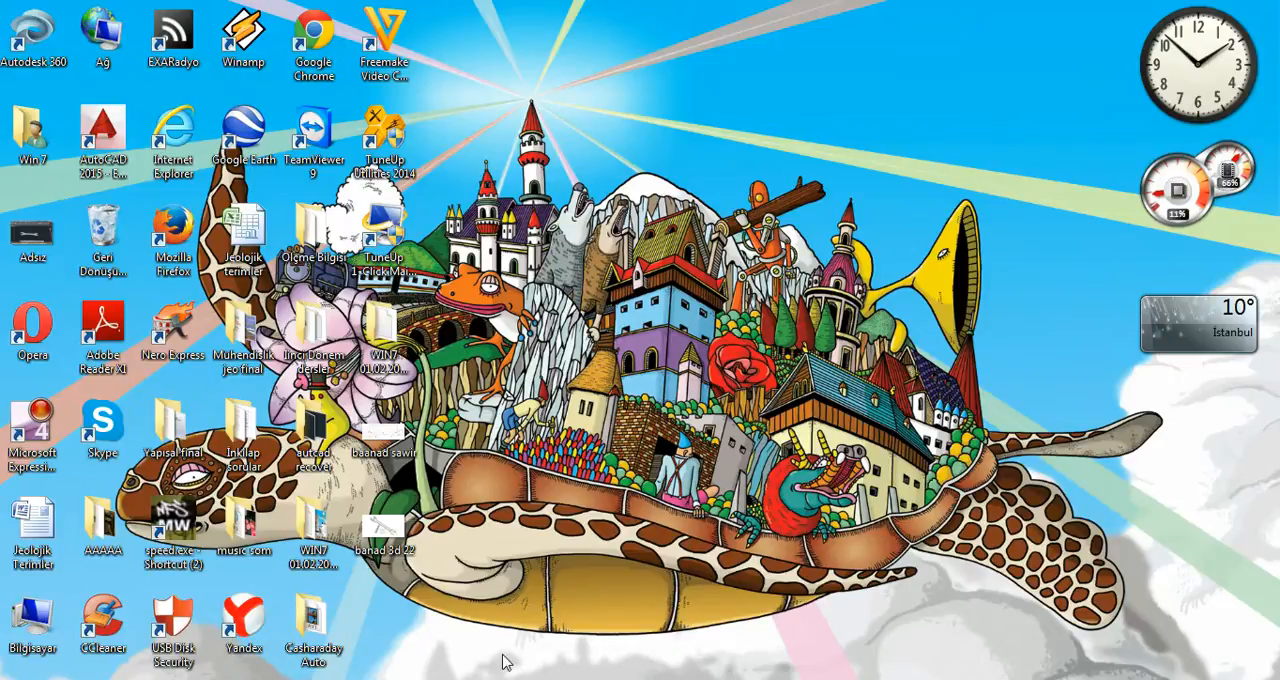
# Open the baanad sawir image to review the wrench's dimensions, and switch to the AutoCAD drawing
pyautogui.moveTo(489, 662)
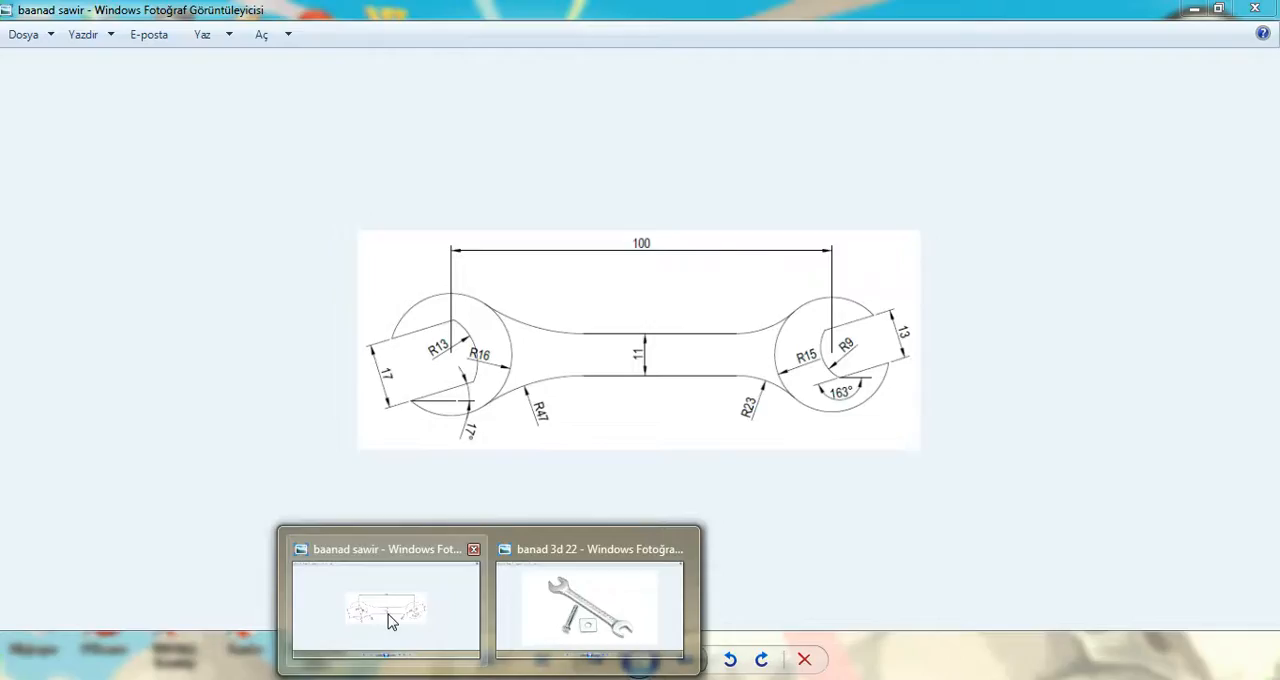
pyautogui.click(390, 622)
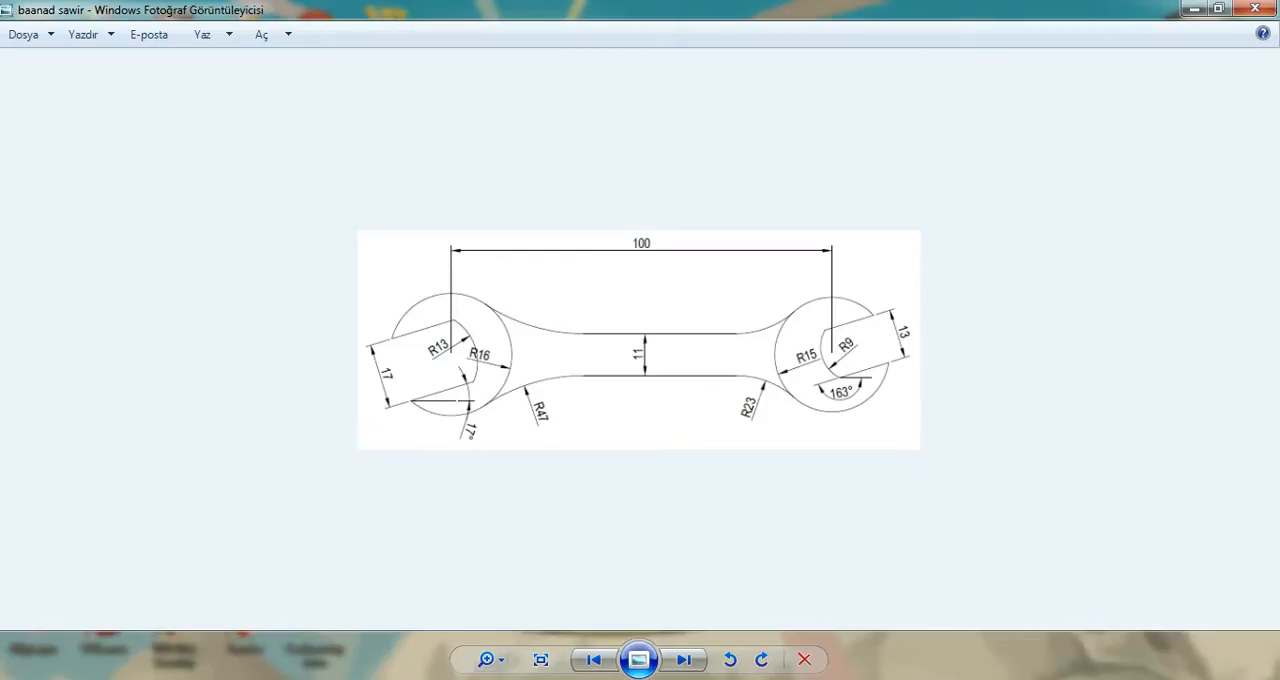
pyautogui.moveTo(480, 668)
pyautogui.click(648, 546)
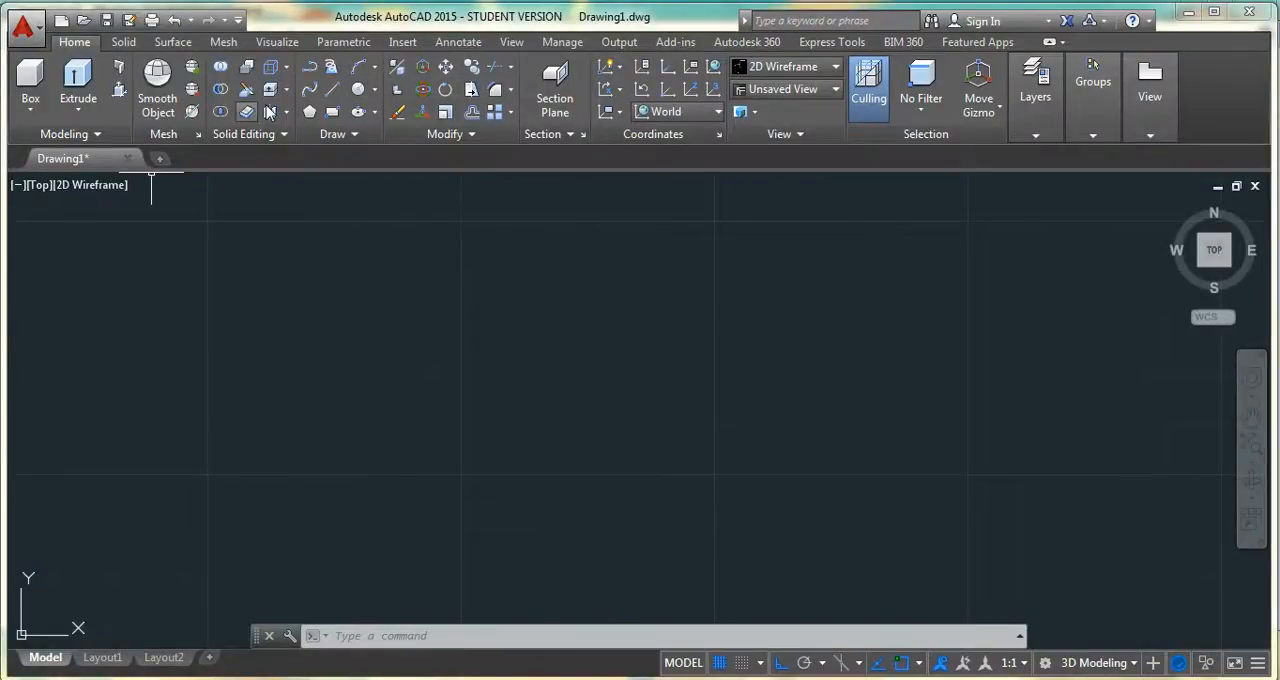
# Draw a horizontal line 100 units long as the wrench's centre line
pyautogui.click(332, 89)
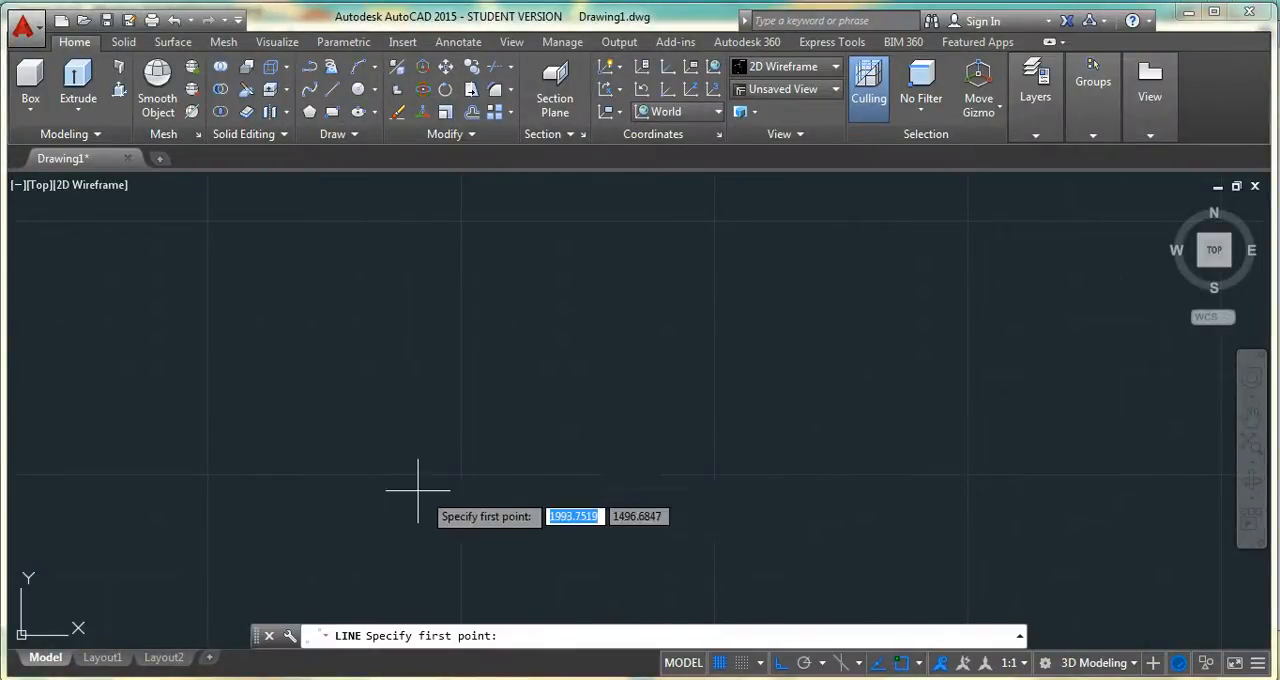
pyautogui.click(360, 423)
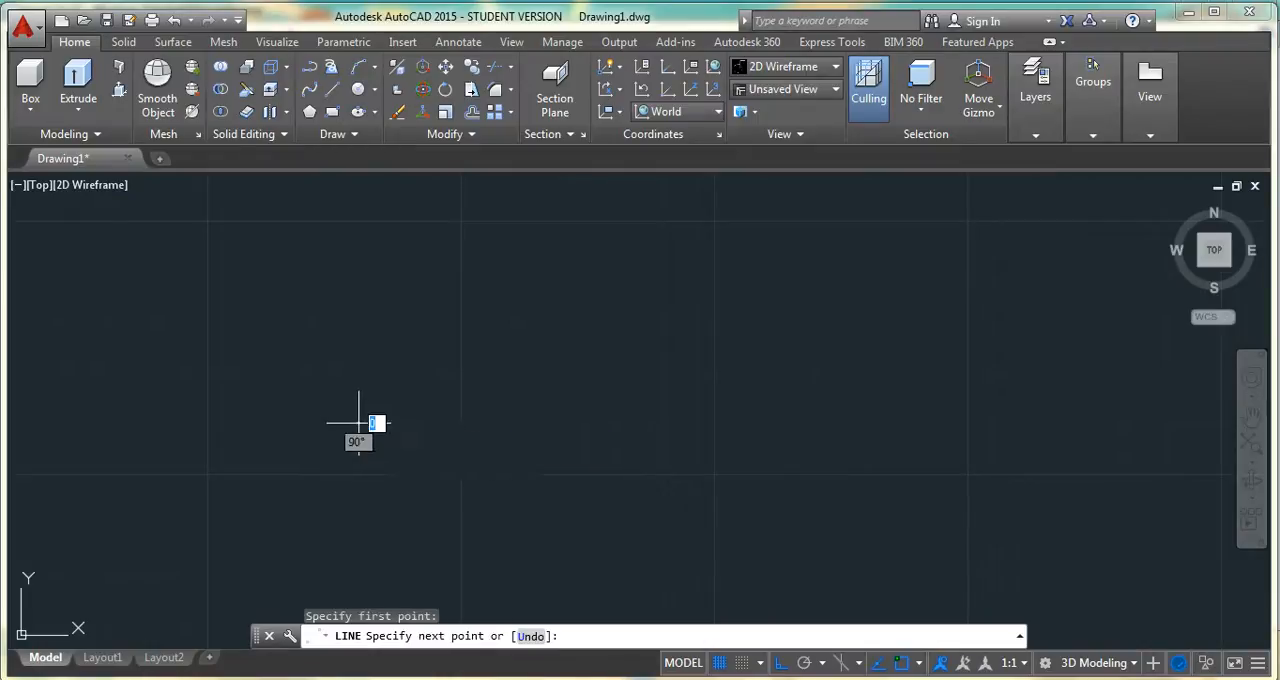
pyautogui.write('100')
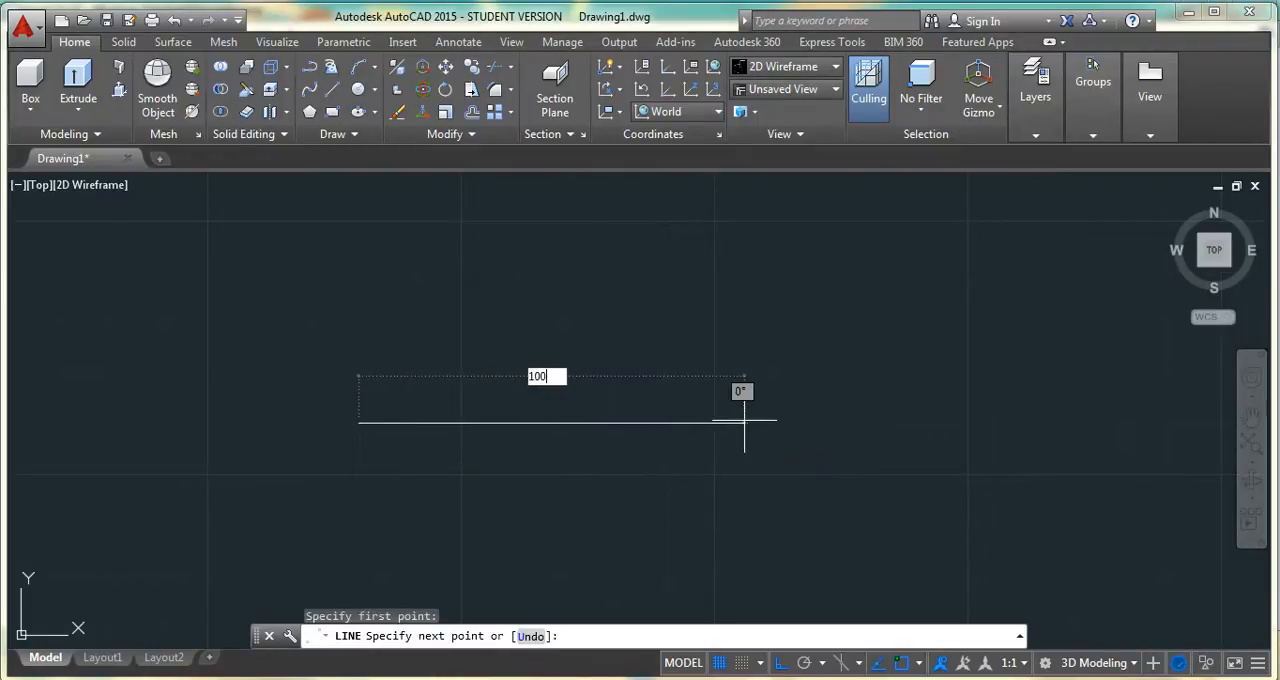
pyautogui.press('Return')
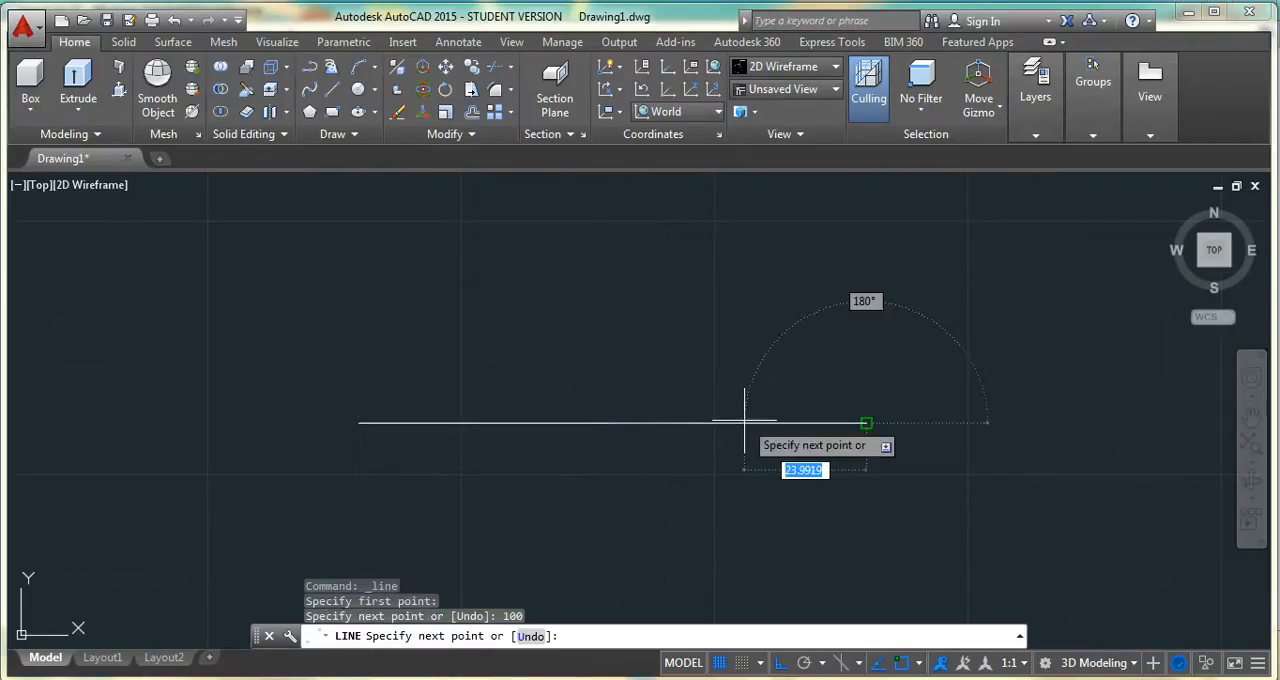
pyautogui.press('Escape')
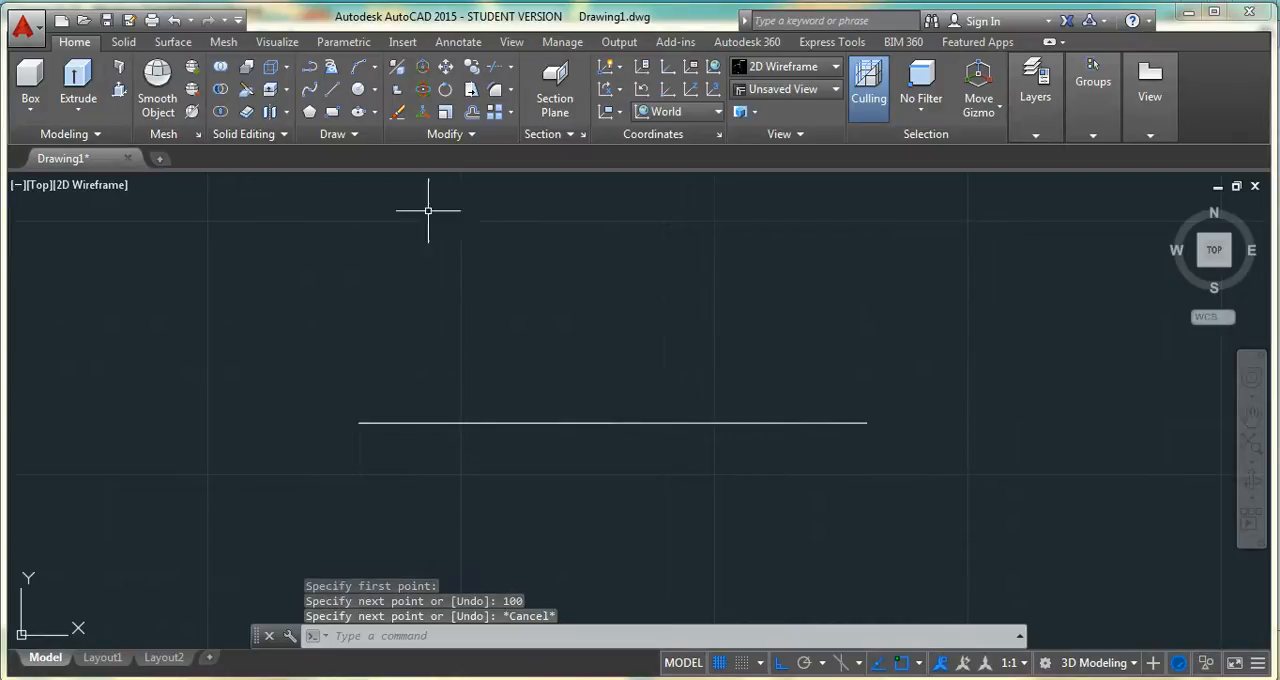
# Offset the centre line by 5.5 units both above and below to form the handle edges
pyautogui.click(471, 112)
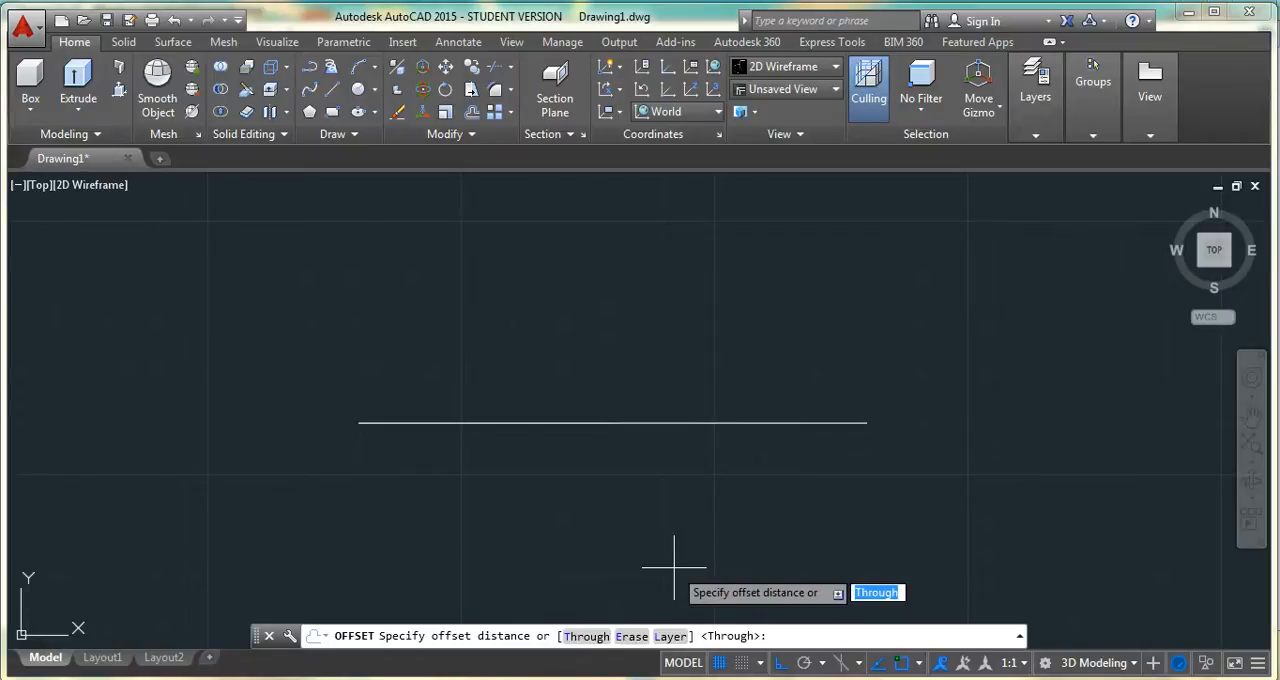
pyautogui.write('5.5')
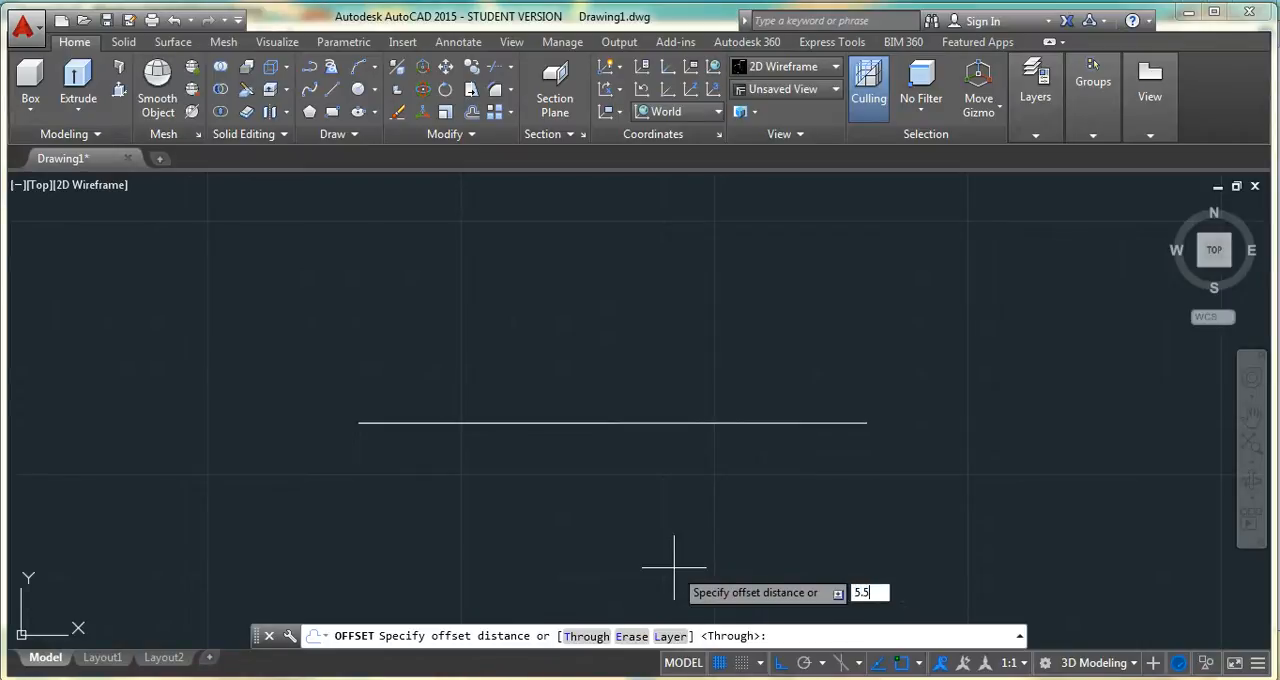
pyautogui.press('Return')
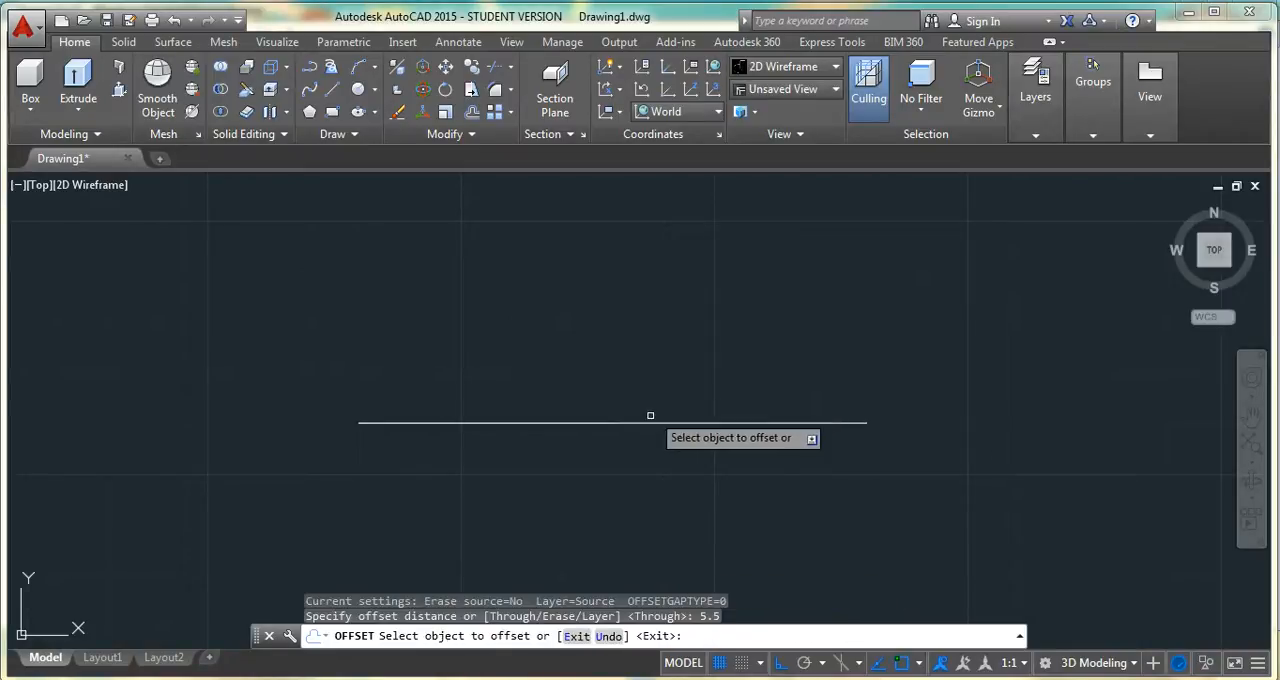
pyautogui.click(634, 422)
pyautogui.click(644, 387)
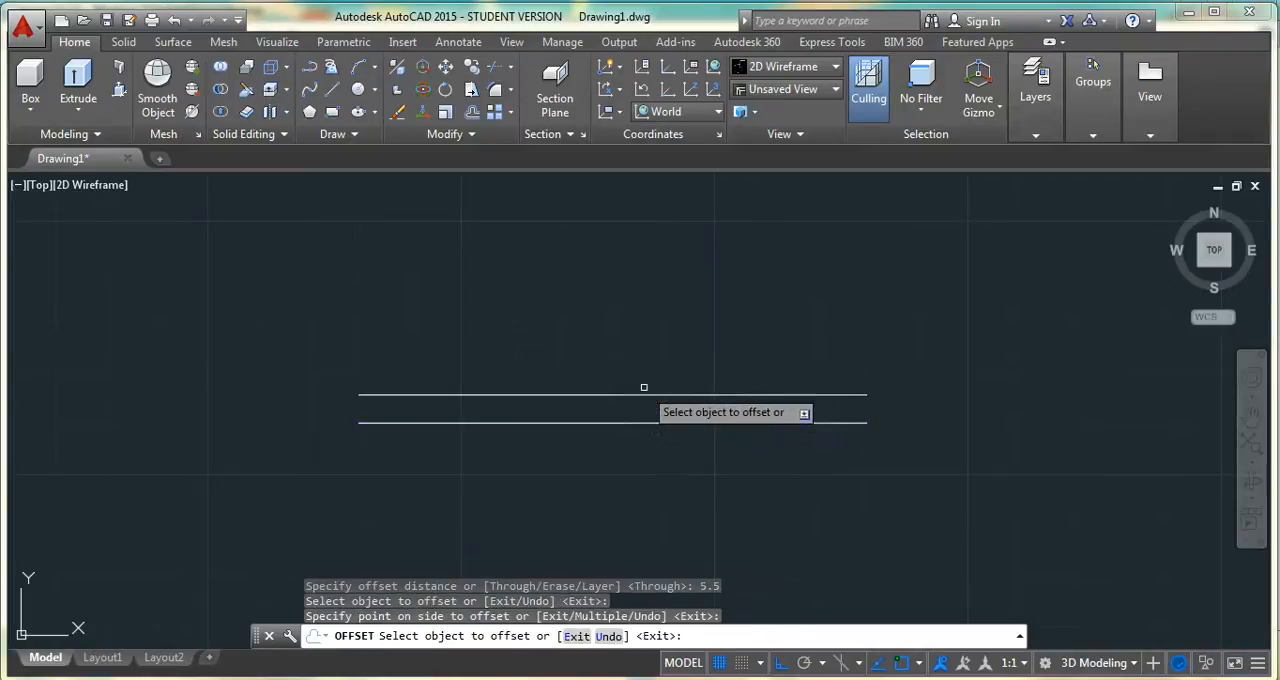
pyautogui.click(642, 426)
pyautogui.click(640, 466)
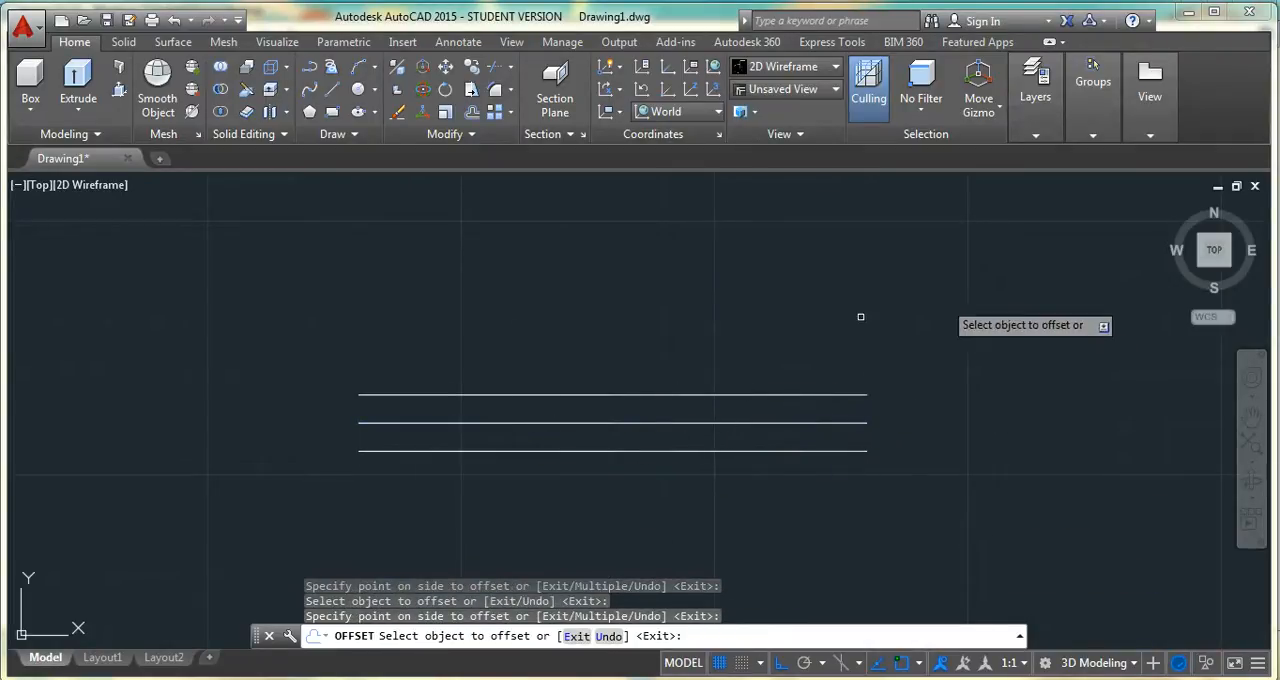
pyautogui.press('Escape')
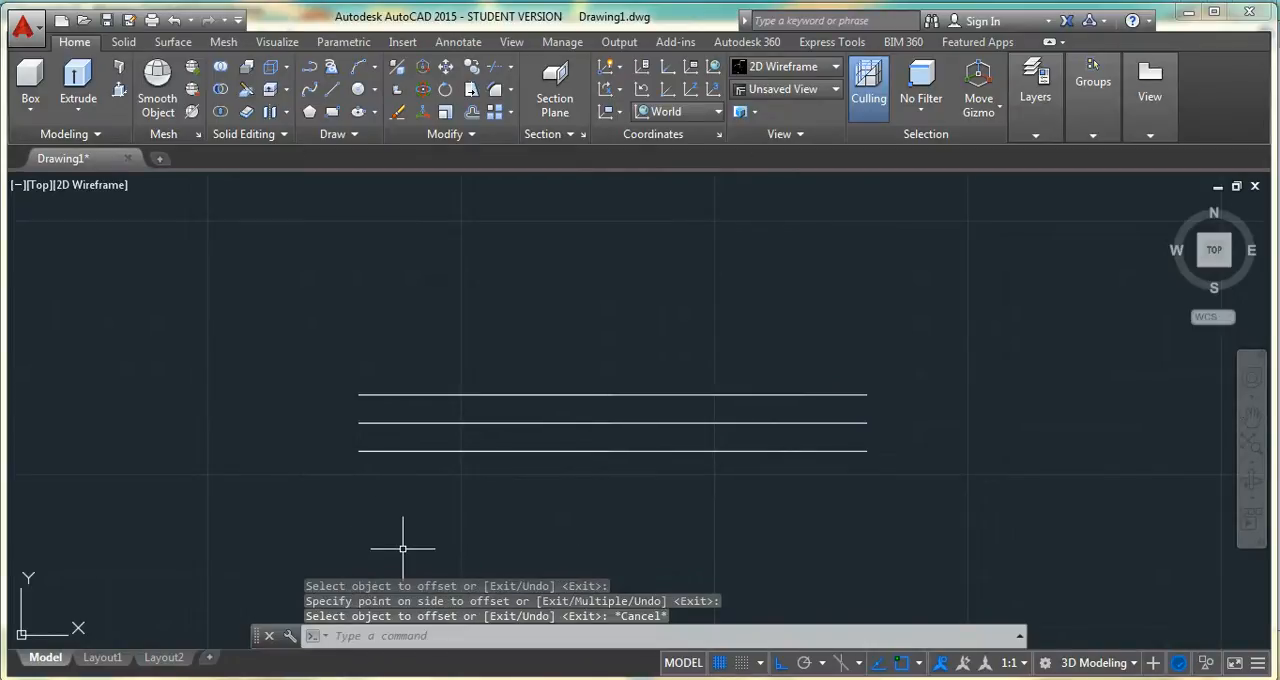
# Check the wrench reference image and draw concentric circles of radius 16 and 13 centred on the centre line's left end
pyautogui.click(405, 614)
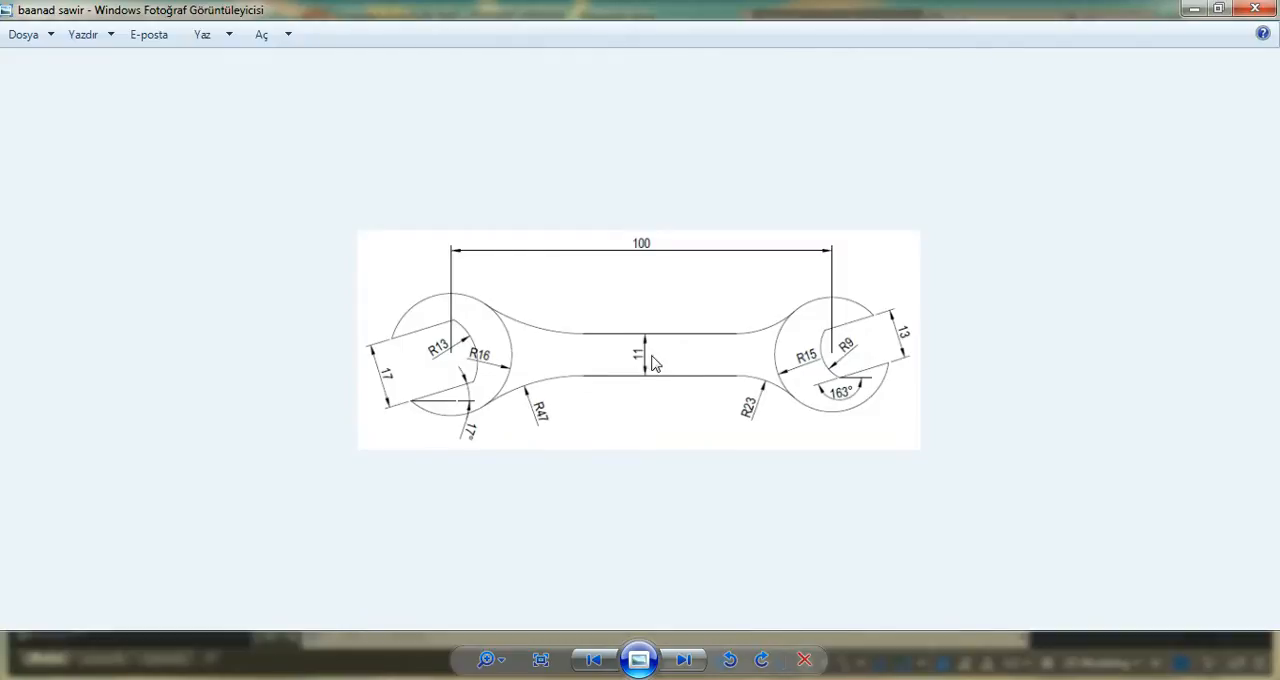
pyautogui.click(638, 679)
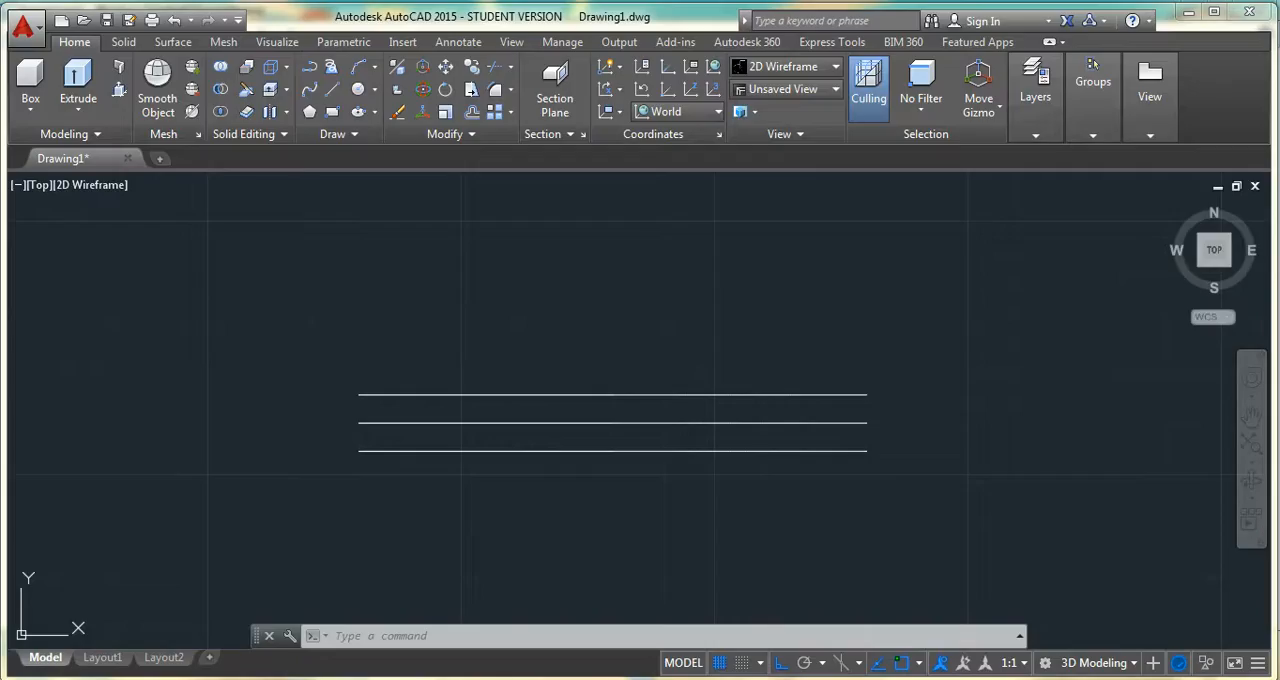
pyautogui.click(358, 90)
pyautogui.click(358, 423)
pyautogui.write('16')
pyautogui.press('Return')
pyautogui.press('Return')
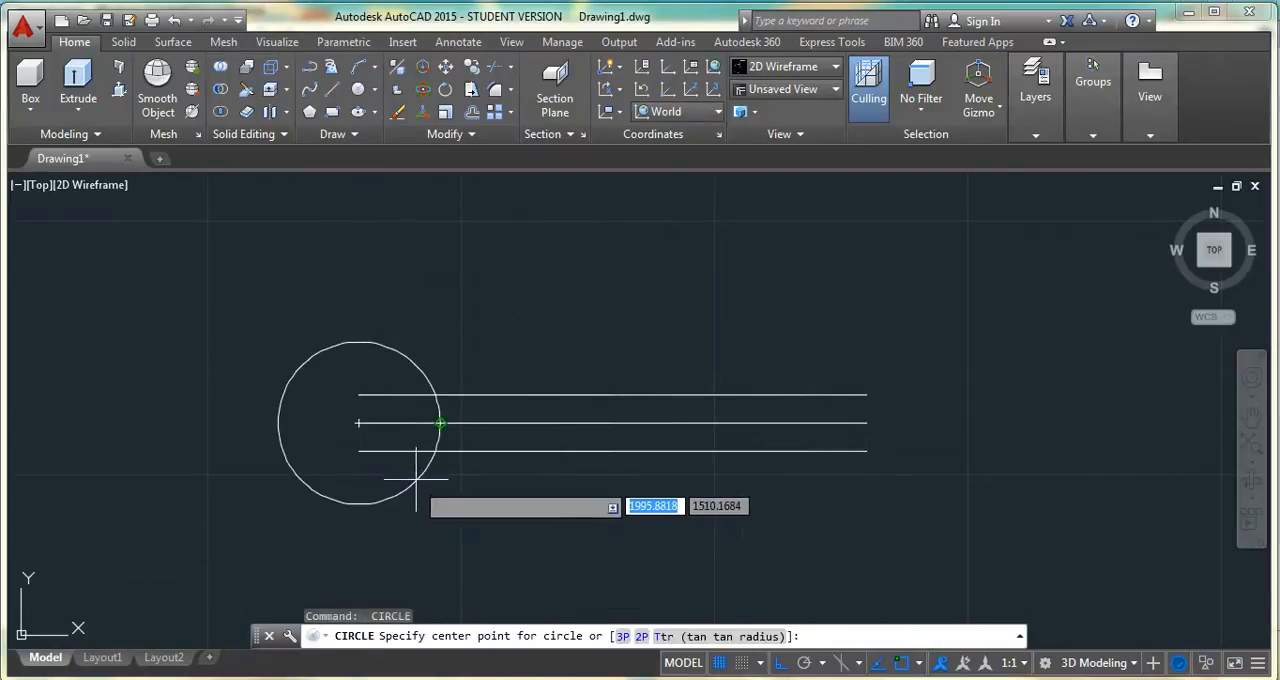
pyautogui.click(358, 423)
pyautogui.write('13.299')
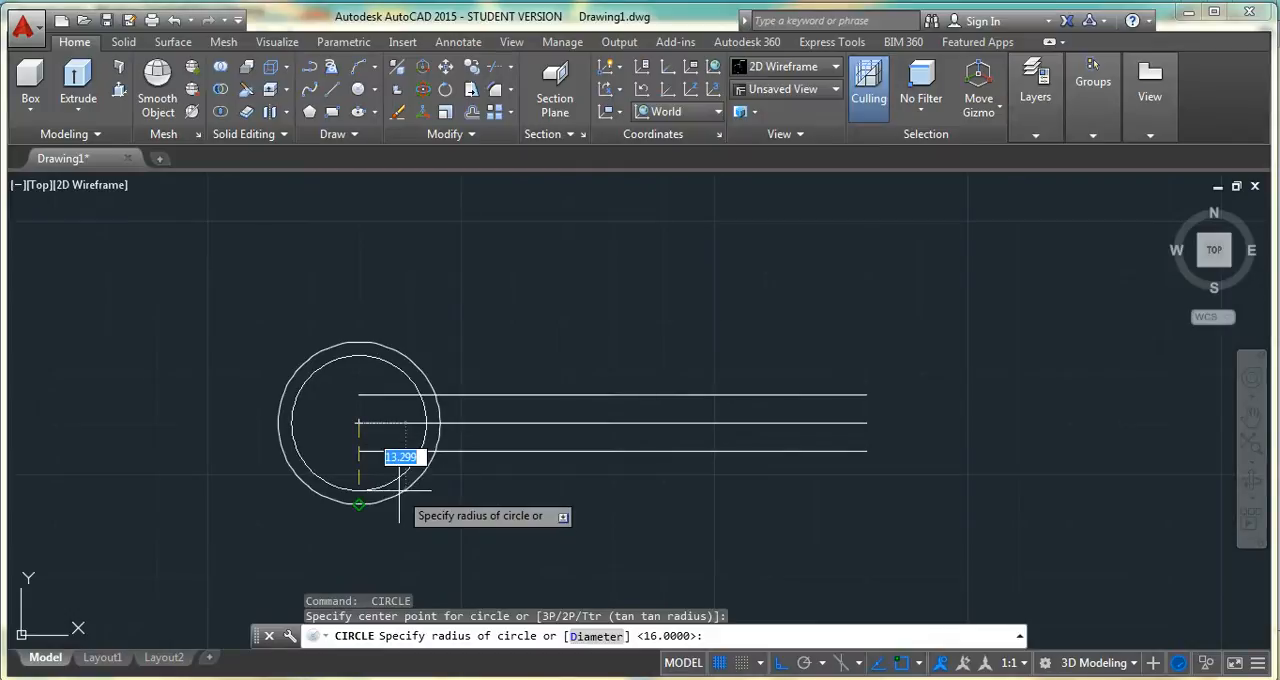
pyautogui.press('Return')
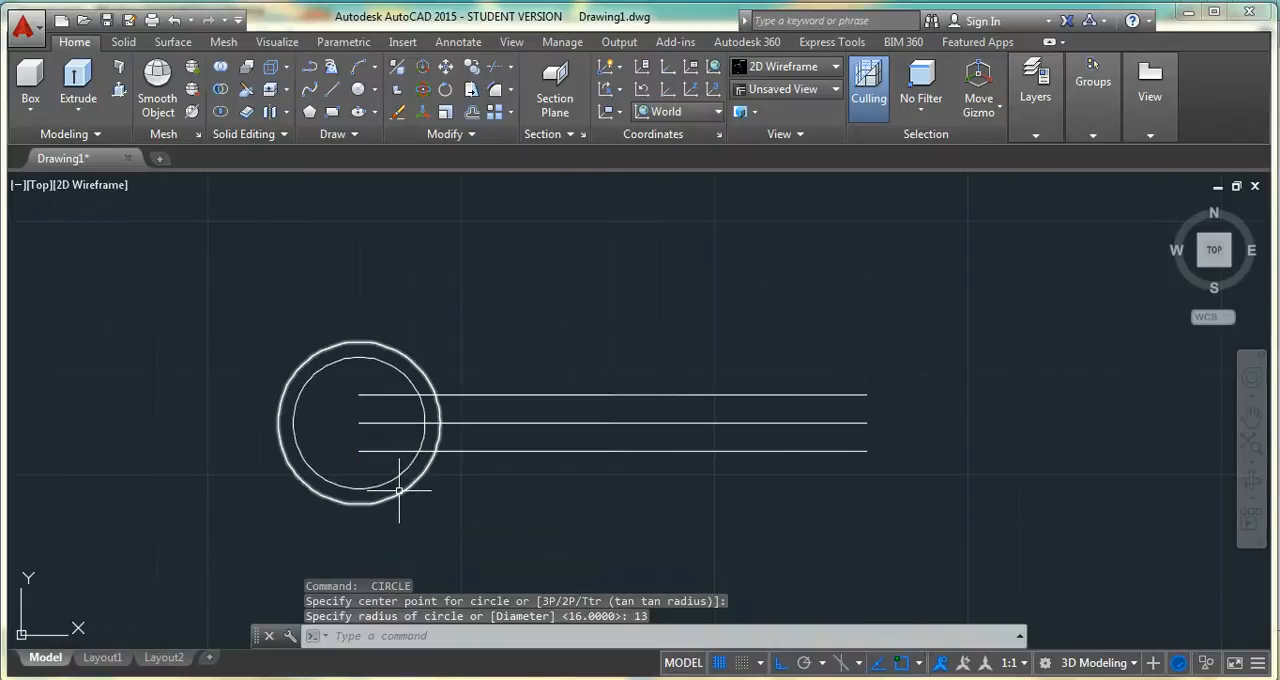
# Draw concentric circles of radius 15 and 9 centred on the centre line's right end
pyautogui.press('Return')
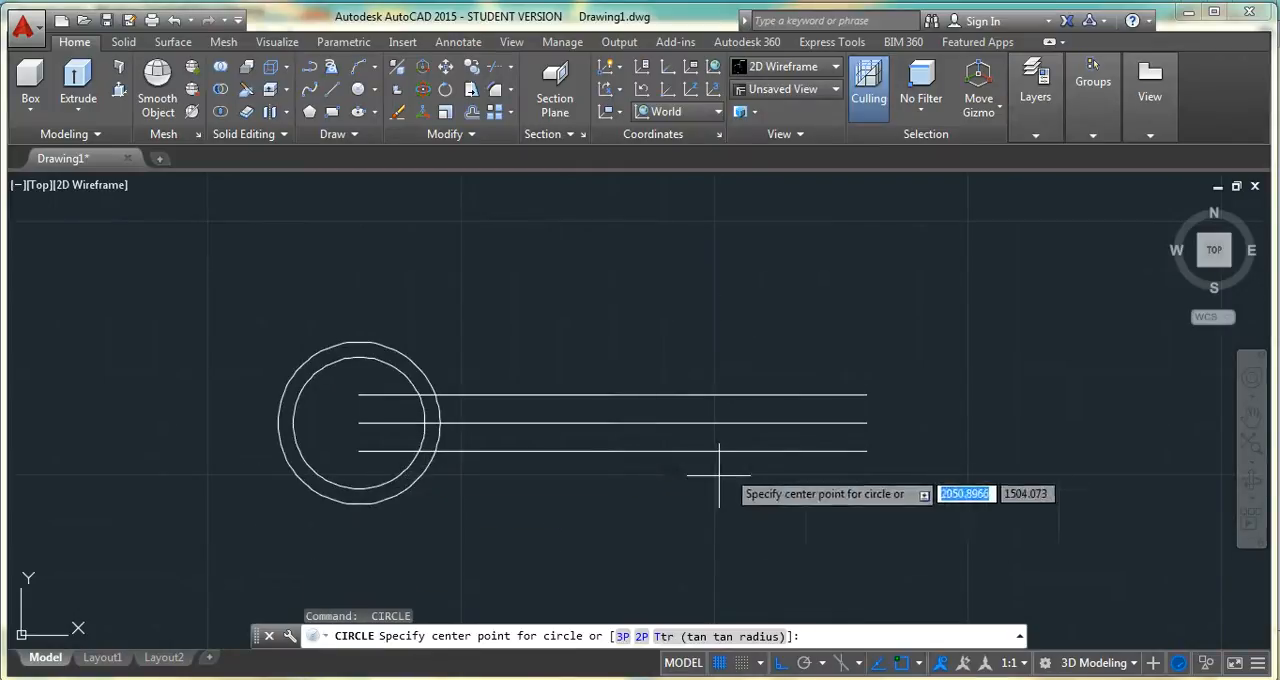
pyautogui.click(867, 425)
pyautogui.write('13')
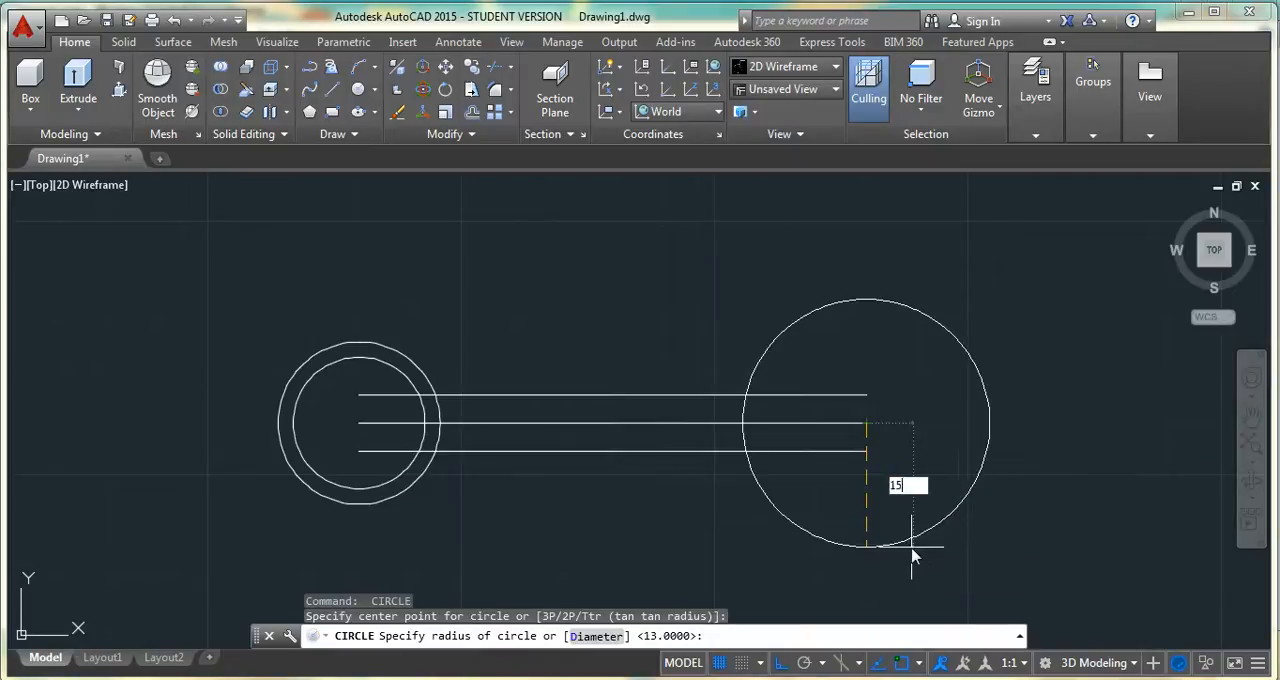
pyautogui.press('Return')
pyautogui.press('Return')
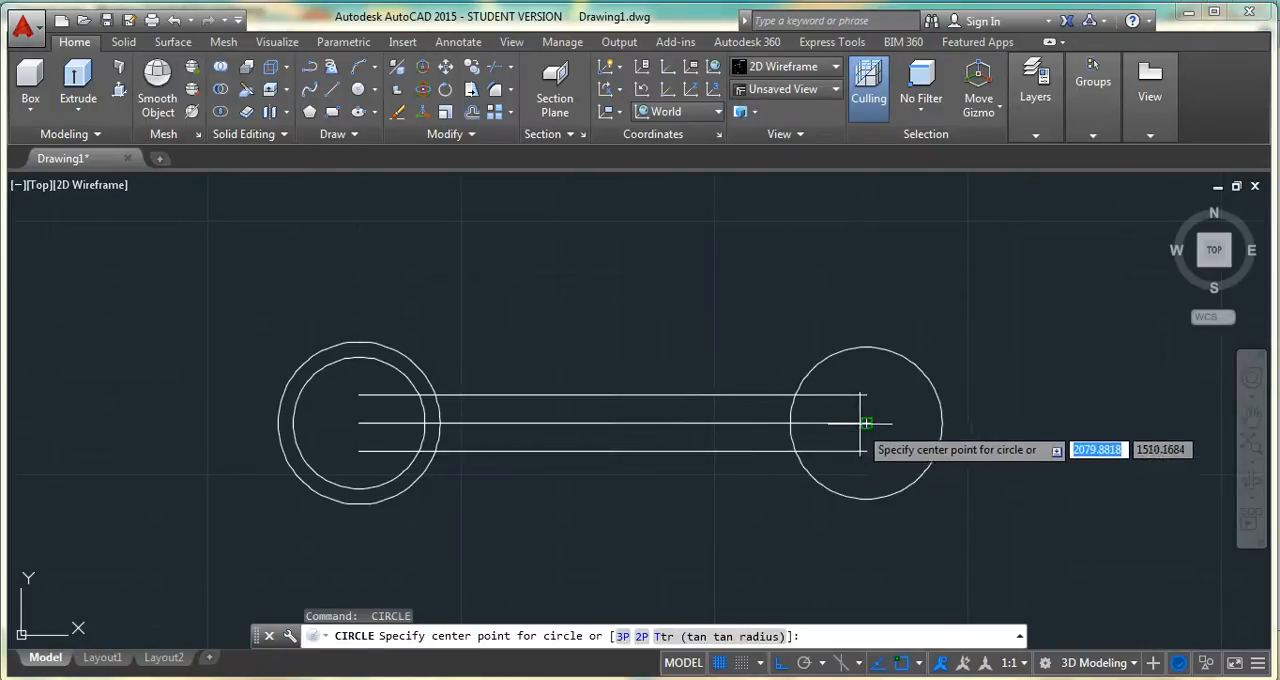
pyautogui.click(866, 423)
pyautogui.write('9')
pyautogui.press('Return')
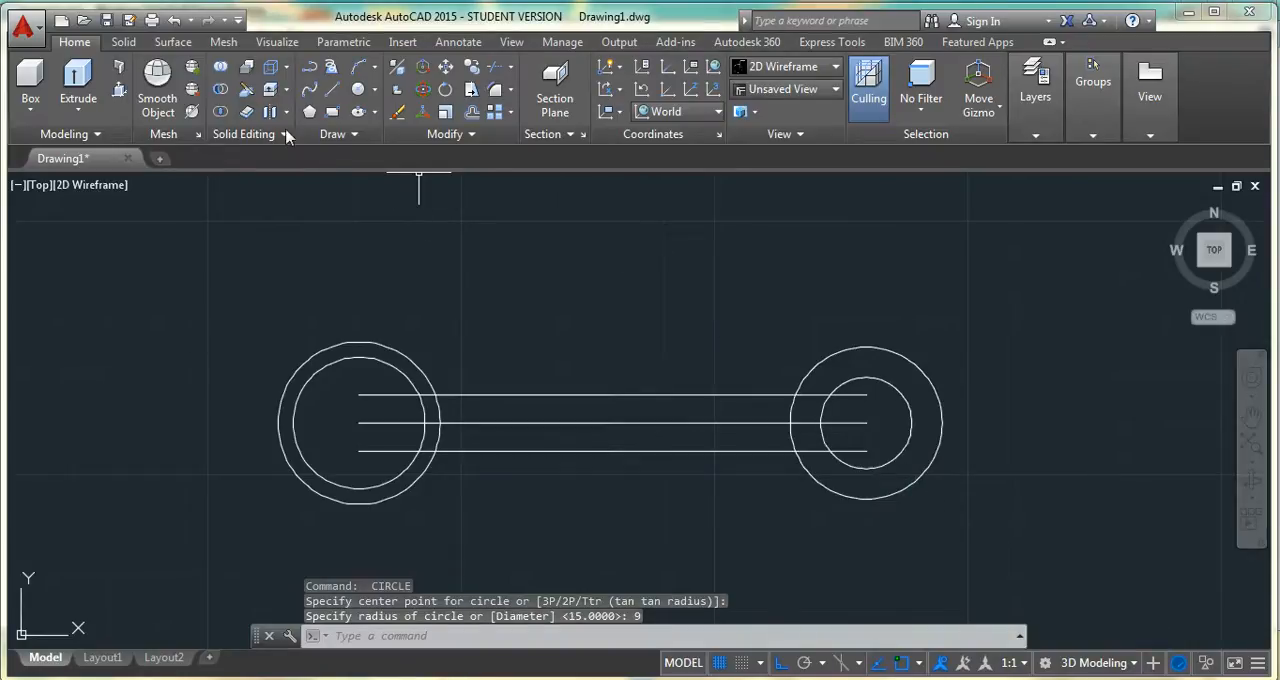
# Draw a three-sided jaw outline open to the left above the handle, 17 units high with a lower side about 32 long
pyautogui.click(332, 92)
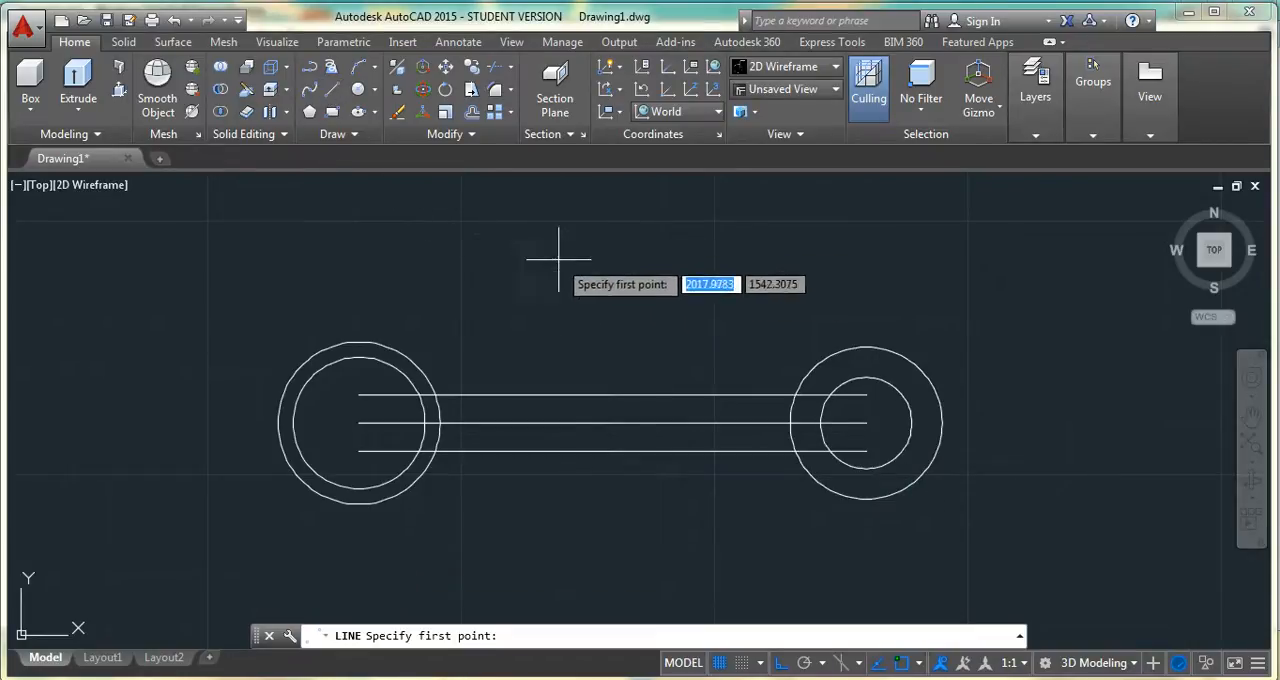
pyautogui.click(502, 234)
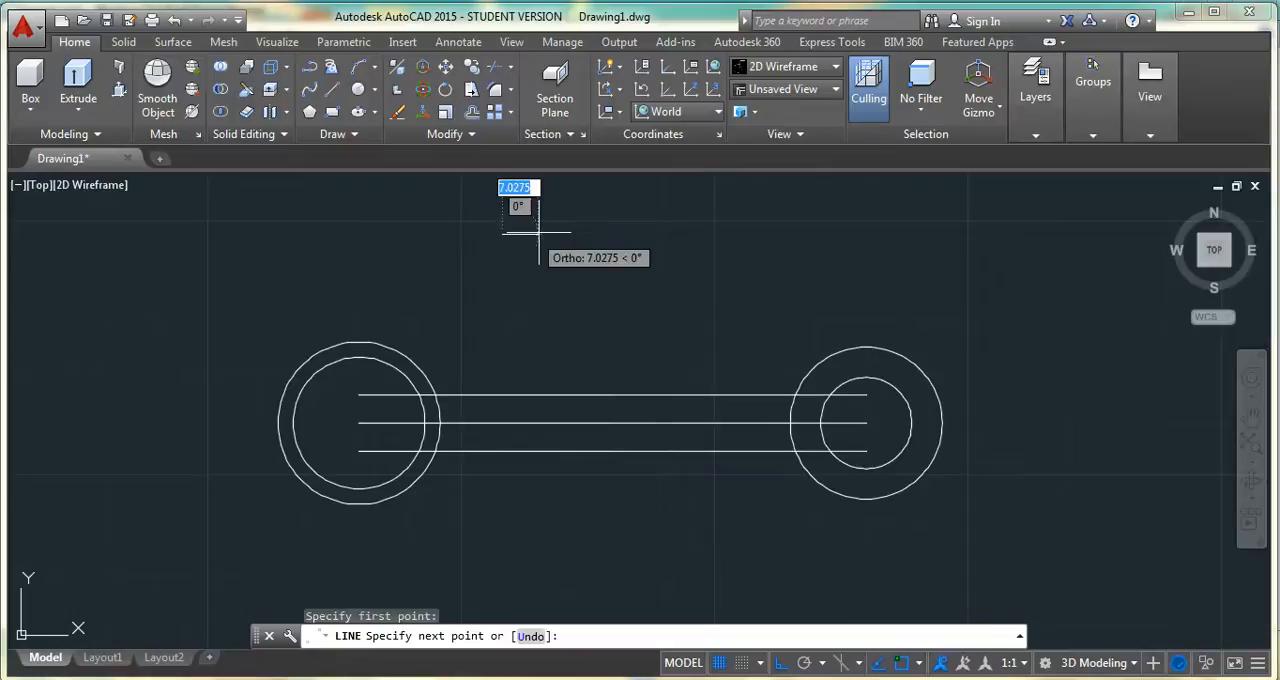
pyautogui.click(636, 234)
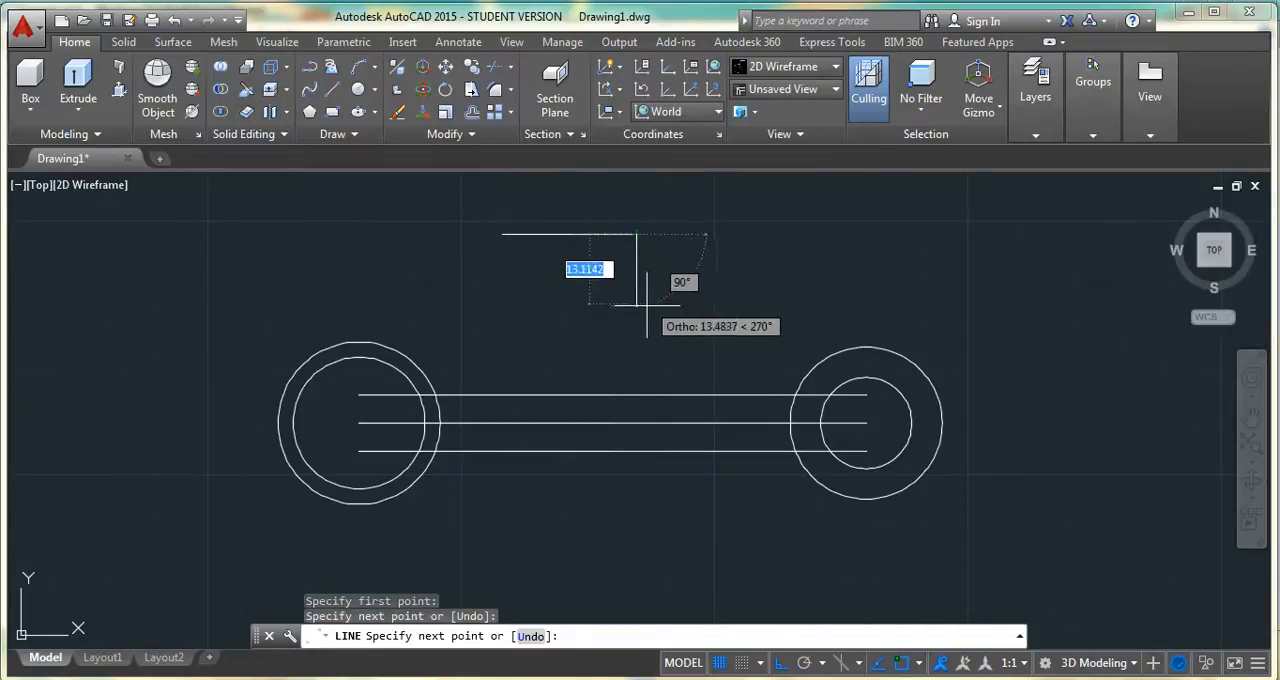
pyautogui.write('17')
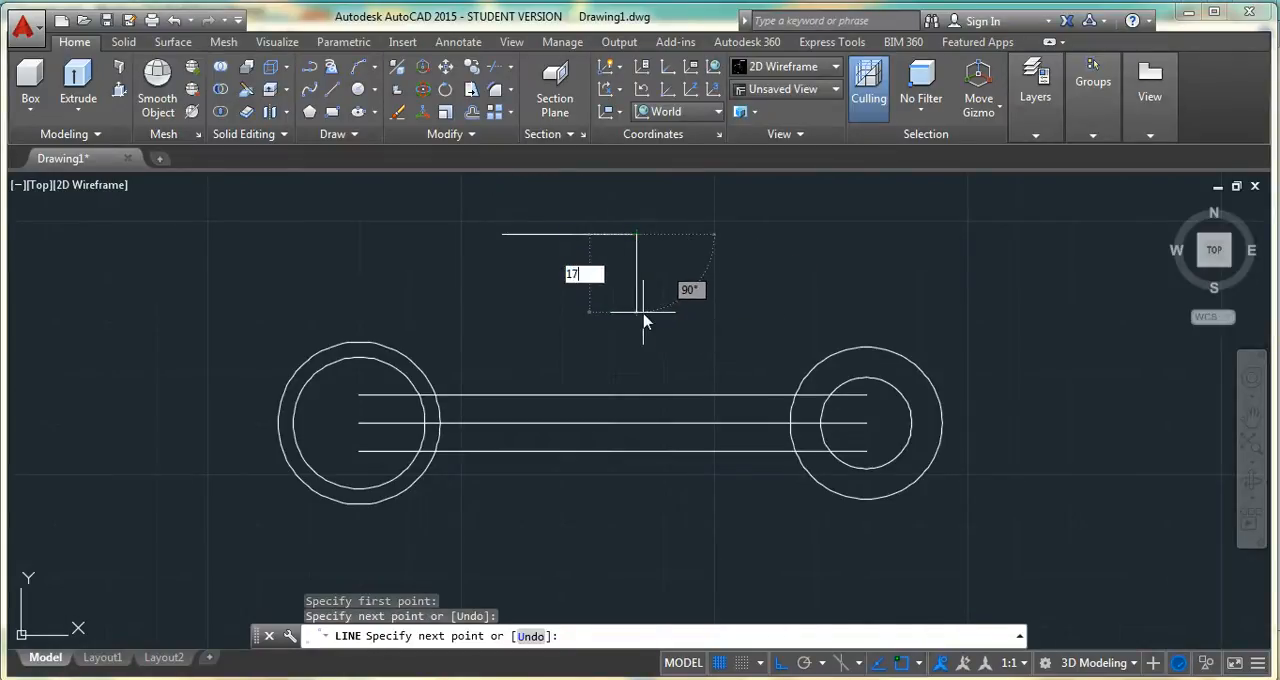
pyautogui.press('Return')
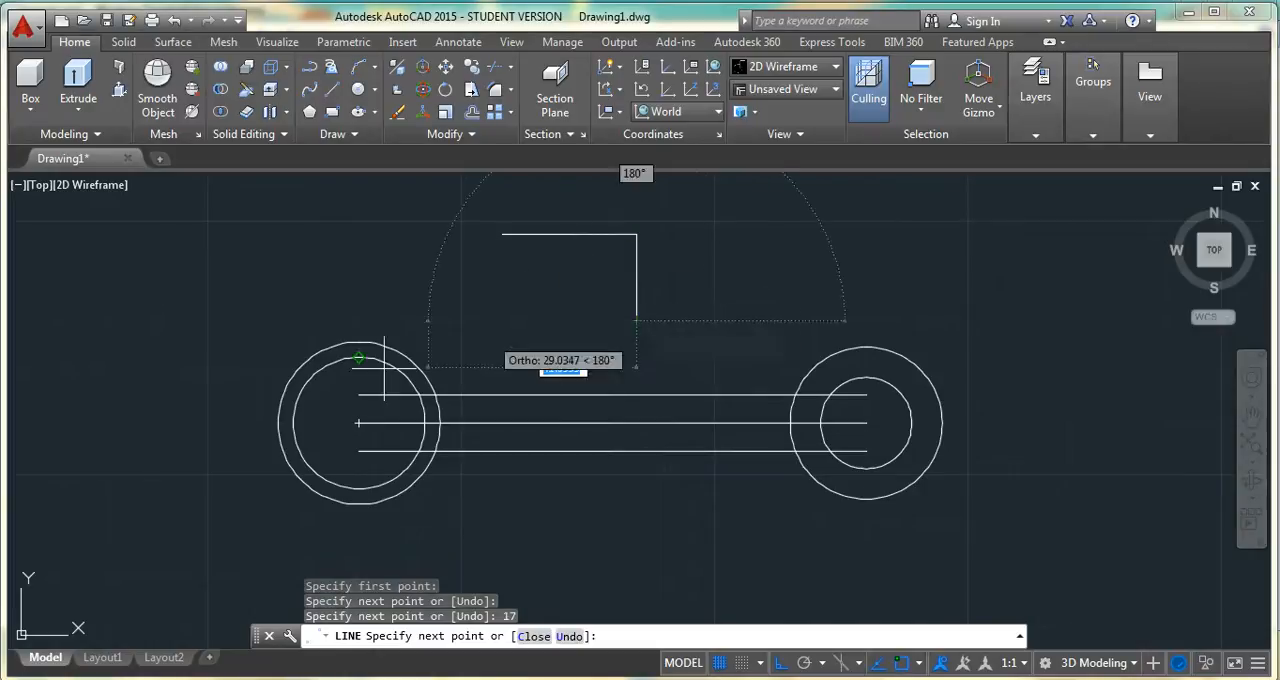
pyautogui.click(479, 321)
pyautogui.press('Escape')
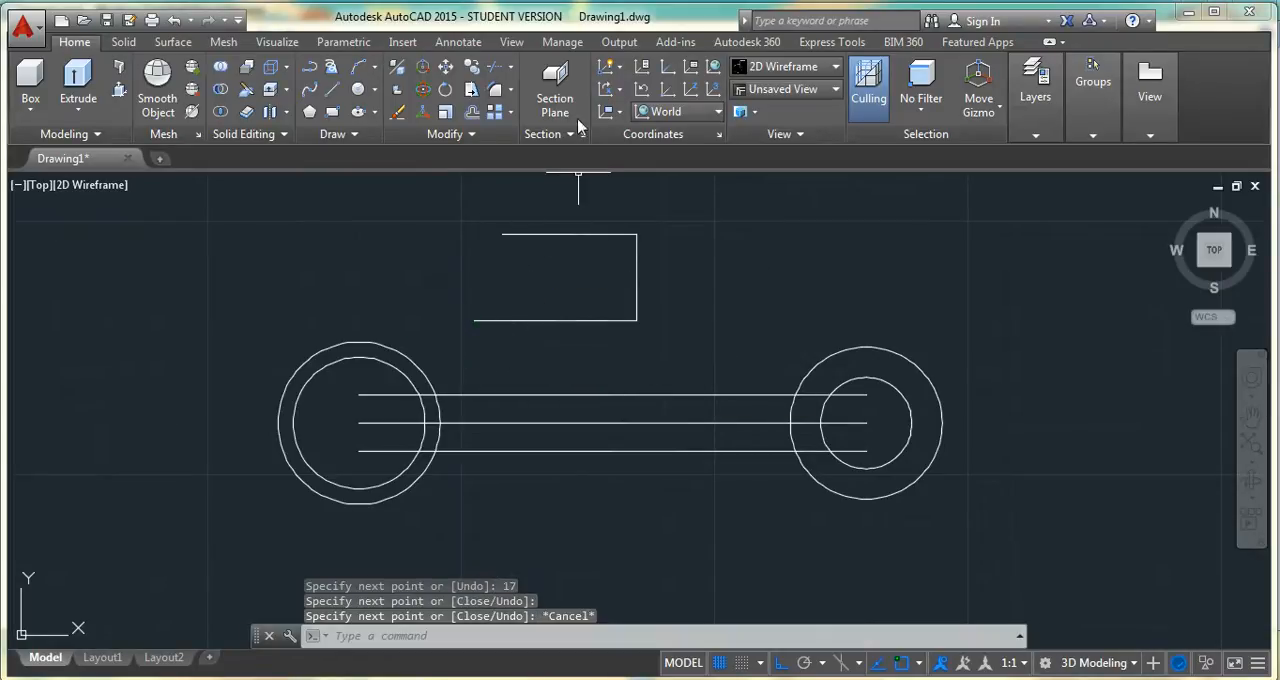
# Draw a second jaw outline open to the left beside the first, 13 units high with a lower side about 29 long
pyautogui.click(310, 89)
pyautogui.click(331, 89)
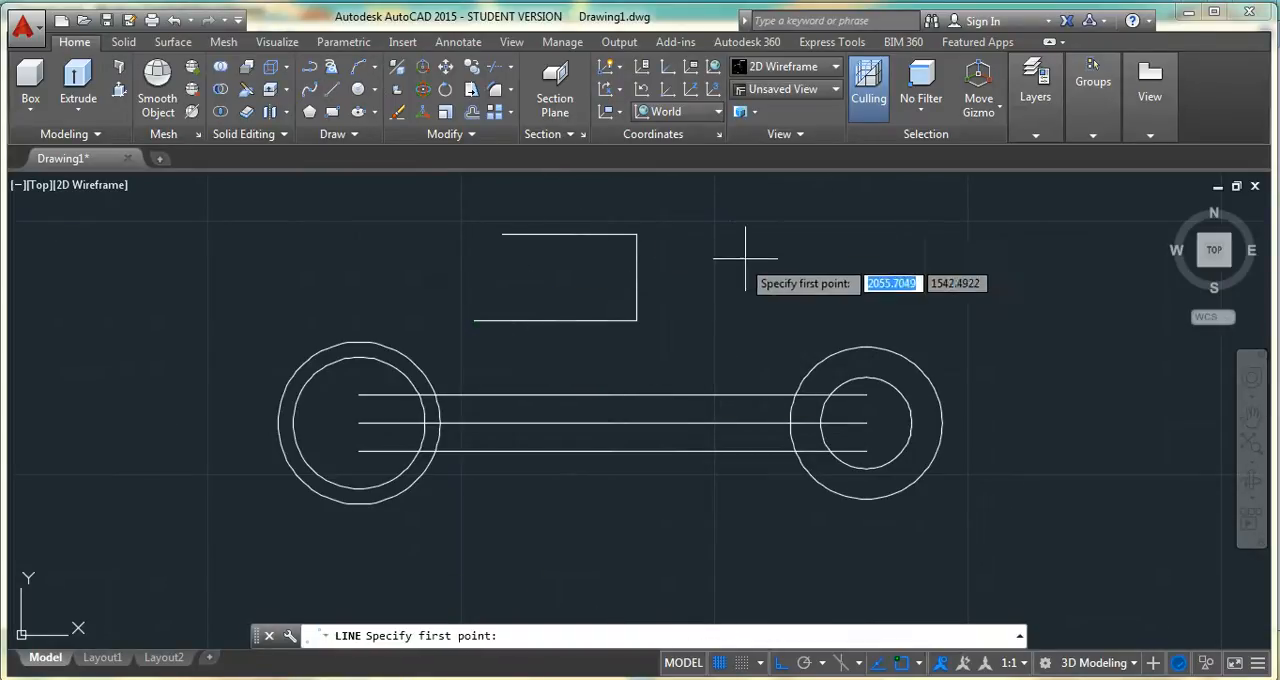
pyautogui.click(718, 230)
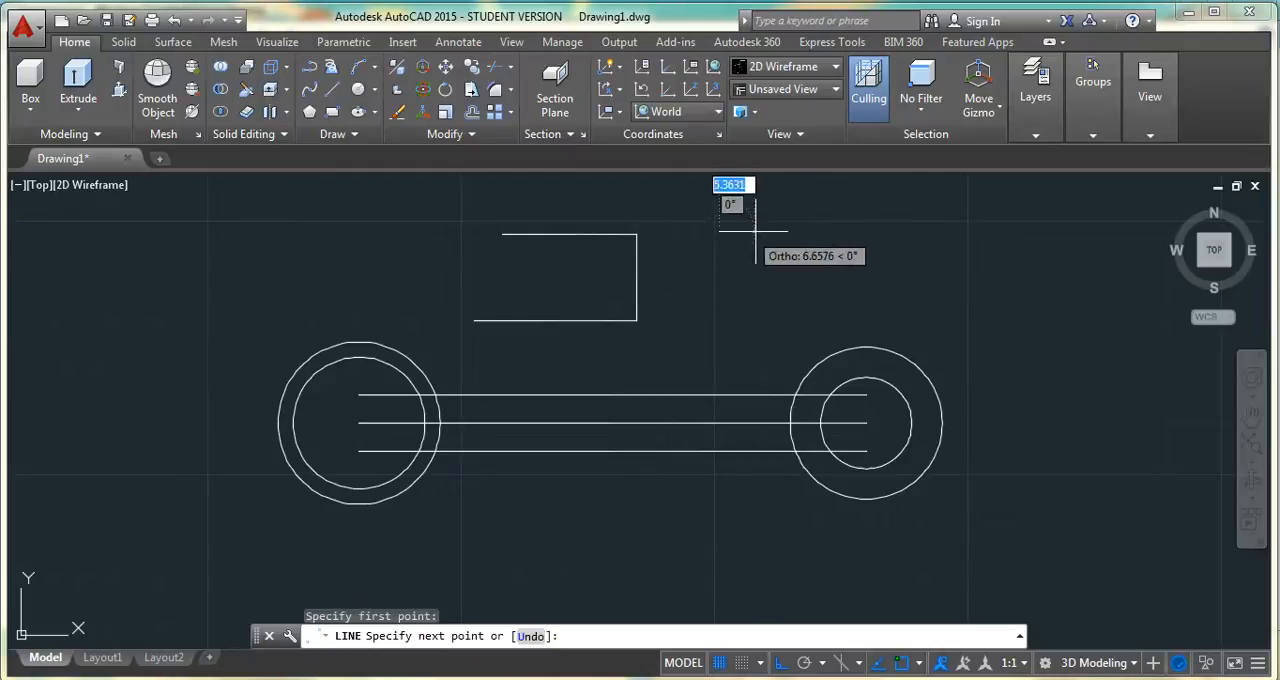
pyautogui.click(874, 230)
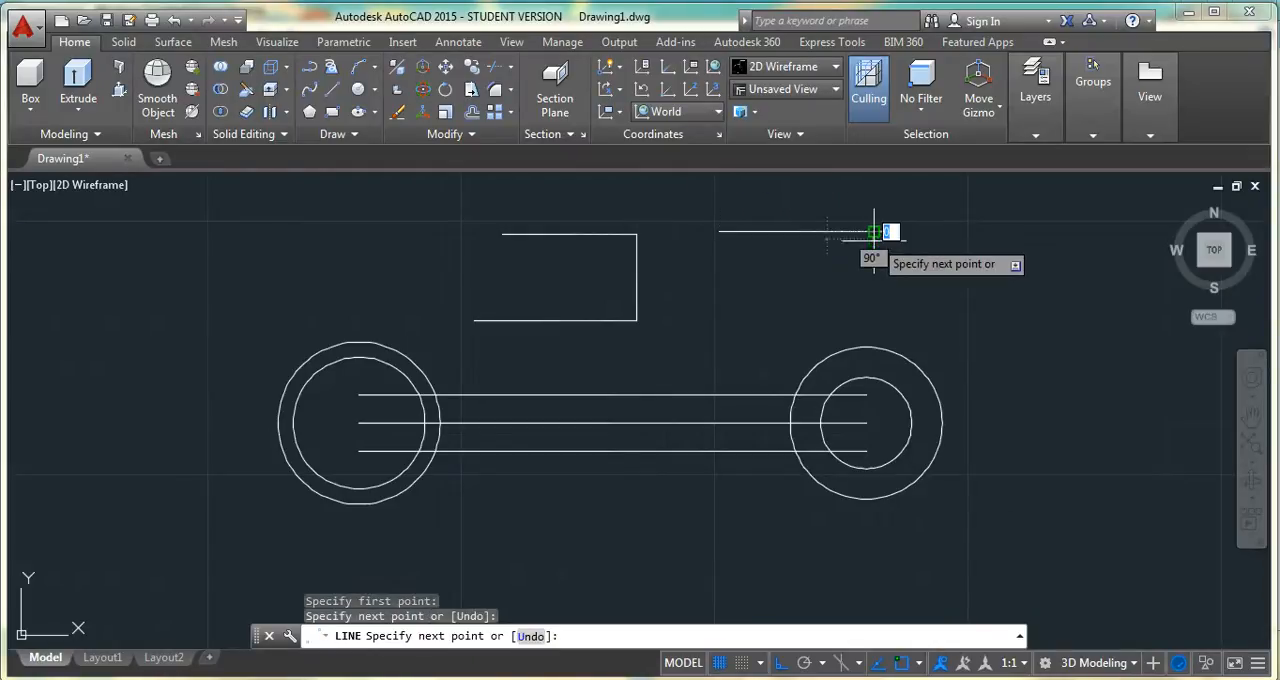
pyautogui.write('1')
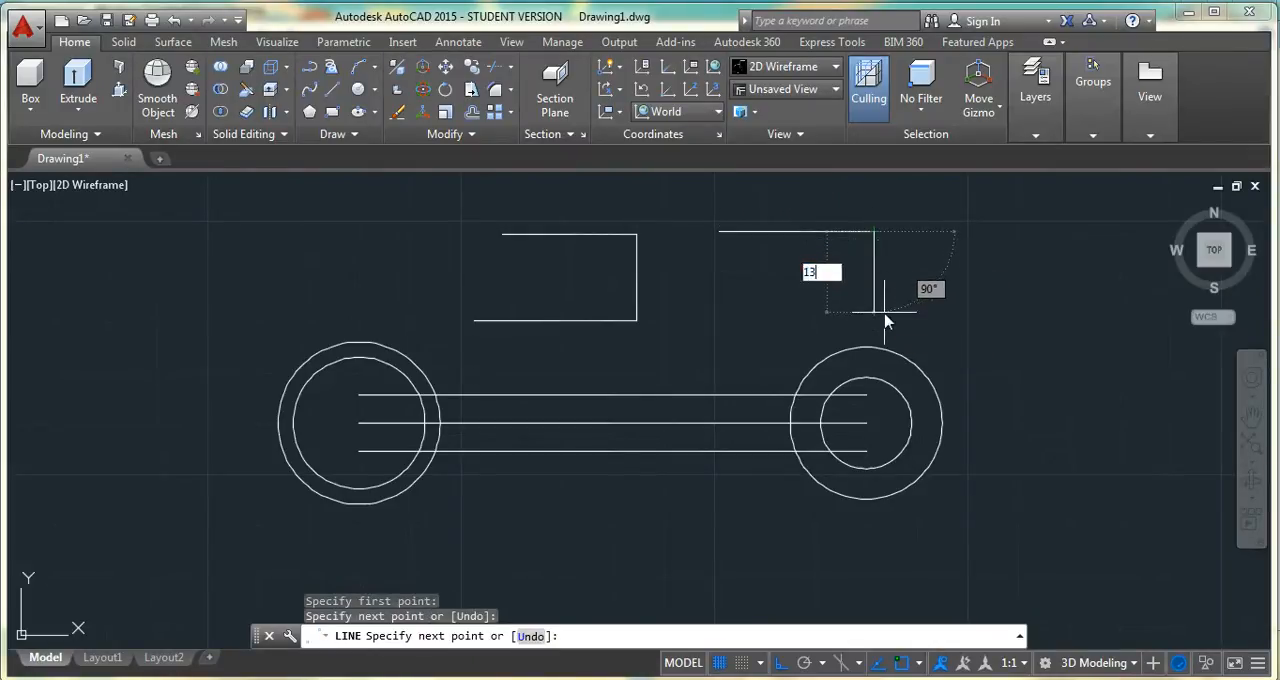
pyautogui.write('3')
pyautogui.press('Return')
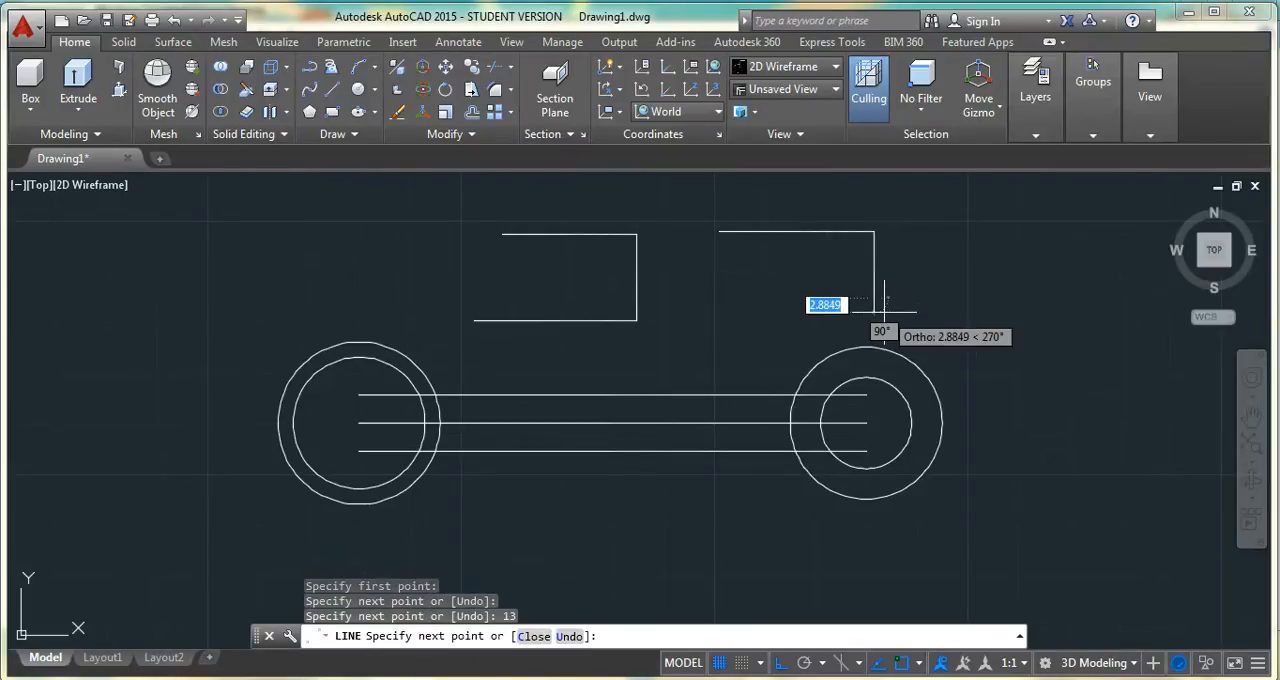
pyautogui.click(726, 312)
pyautogui.press('Escape')
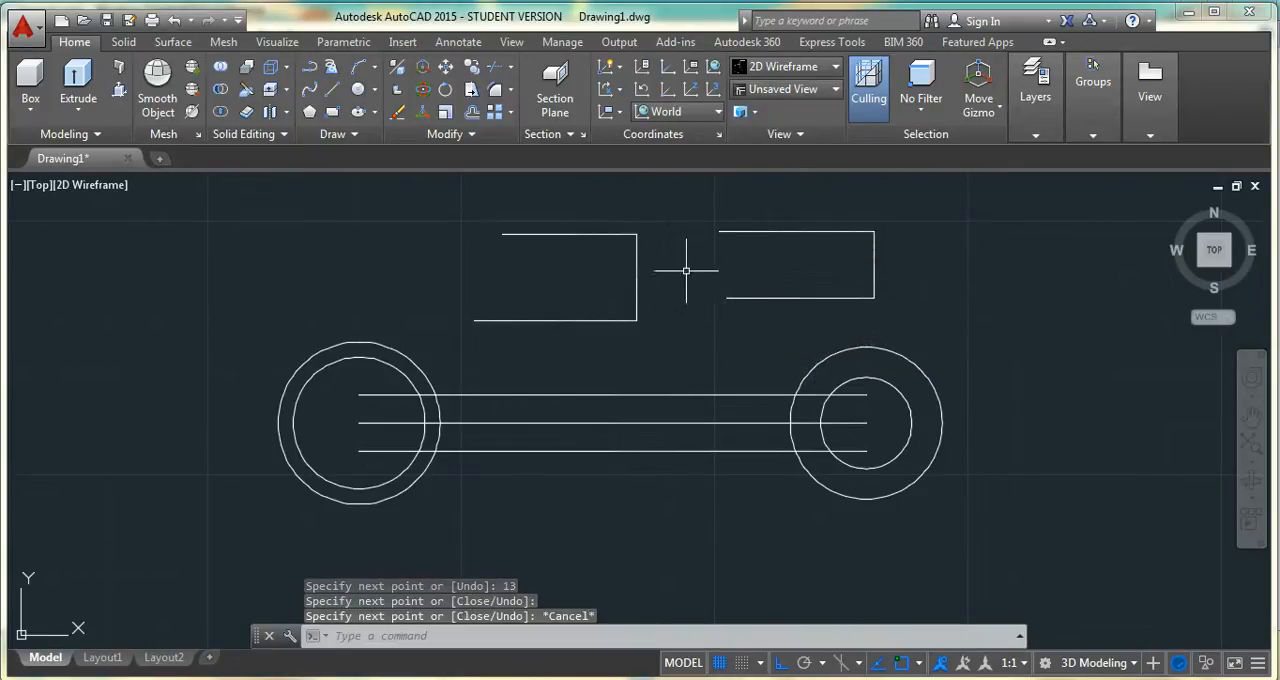
# Turn Ortho off and rotate both jaw outlines 17 degrees about the midpoint of the larger jaw's closed side
pyautogui.click(445, 93)
pyautogui.click(909, 195)
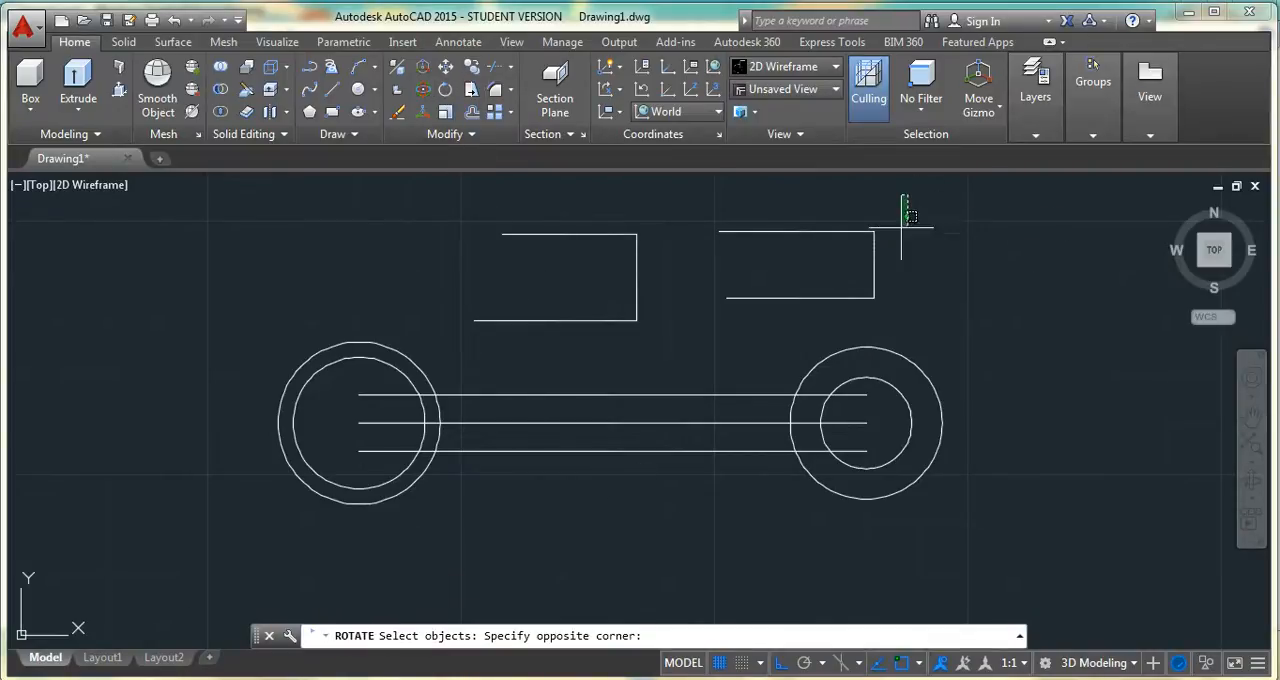
pyautogui.click(553, 333)
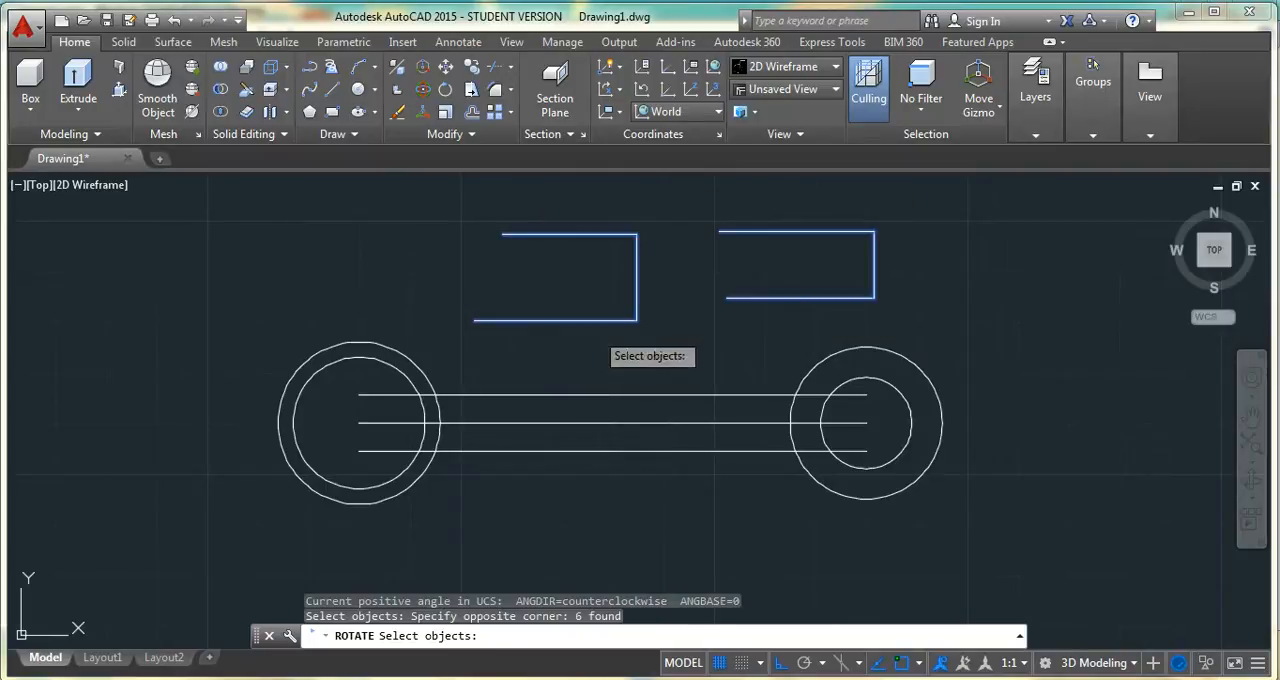
pyautogui.click(783, 666)
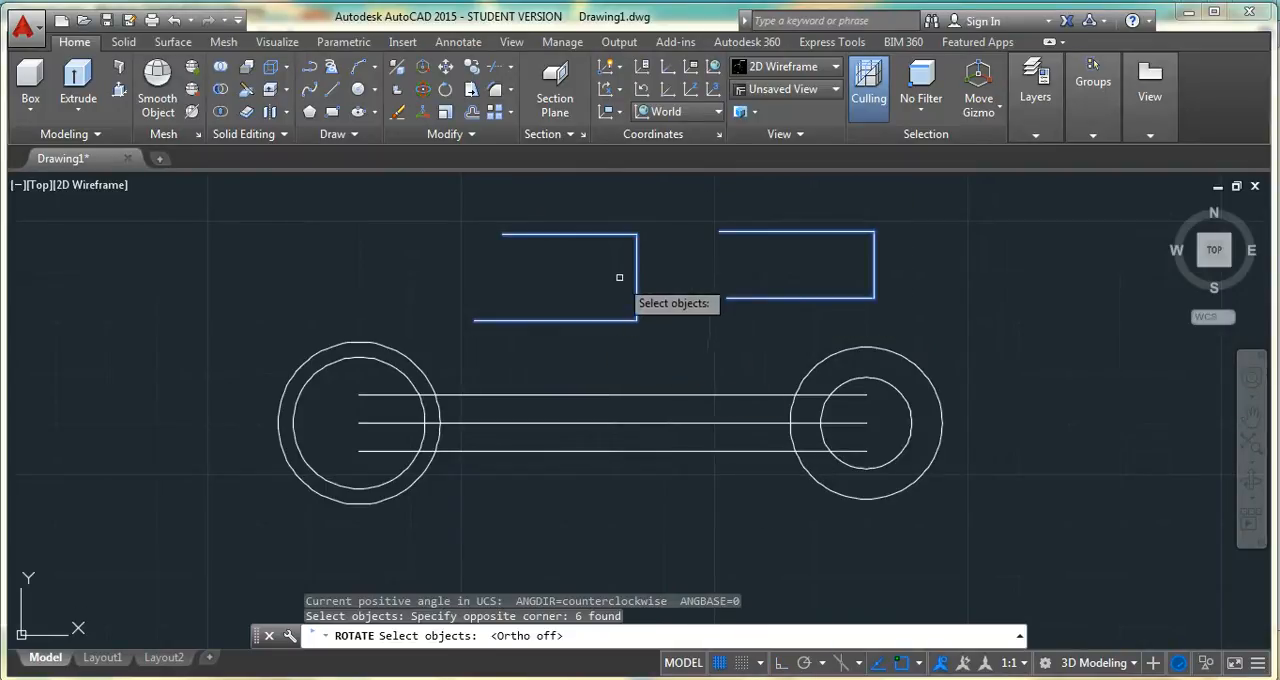
pyautogui.press('Return')
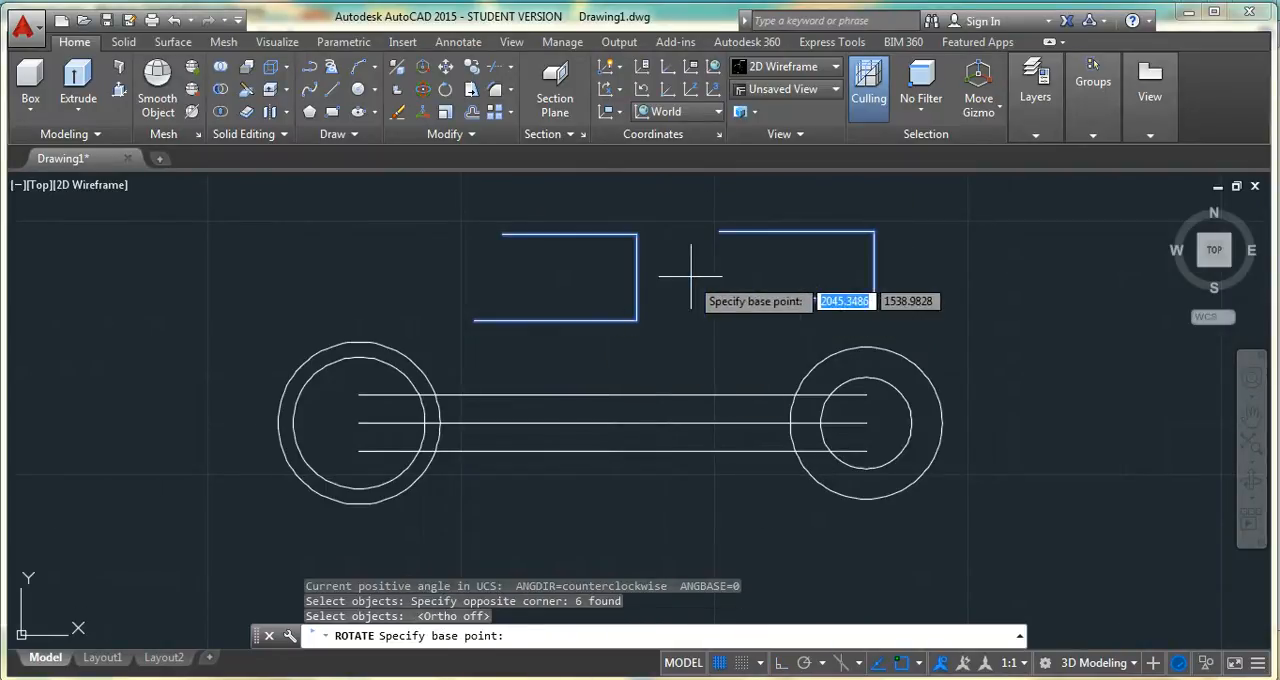
pyautogui.click(636, 278)
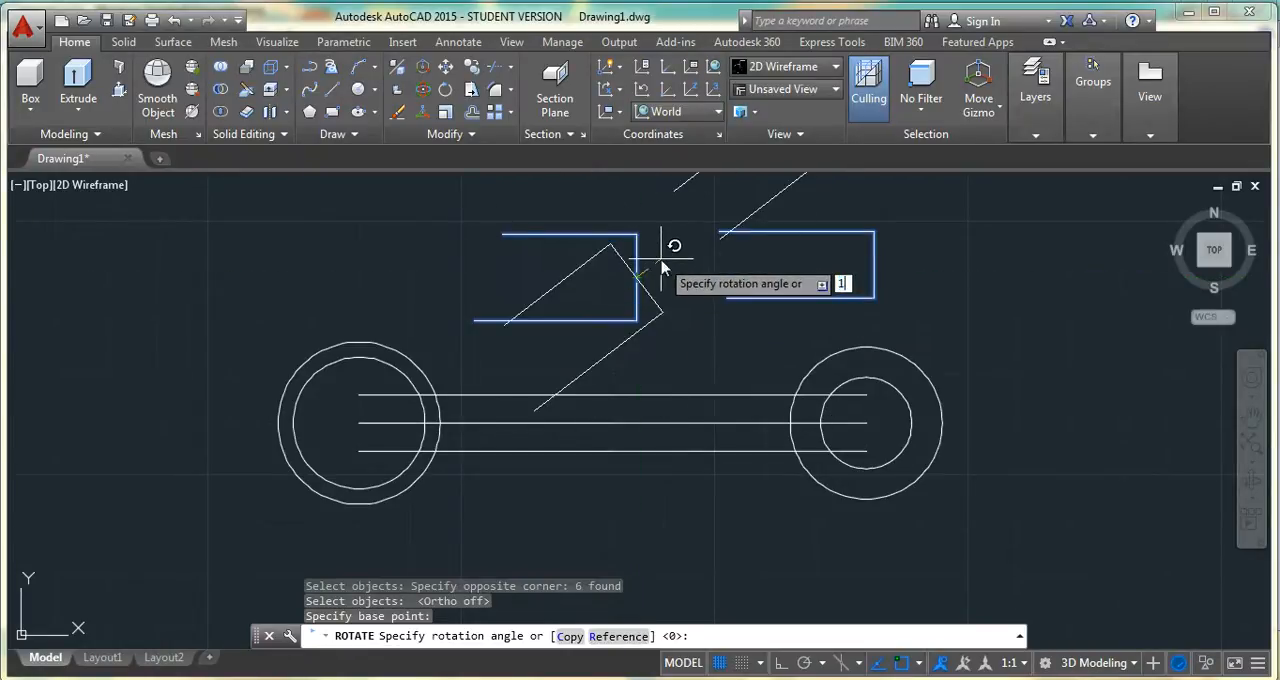
pyautogui.press('Return')
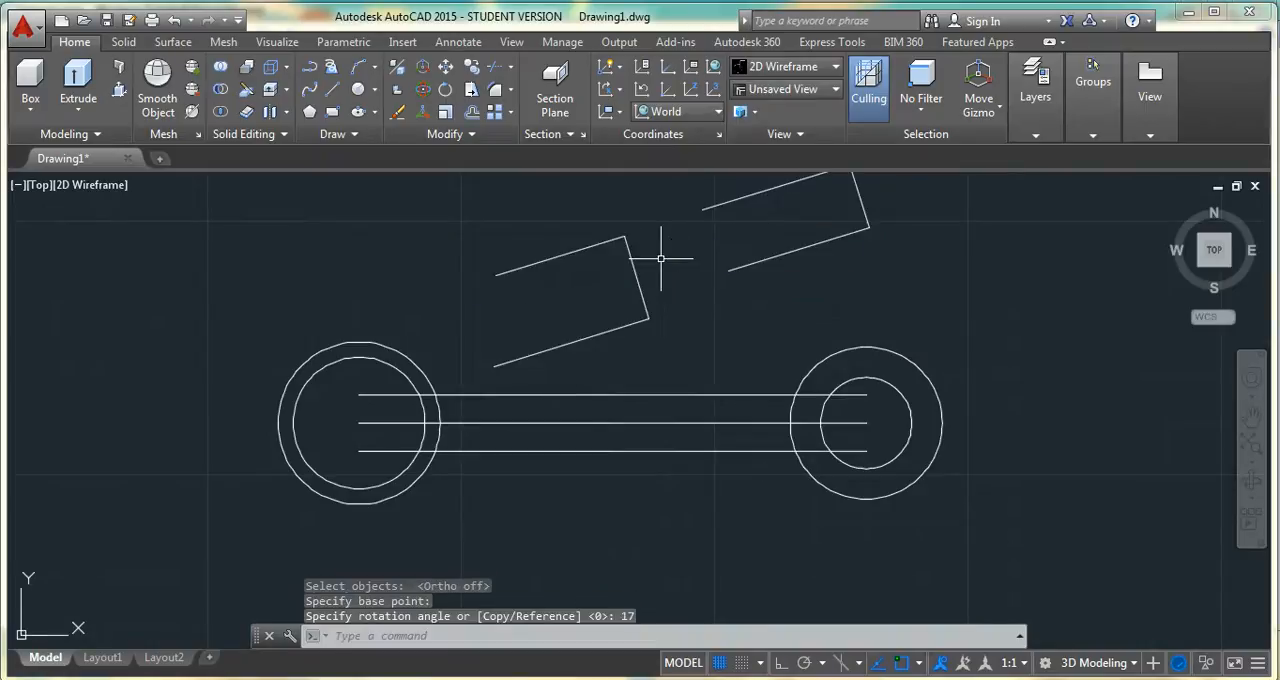
pyautogui.press('Escape')
# Move the larger jaw outline so the midpoint of its closed side sits on the centre line's left end
pyautogui.click(447, 70)
pyautogui.moveTo(650, 218)
pyautogui.mouseDown()
pyautogui.moveTo(665, 306)
pyautogui.moveTo(514, 357)
pyautogui.moveTo(451, 286)
pyautogui.moveTo(460, 296)
pyautogui.mouseUp()
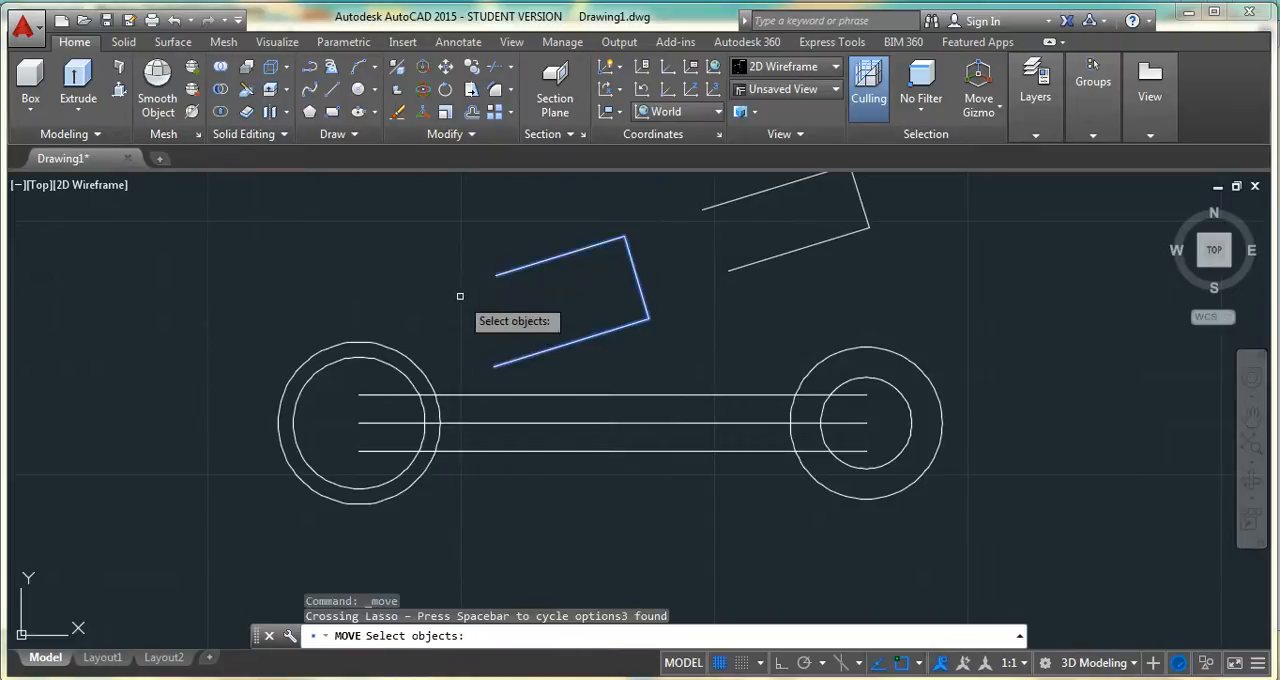
pyautogui.press('Return')
pyautogui.click(636, 279)
pyautogui.click(362, 418)
# Move the smaller jaw outline so the midpoint of its closed side sits on the centre line's right end
pyautogui.press('Return')
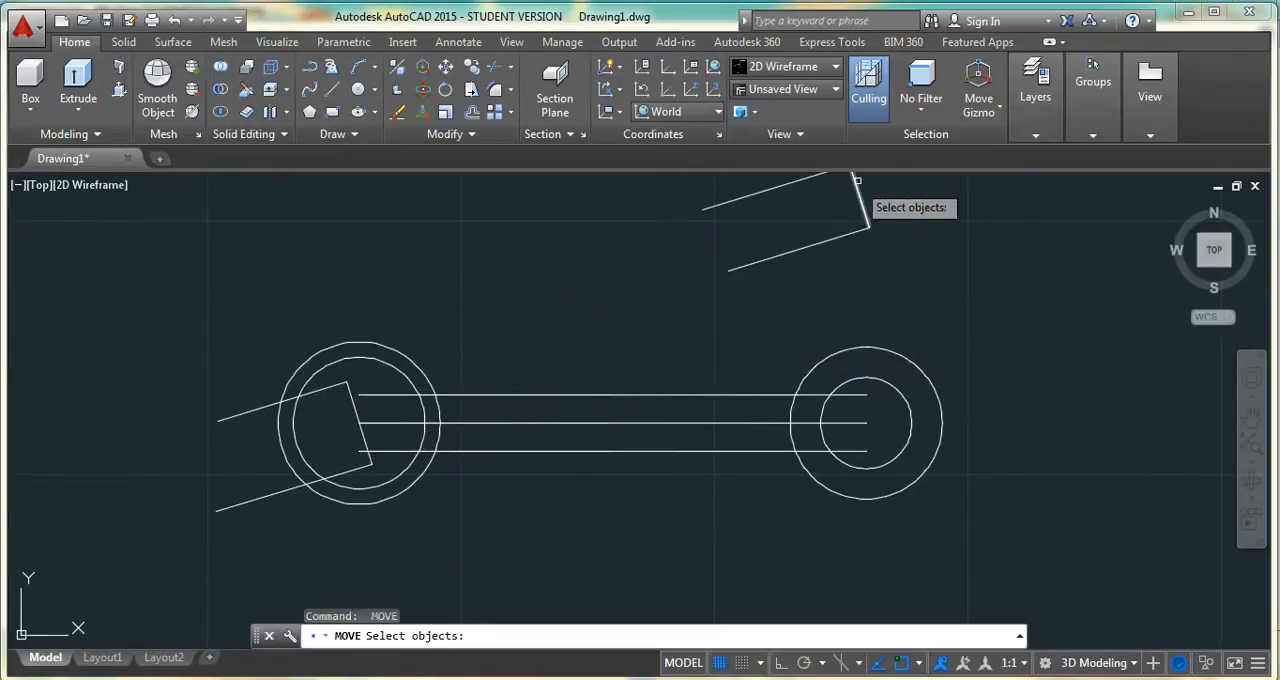
pyautogui.doubleClick(884, 217)
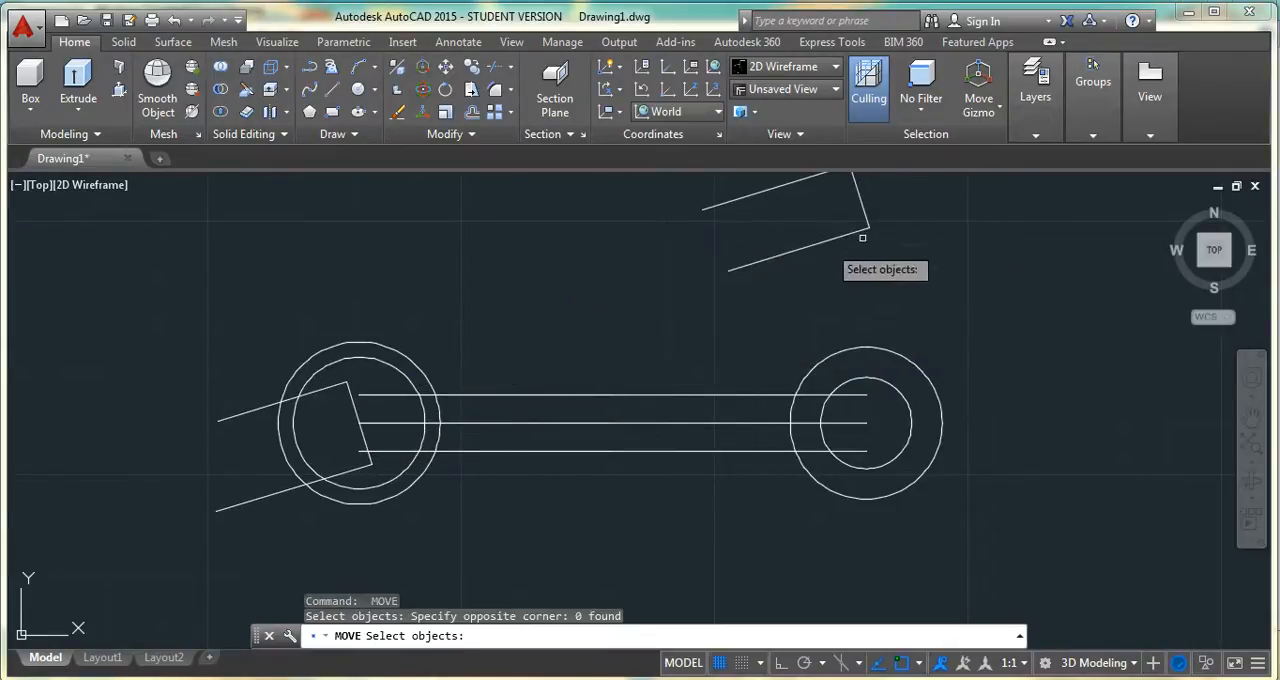
pyautogui.click(874, 195)
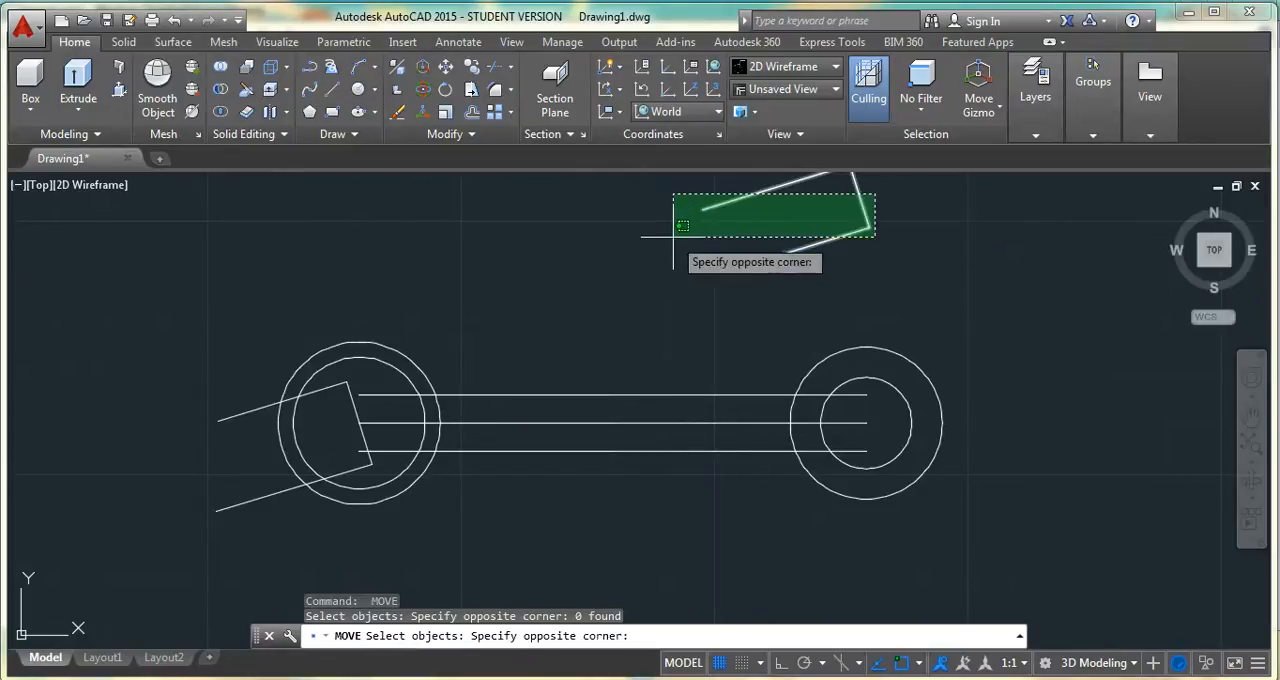
pyautogui.click(648, 272)
pyautogui.press('Return')
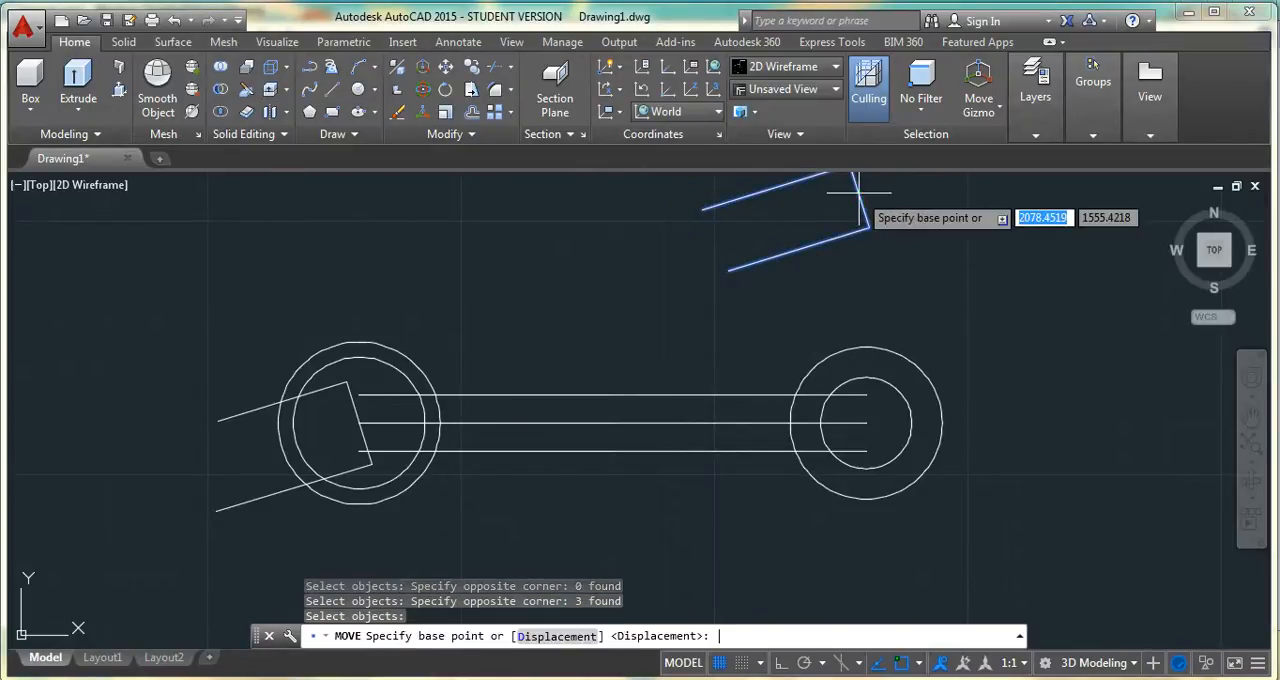
pyautogui.click(858, 195)
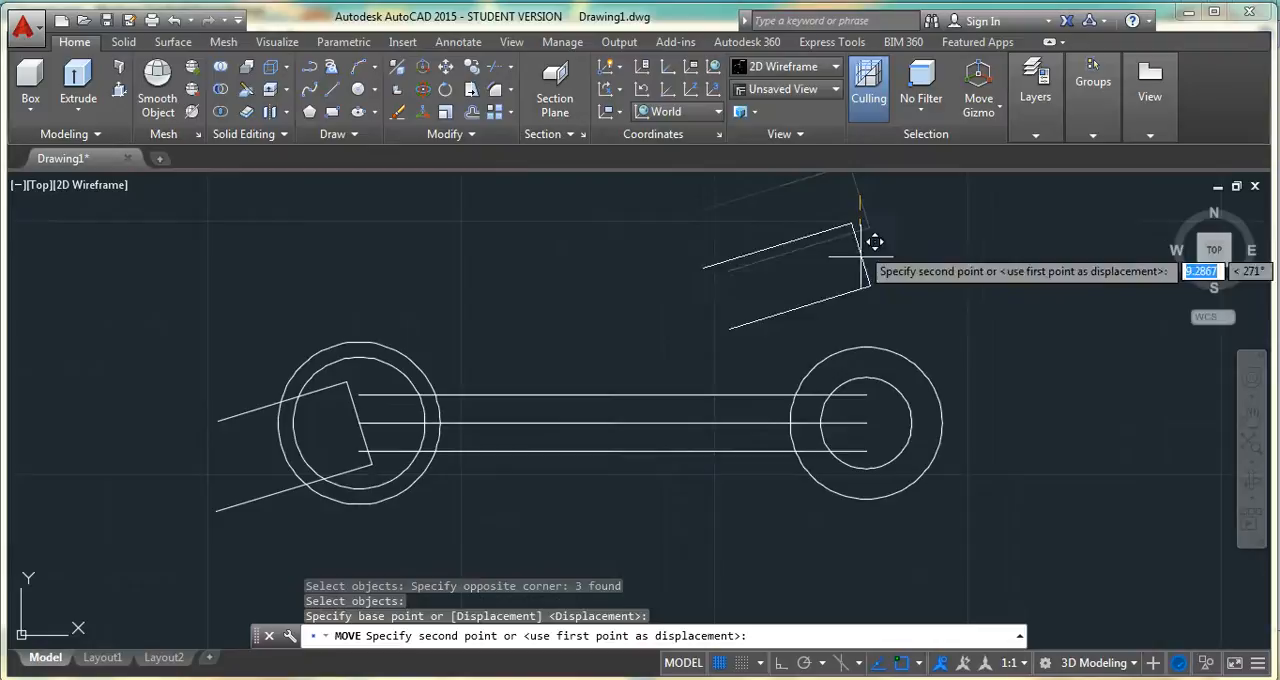
pyautogui.click(873, 427)
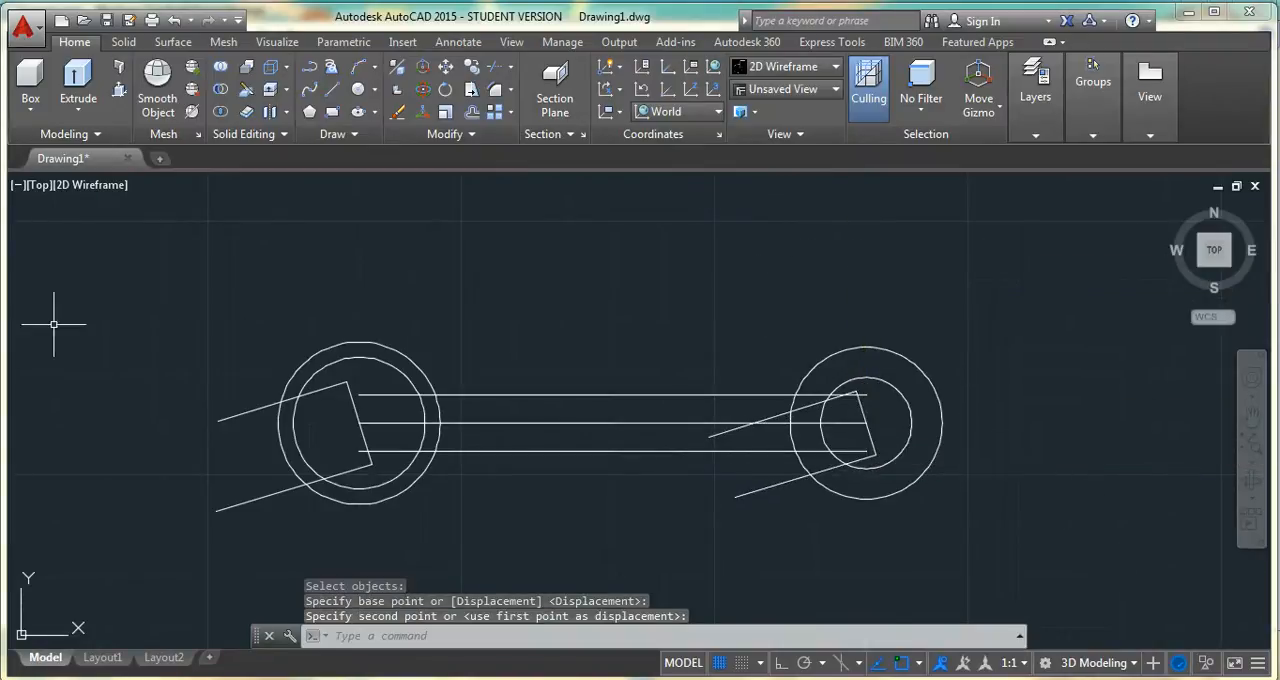
# Move the inner circle at the wrench's left end 6 units outward to the left and slightly upward
pyautogui.scroll(2, 292, 368)
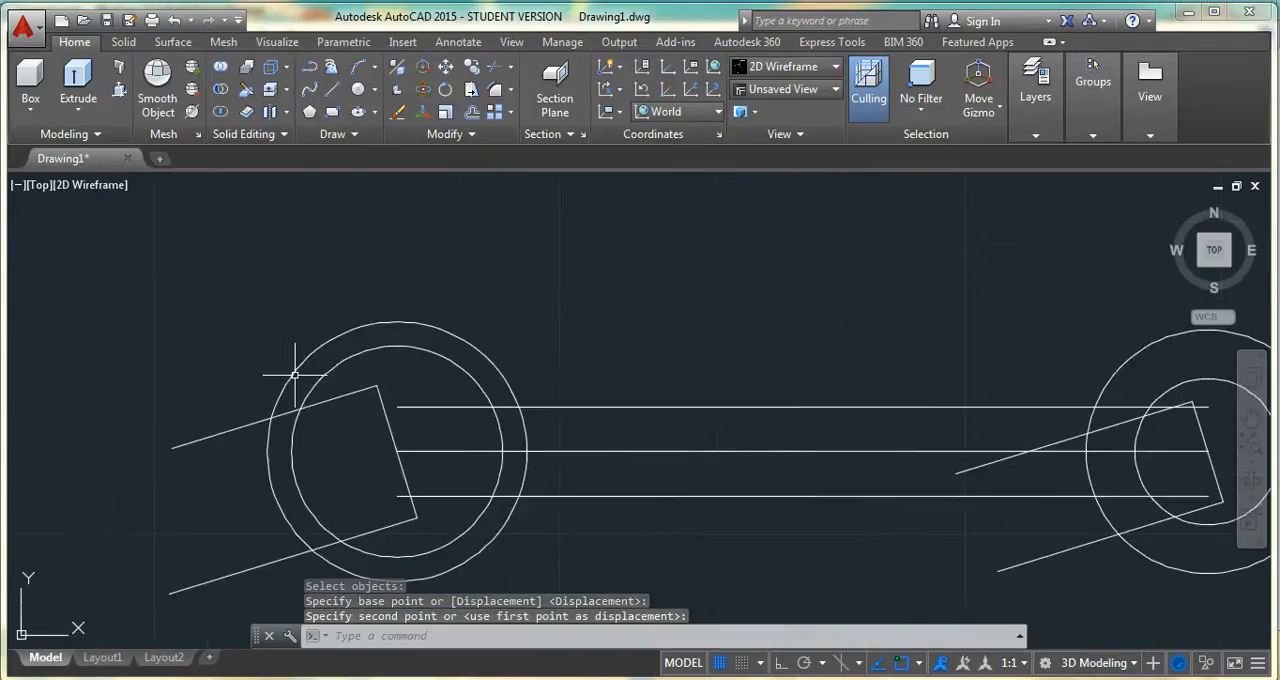
pyautogui.click(1251, 419)
pyautogui.moveTo(791, 477); pyautogui.dragTo(661, 434)
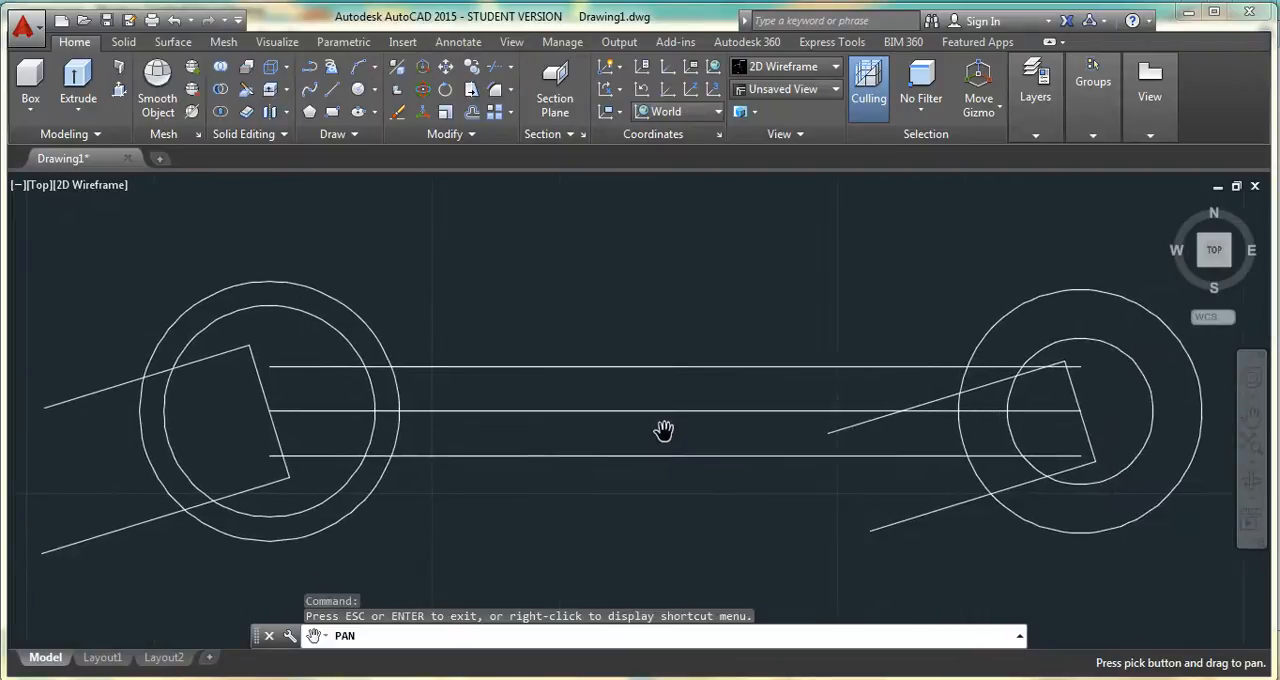
pyautogui.press('Escape')
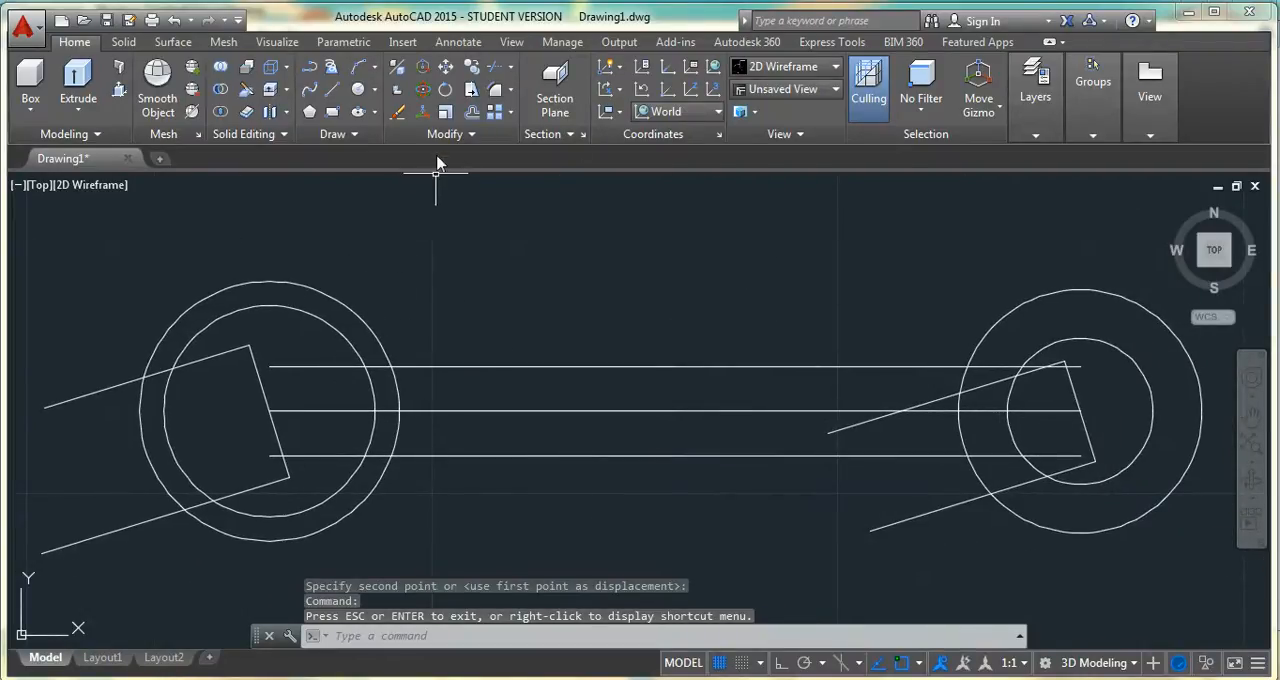
pyautogui.click(446, 68)
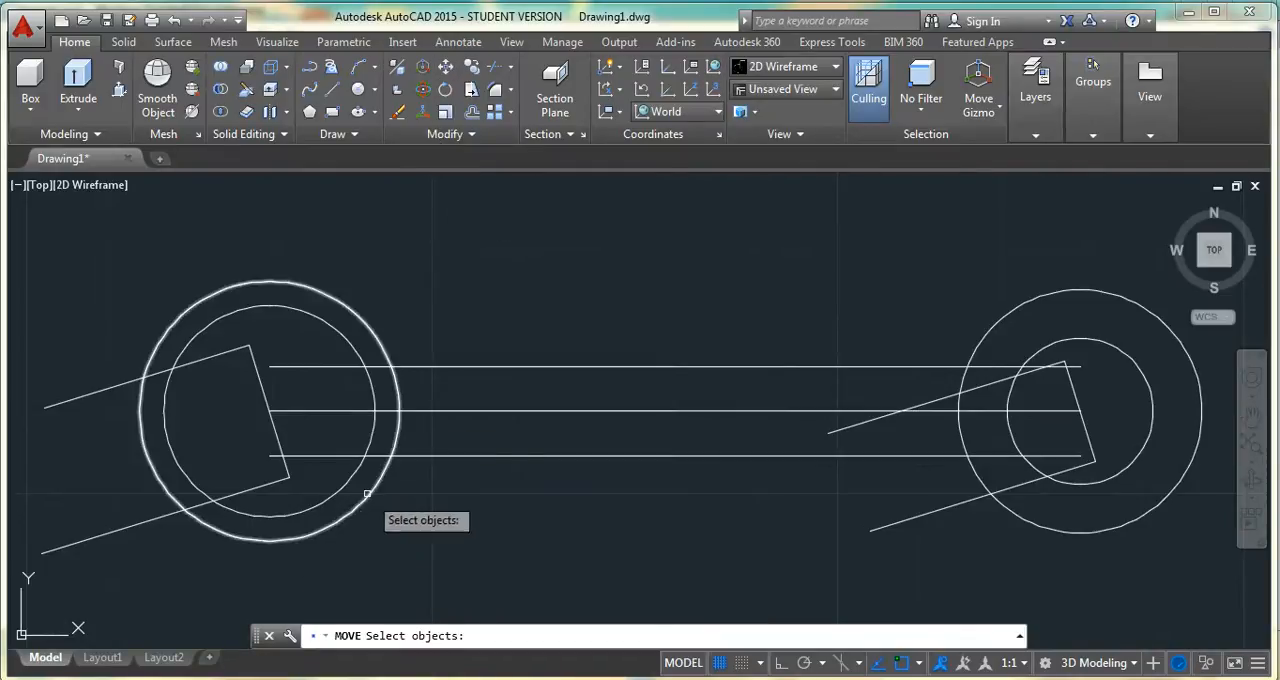
pyautogui.click(376, 394)
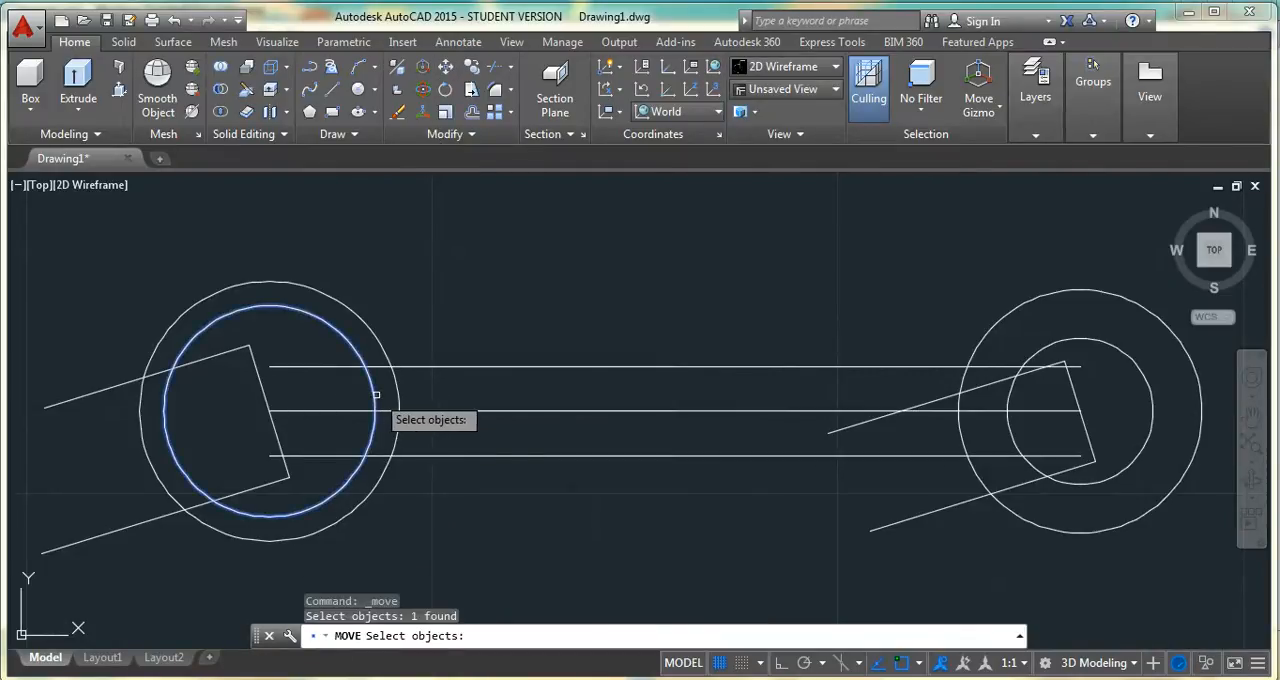
pyautogui.press('Return')
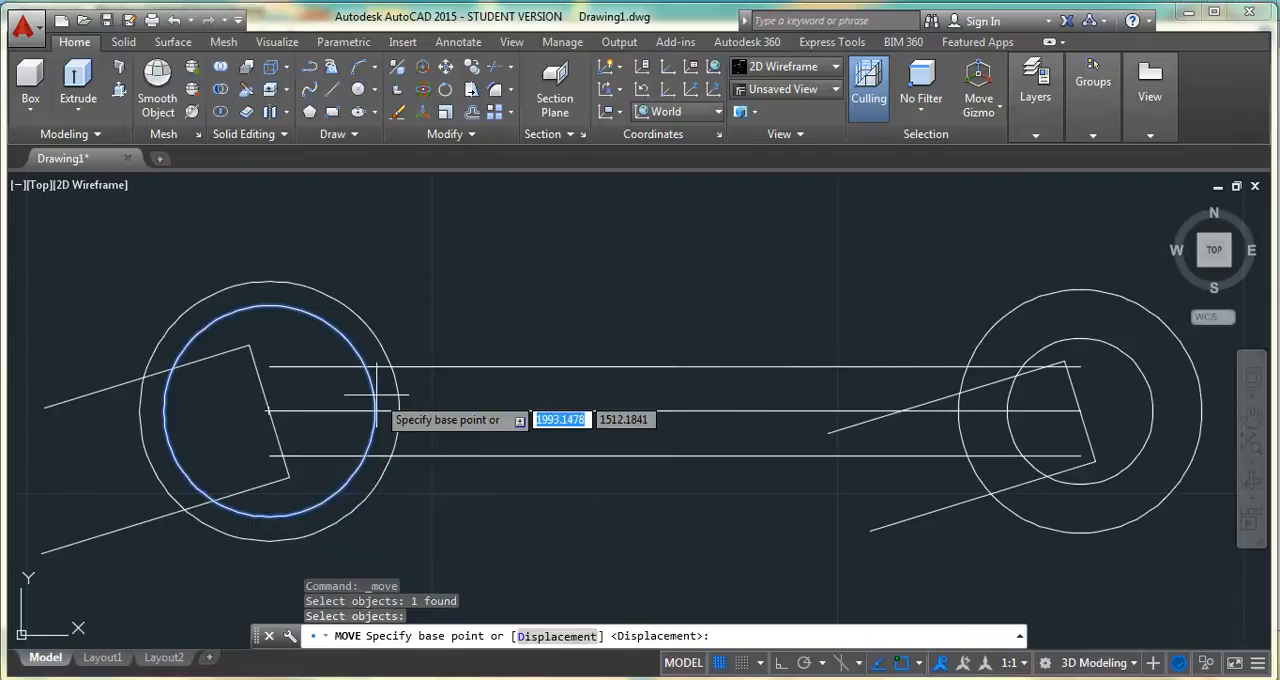
pyautogui.click(165, 410)
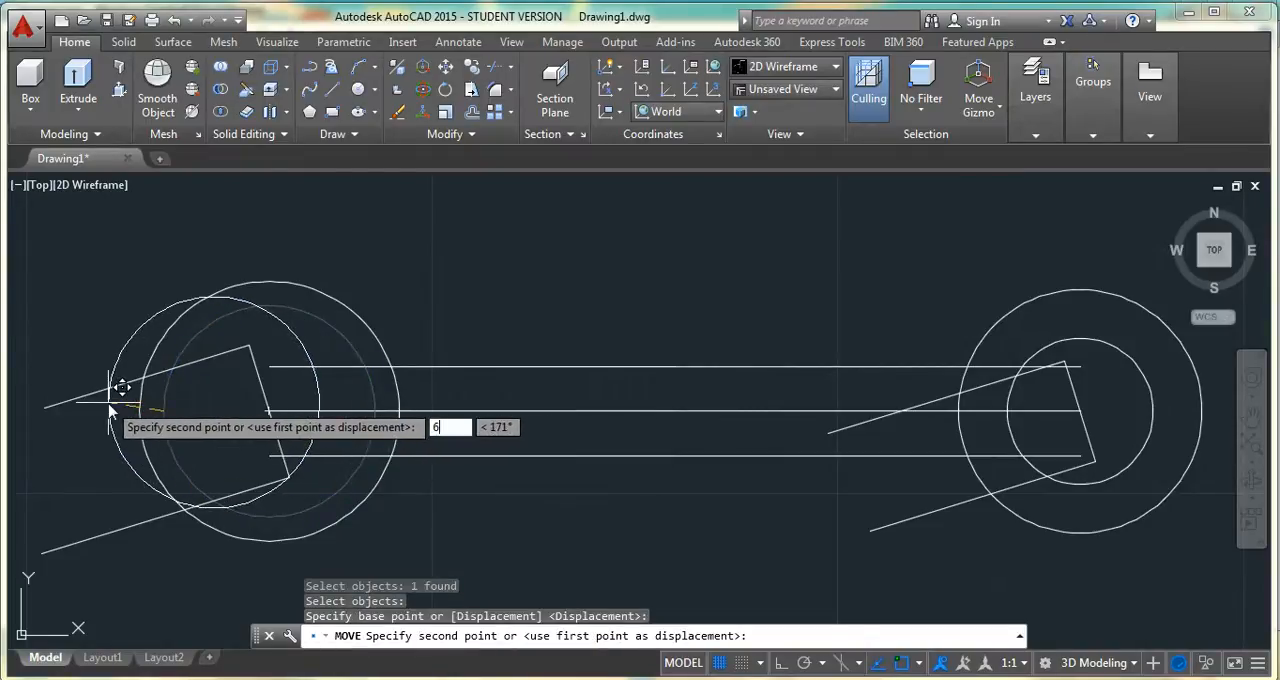
pyautogui.press('Return')
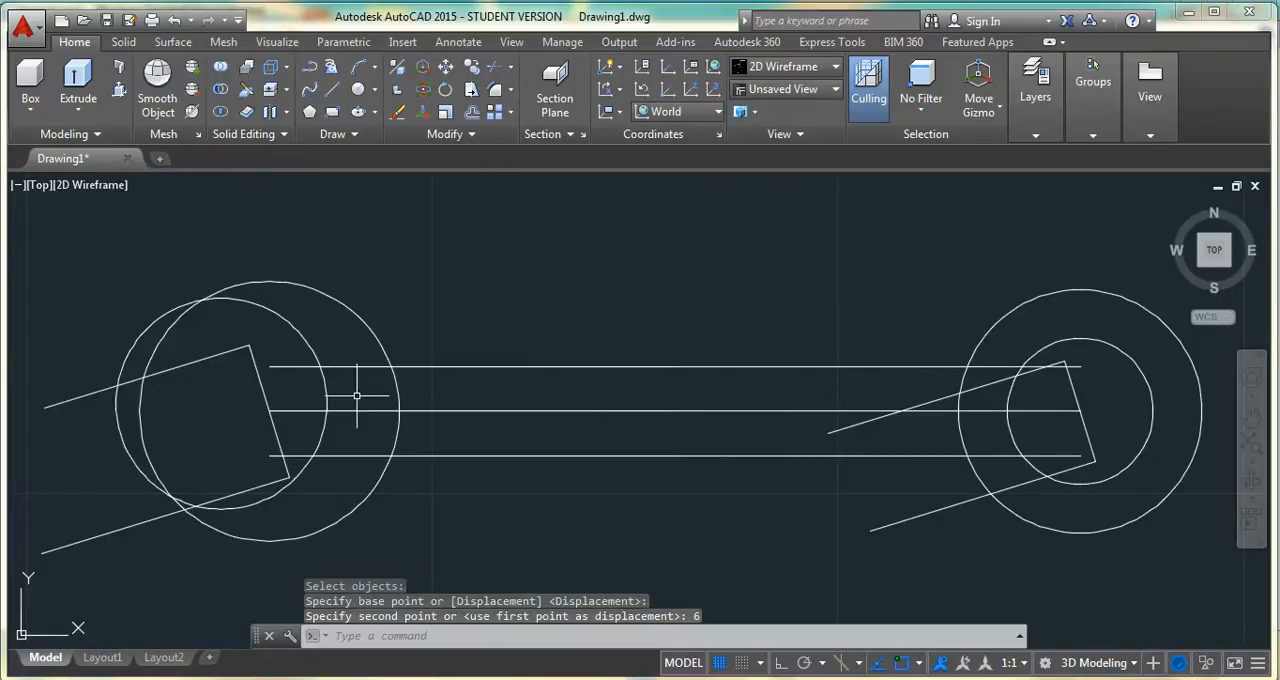
# Move the left end's smaller circle 2 units from its top quadrant towards the larger circle's top quadrant
pyautogui.press('Return')
pyautogui.click(268, 309)
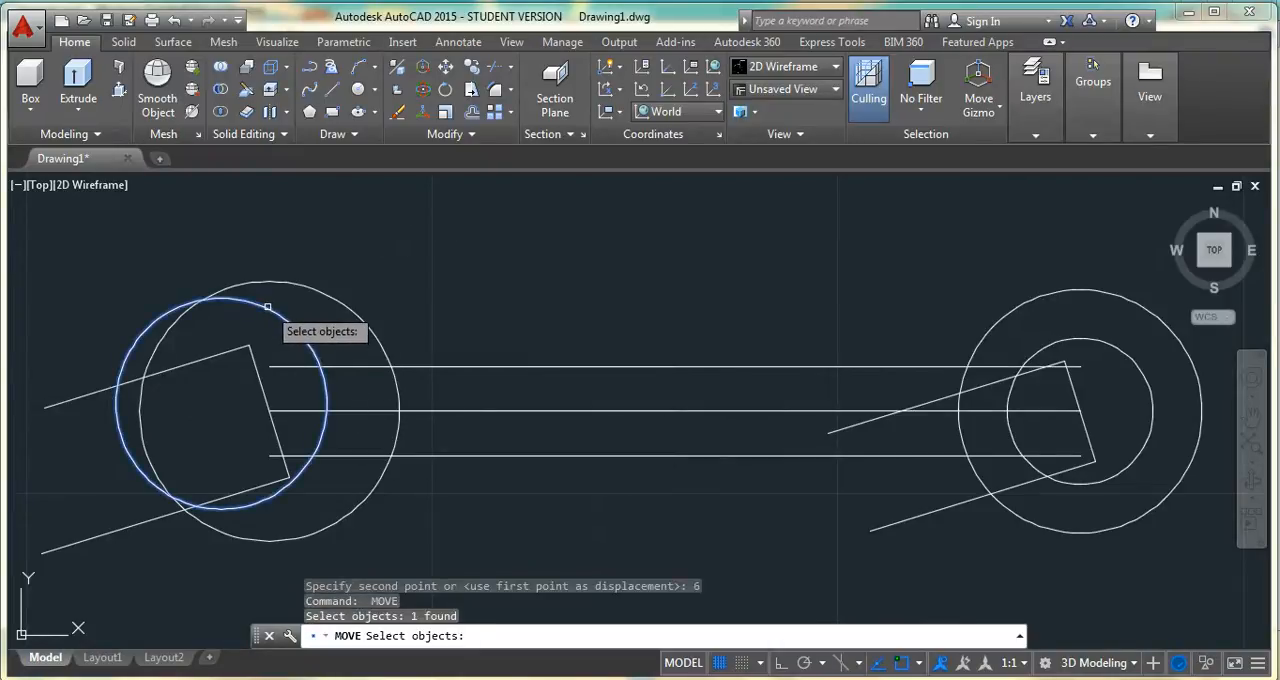
pyautogui.press('Return')
pyautogui.click(221, 297)
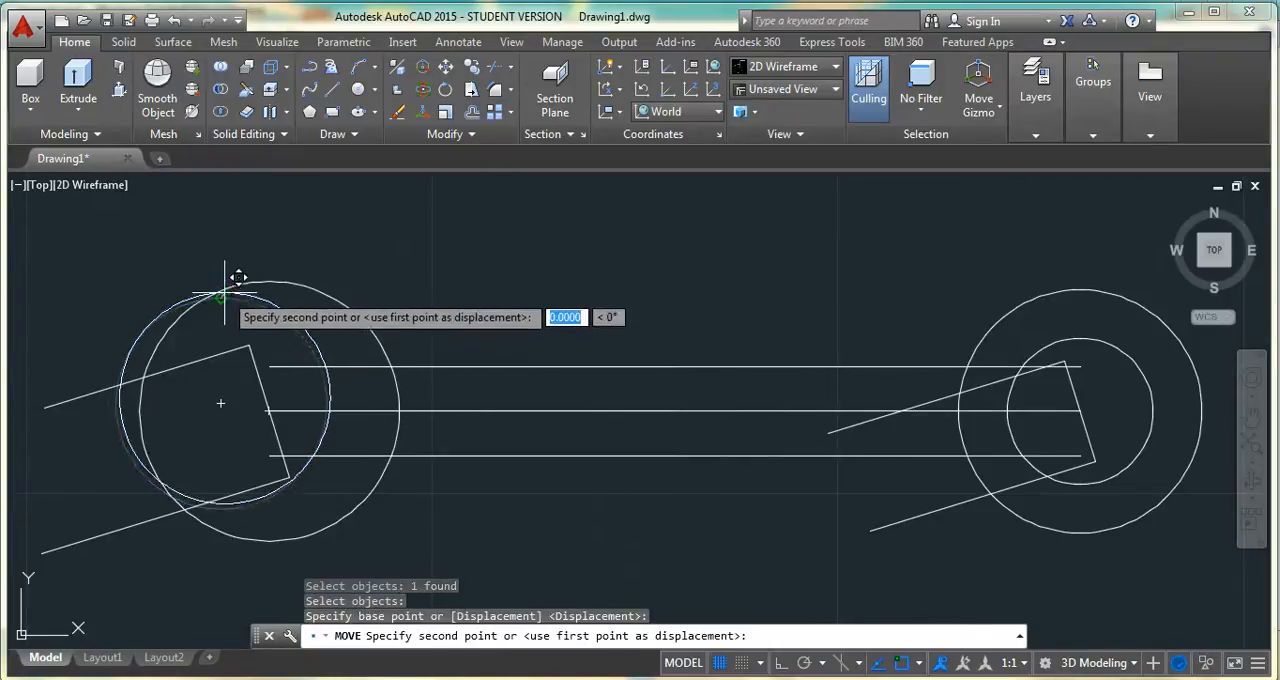
pyautogui.write('2')
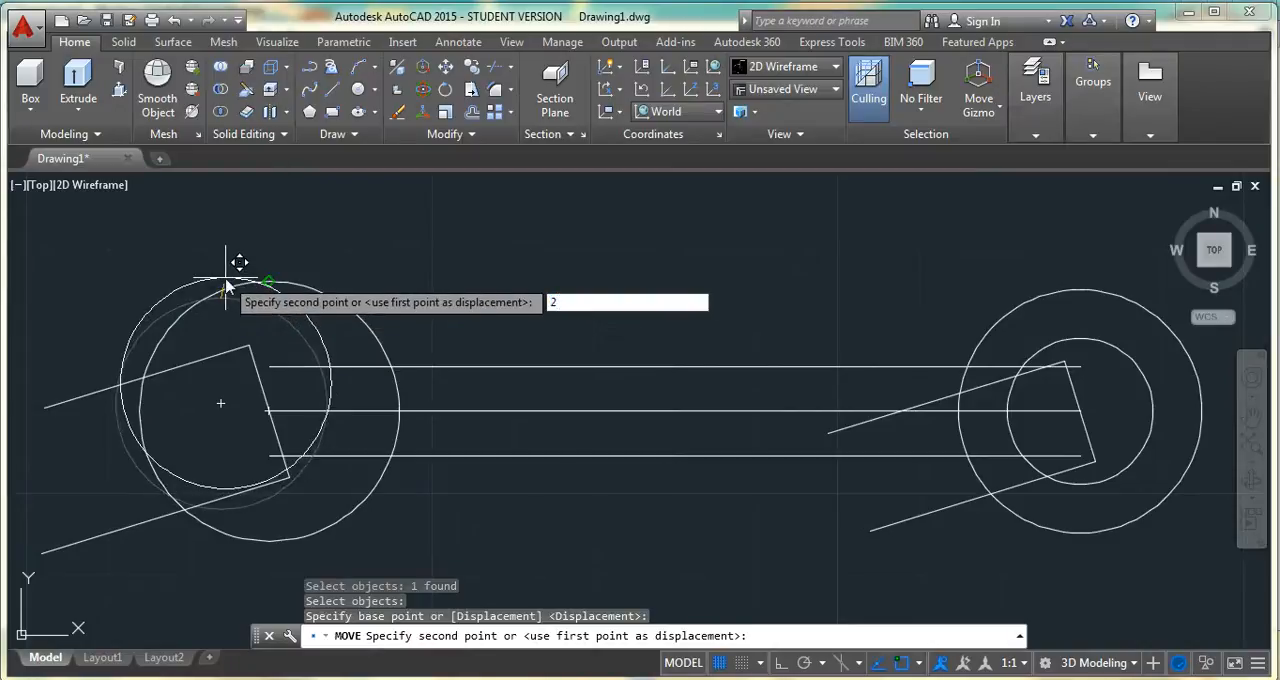
pyautogui.press('Return')
pyautogui.press('Return')
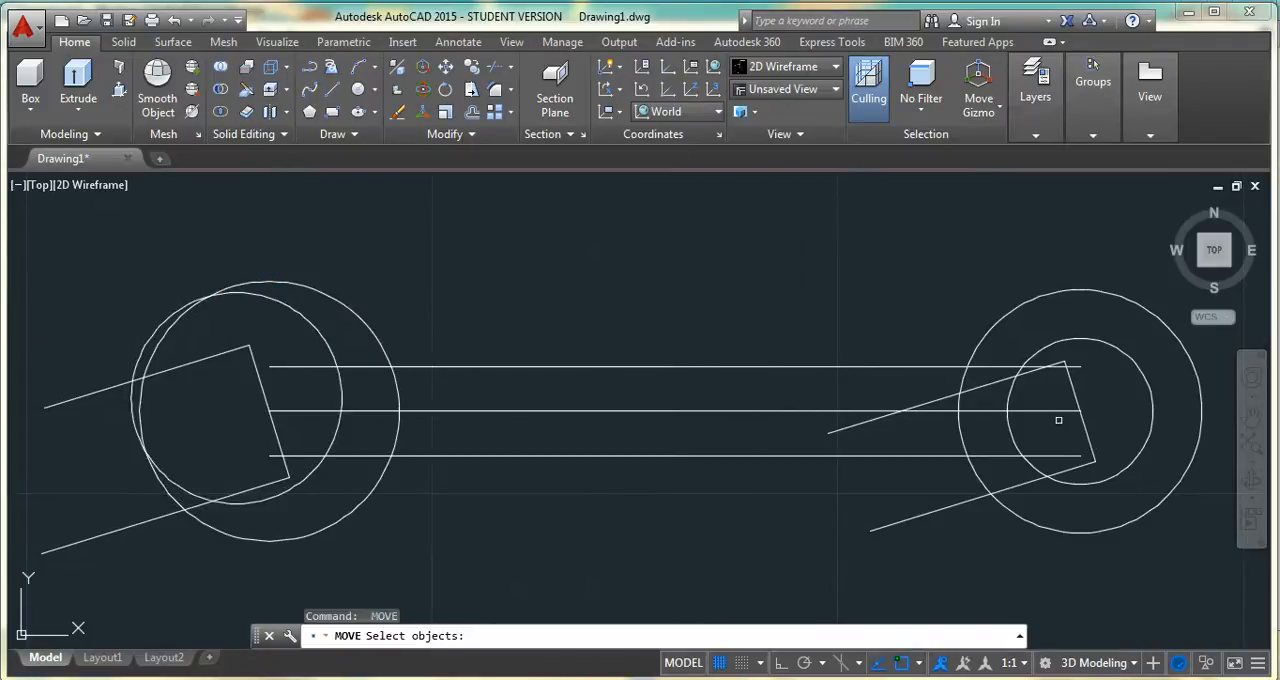
# Move the inner circle at the wrench's right end 6 units outward to the right and slightly upward
pyautogui.click(1051, 341)
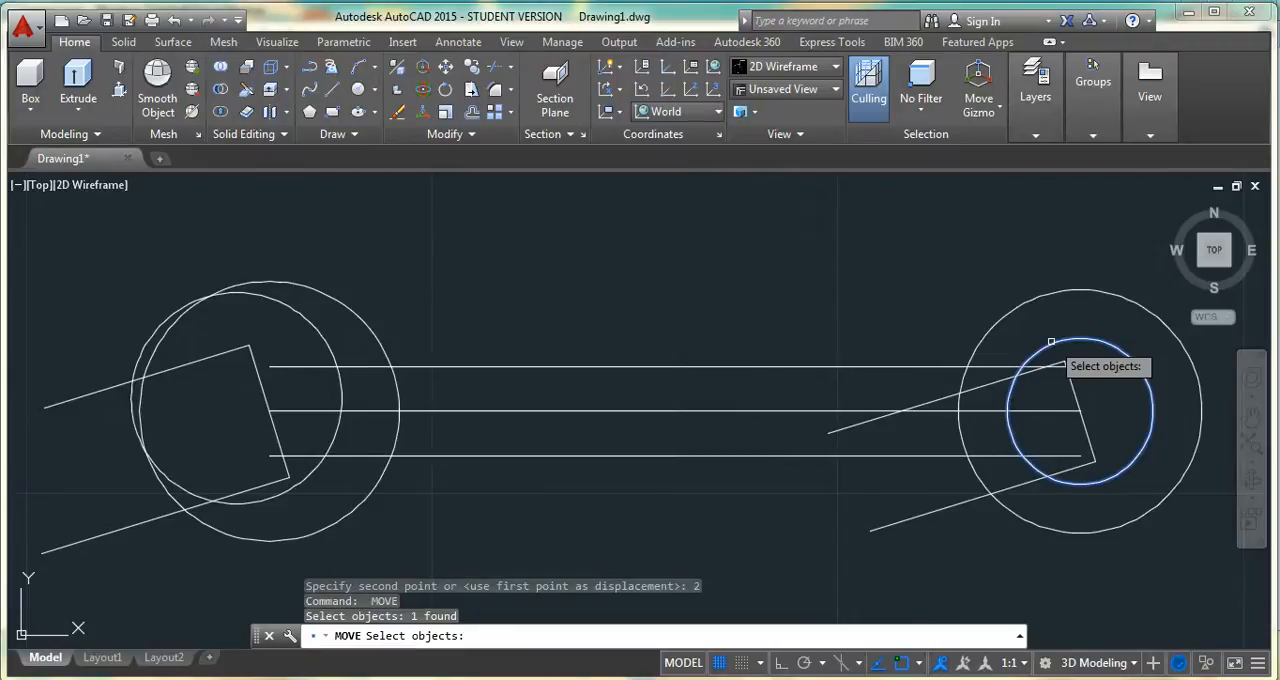
pyautogui.press('Return')
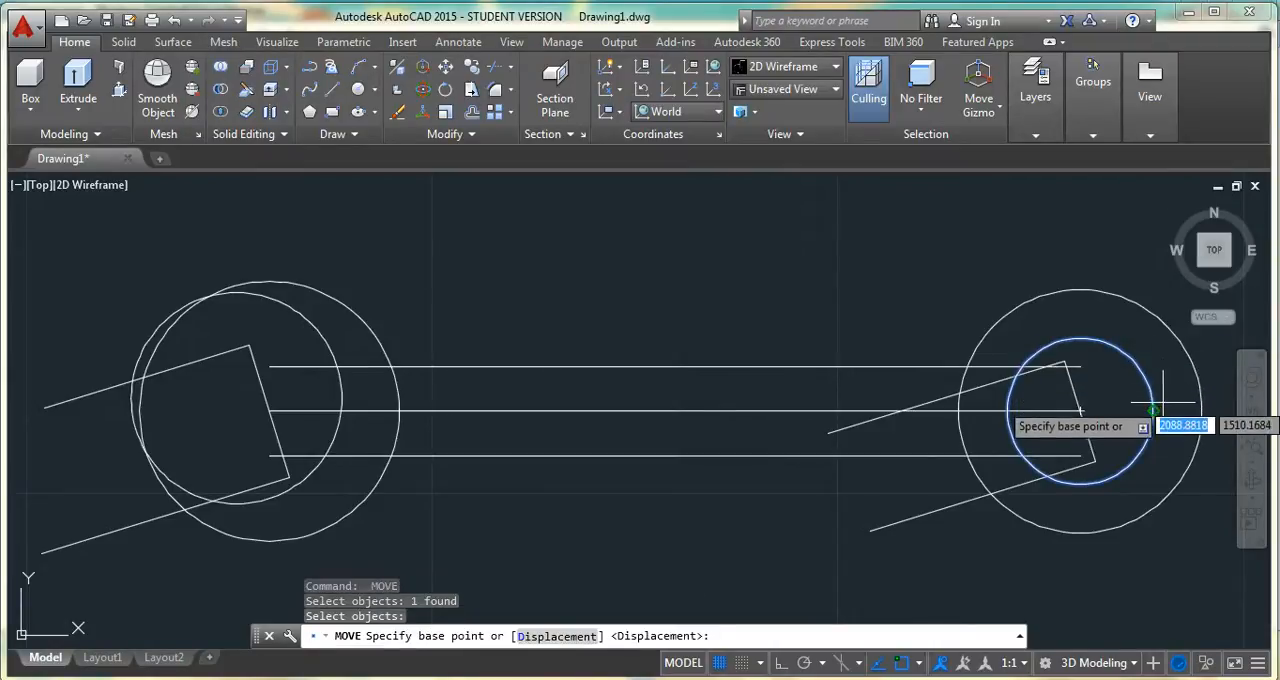
pyautogui.click(1153, 410)
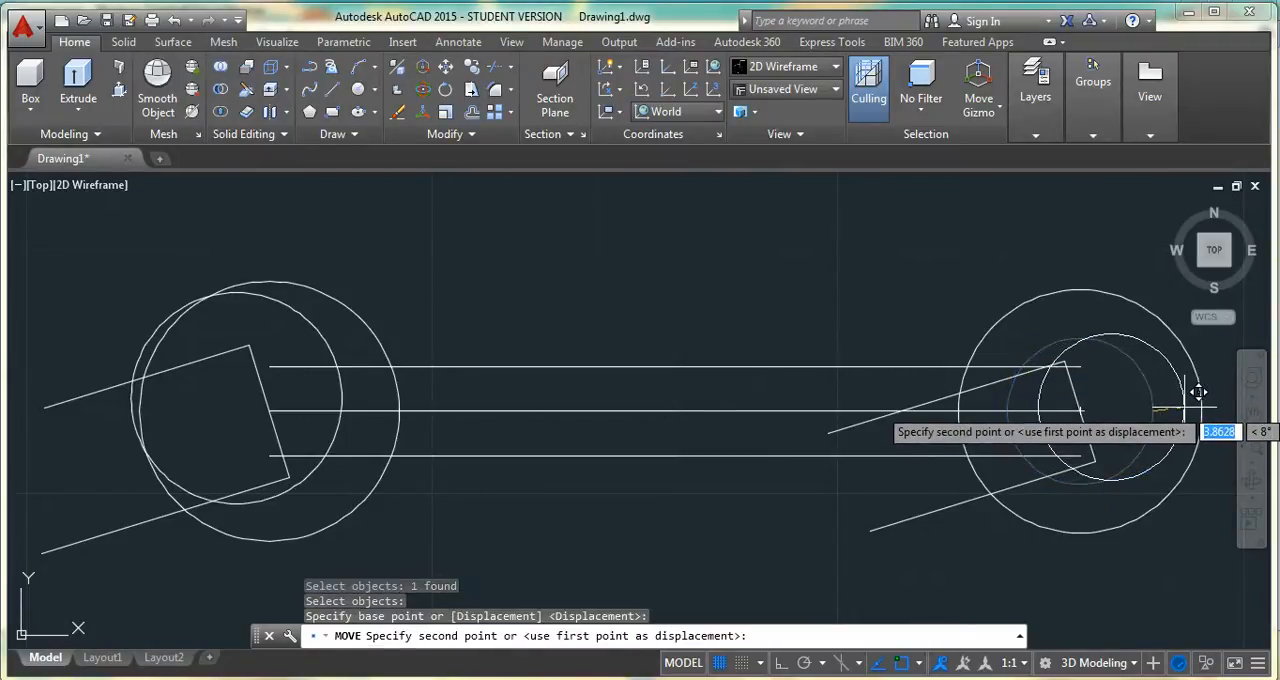
pyautogui.press('Return')
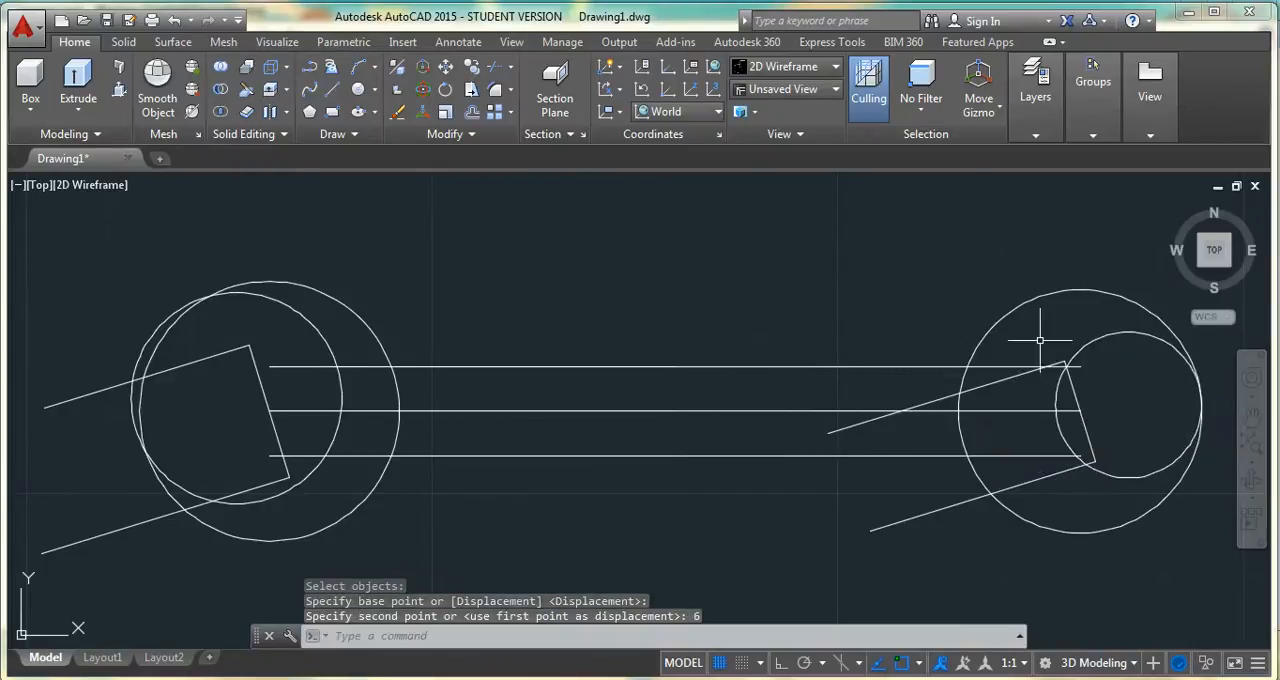
# Move the right end's smaller circle 2 units straight up from its top quadrant
pyautogui.press('Return')
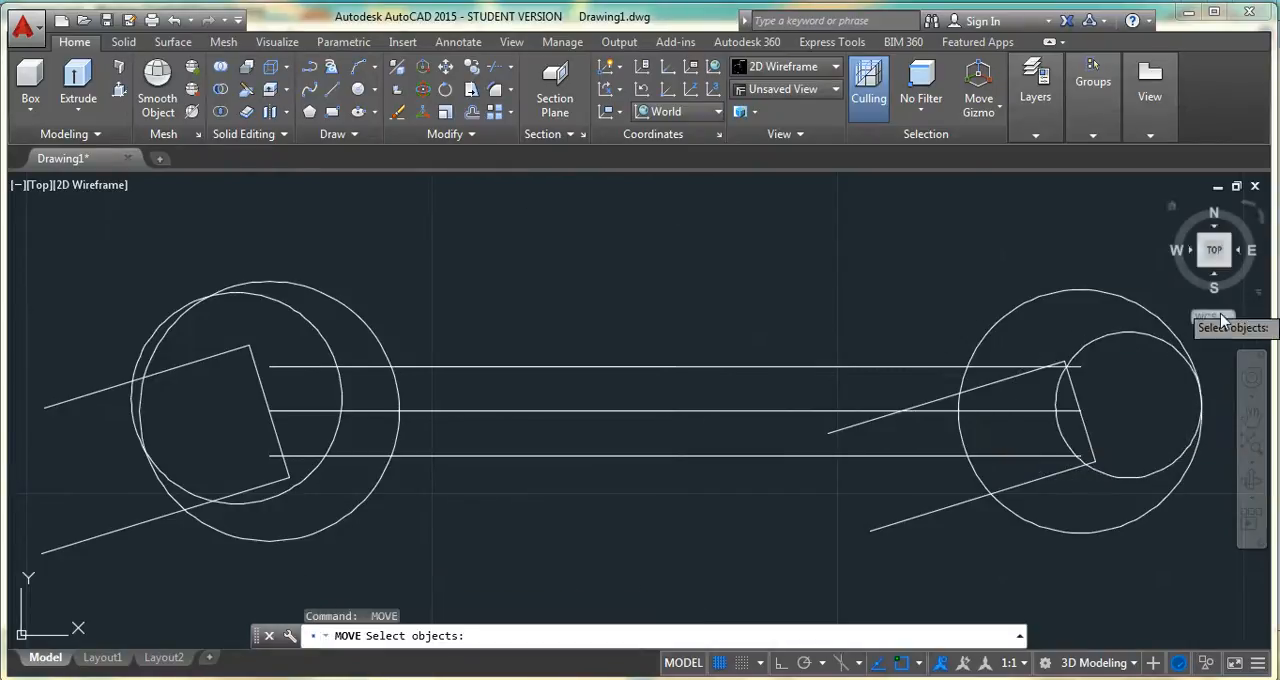
pyautogui.click(1124, 333)
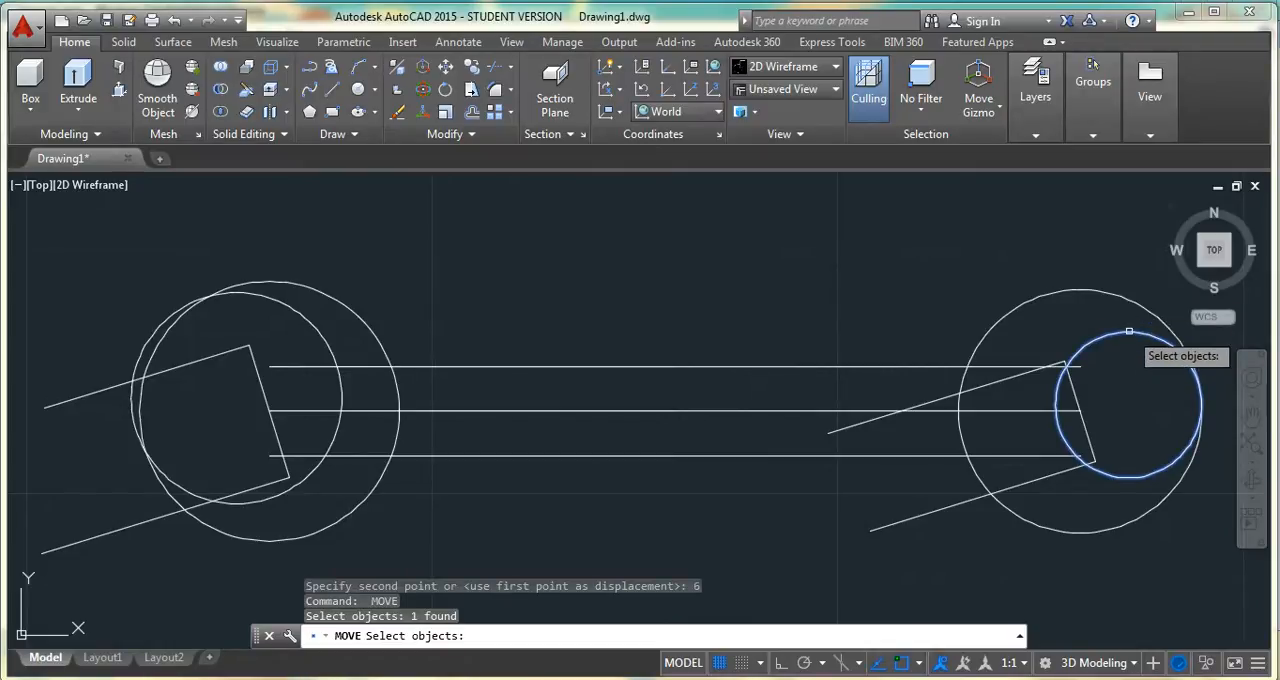
pyautogui.press('Return')
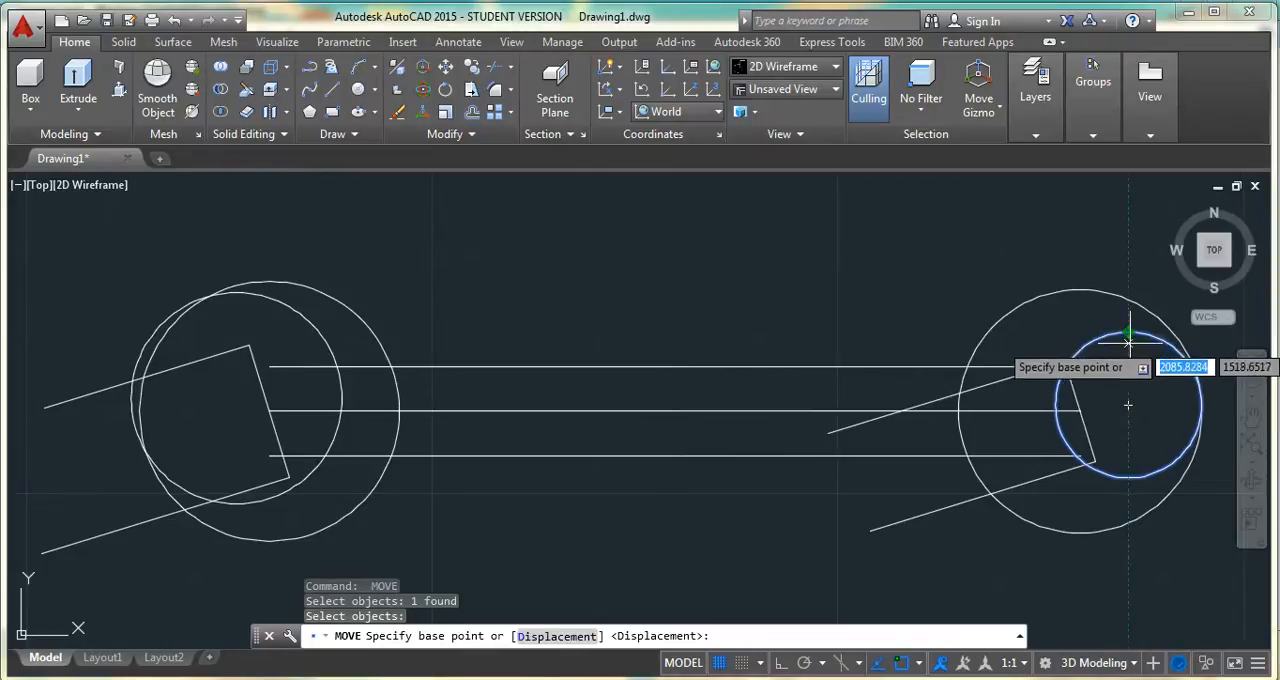
pyautogui.click(1128, 333)
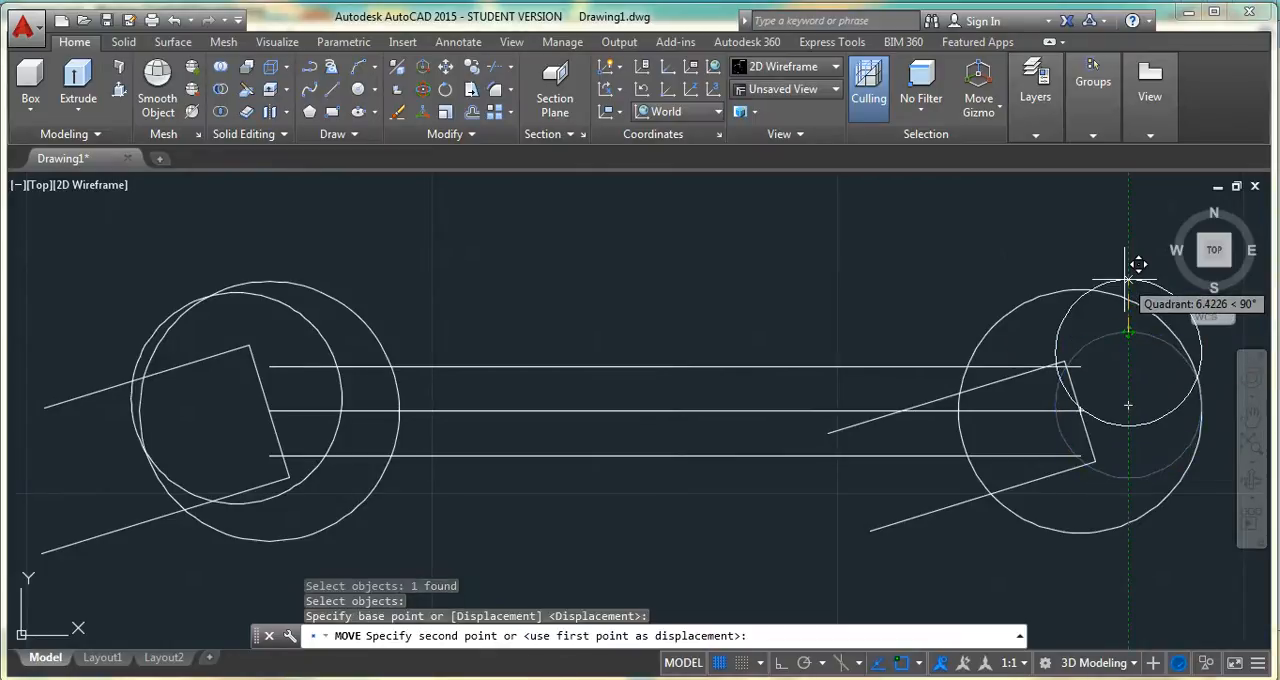
pyautogui.write('2')
pyautogui.press('Return')
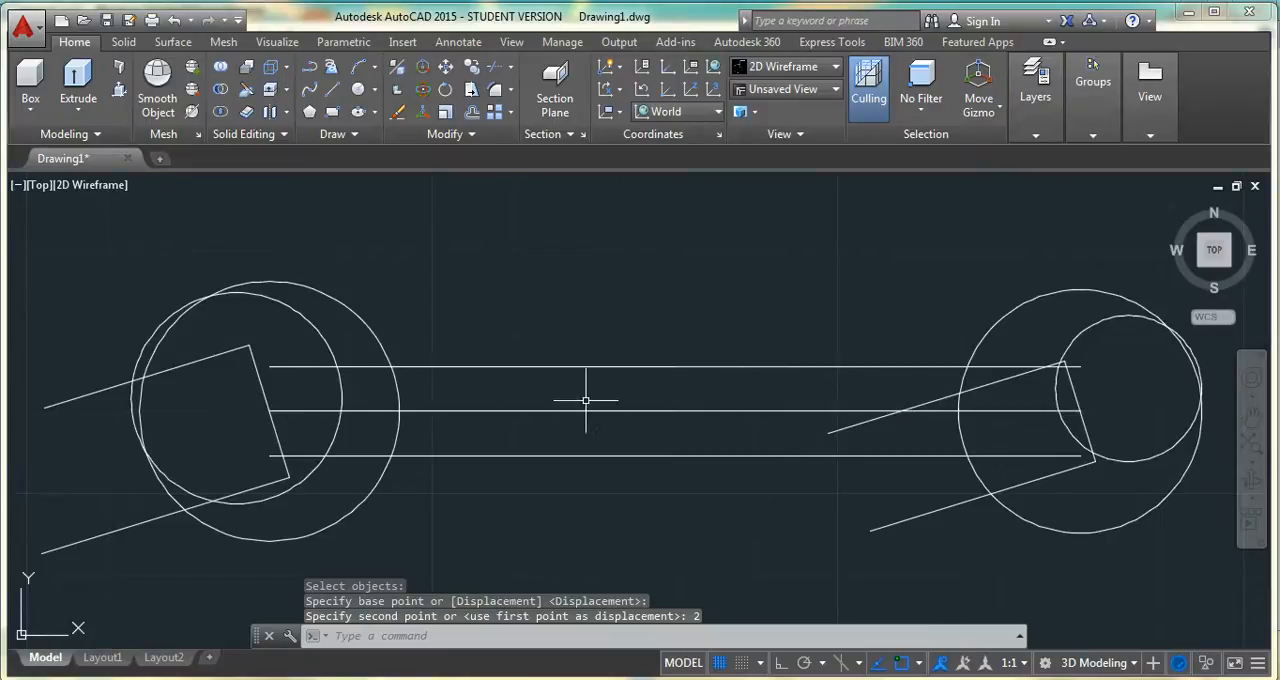
# Move the left end's smaller circle 4 units downward and slightly to the left from its bottom quadrant
pyautogui.click(446, 67)
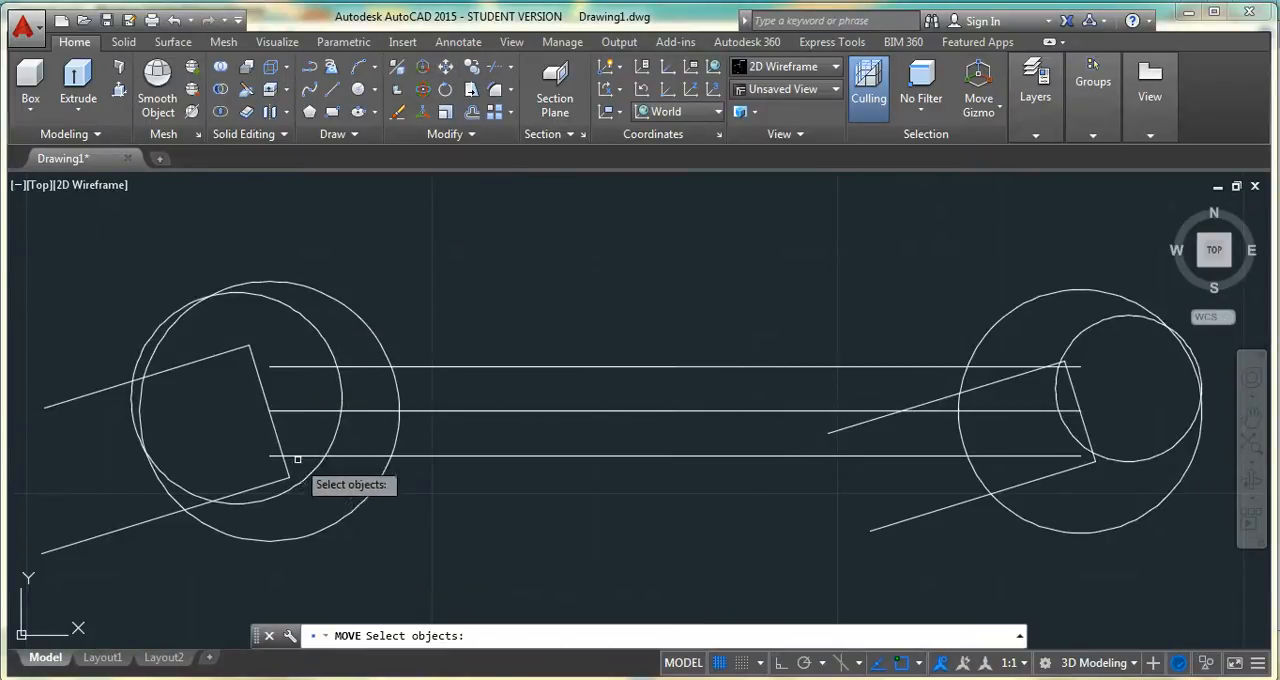
pyautogui.click(247, 290)
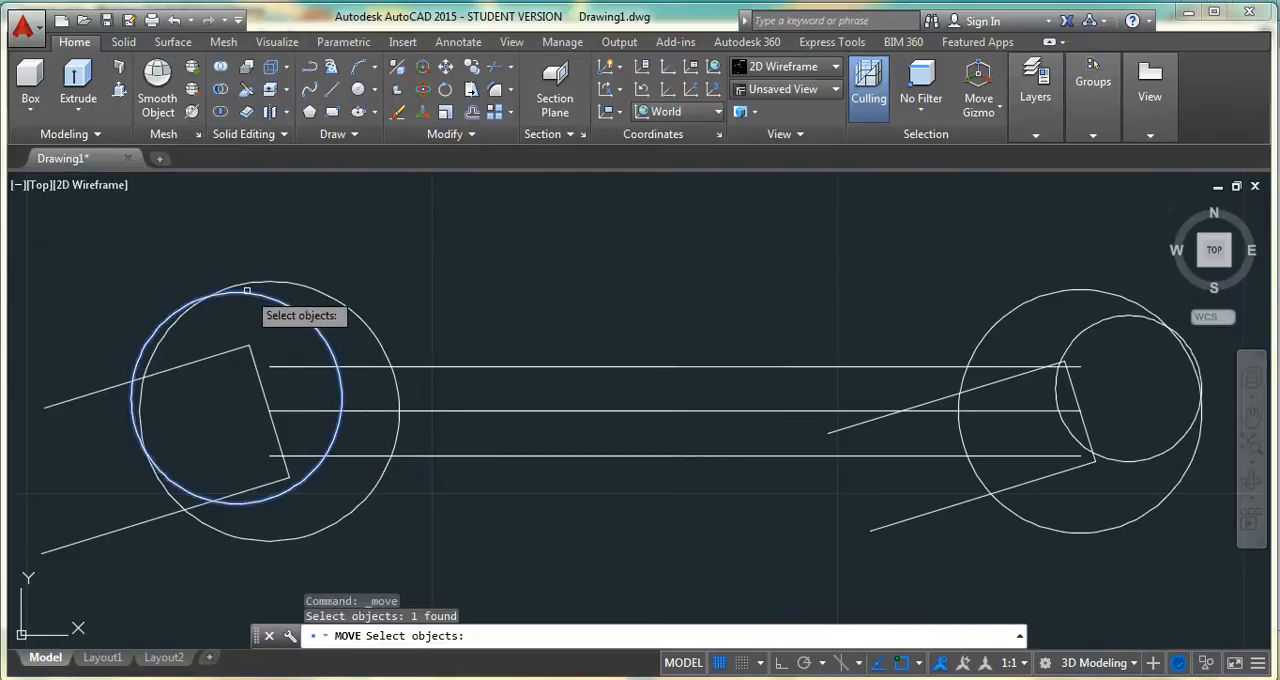
pyautogui.press('Return')
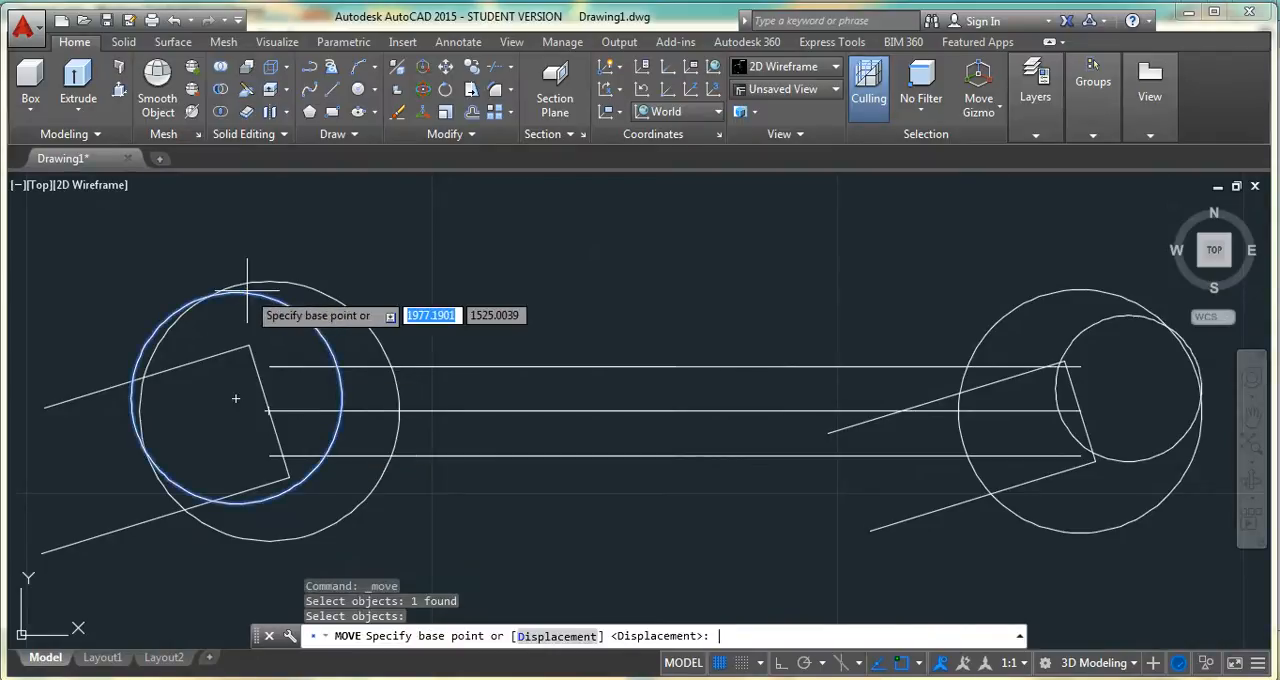
pyautogui.click(236, 503)
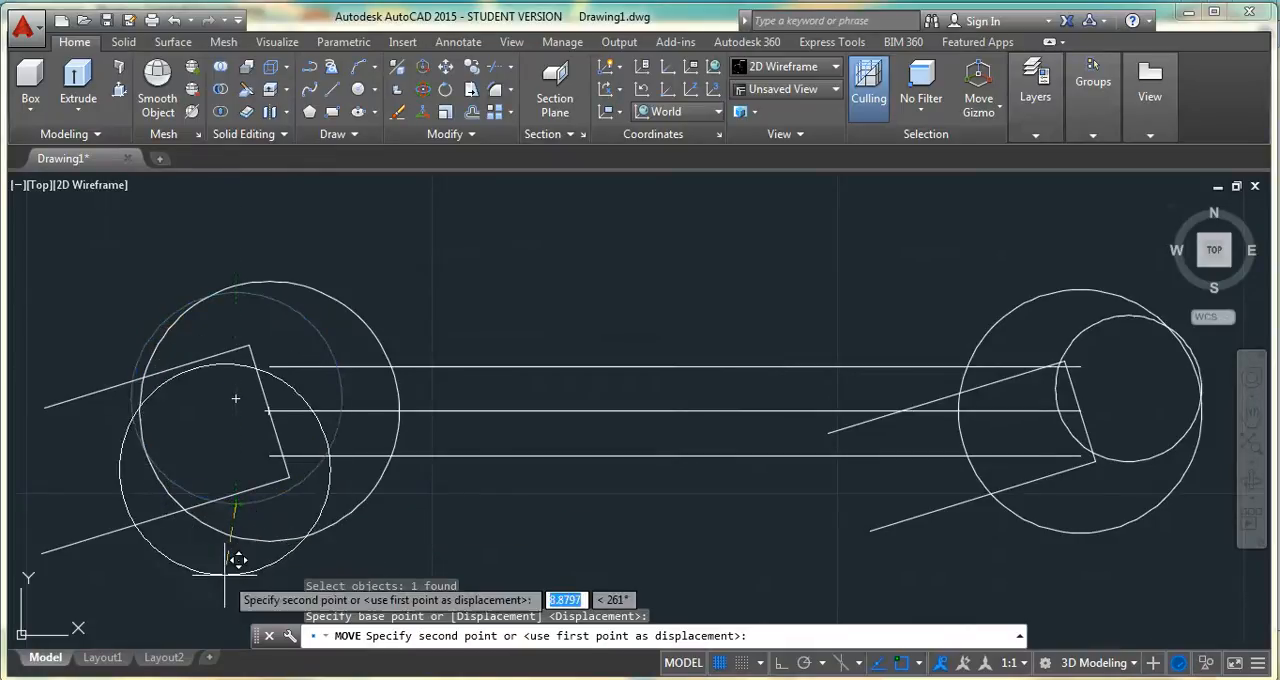
pyautogui.press('Return')
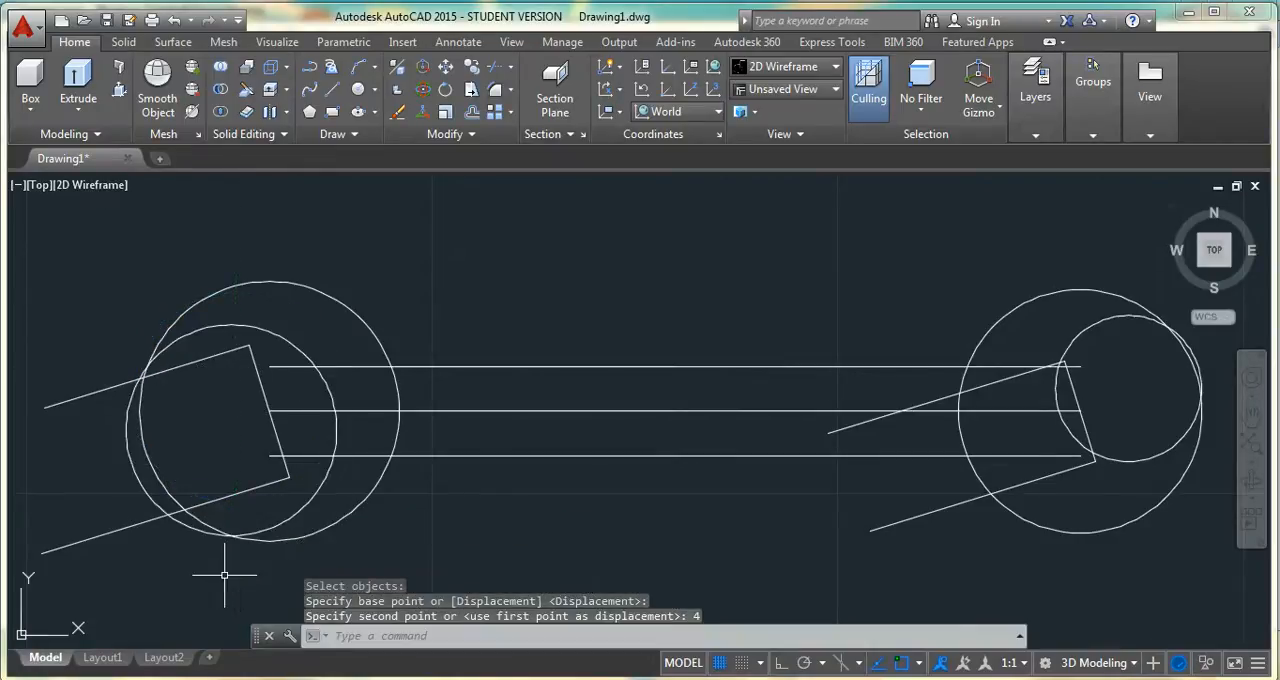
pyautogui.press('Escape')
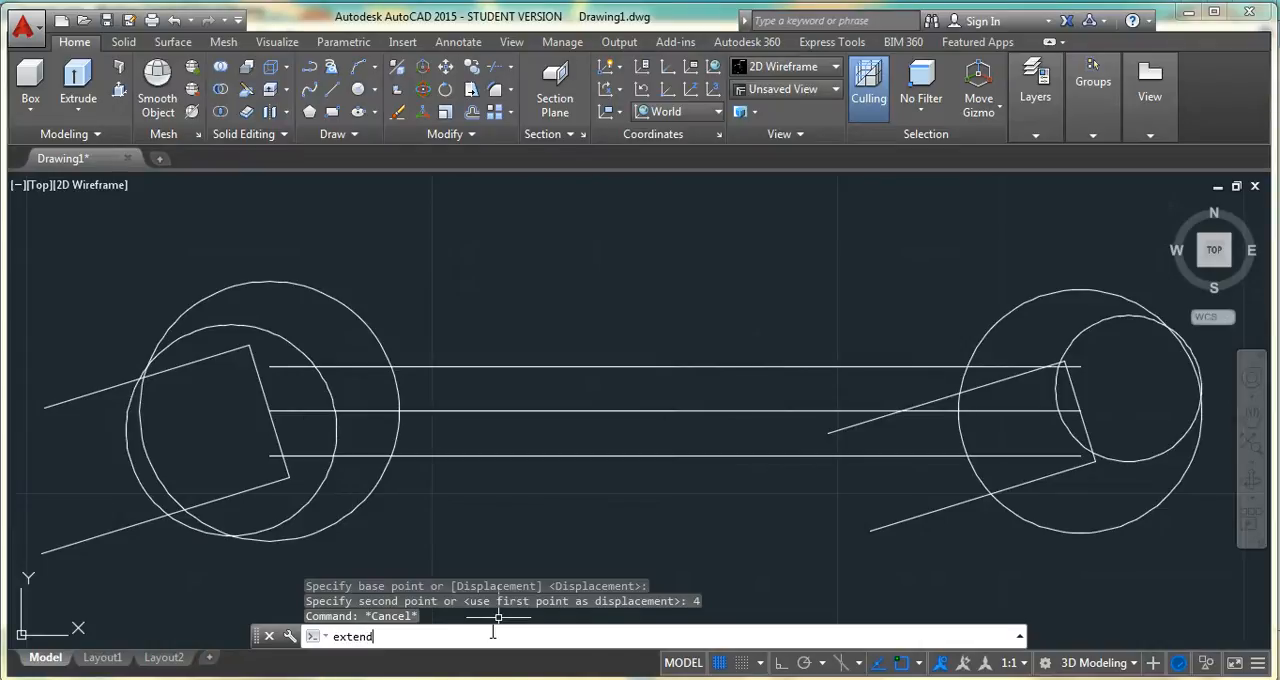
# Extend the two slanted jaw lines at each end of the wrench to the far side of their large head circles
pyautogui.press('Return')
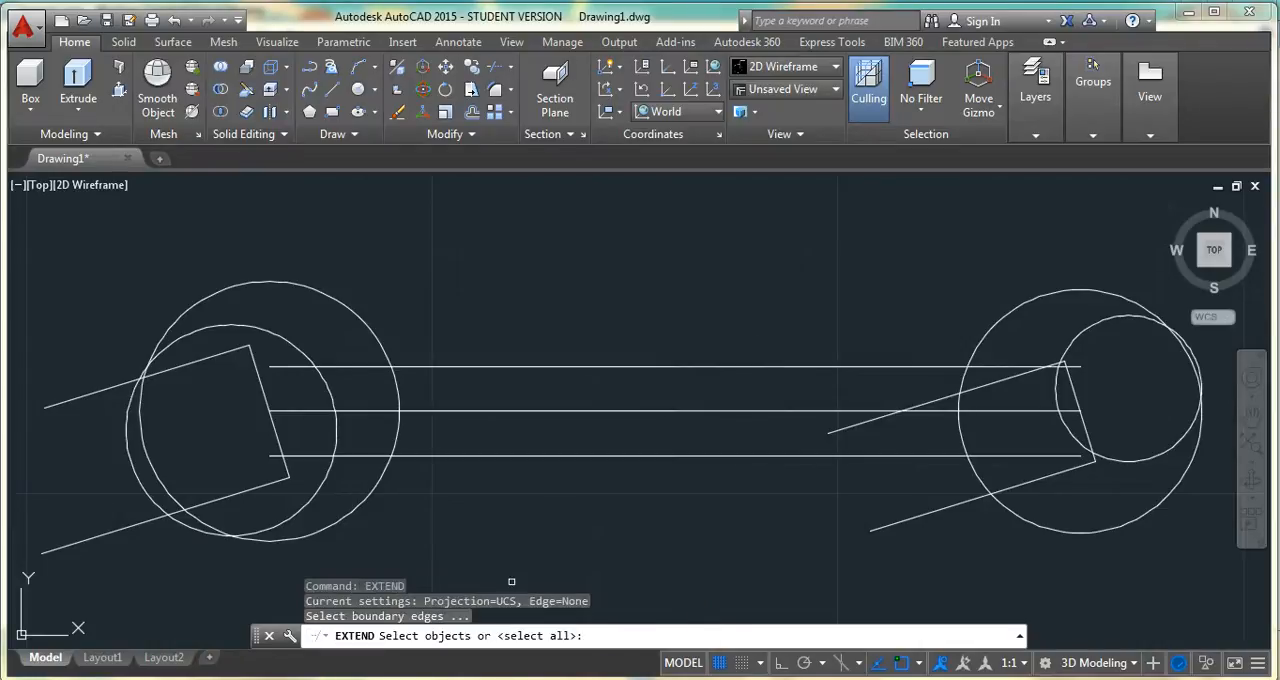
pyautogui.click(357, 314)
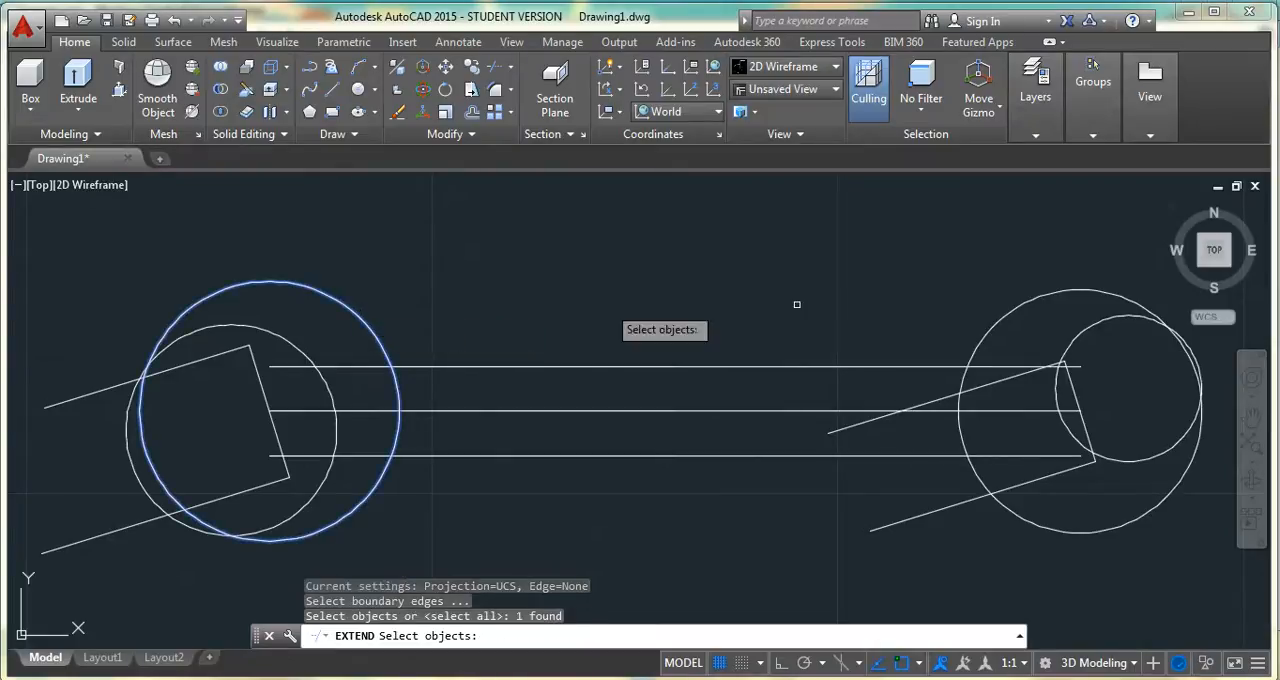
pyautogui.click(1108, 291)
pyautogui.press('Return')
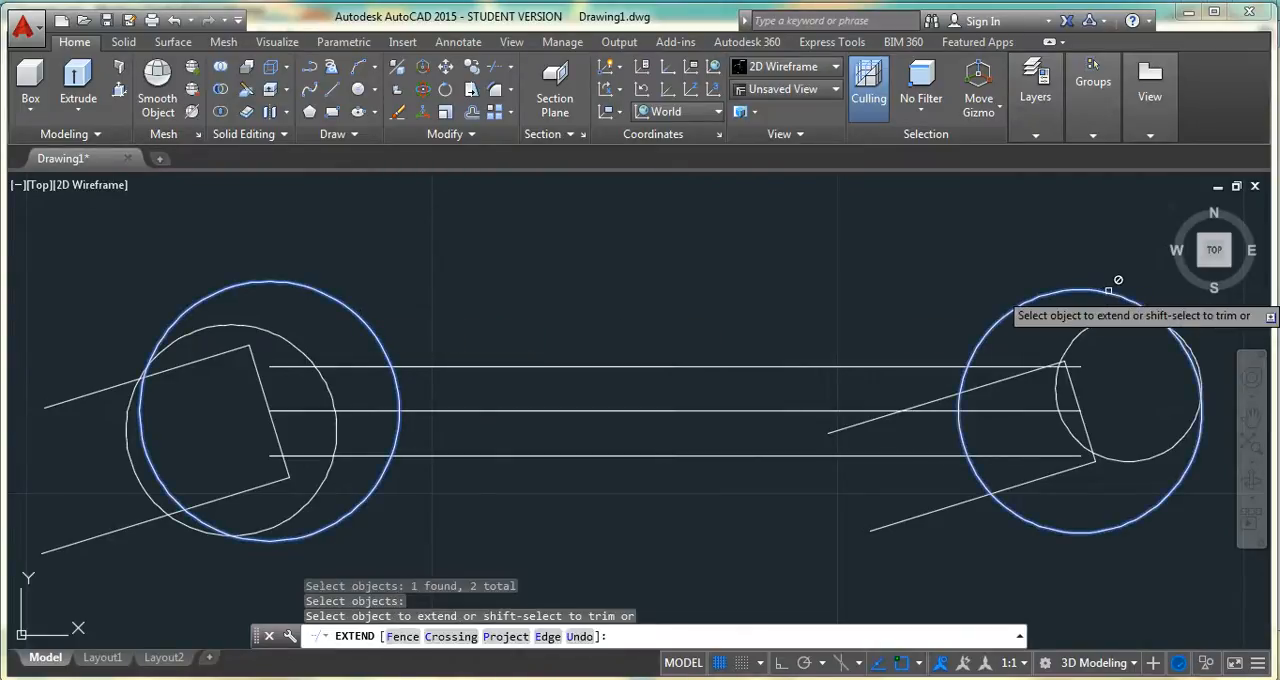
pyautogui.click(216, 356)
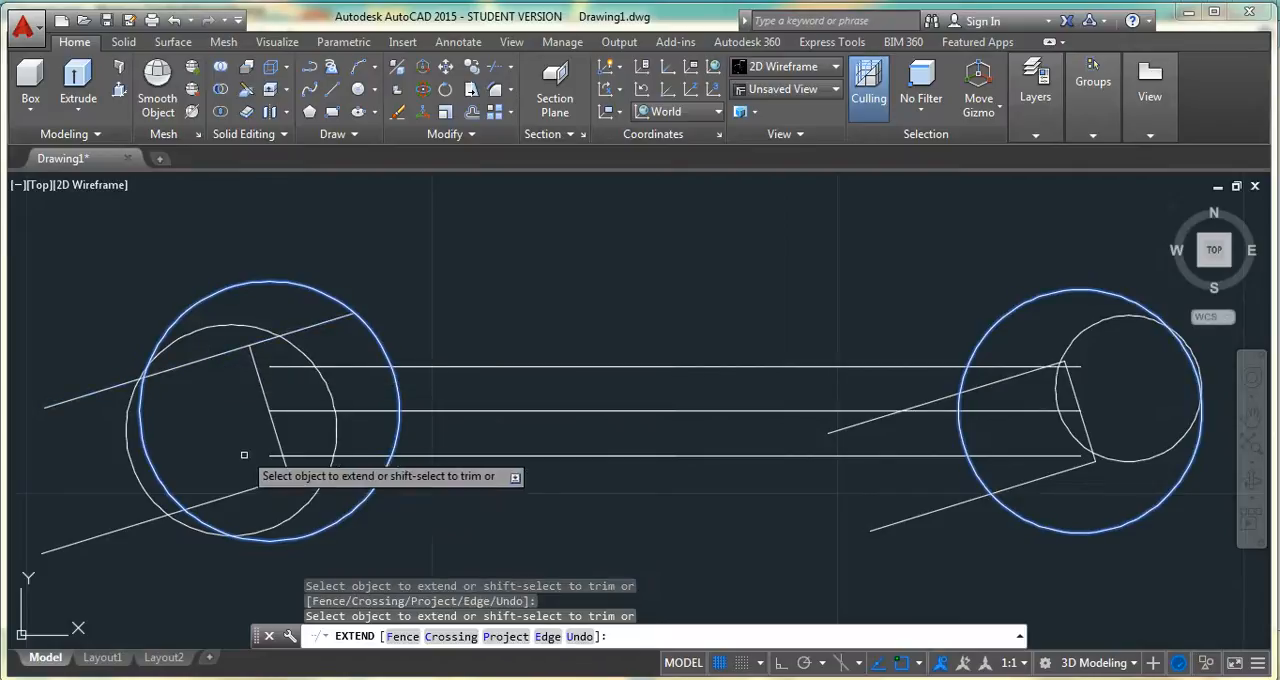
pyautogui.click(255, 486)
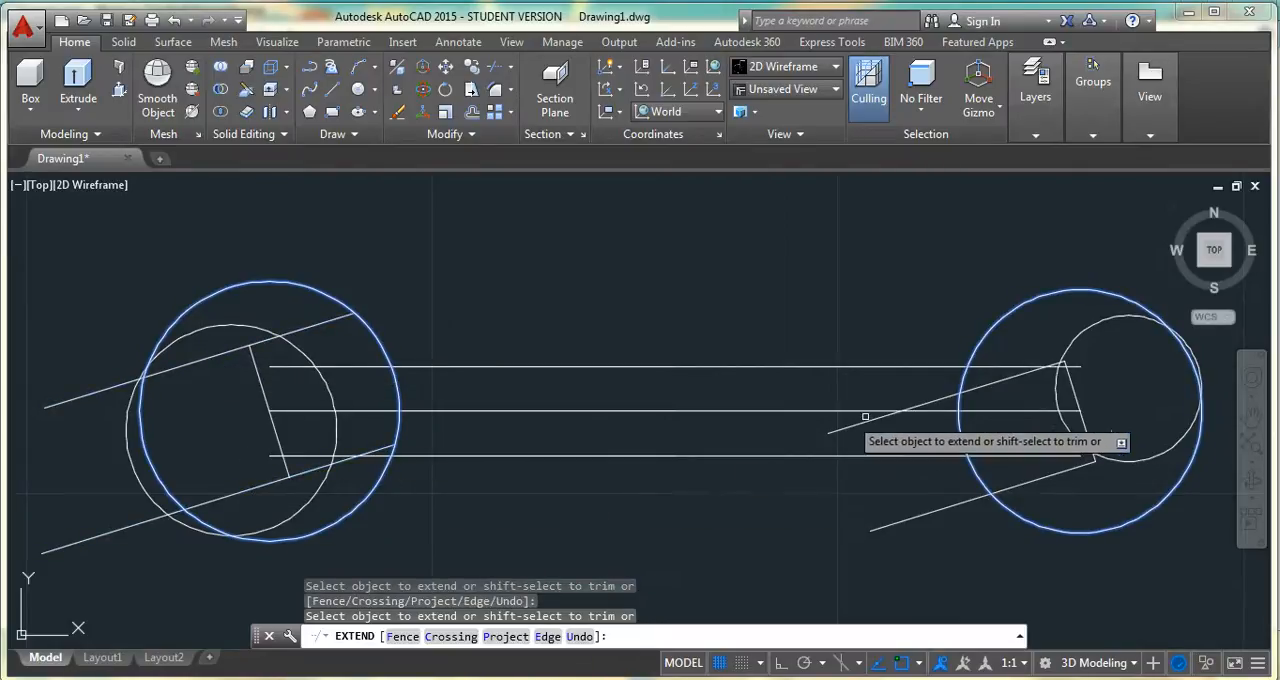
pyautogui.click(993, 386)
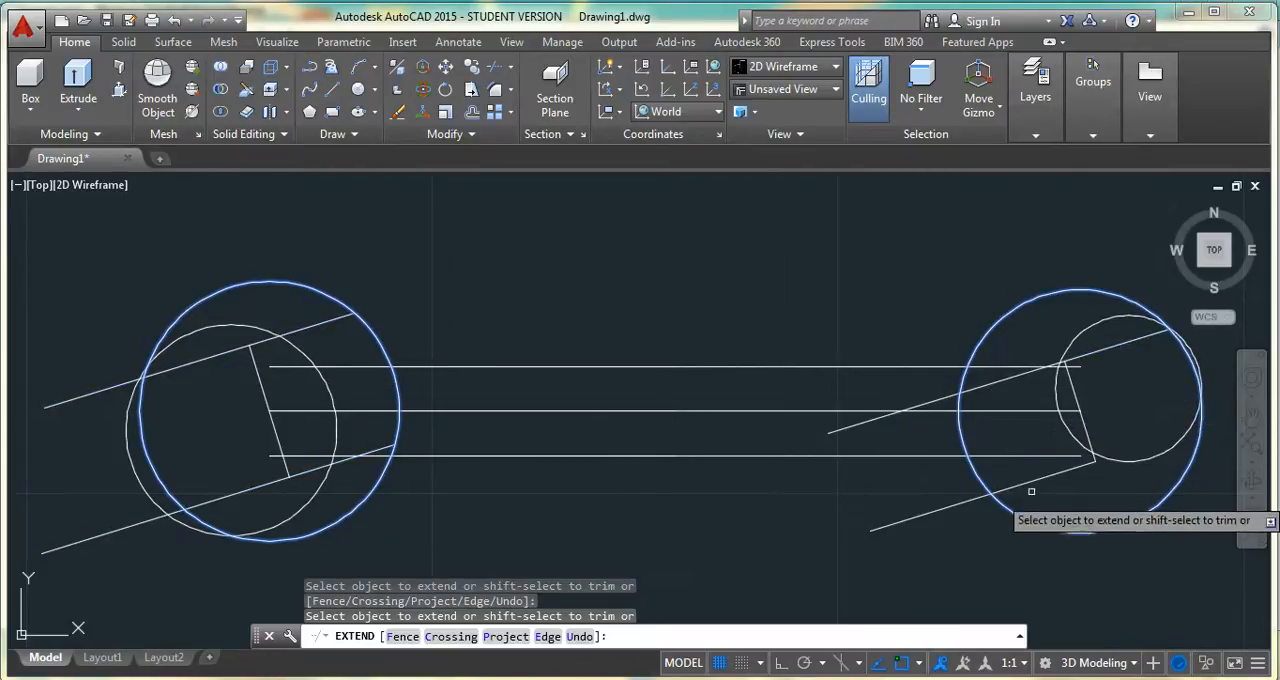
pyautogui.press('Return')
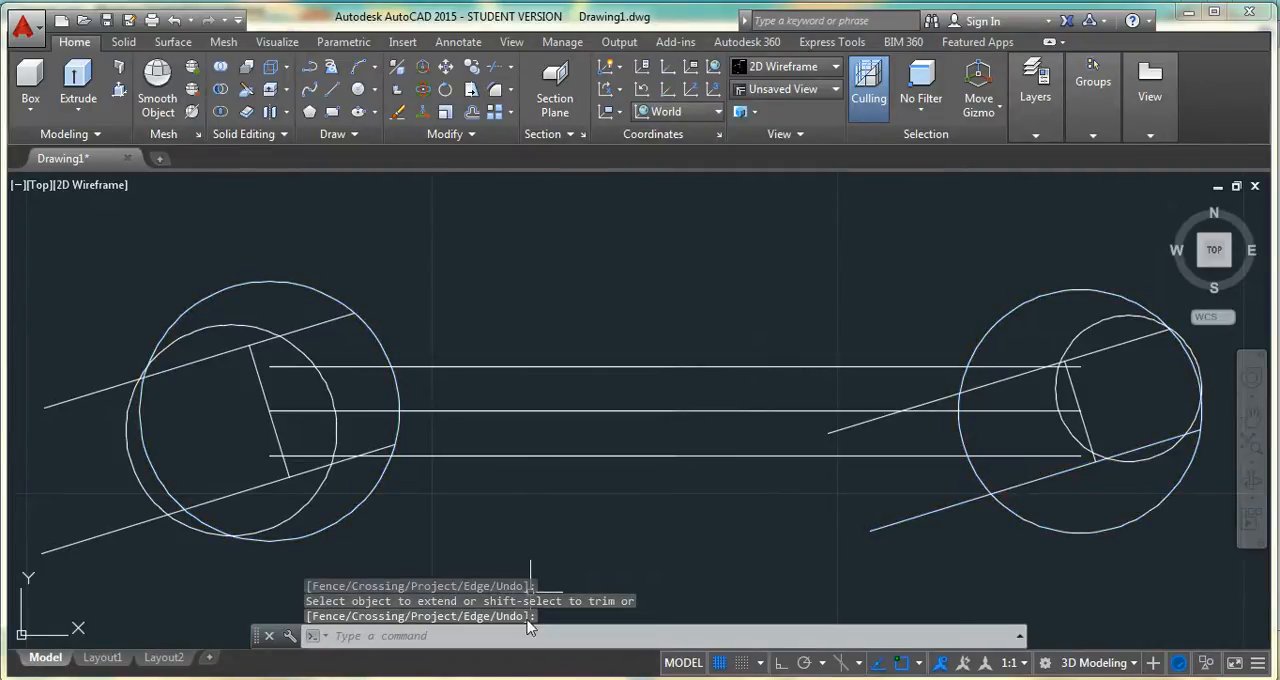
# Check the reference image and draw a radius 23 circle tangent to the large right head circle and the lower handle line
pyautogui.moveTo(485, 665)
pyautogui.click(463, 594)
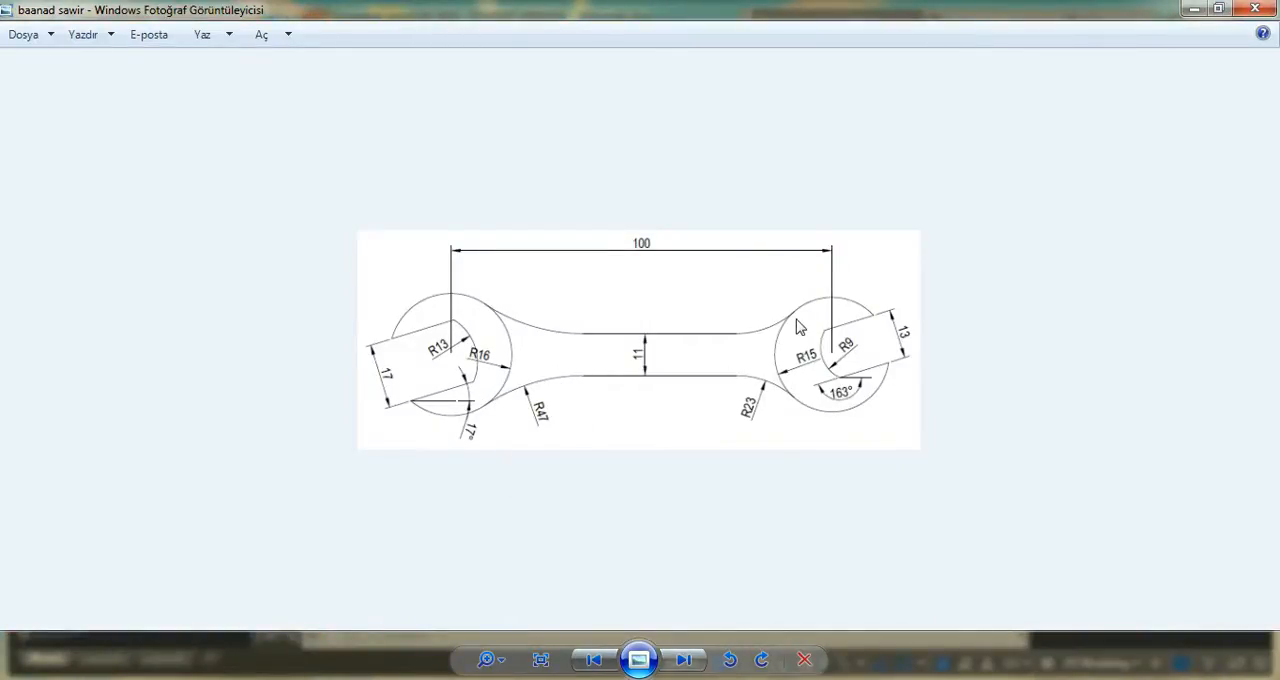
pyautogui.click(545, 679)
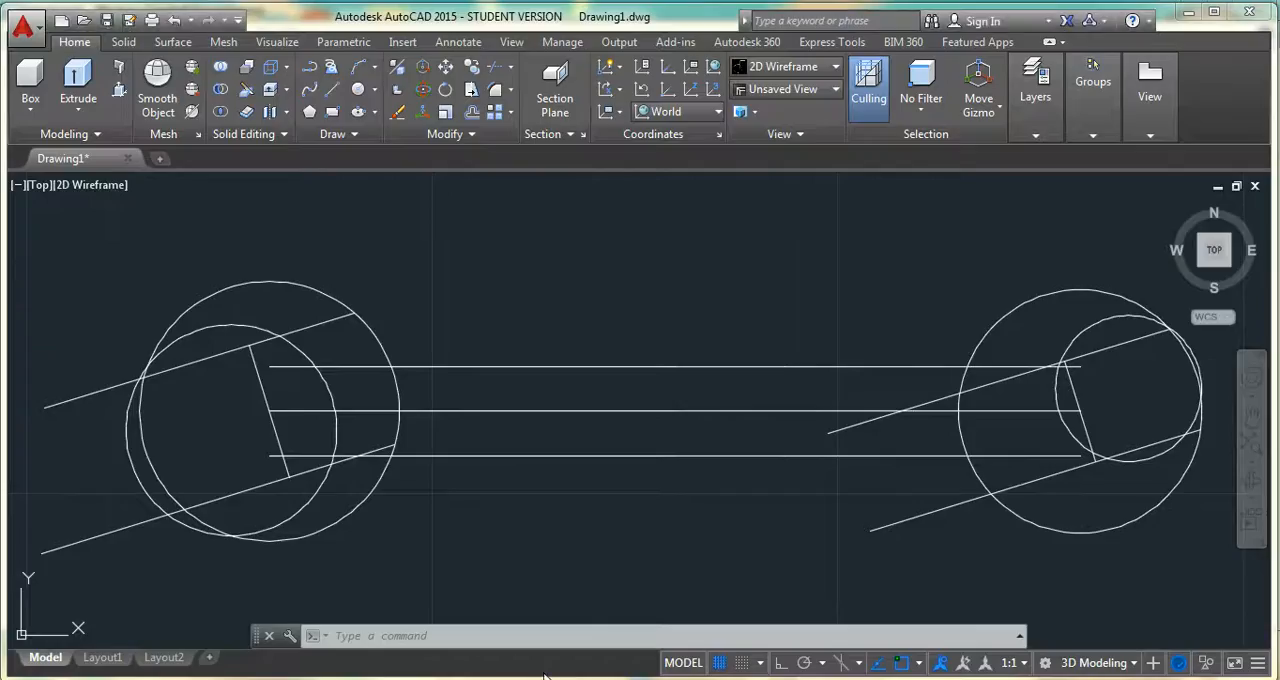
pyautogui.click(358, 89)
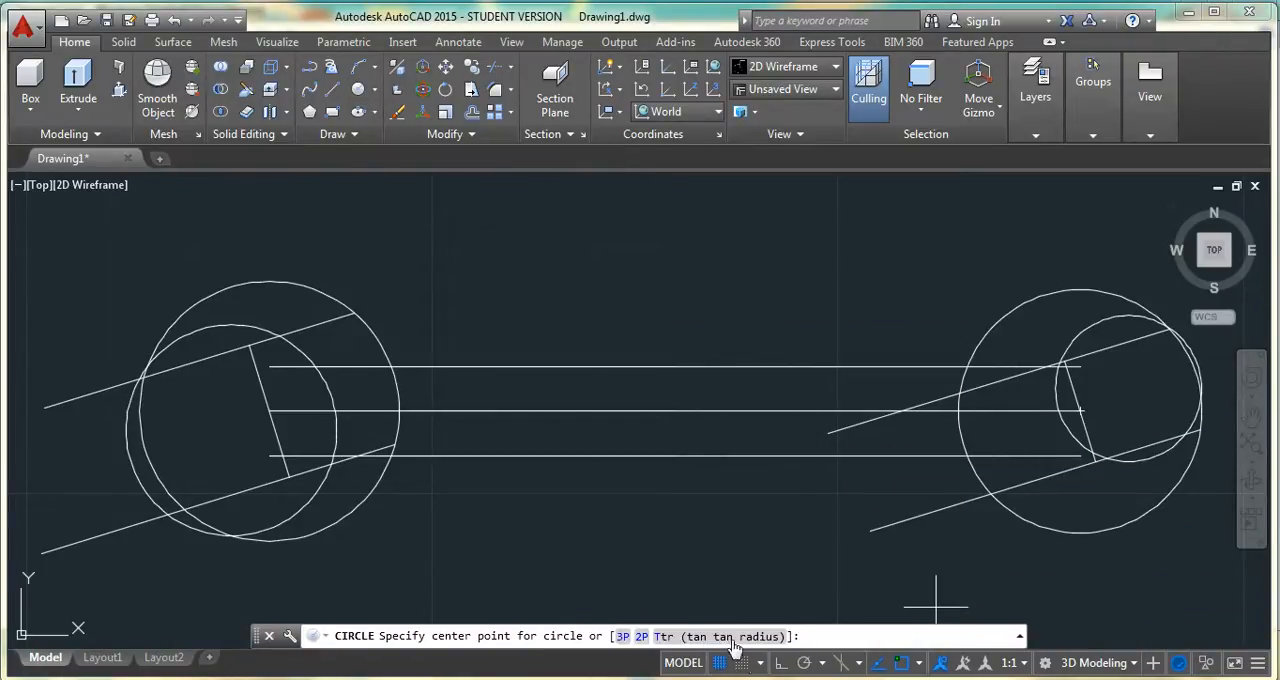
pyautogui.click(662, 637)
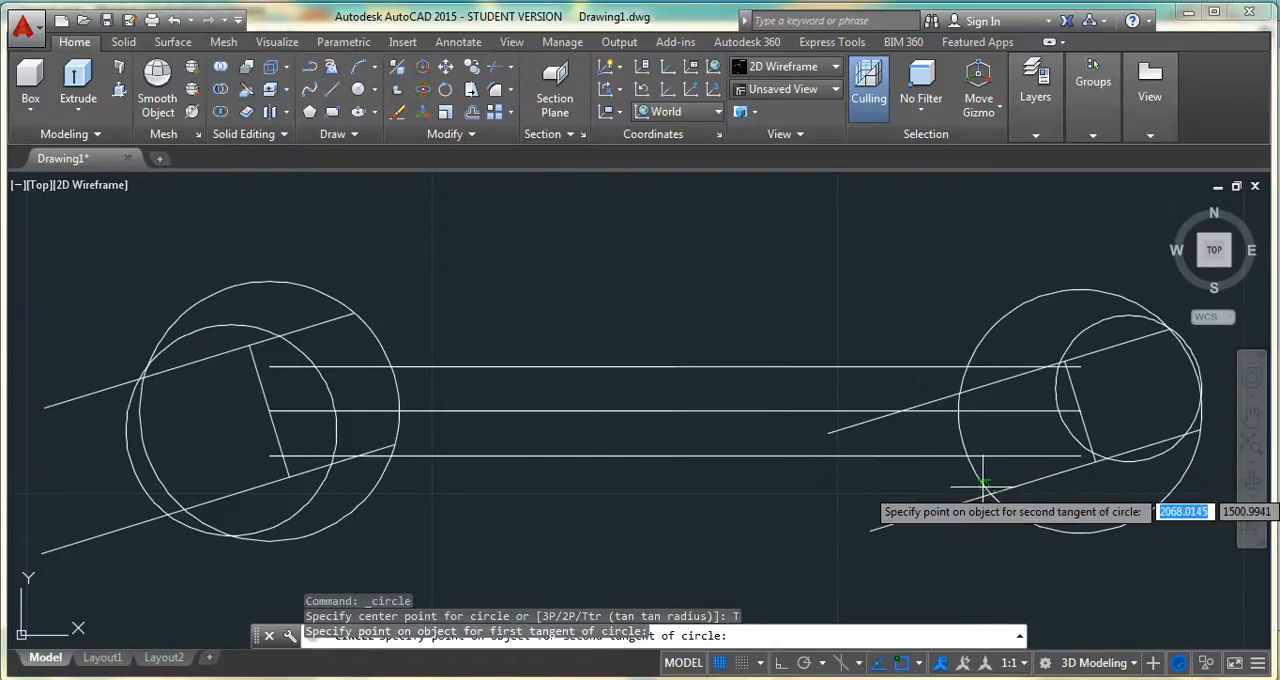
pyautogui.click(984, 487)
pyautogui.click(894, 522)
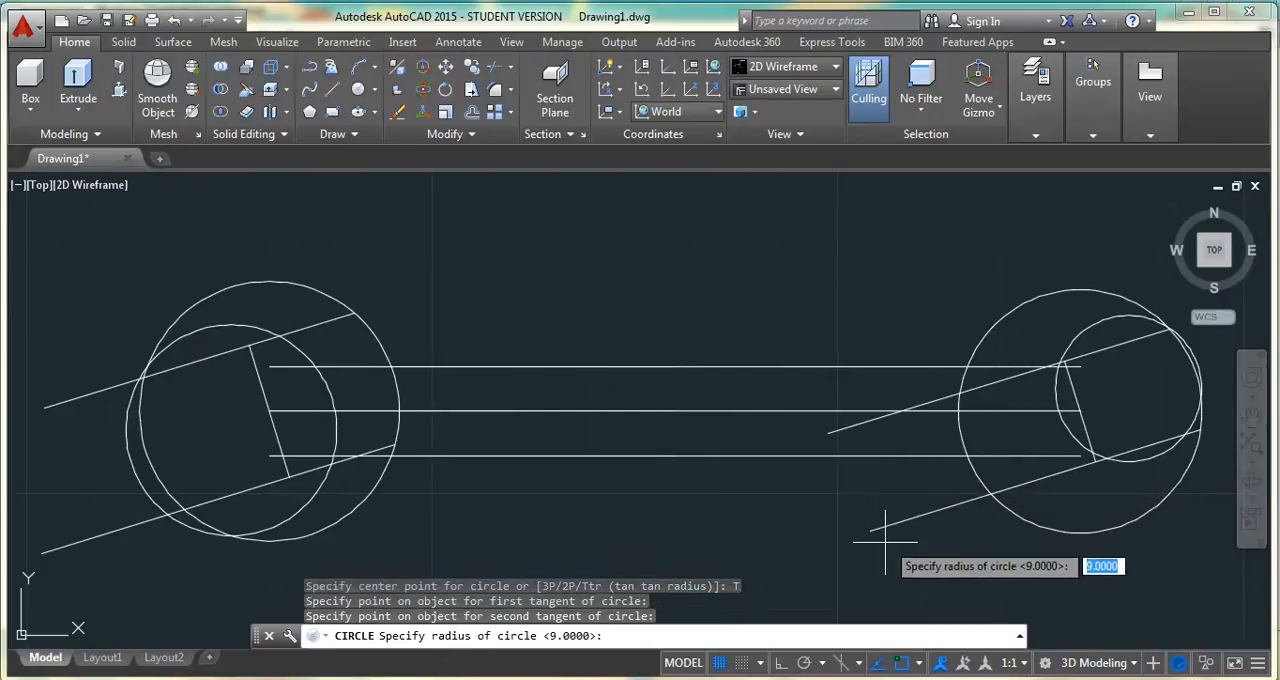
pyautogui.press('Return')
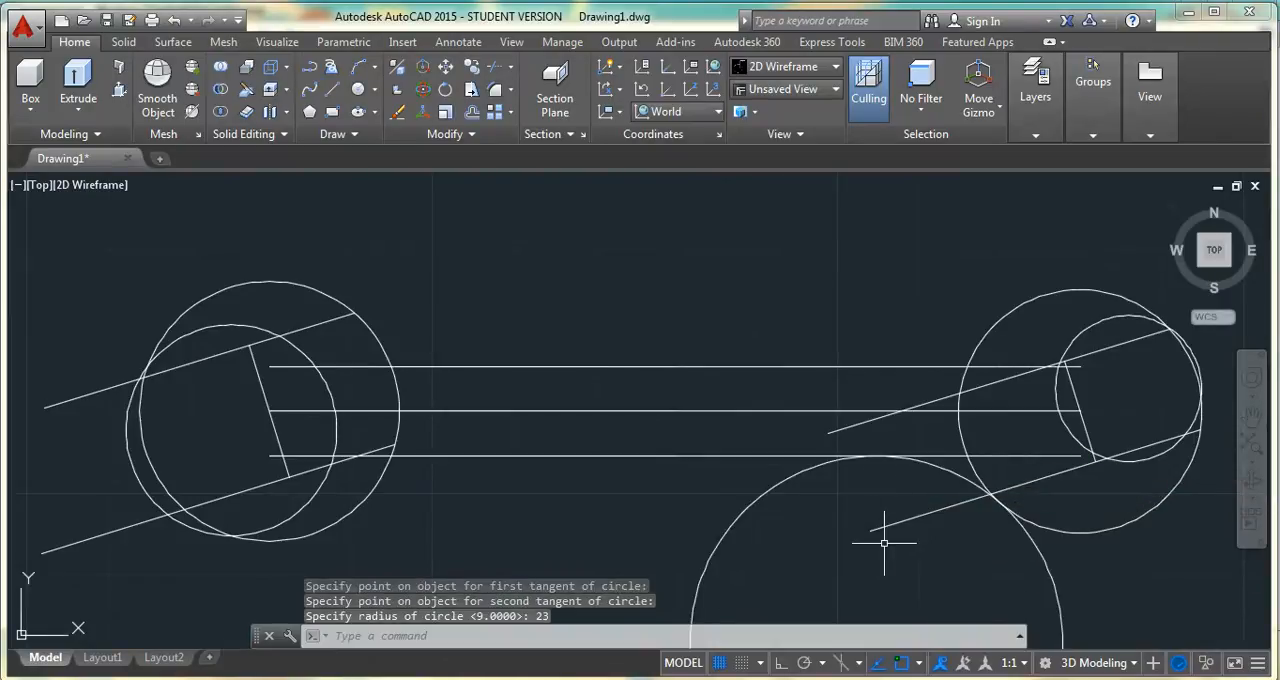
# Draw a radius 23 circle tangent to the large right head circle and the upper handle line
pyautogui.press('Return')
pyautogui.write('T')
pyautogui.press('Return')
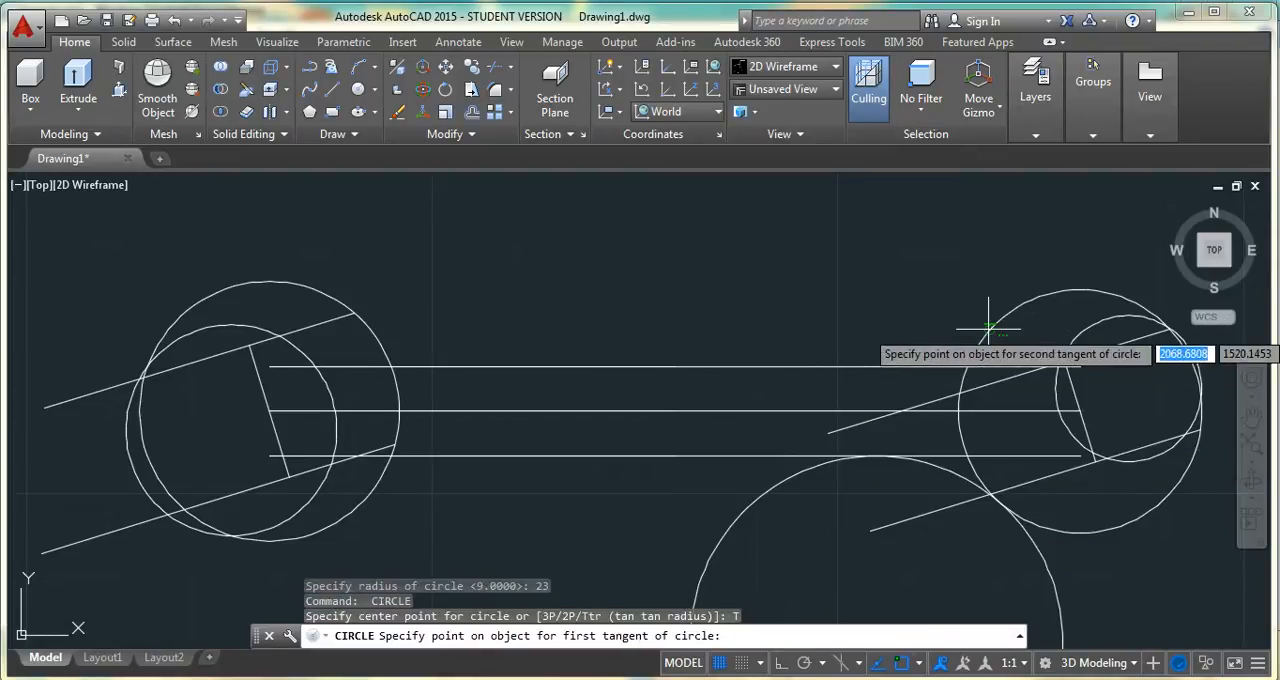
pyautogui.click(984, 332)
pyautogui.click(940, 362)
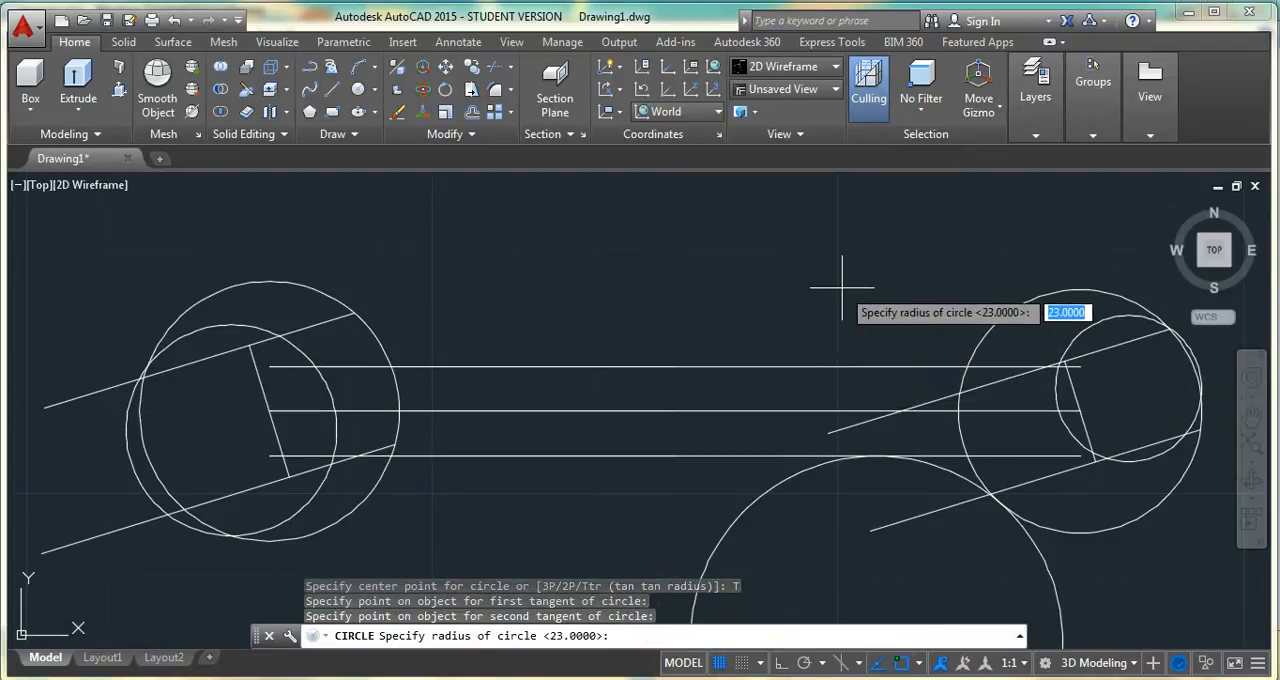
pyautogui.press('Return')
pyautogui.press('Return')
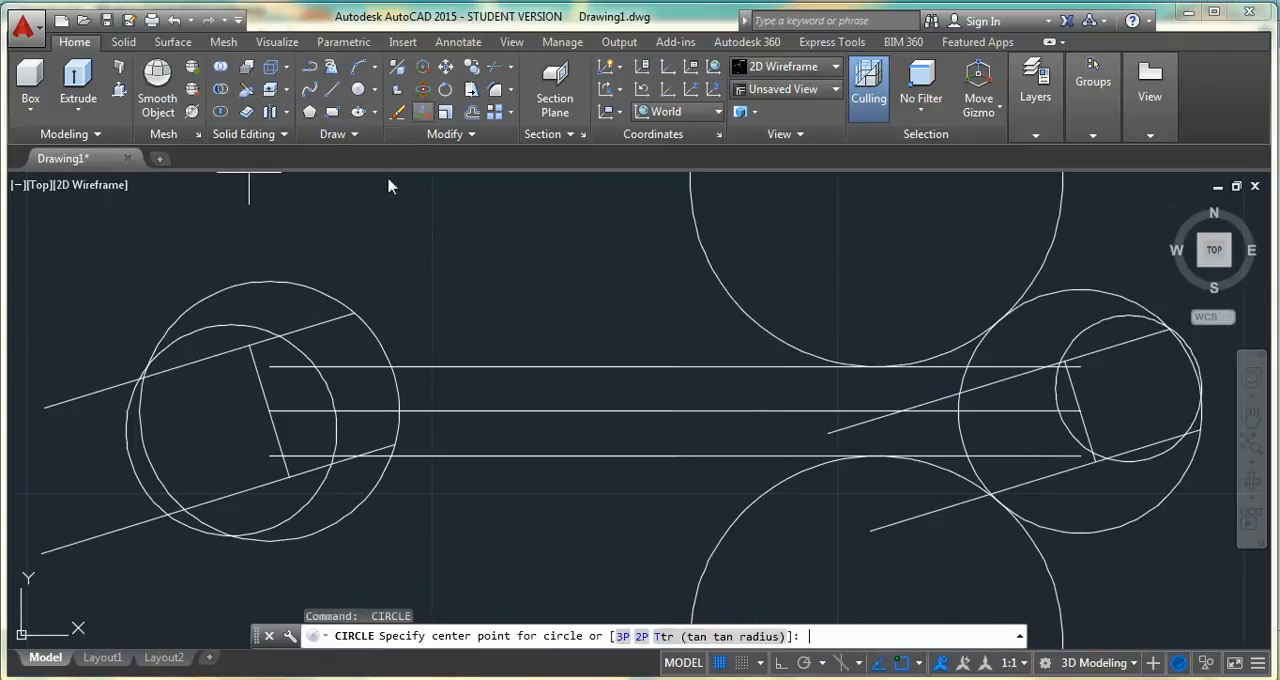
# Draw a radius 47 circle tangent to the upper handle line and the large left head circle
pyautogui.click(661, 637)
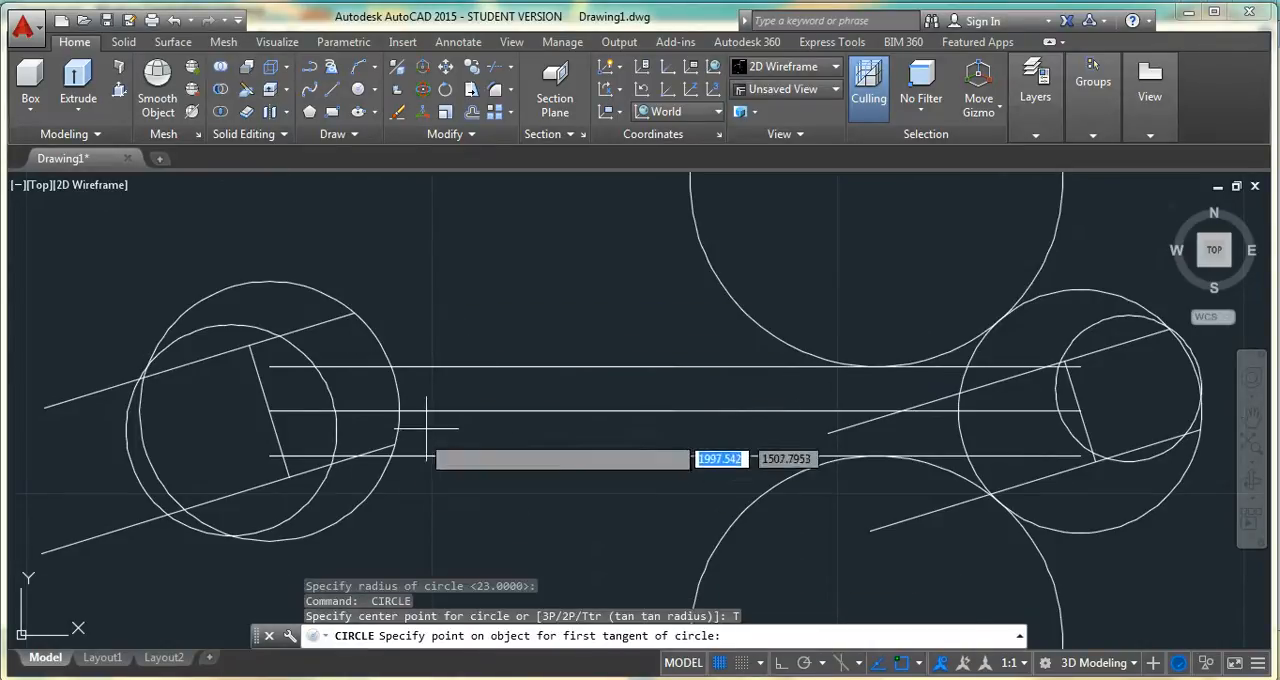
pyautogui.click(422, 366)
pyautogui.click(375, 330)
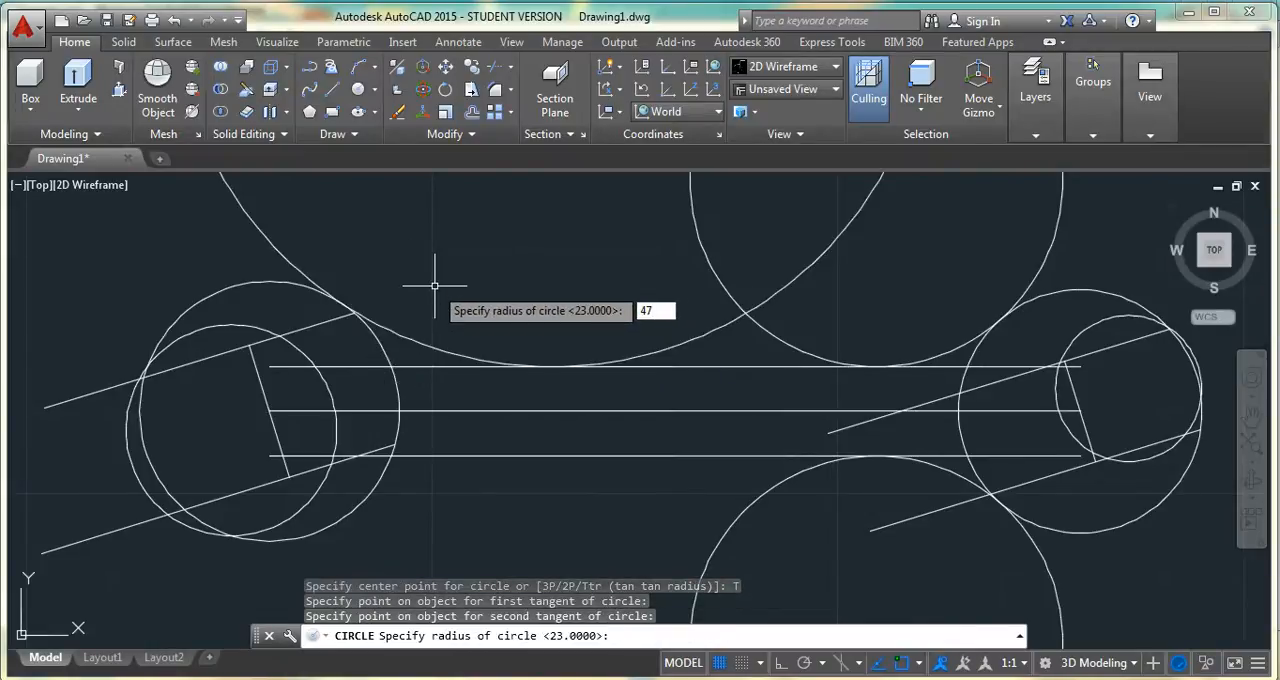
pyautogui.press('Return')
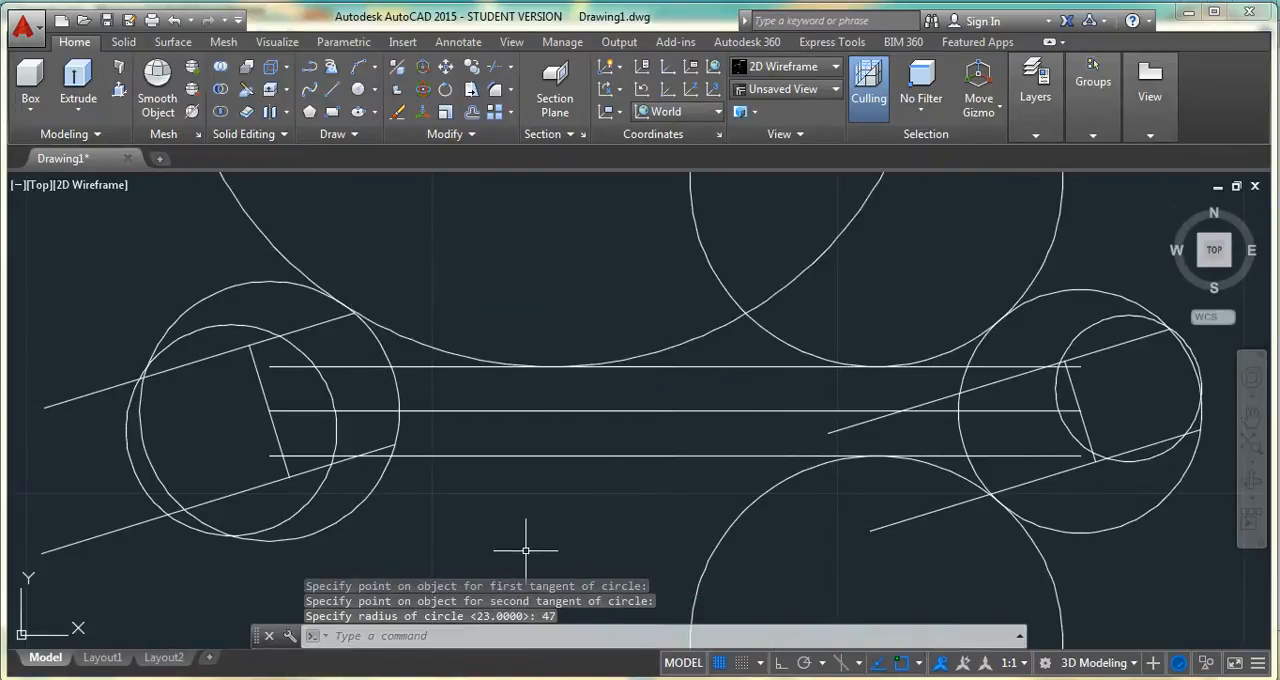
# Draw a radius 47 circle tangent to the lower handle line and the large left head circle
pyautogui.press('Return')
pyautogui.click(665, 637)
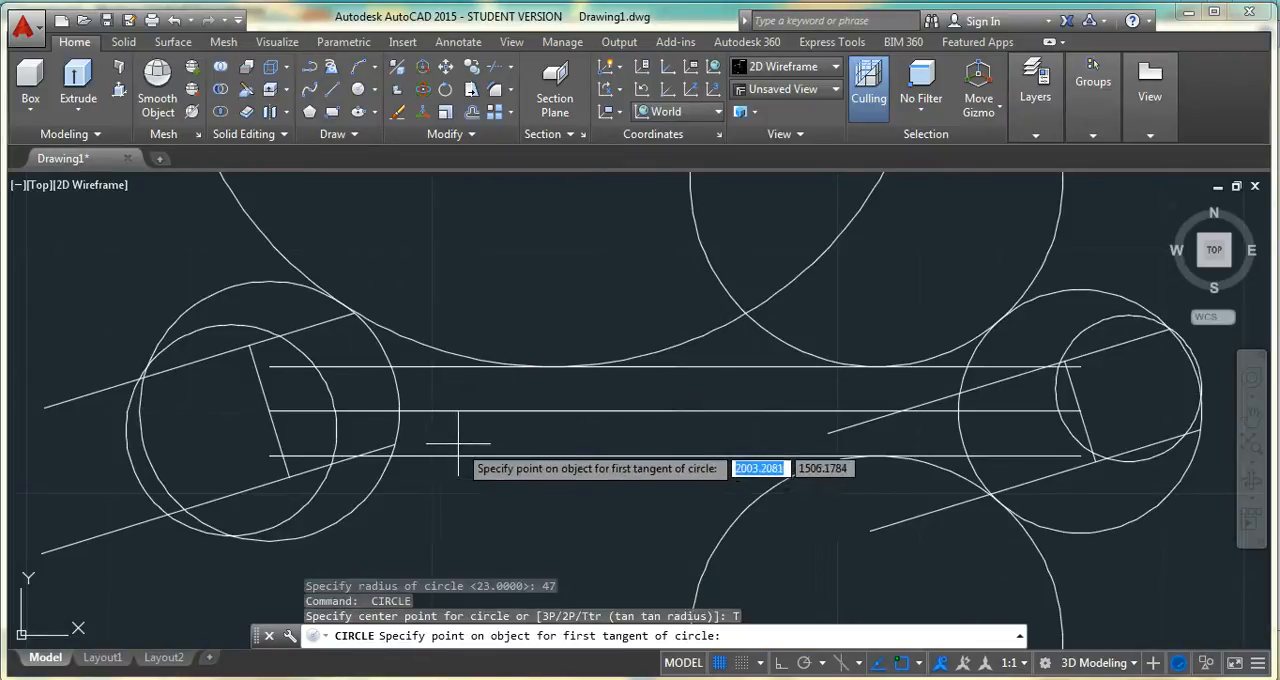
pyautogui.click(377, 493)
pyautogui.click(377, 497)
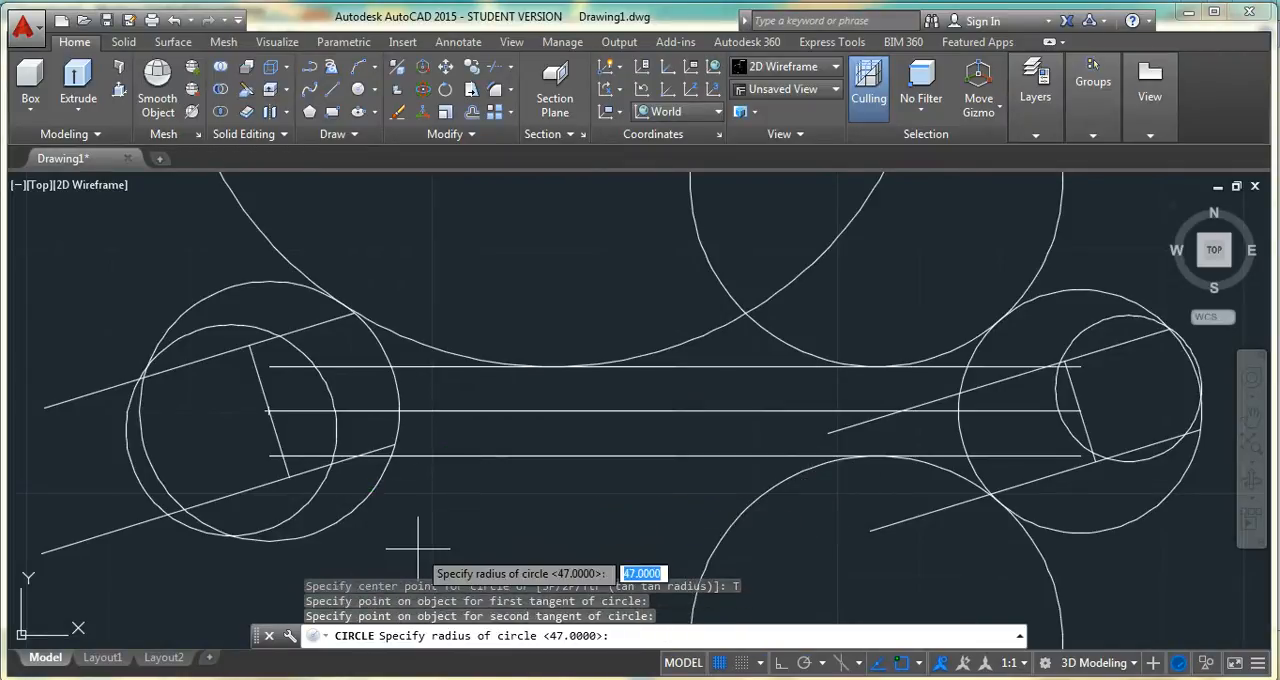
pyautogui.press('Return')
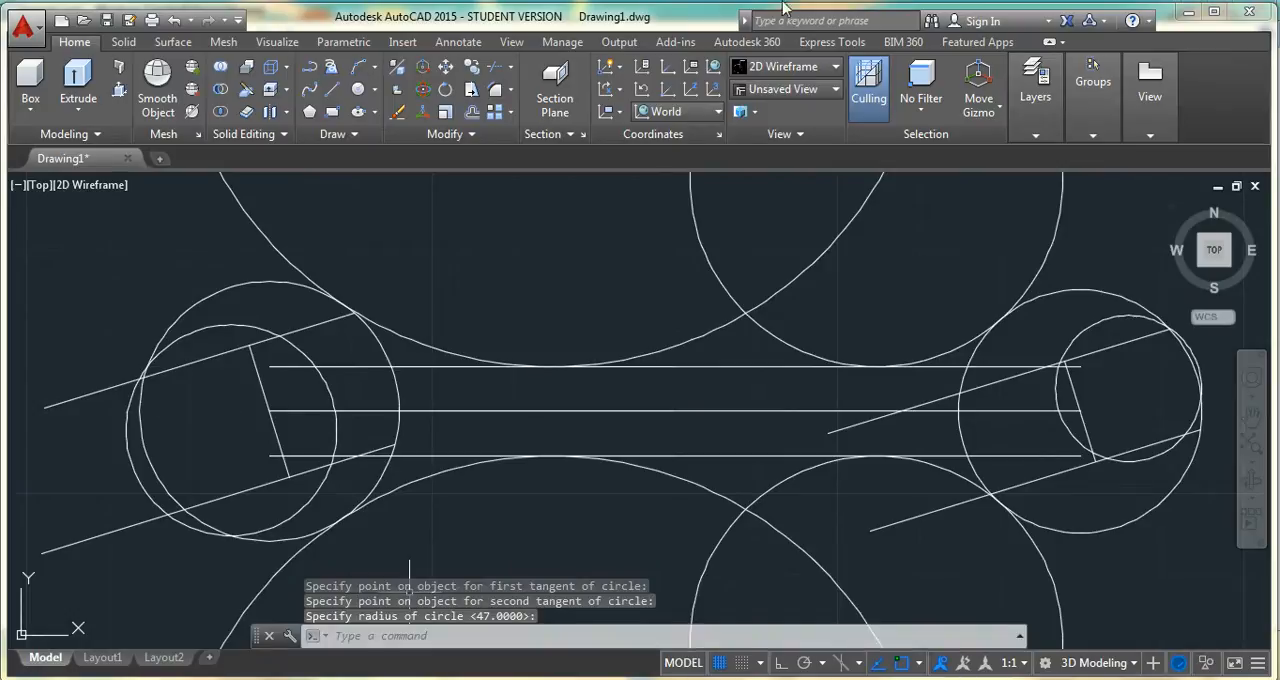
pyautogui.press('Escape')
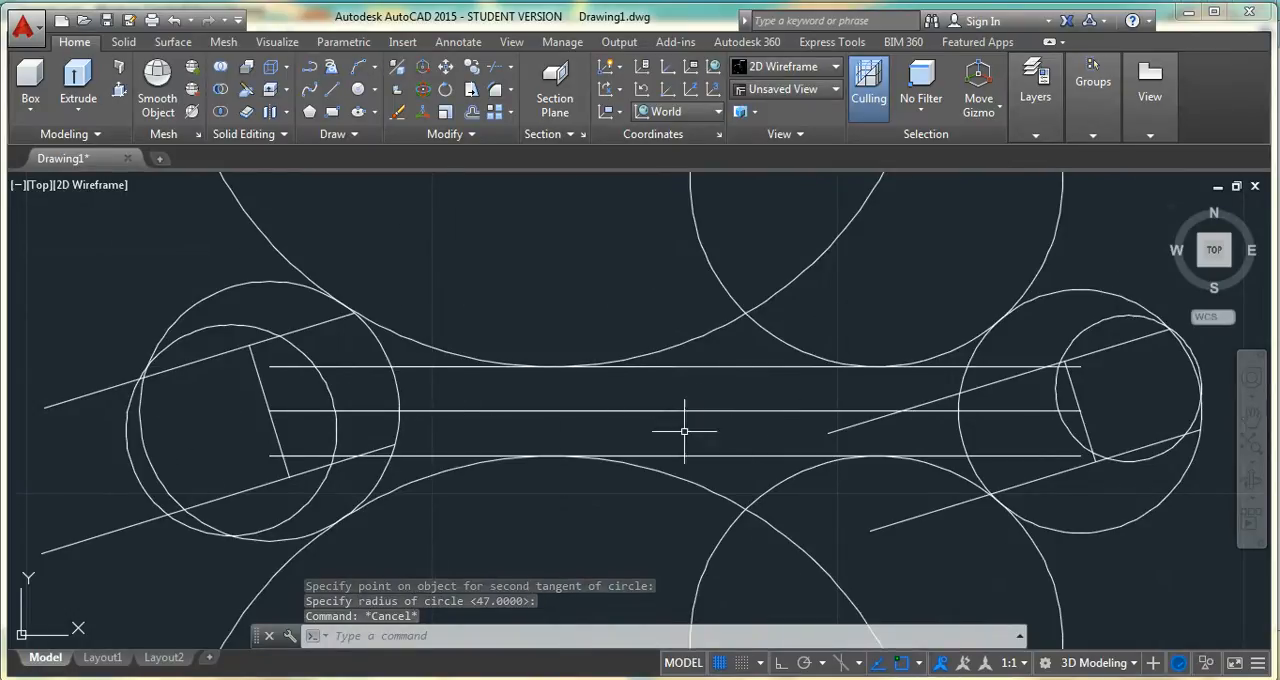
# Trim the two upper tangent circles against all objects, keeping the arcs that blend the handle's upper line into both heads
pyautogui.click(494, 66)
pyautogui.click(534, 263)
pyautogui.click(551, 328)
pyautogui.press('Return')
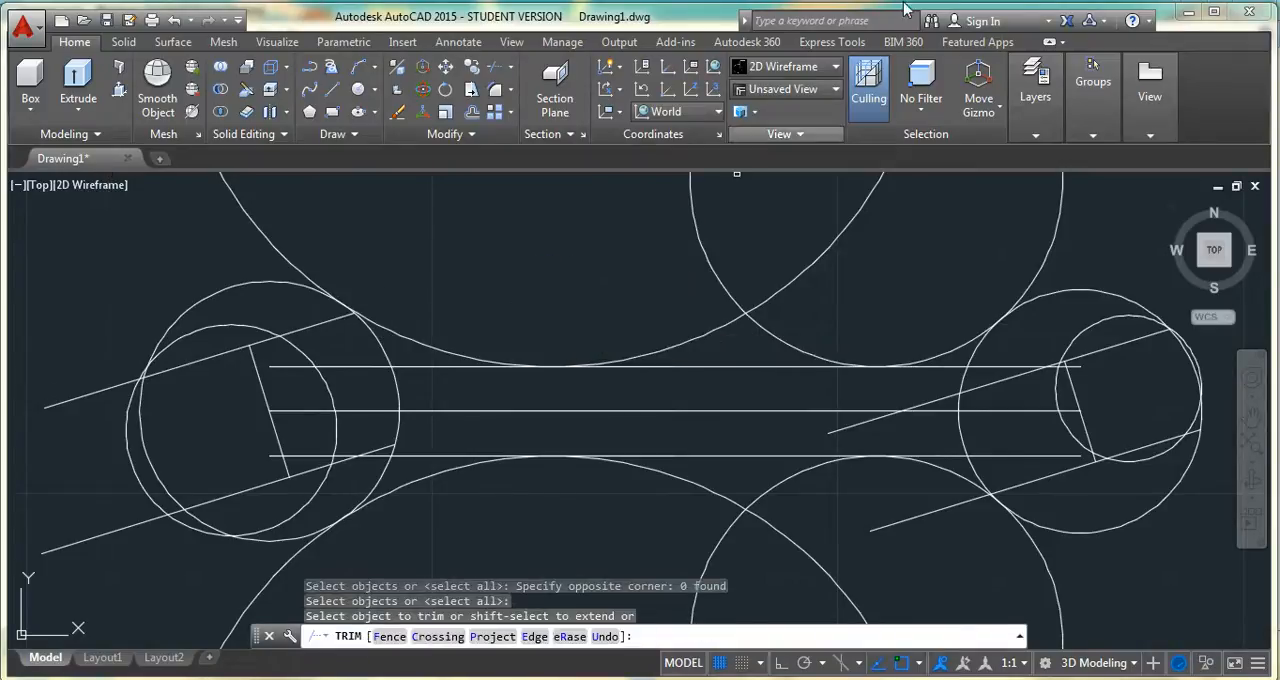
pyautogui.click(707, 326)
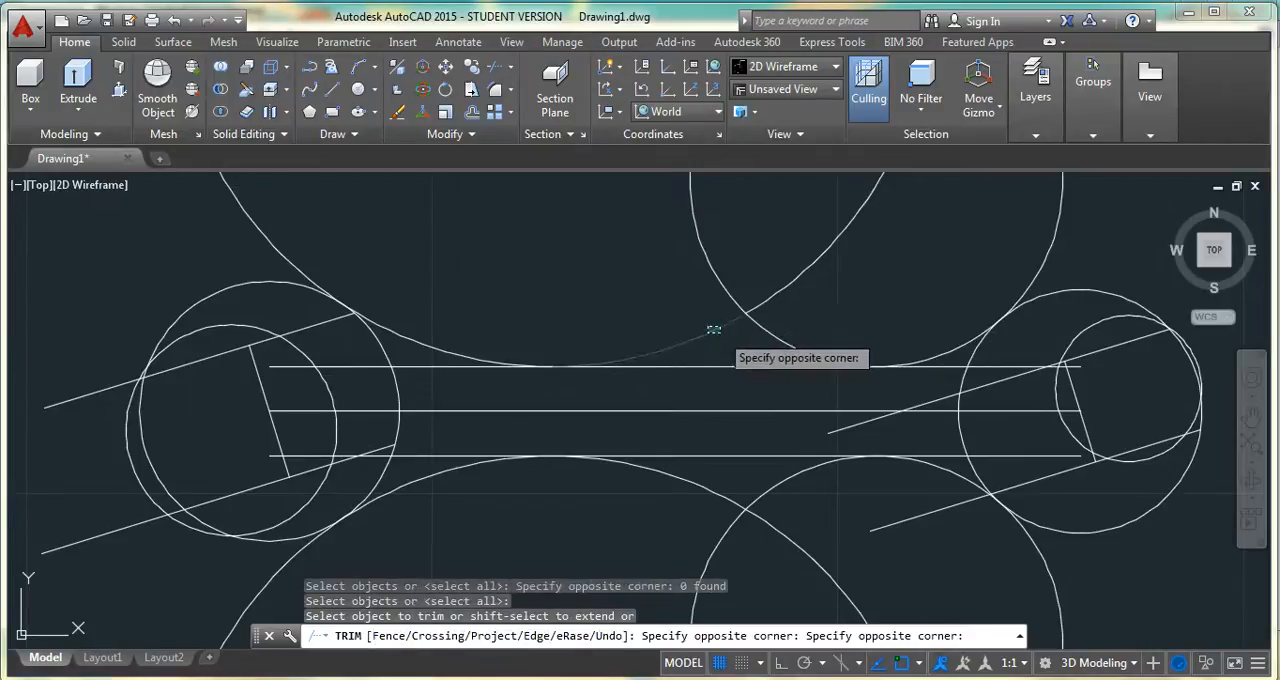
pyautogui.click(795, 336)
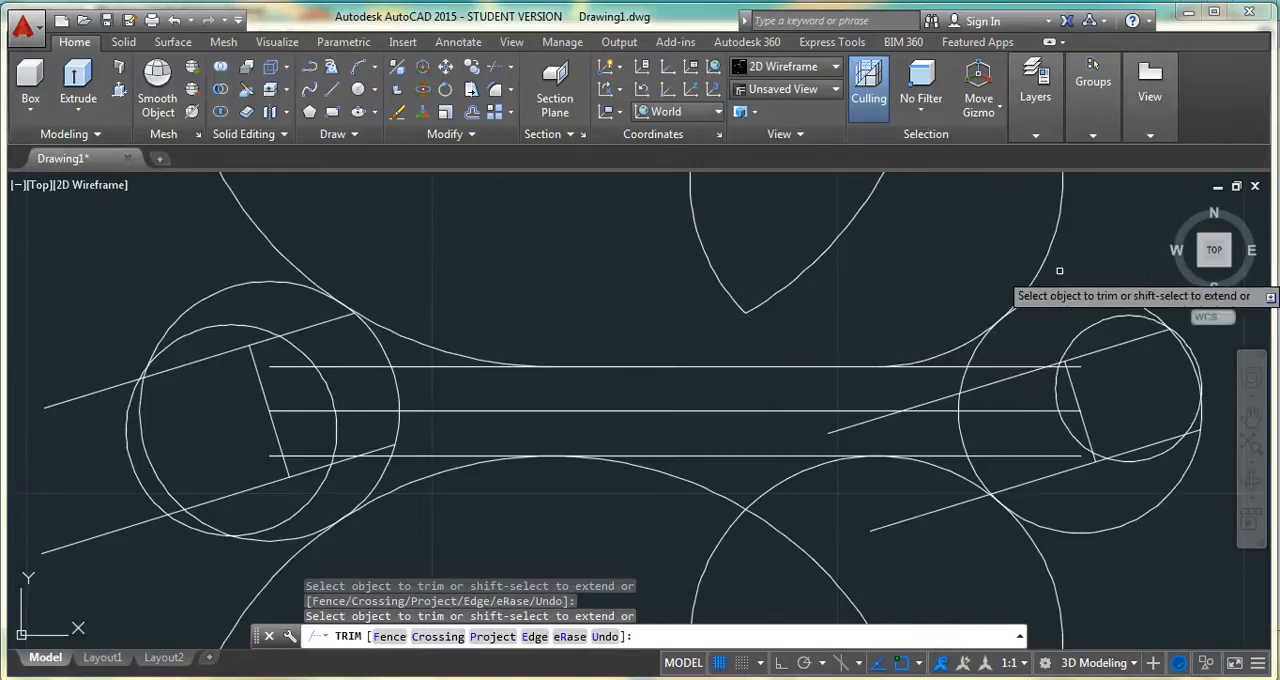
pyautogui.click(1029, 269)
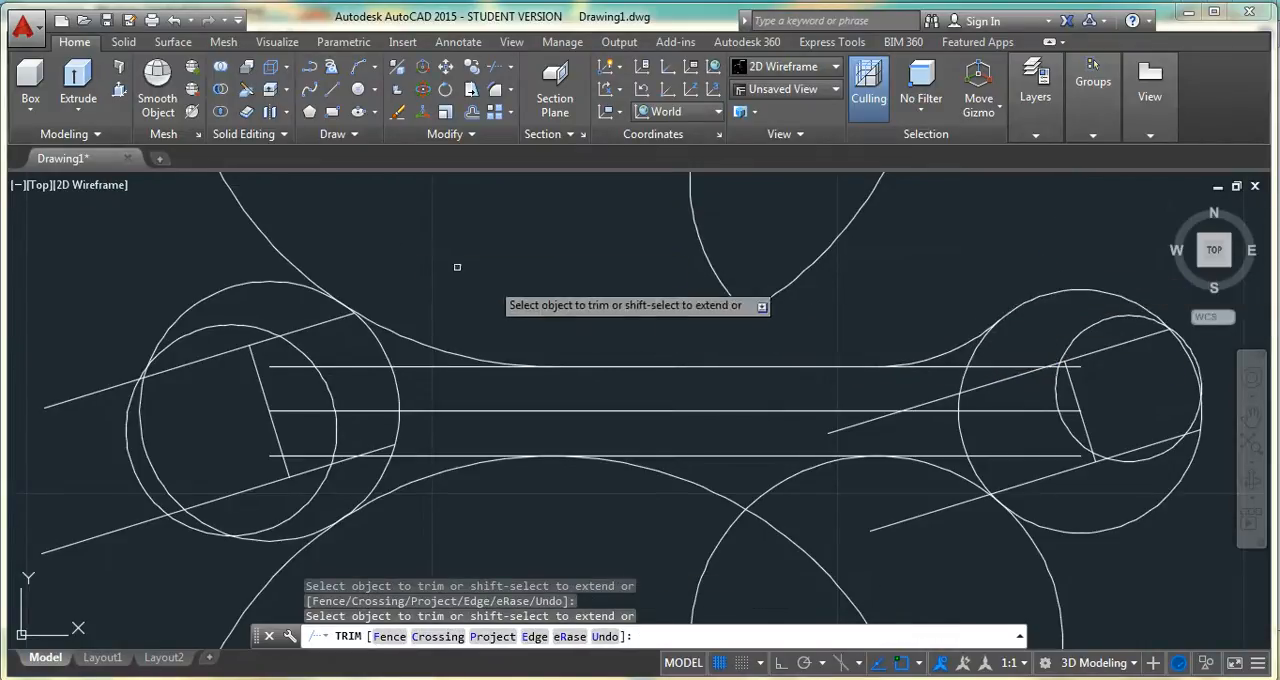
pyautogui.click(280, 248)
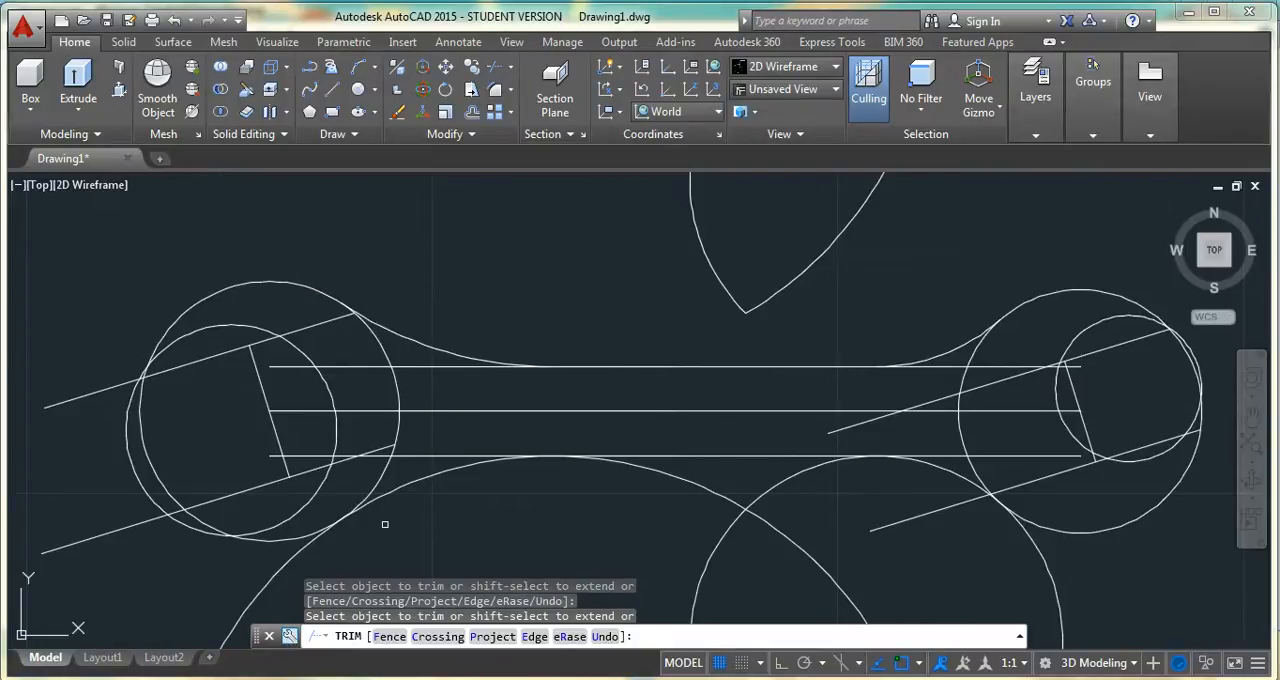
# Trim the two lower tangent circles, keeping the arcs that blend the handle's lower line into both heads
pyautogui.click(709, 494)
pyautogui.click(763, 490)
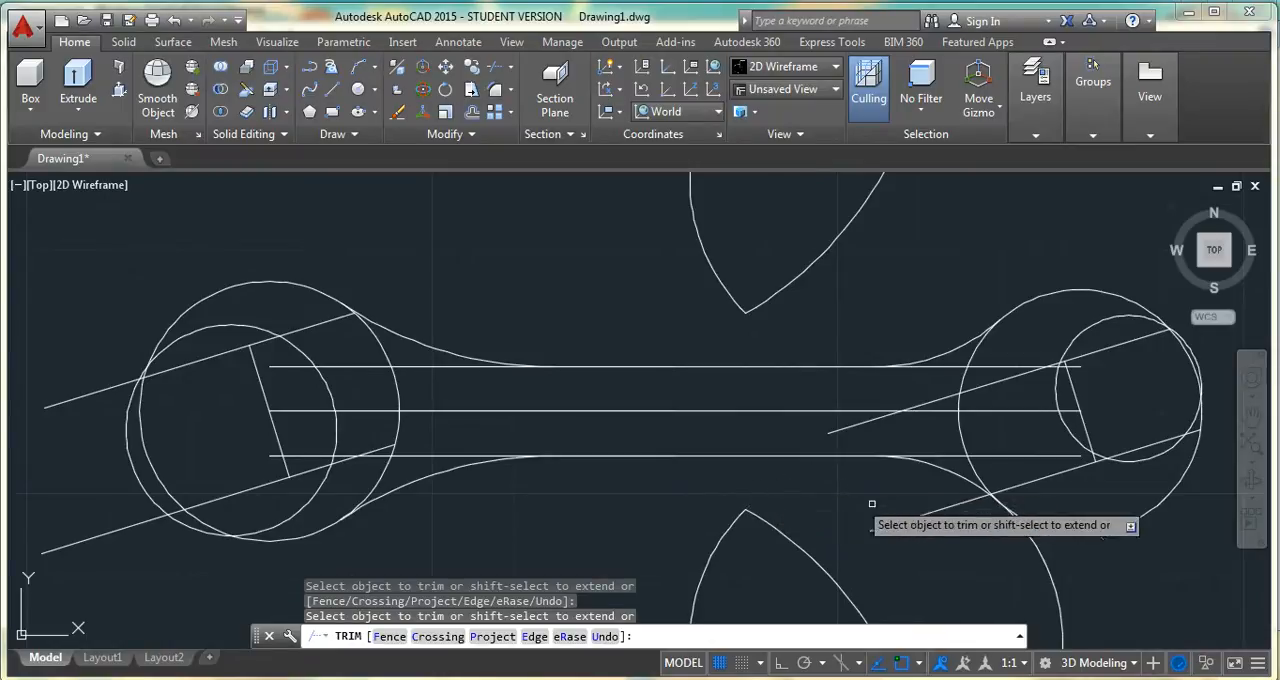
pyautogui.click(1012, 560)
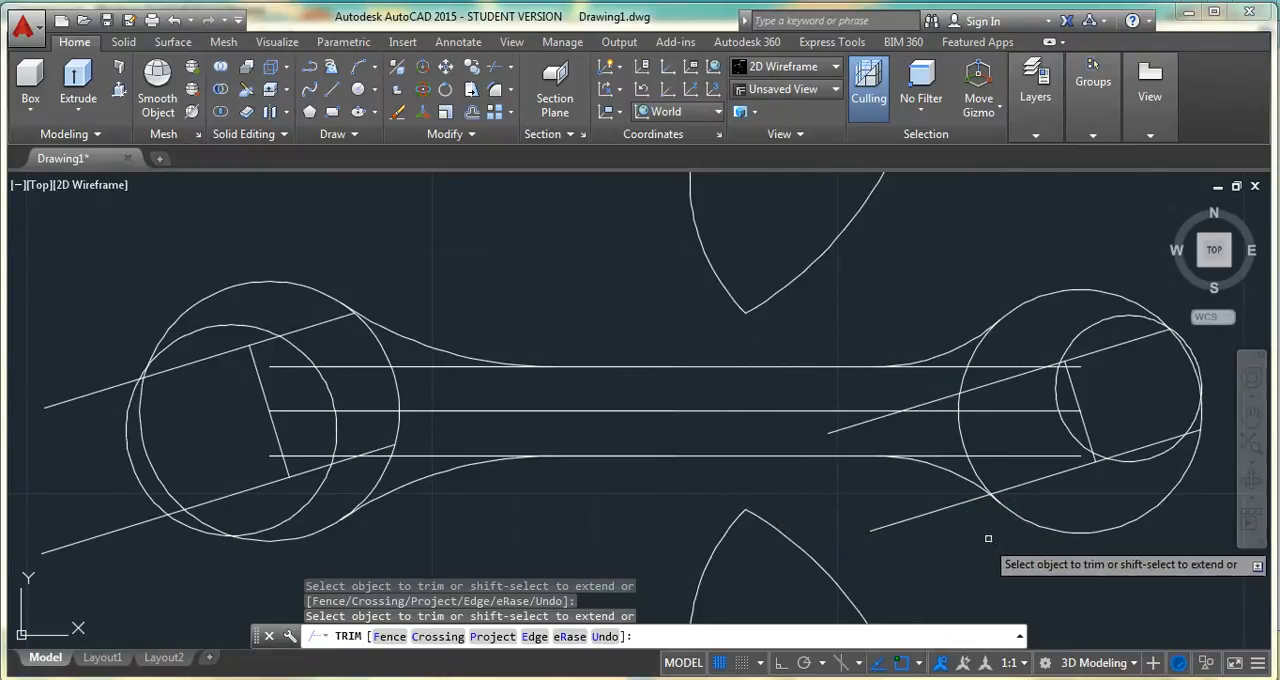
# Trim the handle lines inside the right head and cut back the handle and upper jaw line overruns beside it
pyautogui.click(1026, 402)
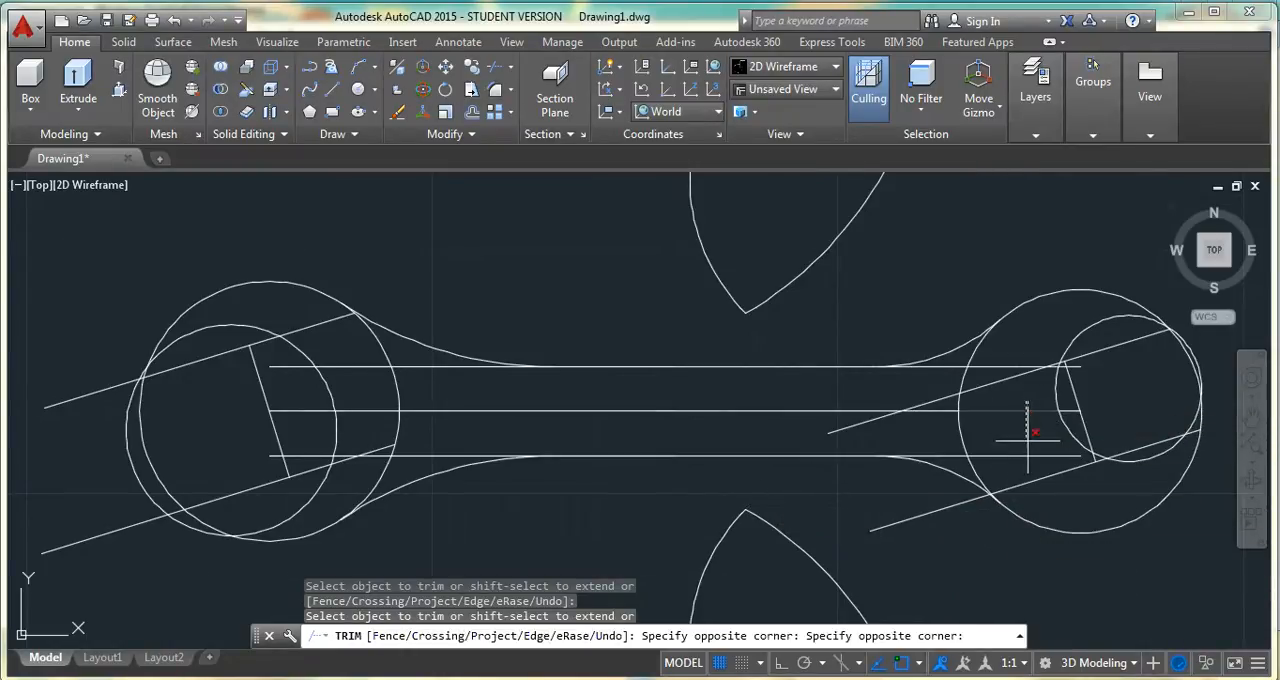
pyautogui.click(1028, 461)
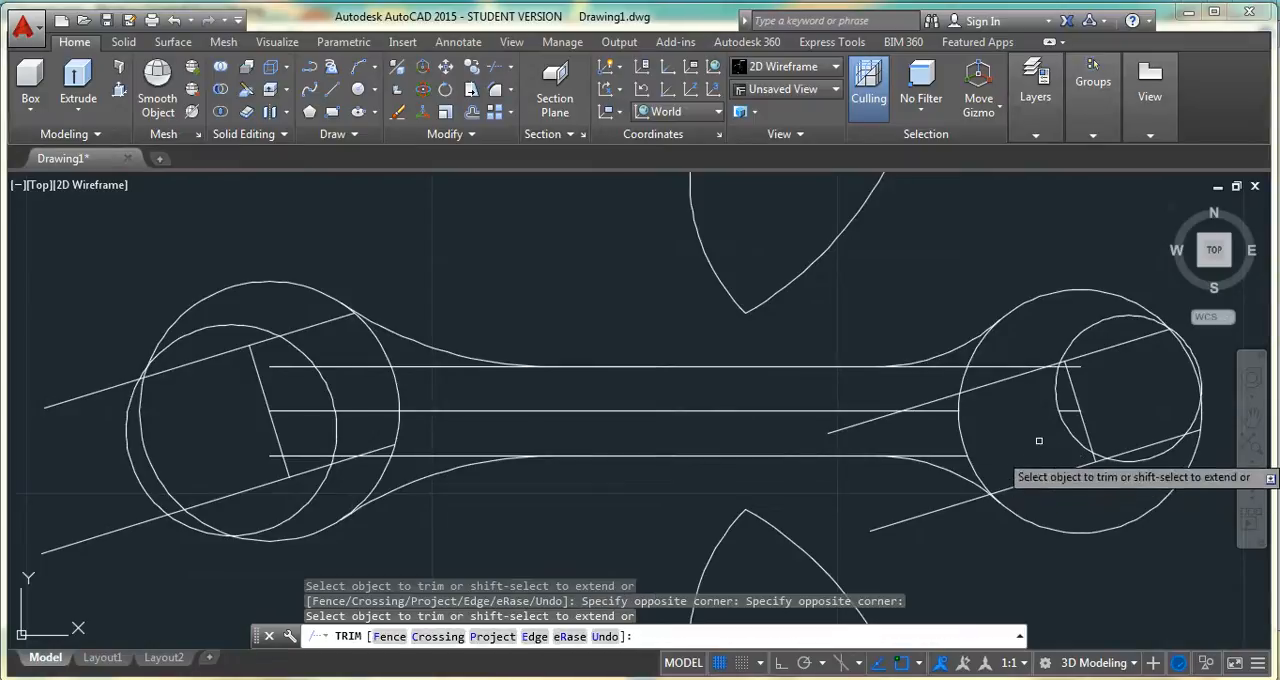
pyautogui.click(1030, 358)
pyautogui.click(1022, 367)
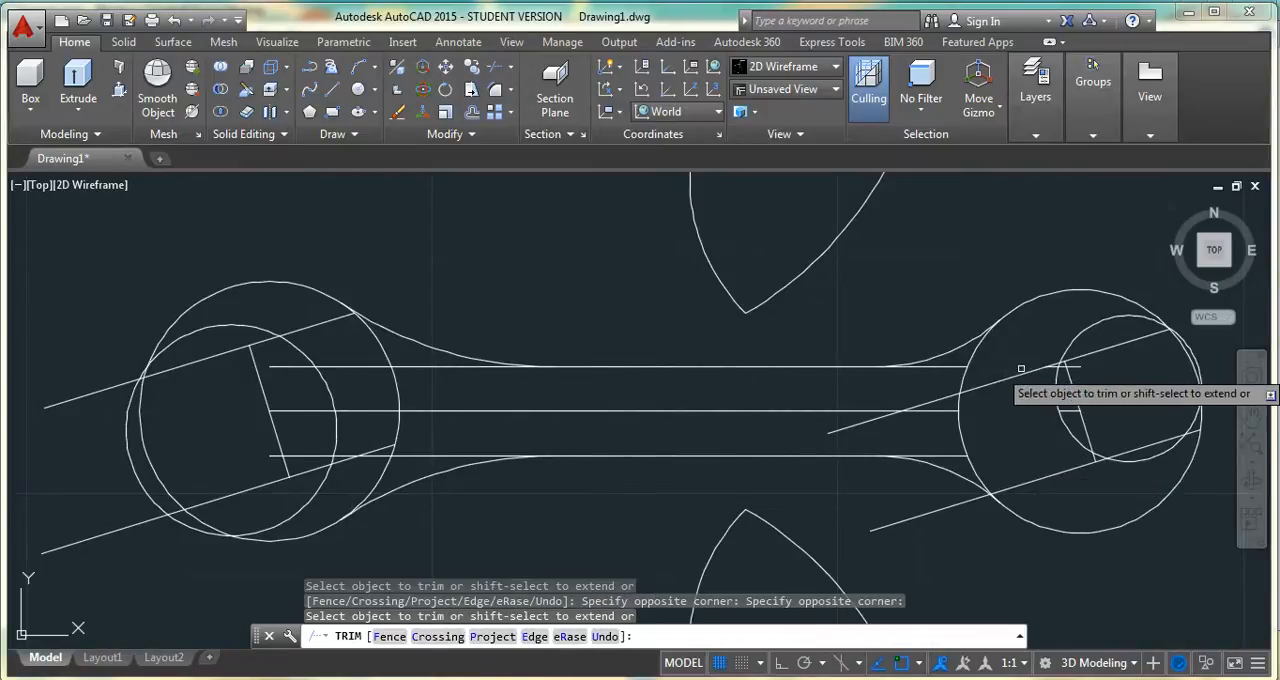
pyautogui.click(939, 452)
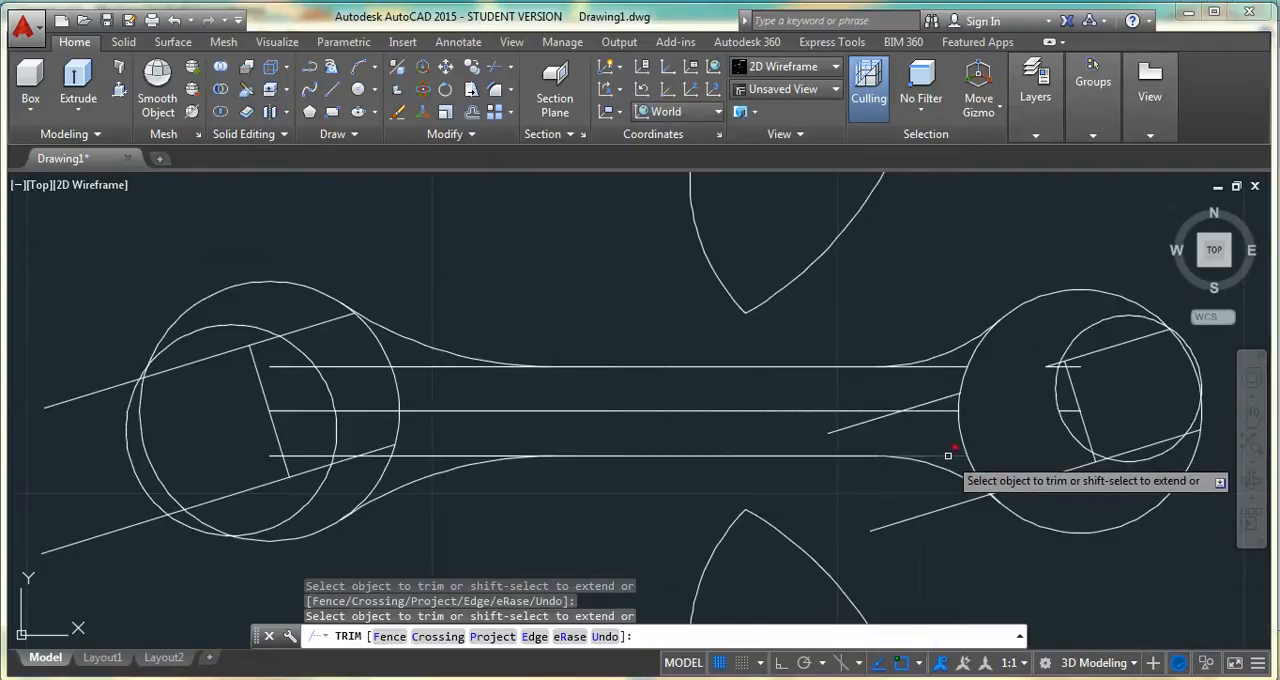
pyautogui.click(945, 399)
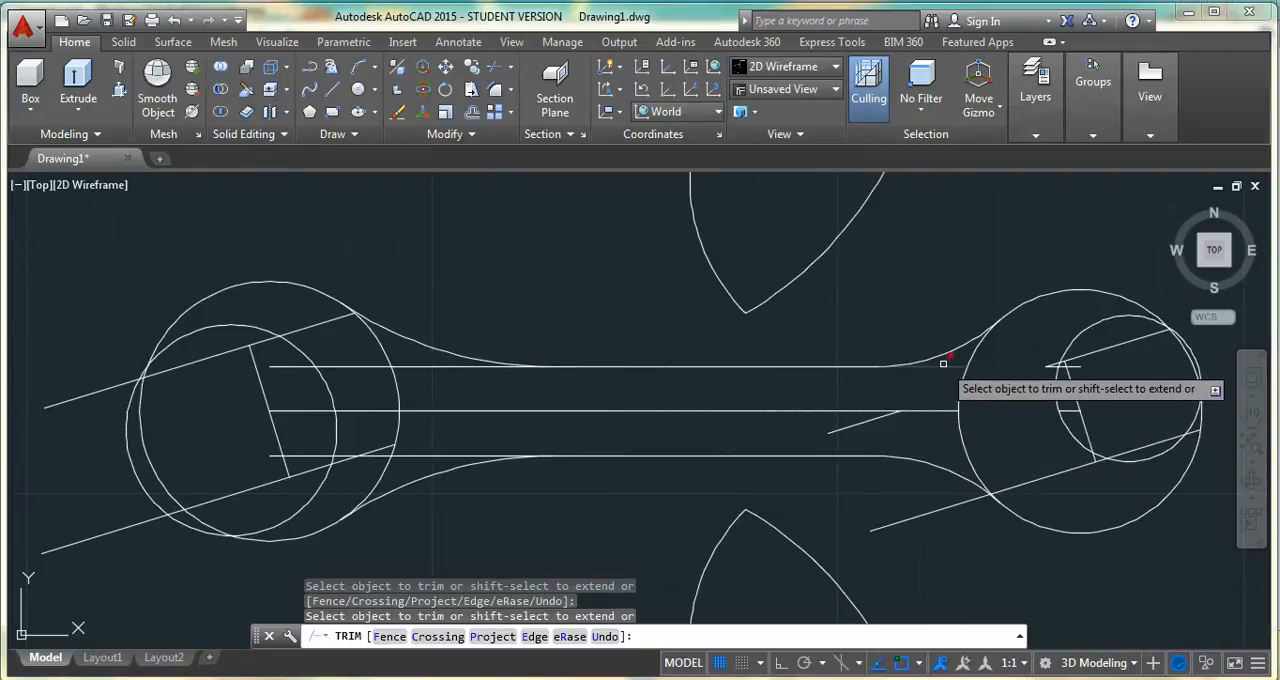
# Trim the handle and jaw lines overrunning the left blends and head, plus the handle-side portion of the small left circle
pyautogui.click(434, 366)
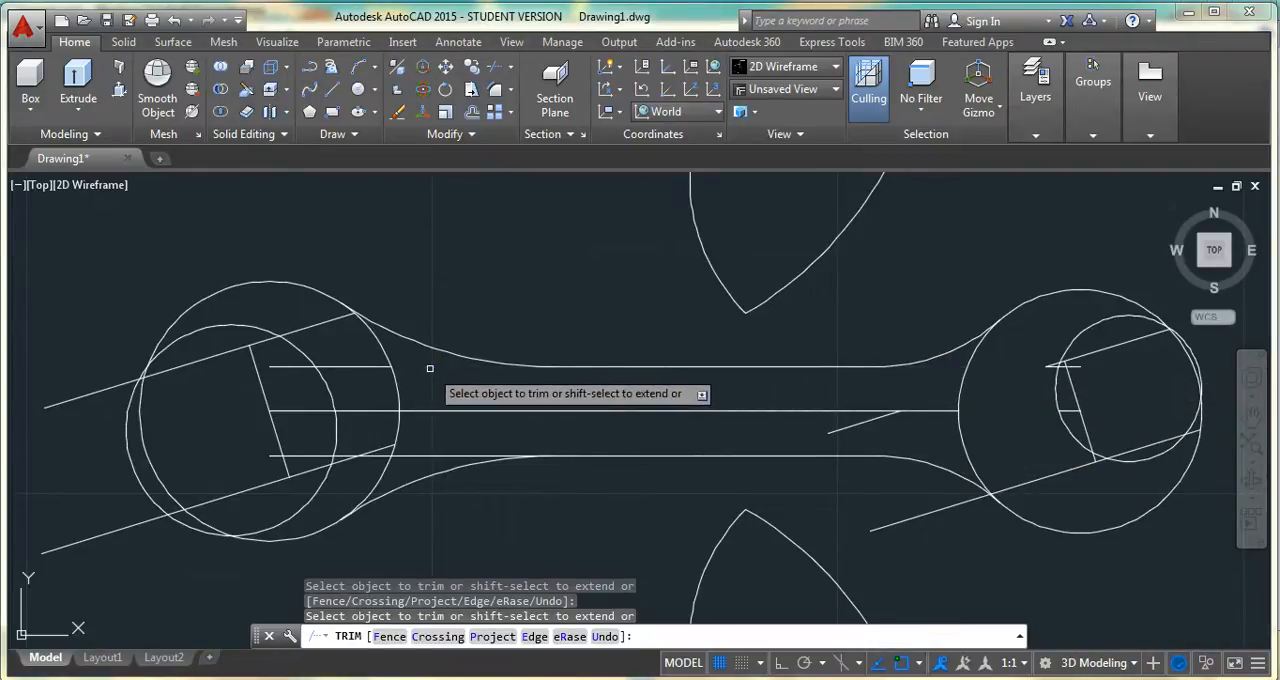
pyautogui.click(356, 409)
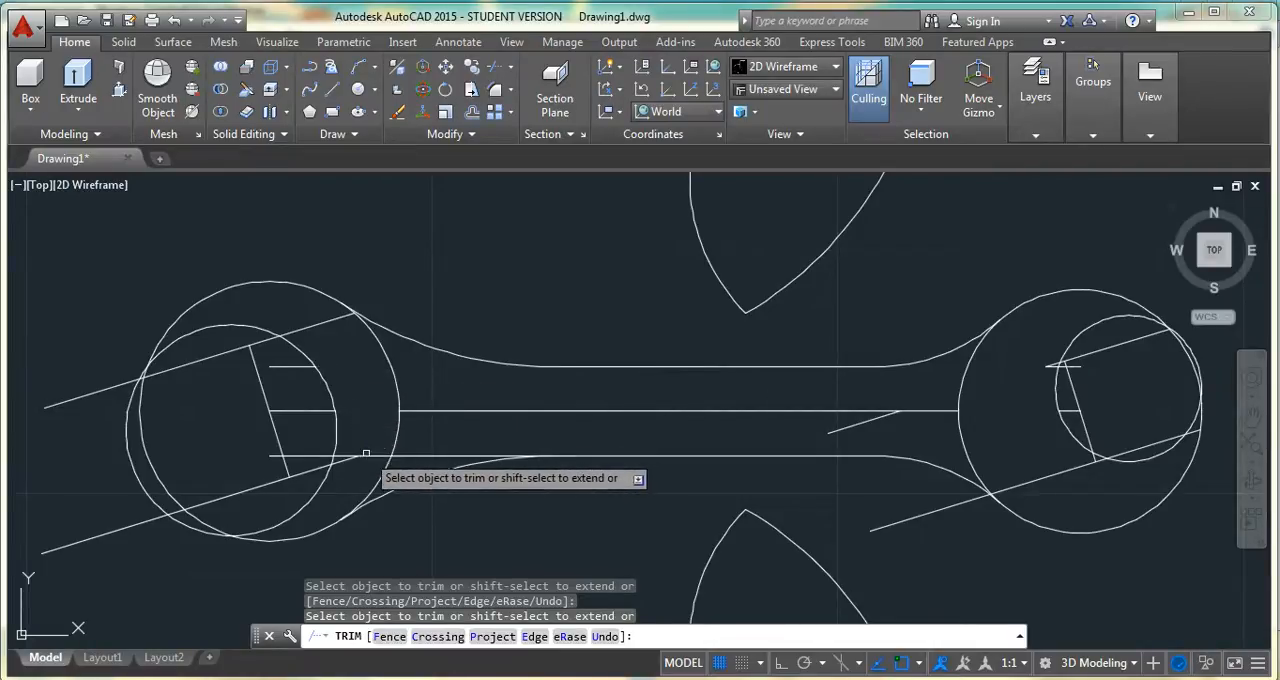
pyautogui.click(368, 455)
pyautogui.click(343, 461)
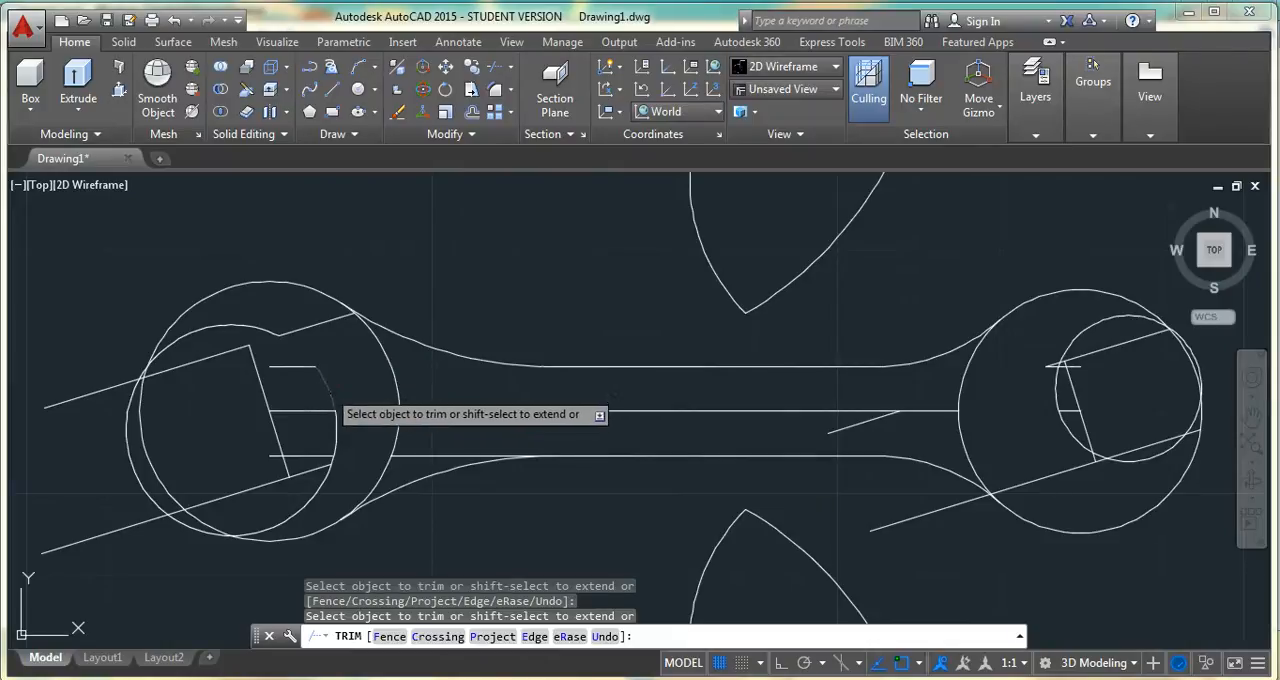
pyautogui.click(349, 421)
pyautogui.click(337, 435)
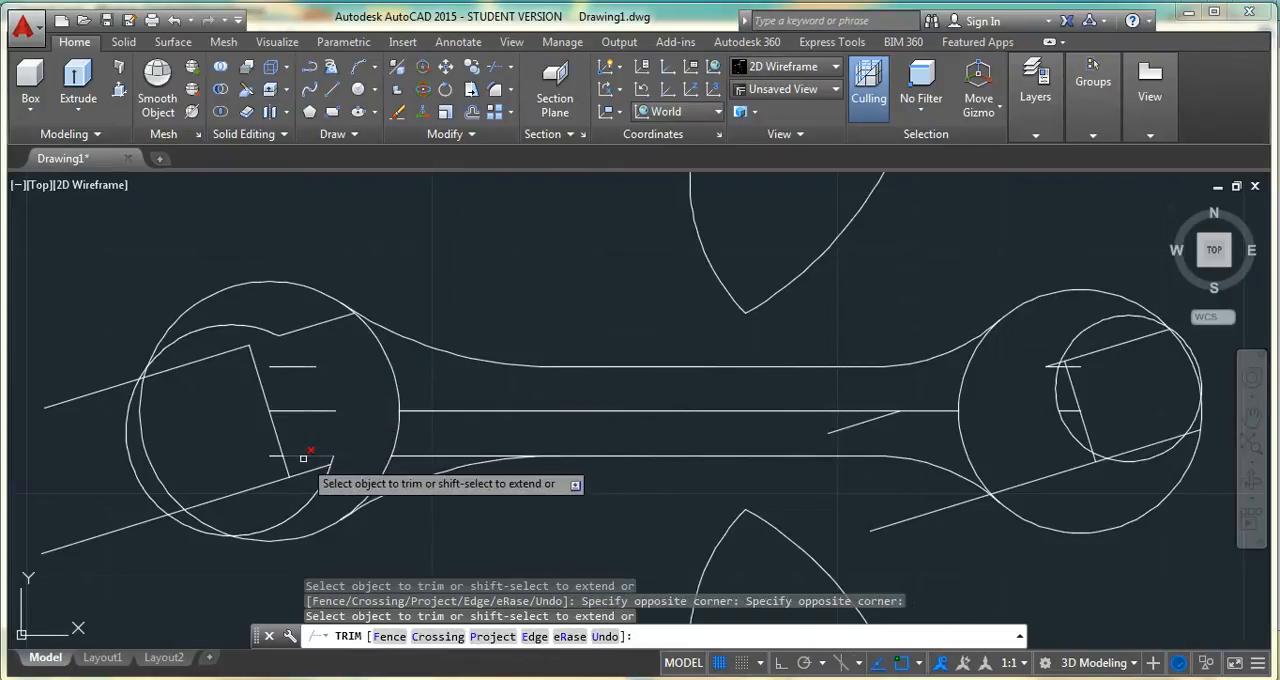
# Trim the rest of the small left circle and the large head arc between the jaw lines to open the left jaw
pyautogui.click(249, 334)
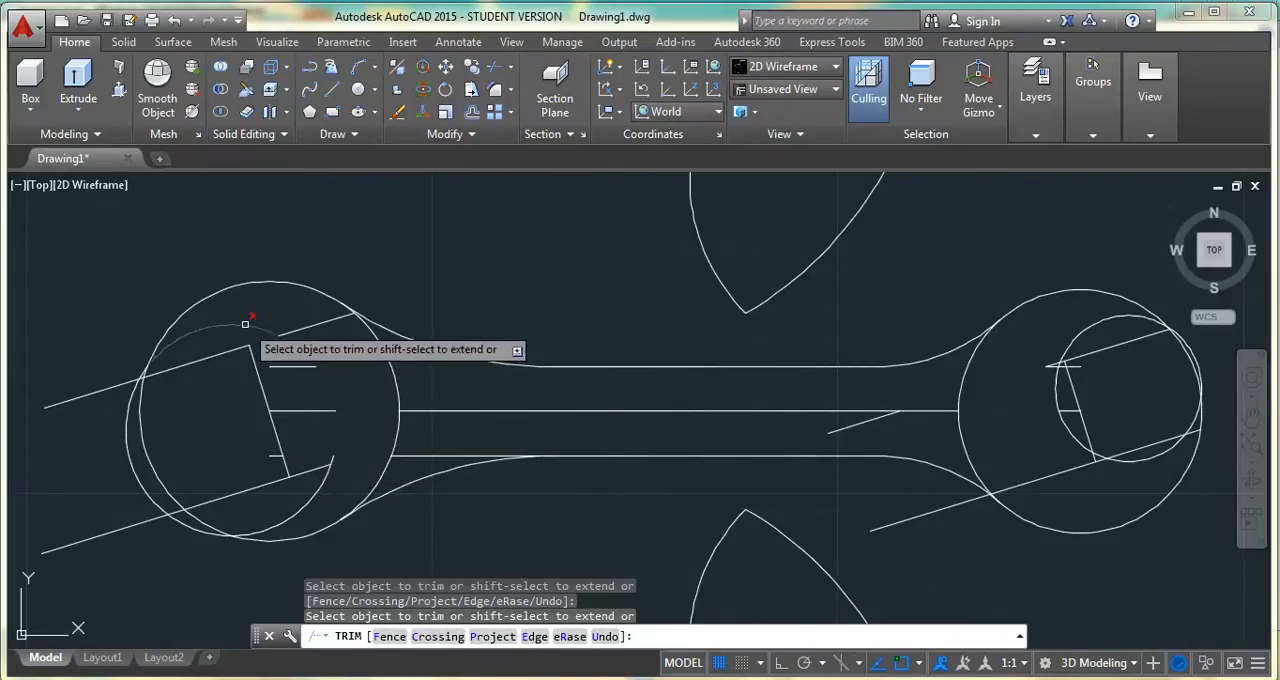
pyautogui.click(142, 392)
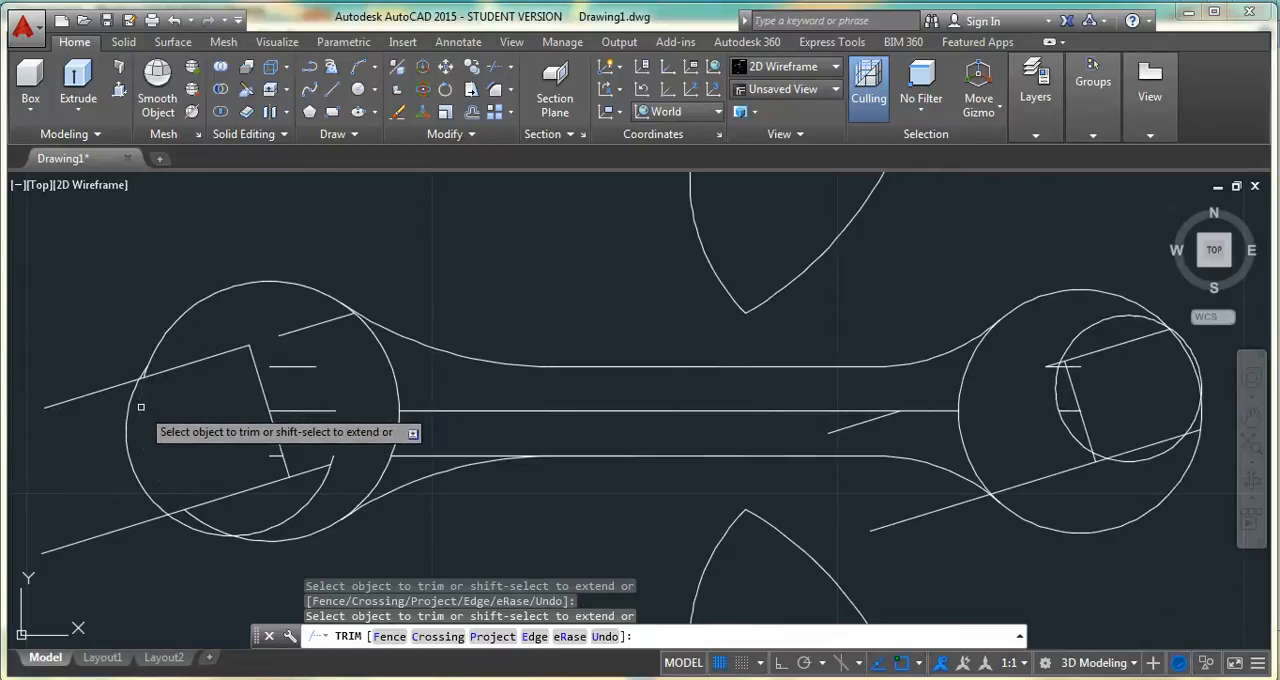
pyautogui.click(129, 410)
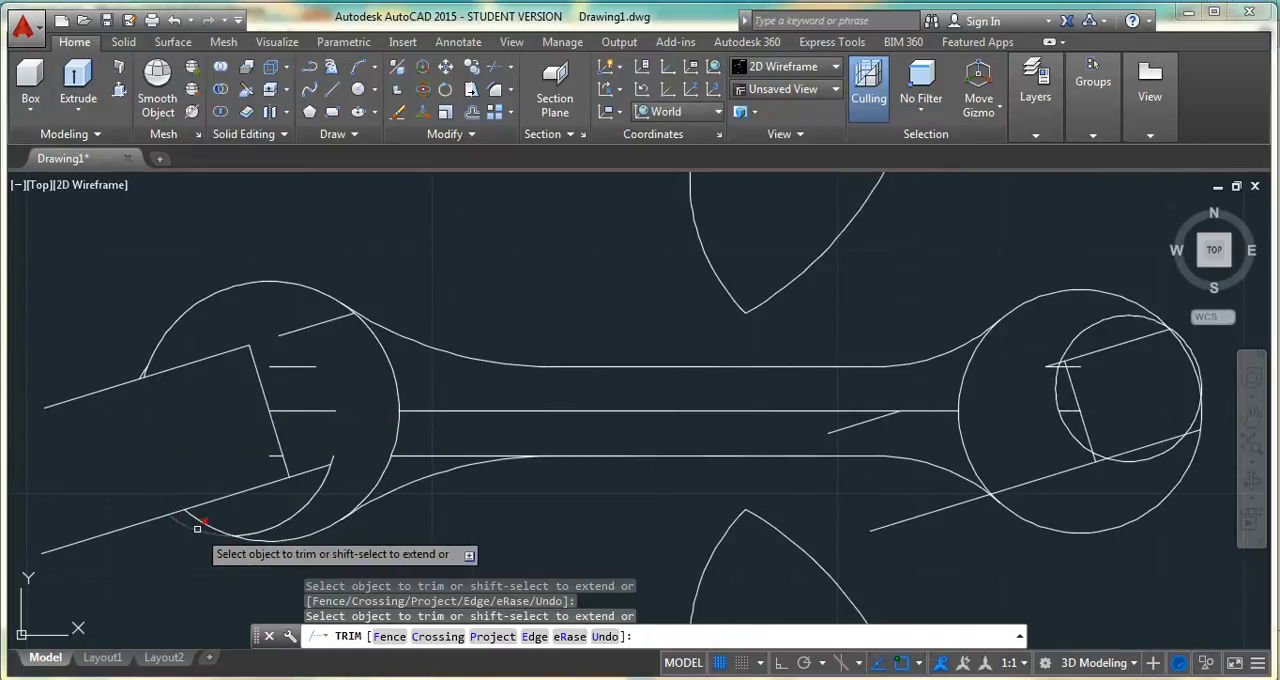
pyautogui.click(197, 528)
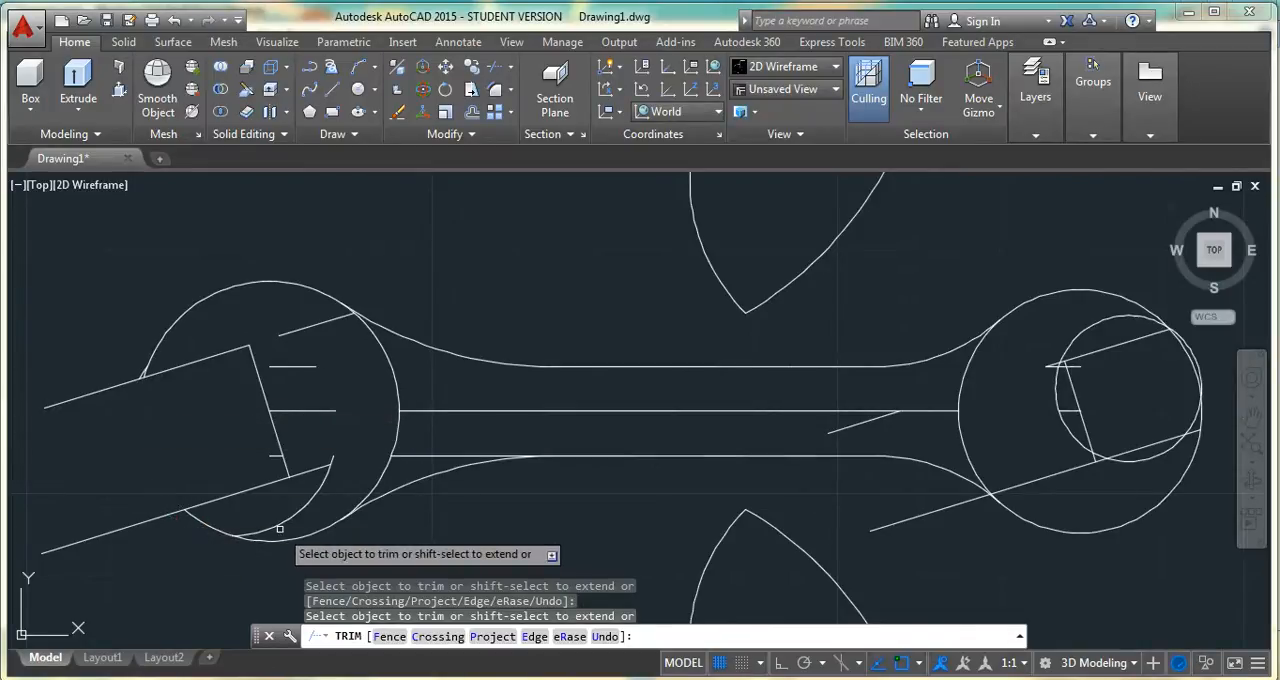
pyautogui.click(282, 524)
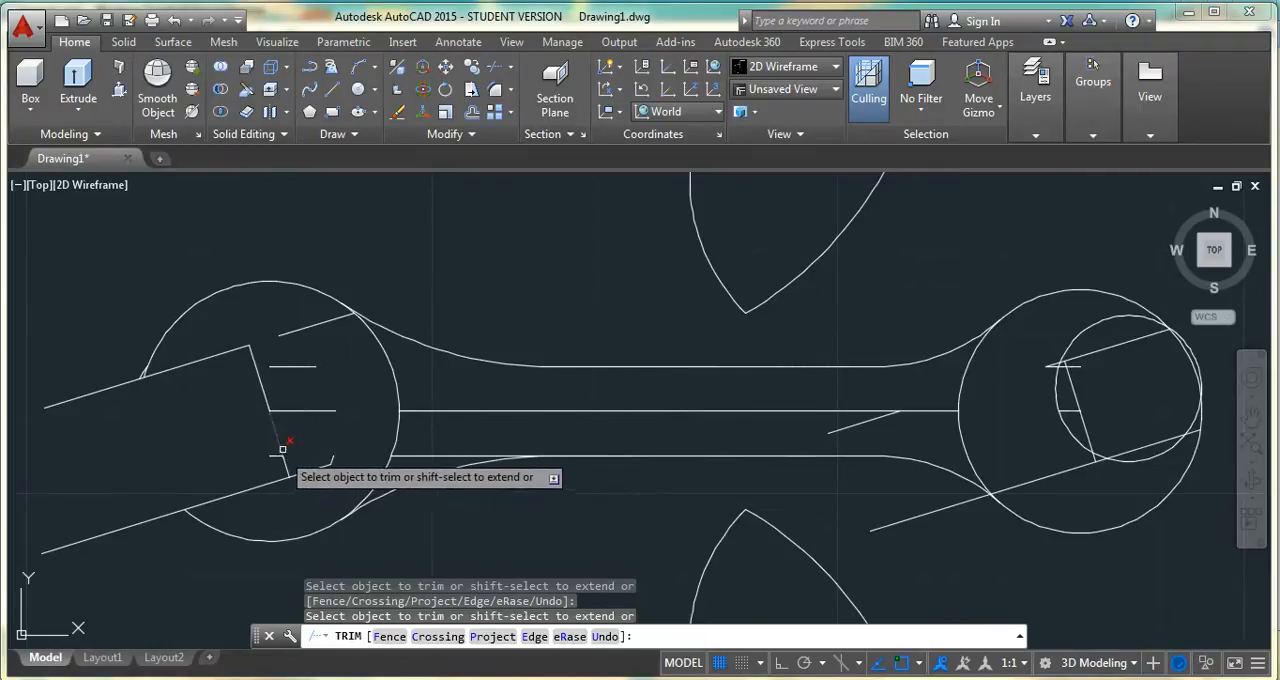
# Trim the lower jaw line's overrun inside the right head and the small circle's arcs outside and behind the jaw
pyautogui.click(1024, 482)
pyautogui.click(1150, 464)
pyautogui.click(1106, 319)
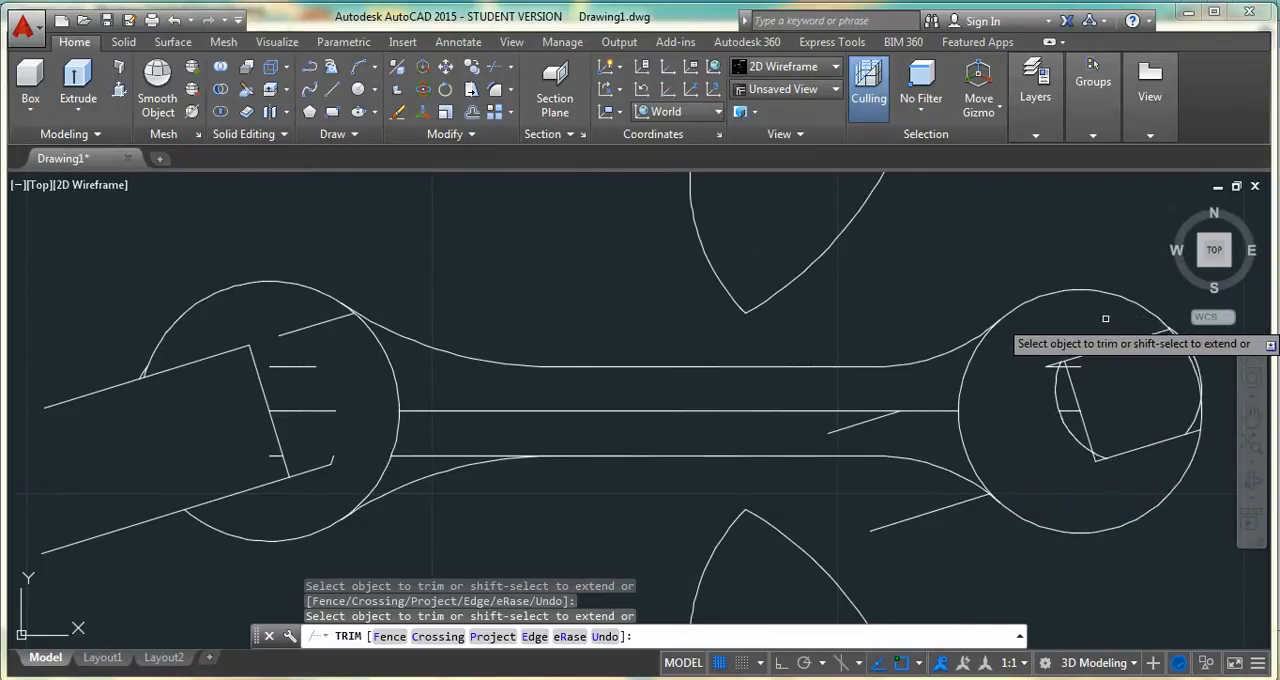
pyautogui.click(1055, 398)
pyautogui.click(1066, 409)
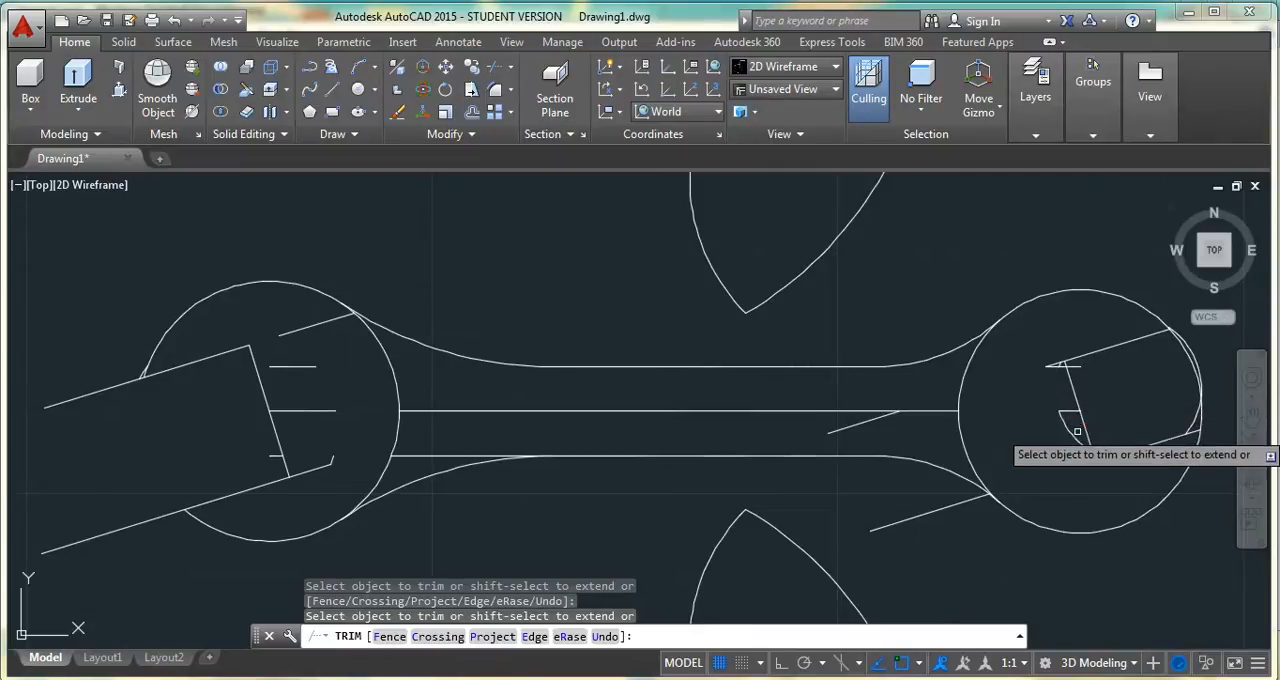
# Trim the head and small-circle arcs across the right jaw's mouth, then end the Trim command
pyautogui.click(1202, 388)
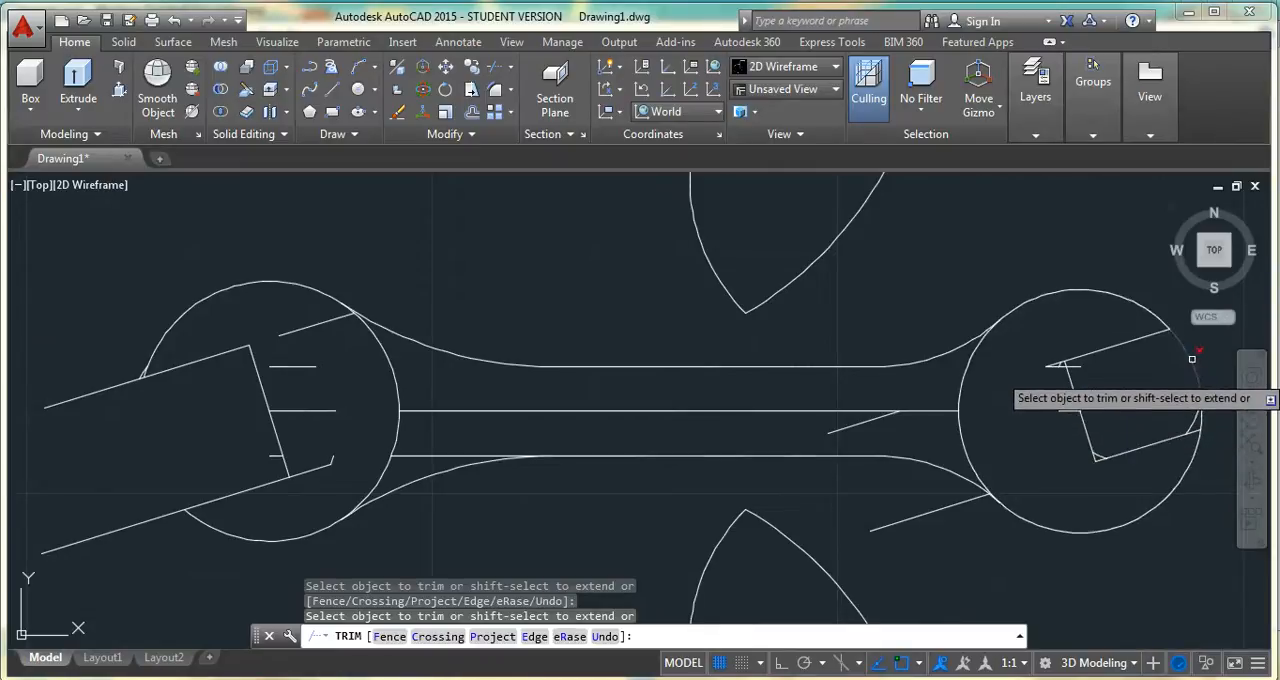
pyautogui.click(1203, 414)
pyautogui.click(1206, 407)
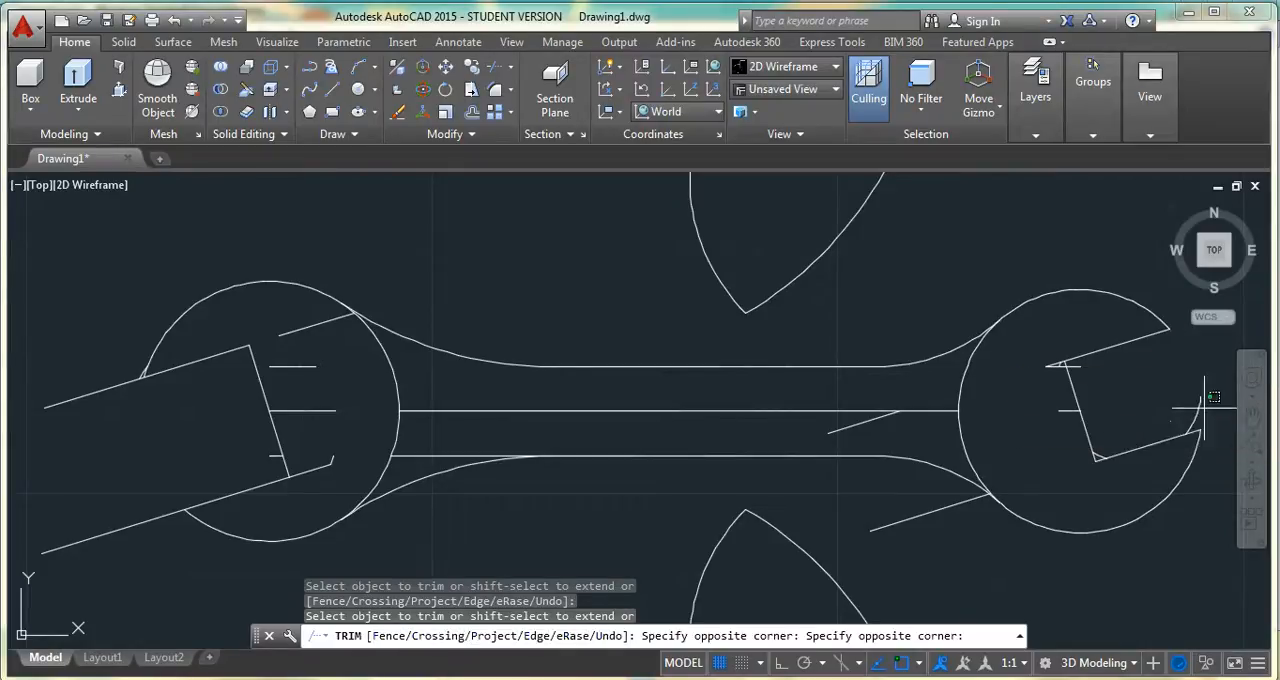
pyautogui.click(1205, 407)
pyautogui.press('Escape')
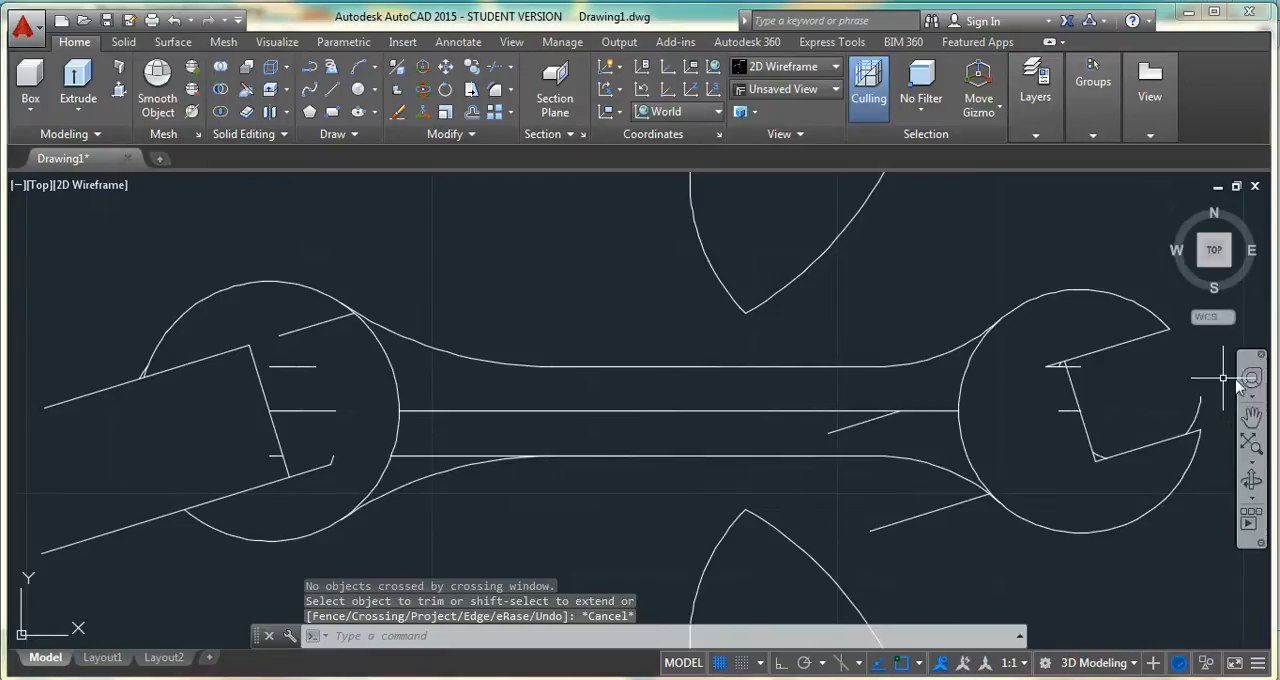
# Erase the leftover small-circle arcs and short handle-line fragments around the right jaw
pyautogui.click(1197, 412)
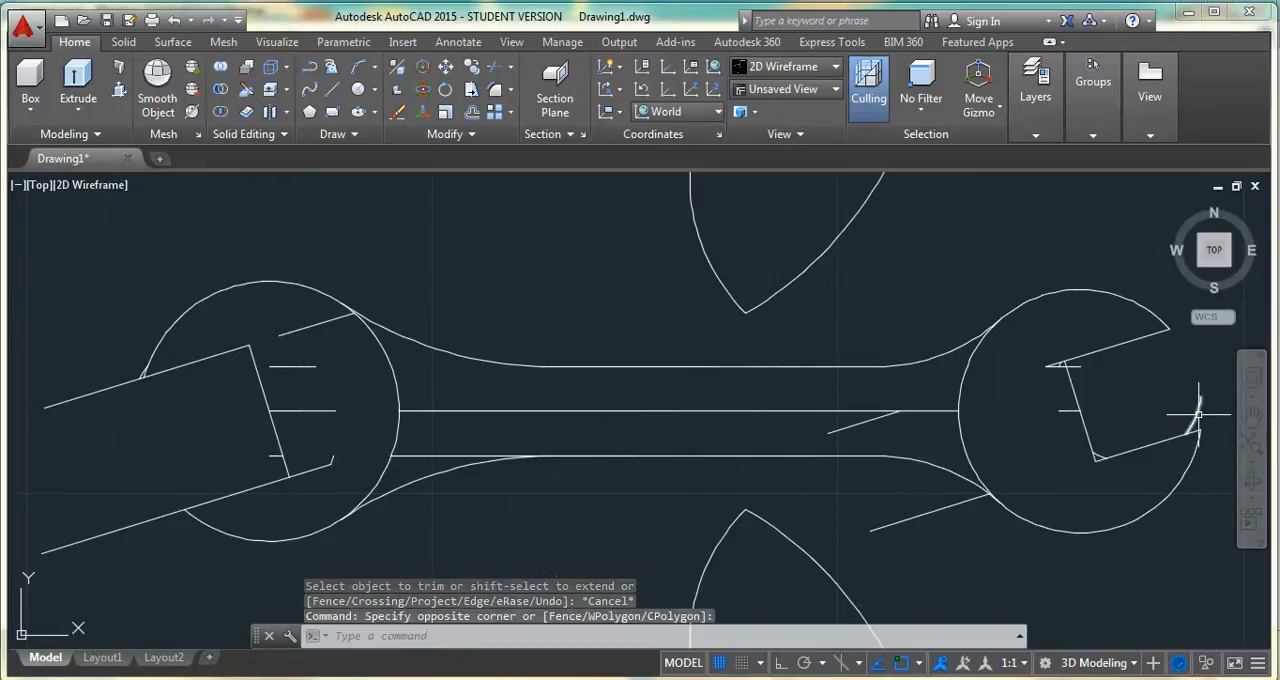
pyautogui.click(1136, 451)
pyautogui.scroll(4, 1058, 406)
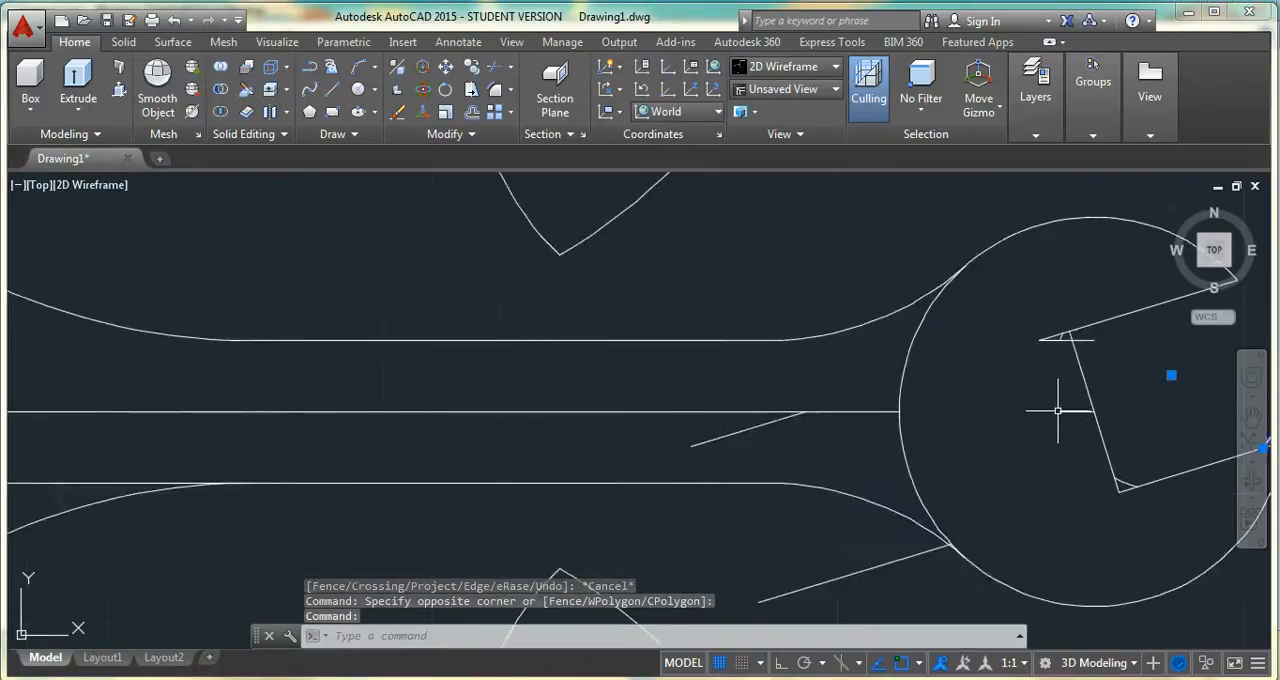
pyautogui.click(1090, 412)
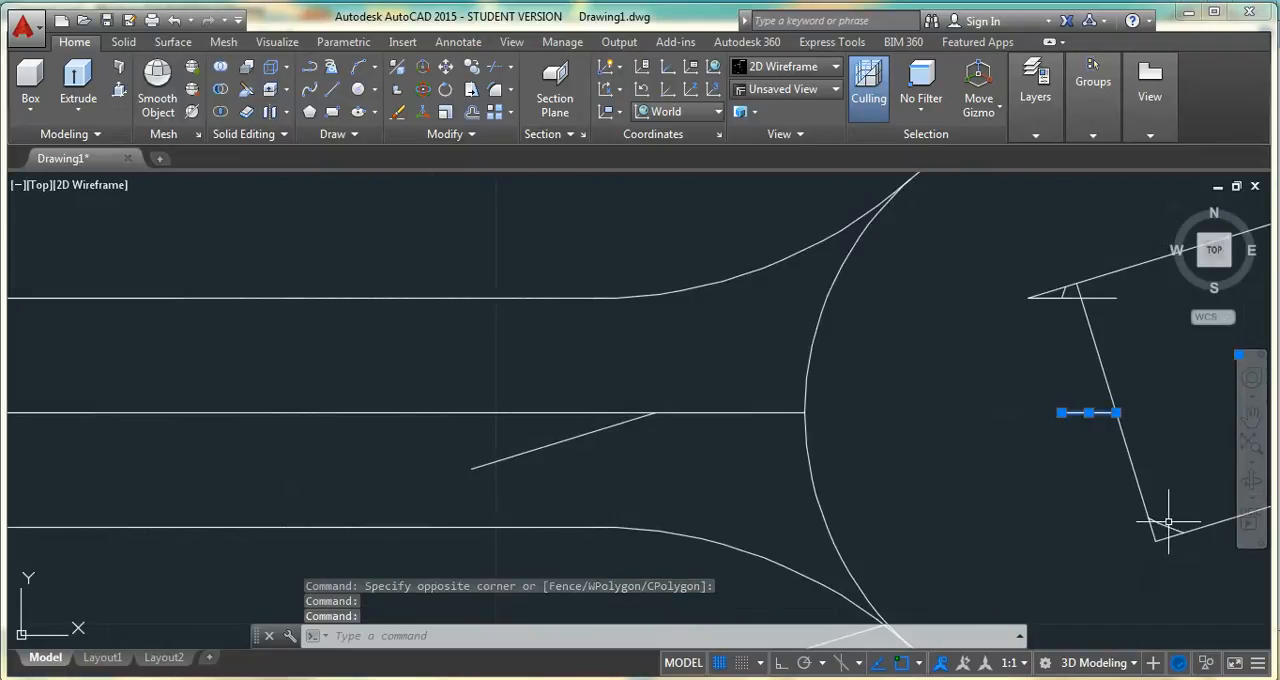
pyautogui.scroll(2, 1089, 278)
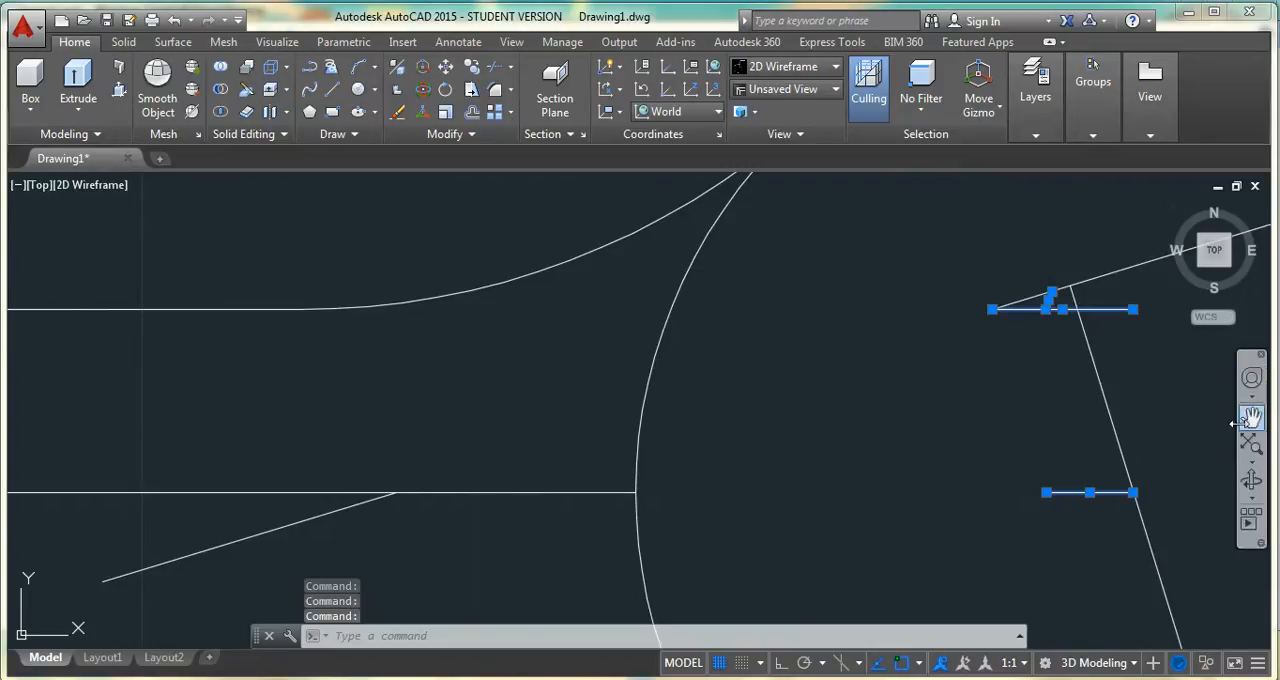
pyautogui.press('Delete')
# Erase the two leftover slanted jaw-line pieces near the right head and the handle's centre line
pyautogui.scroll(-3, 880, 382)
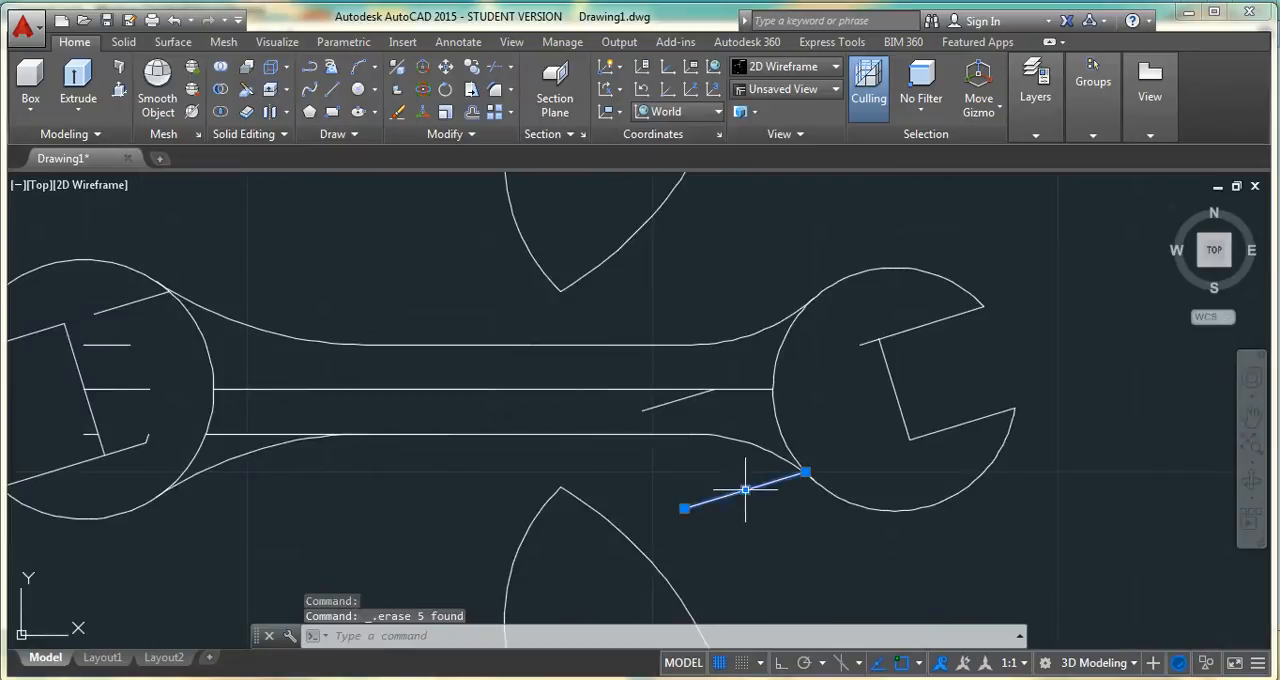
pyautogui.click(765, 484)
pyautogui.click(667, 398)
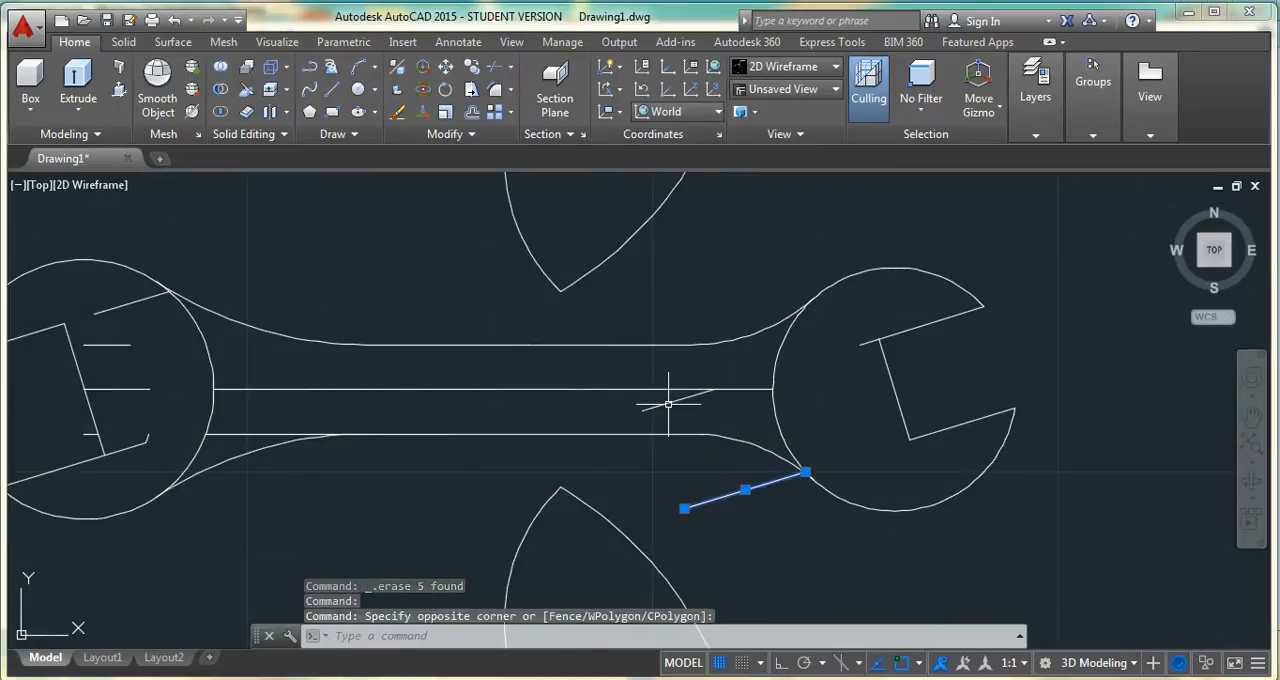
pyautogui.click(668, 403)
pyautogui.click(670, 392)
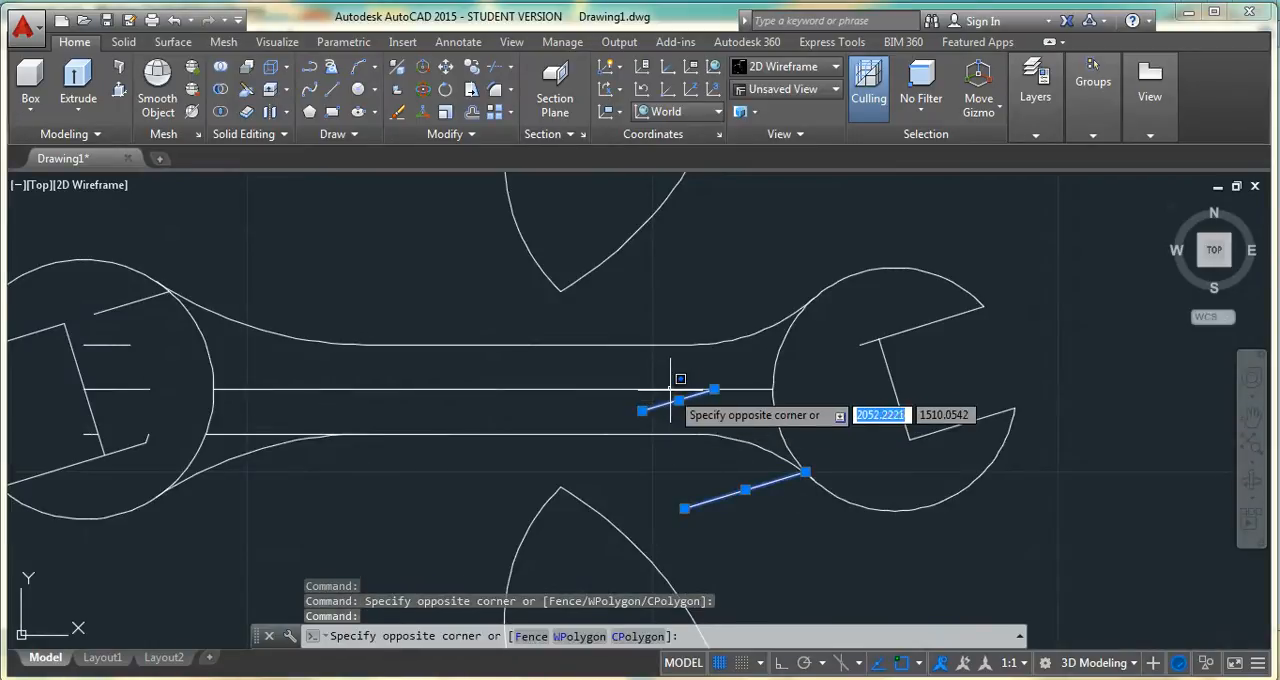
pyautogui.press('Delete')
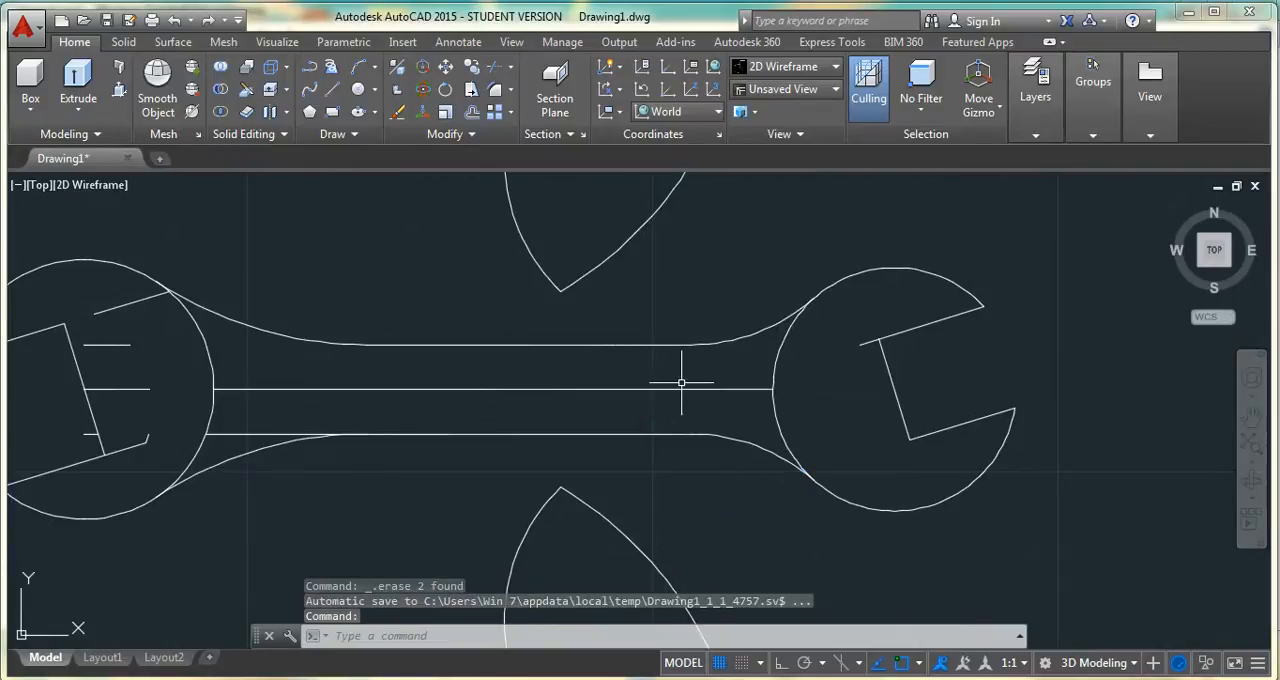
pyautogui.click(691, 388)
pyautogui.press('Delete')
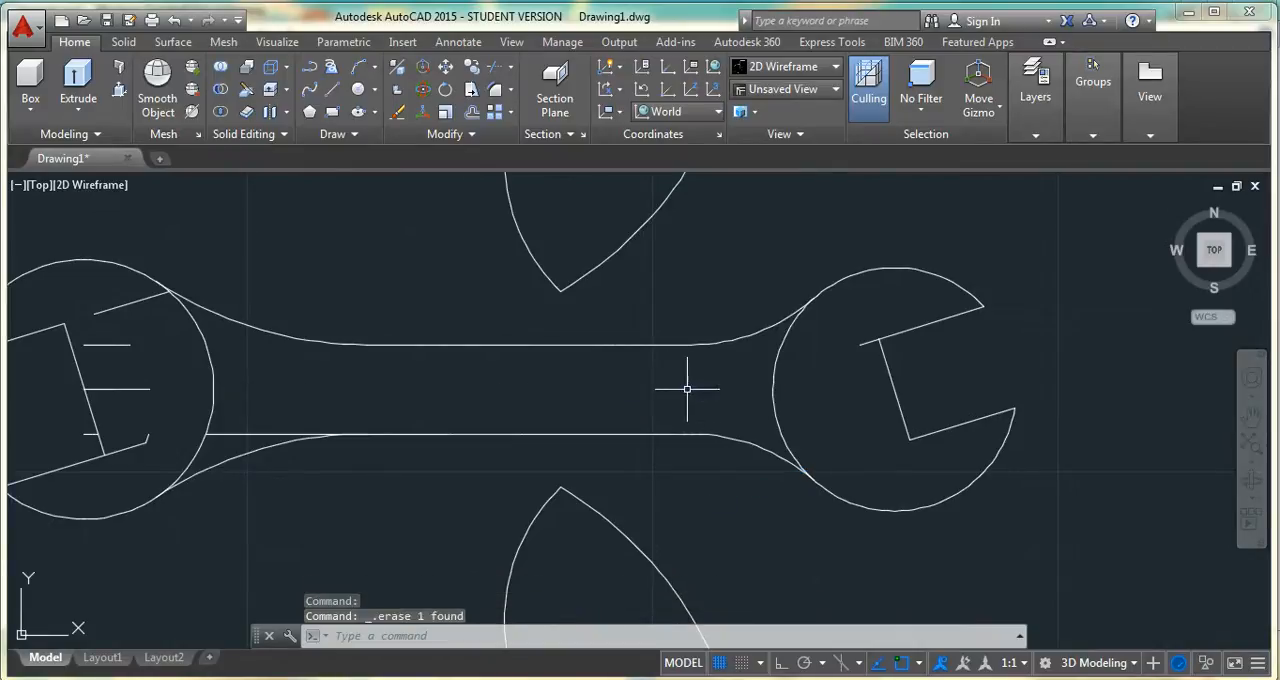
# Trim the right head's upper jaw line and the left head's lower jaw line where they overrun the jaws' back edges
pyautogui.click(1249, 417)
pyautogui.moveTo(557, 405); pyautogui.dragTo(728, 383)
pyautogui.press('Escape')
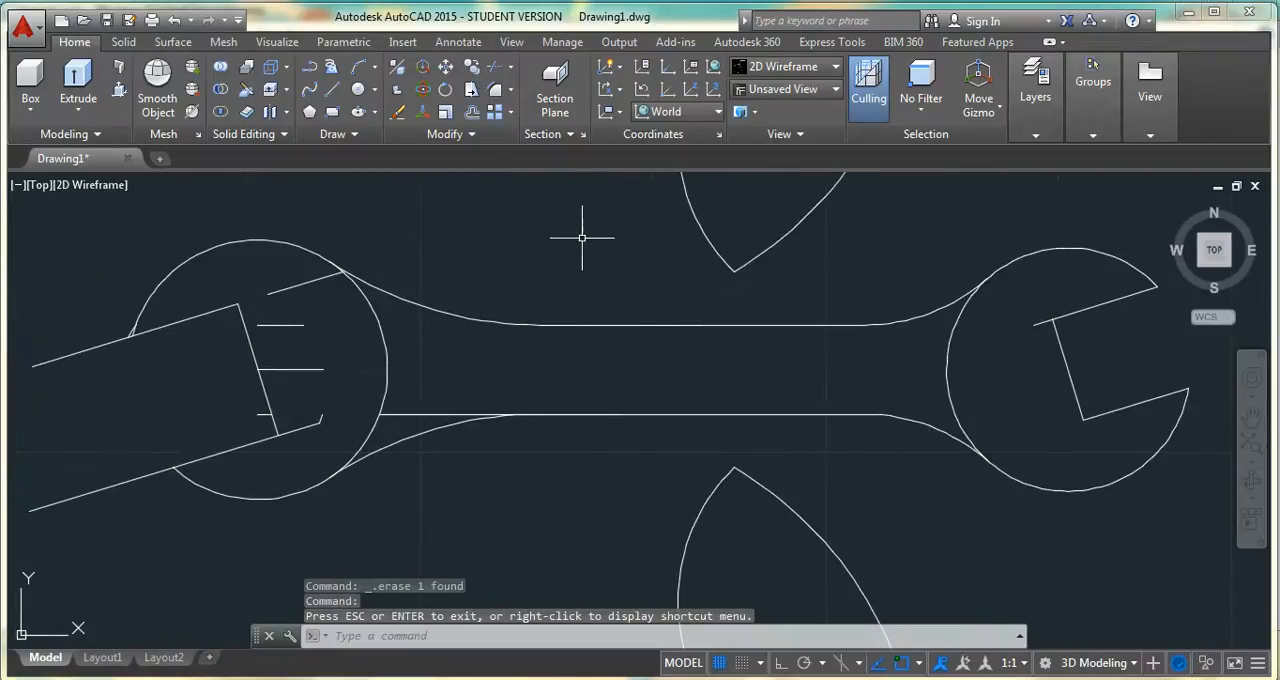
pyautogui.click(496, 67)
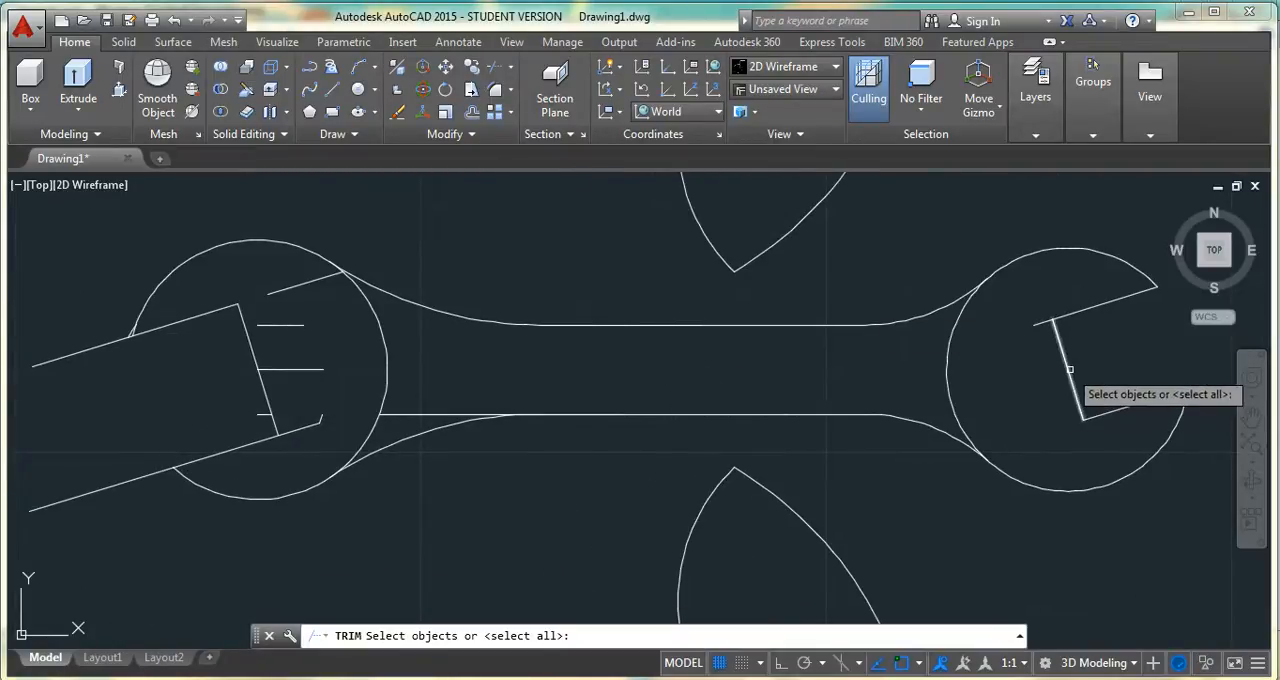
pyautogui.click(1068, 372)
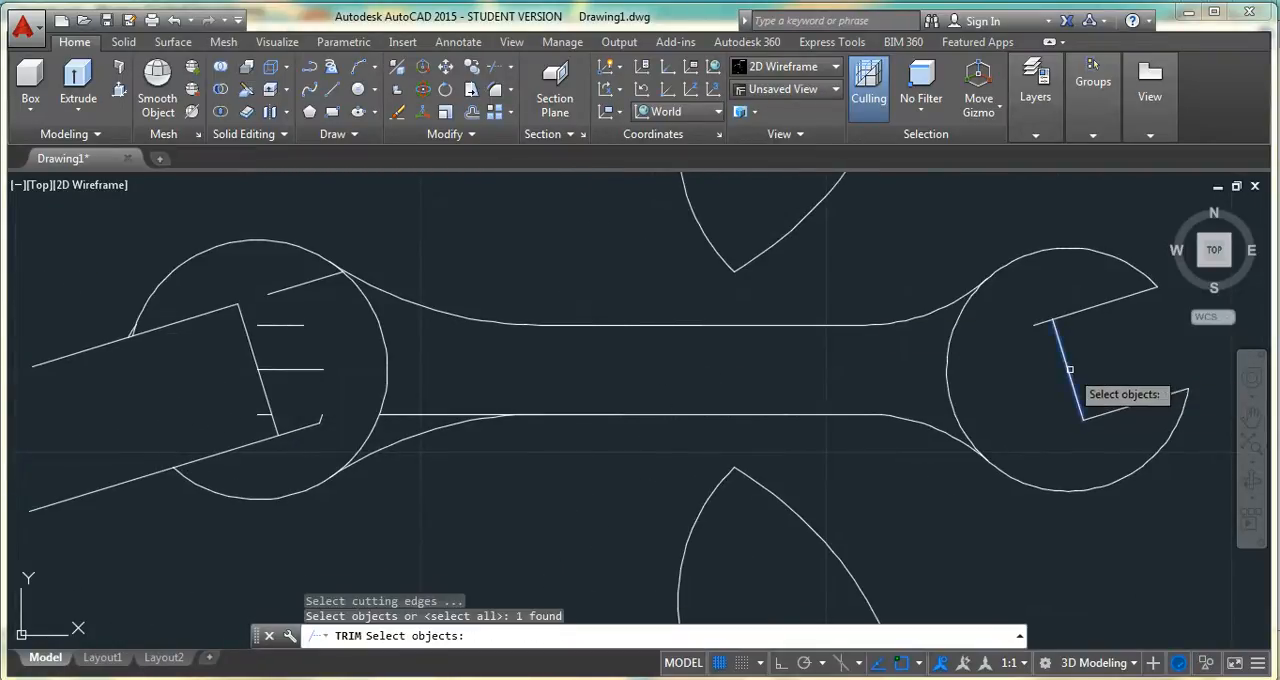
pyautogui.click(373, 429)
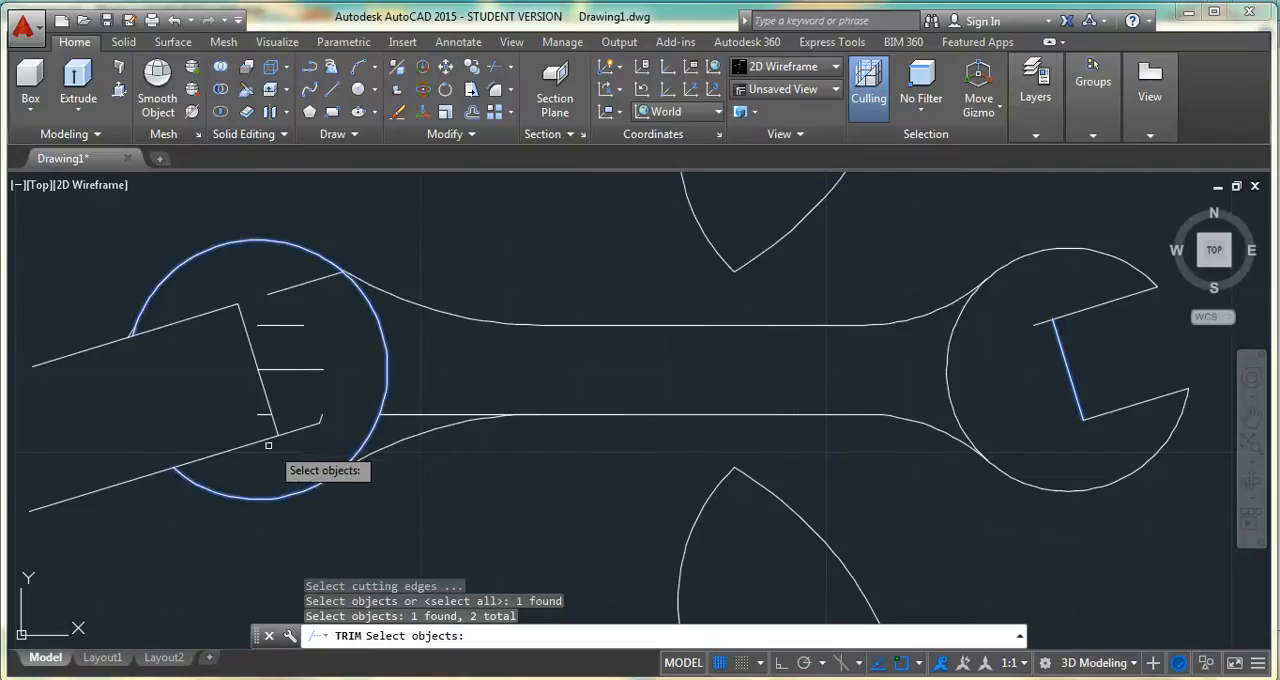
pyautogui.click(263, 388)
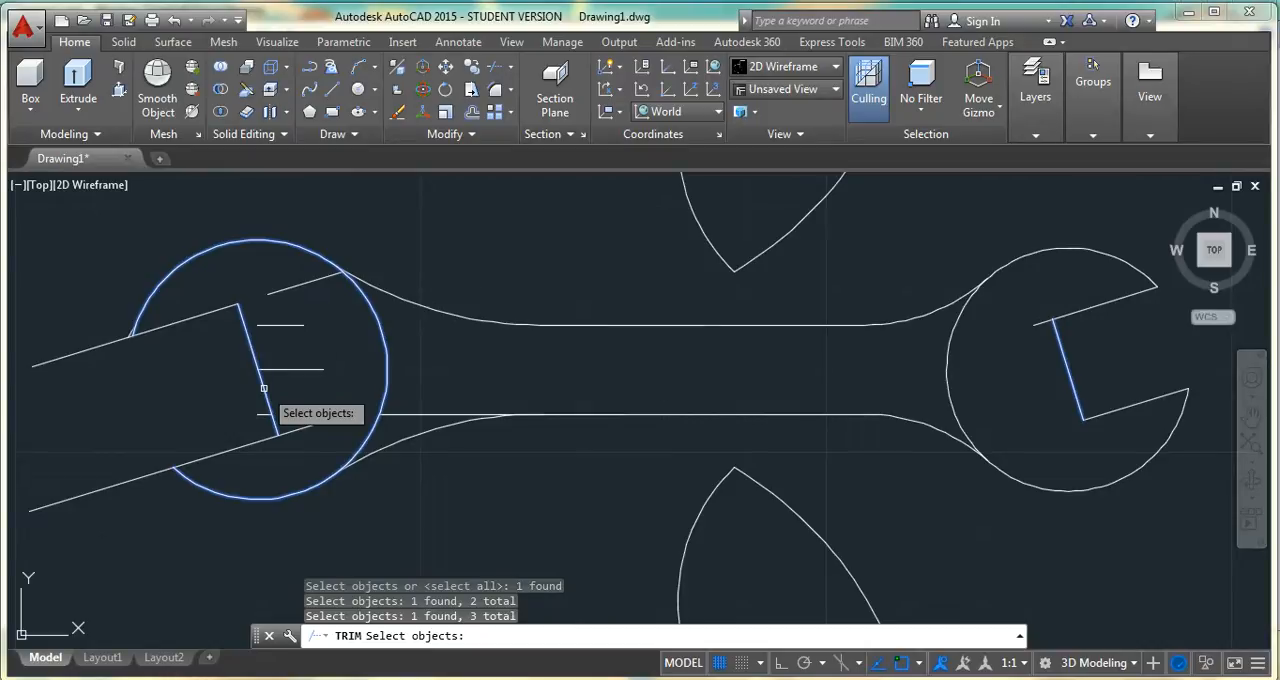
pyautogui.press('Return')
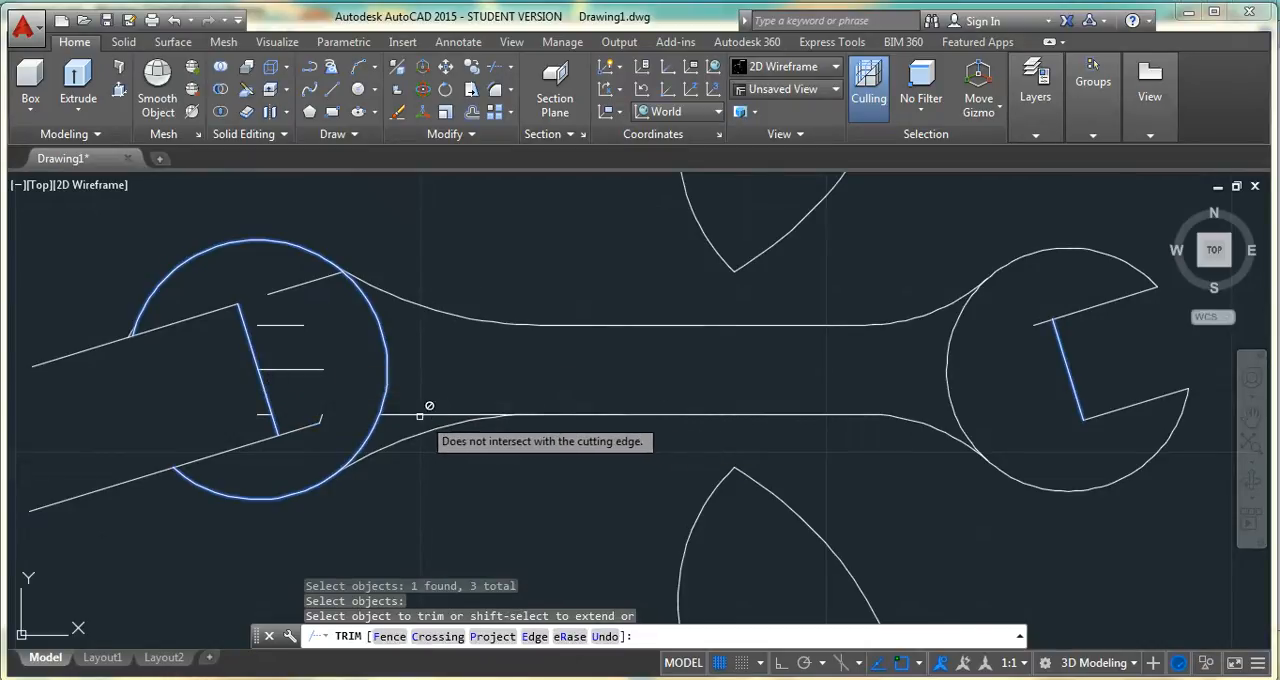
pyautogui.click(301, 428)
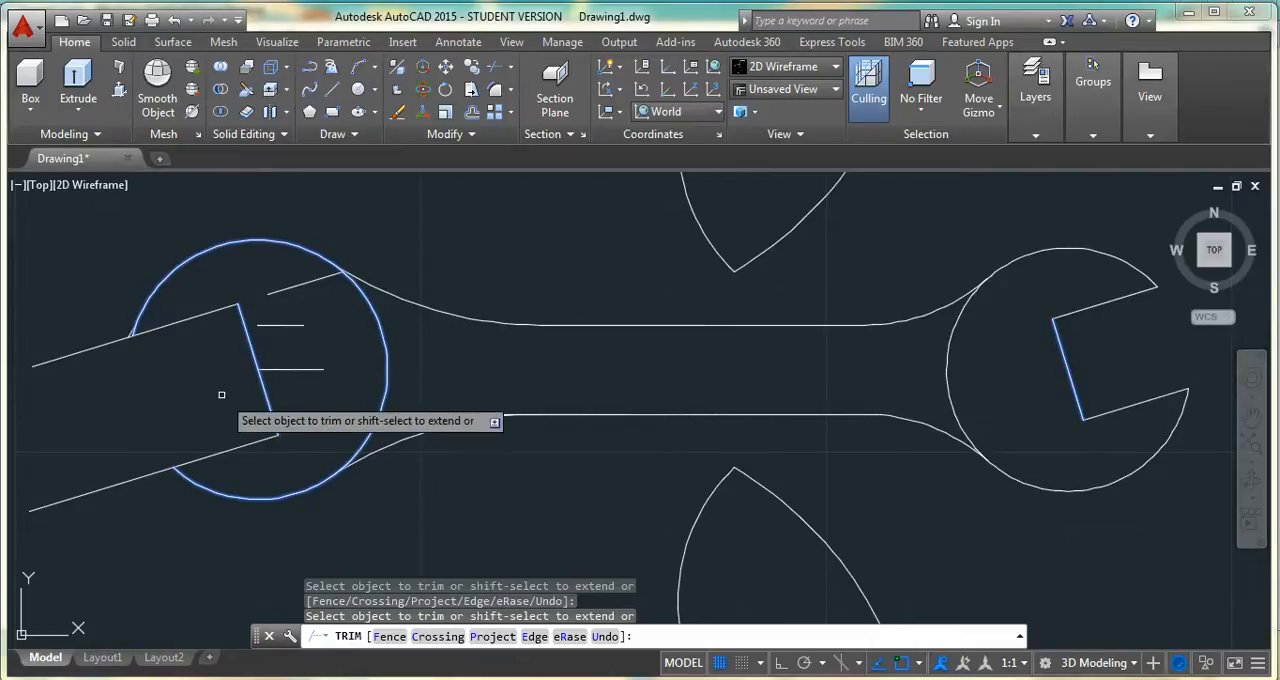
# Trim the left head's upper jaw line where it extends outside the head circle, then end the Trim command
pyautogui.scroll(4, 221, 389)
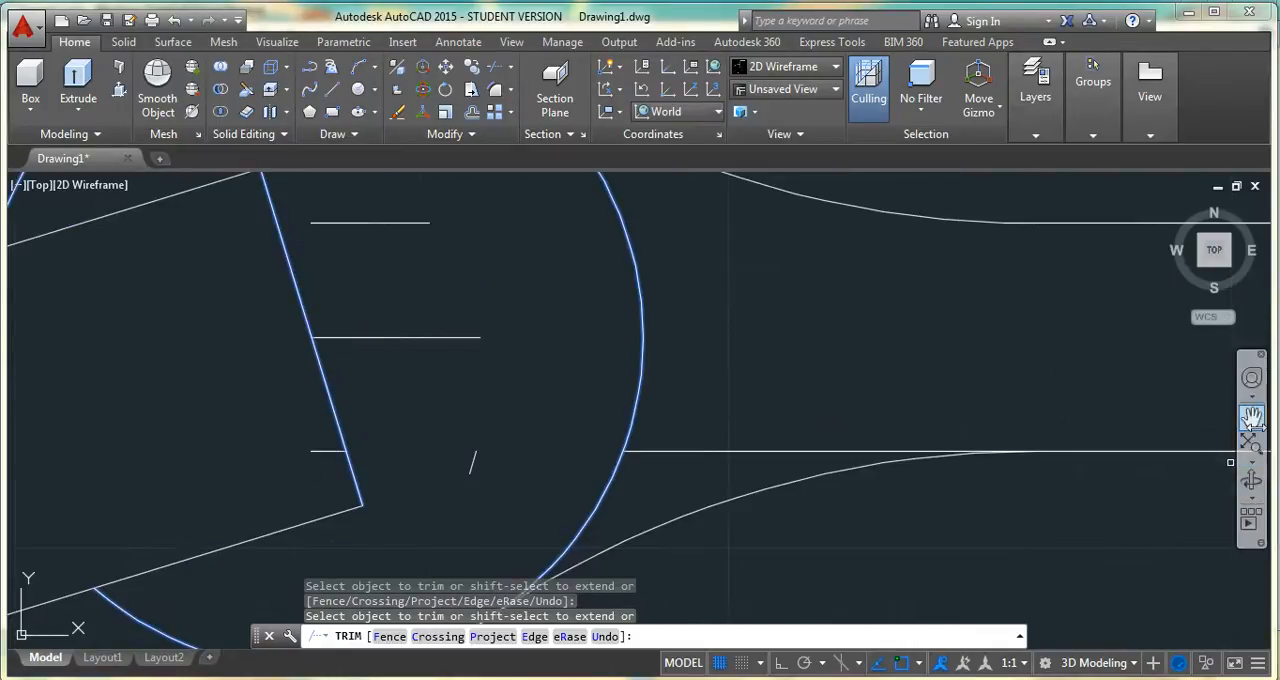
pyautogui.click(1251, 418)
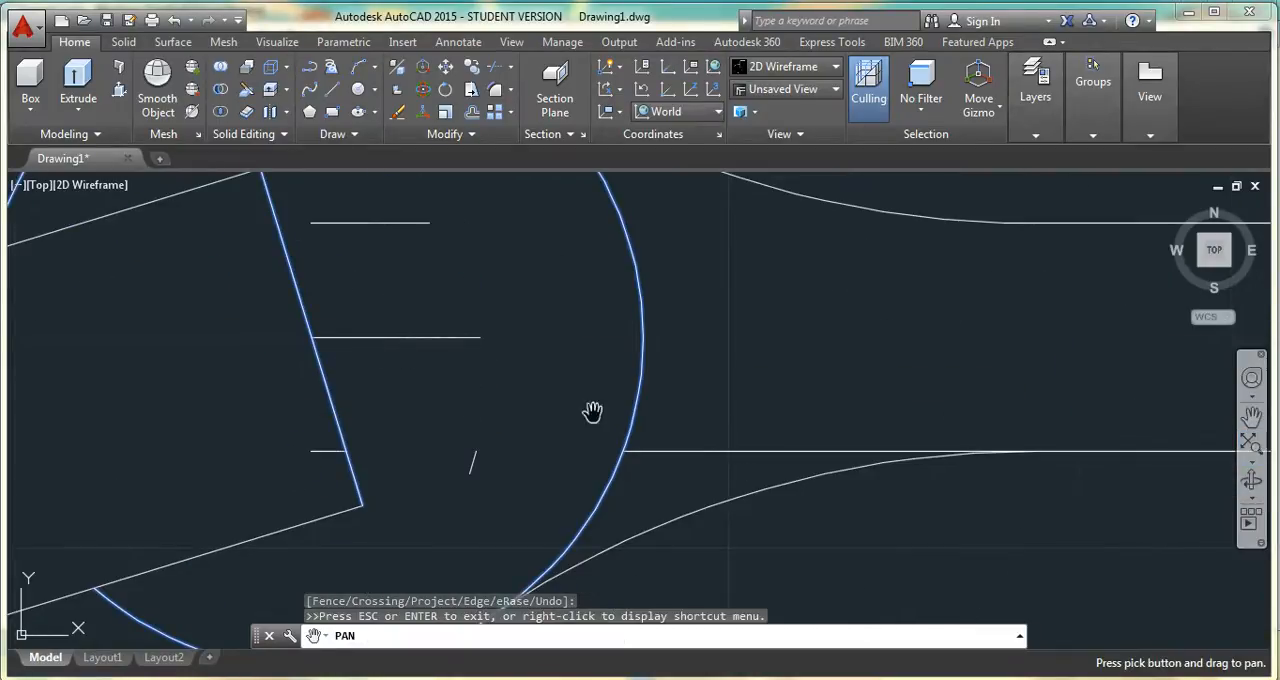
pyautogui.moveTo(176, 362); pyautogui.dragTo(580, 456)
pyautogui.press('Escape')
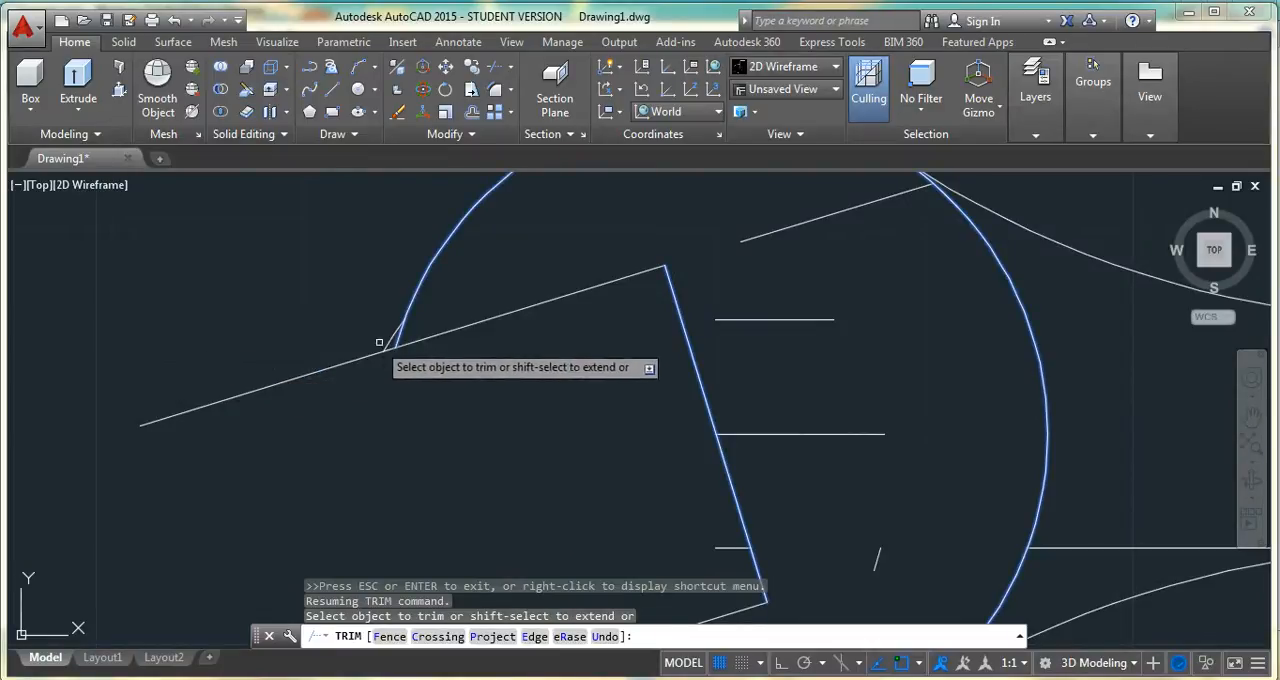
pyautogui.click(364, 355)
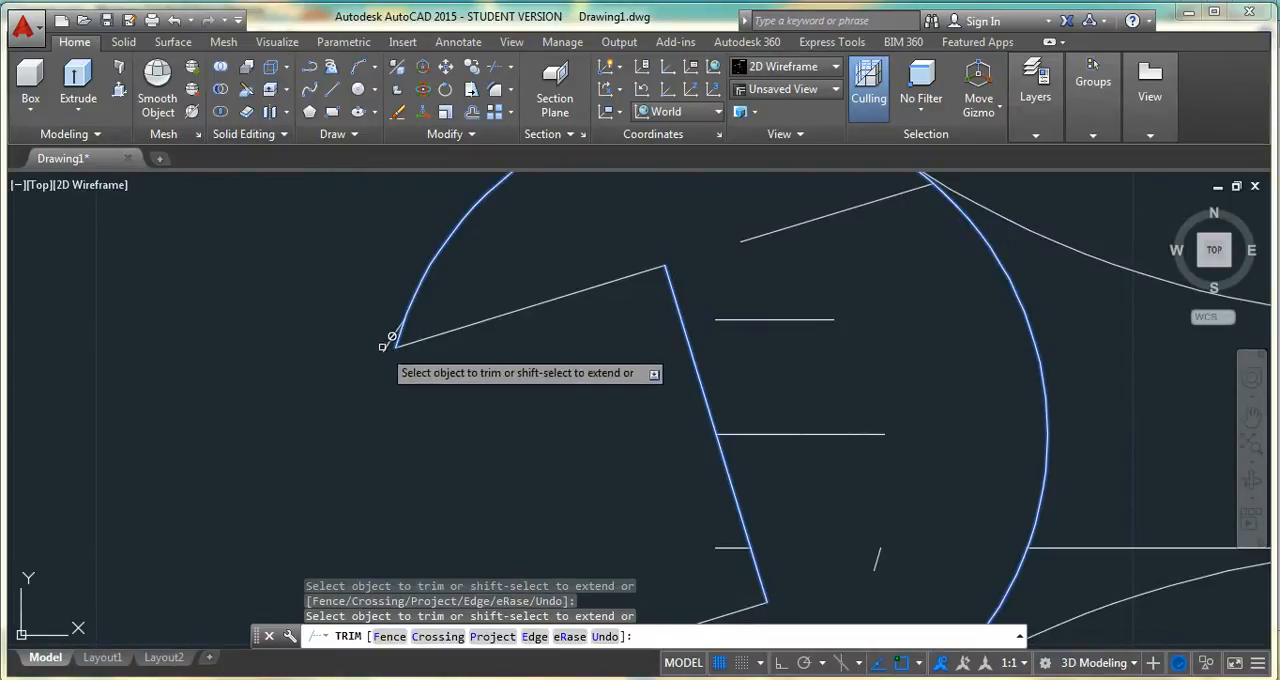
pyautogui.press('Escape')
# Erase the small arc at the left head's upper jaw tip and the leftover horizontal, slanted and short fragments inside that head
pyautogui.click(394, 334)
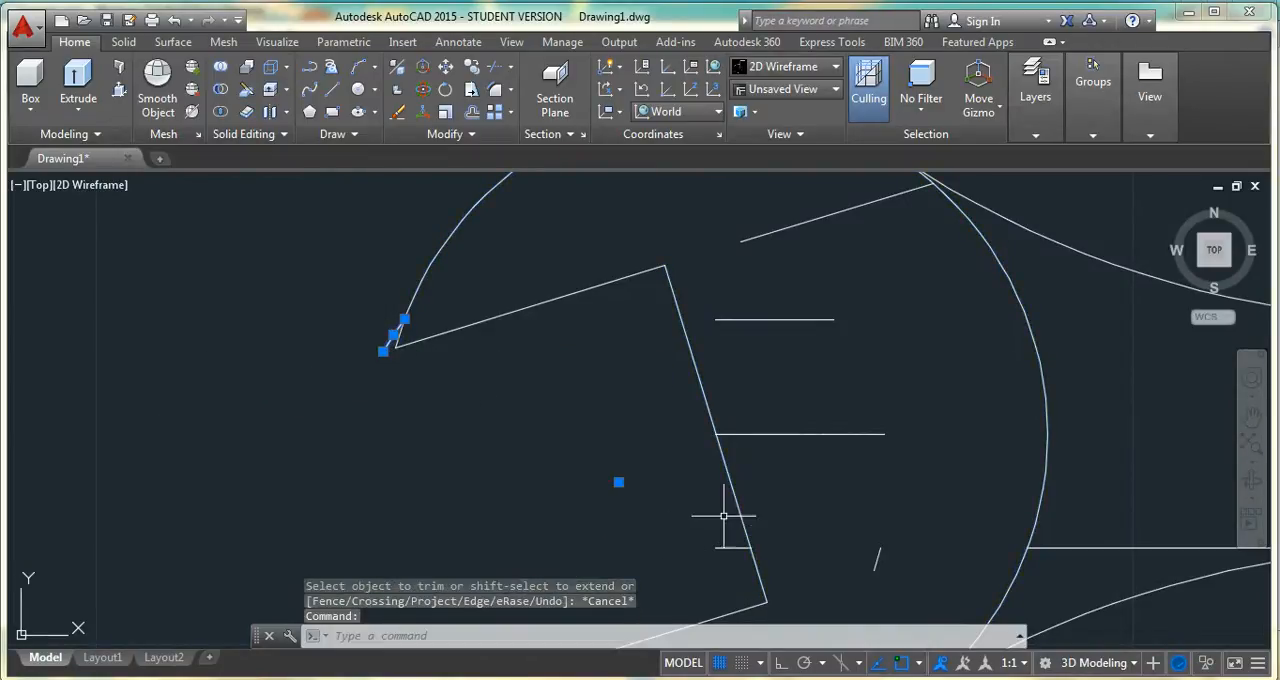
pyautogui.click(806, 433)
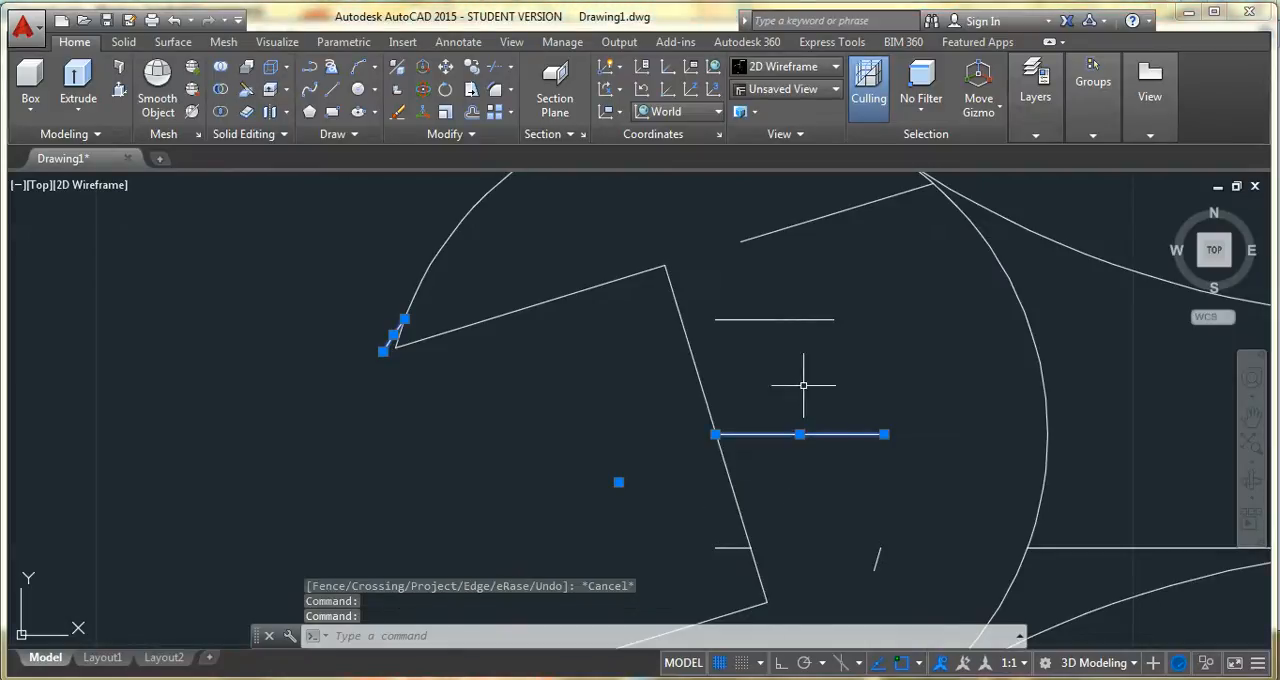
pyautogui.click(794, 320)
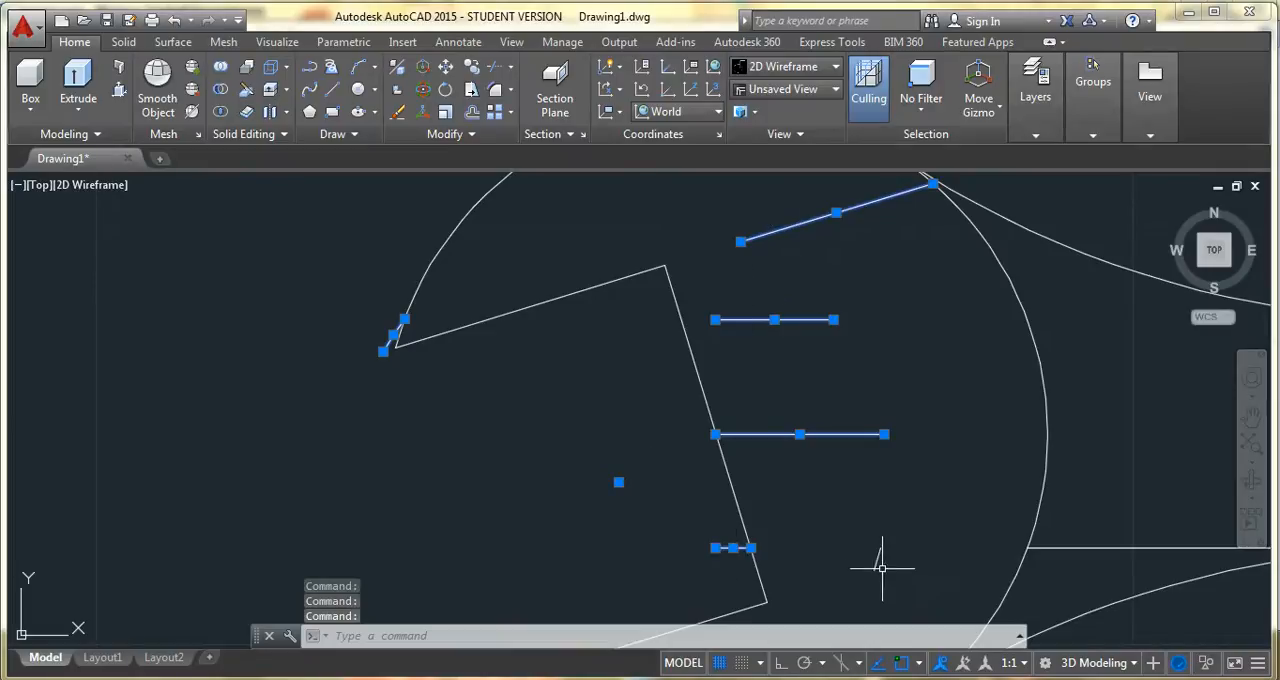
pyautogui.press('Delete')
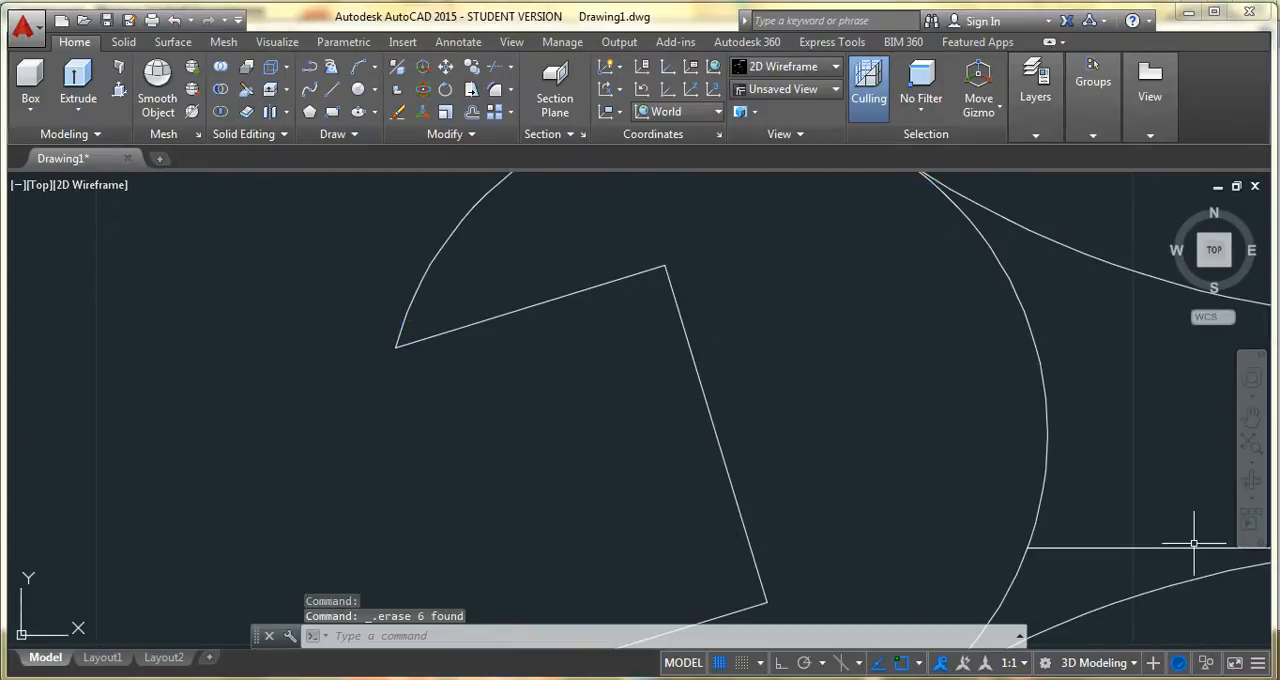
# Trim the handle's lower line between its fillet and the left head, and the lower jaw line outside that head
pyautogui.click(1252, 418)
pyautogui.moveTo(1094, 477)
pyautogui.mouseDown()
pyautogui.moveTo(766, 486)
pyautogui.moveTo(303, 466)
pyautogui.mouseUp()
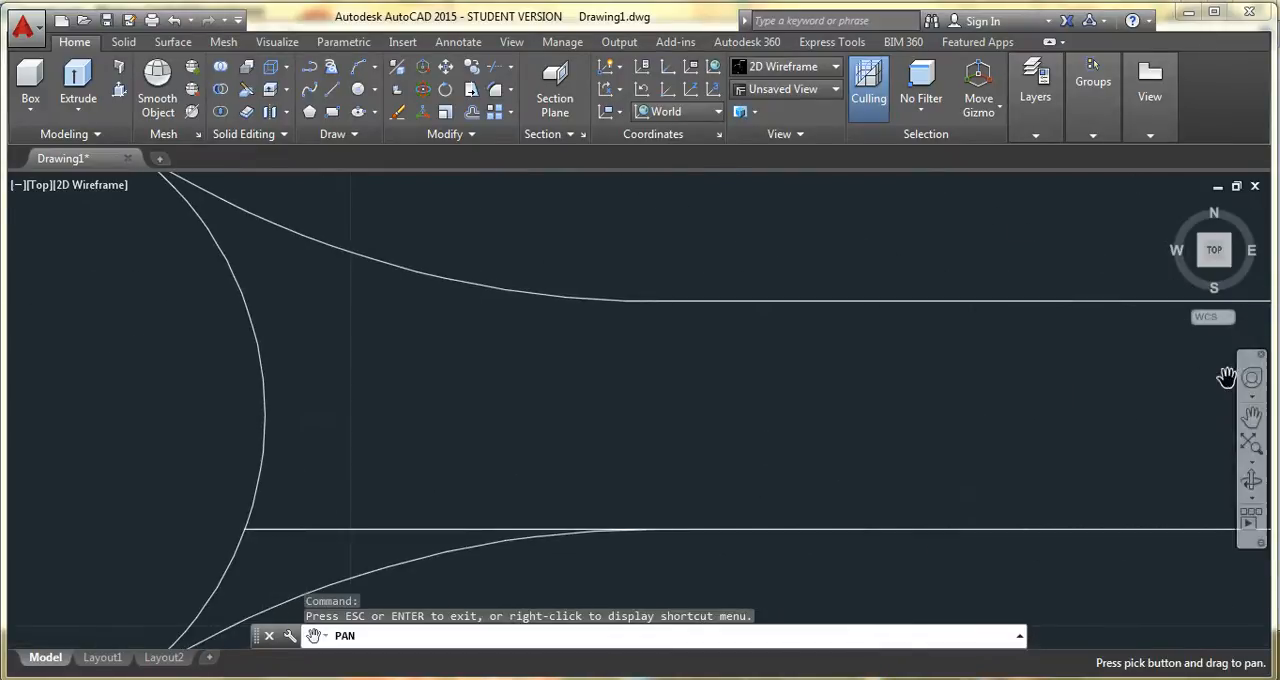
pyautogui.press('Escape')
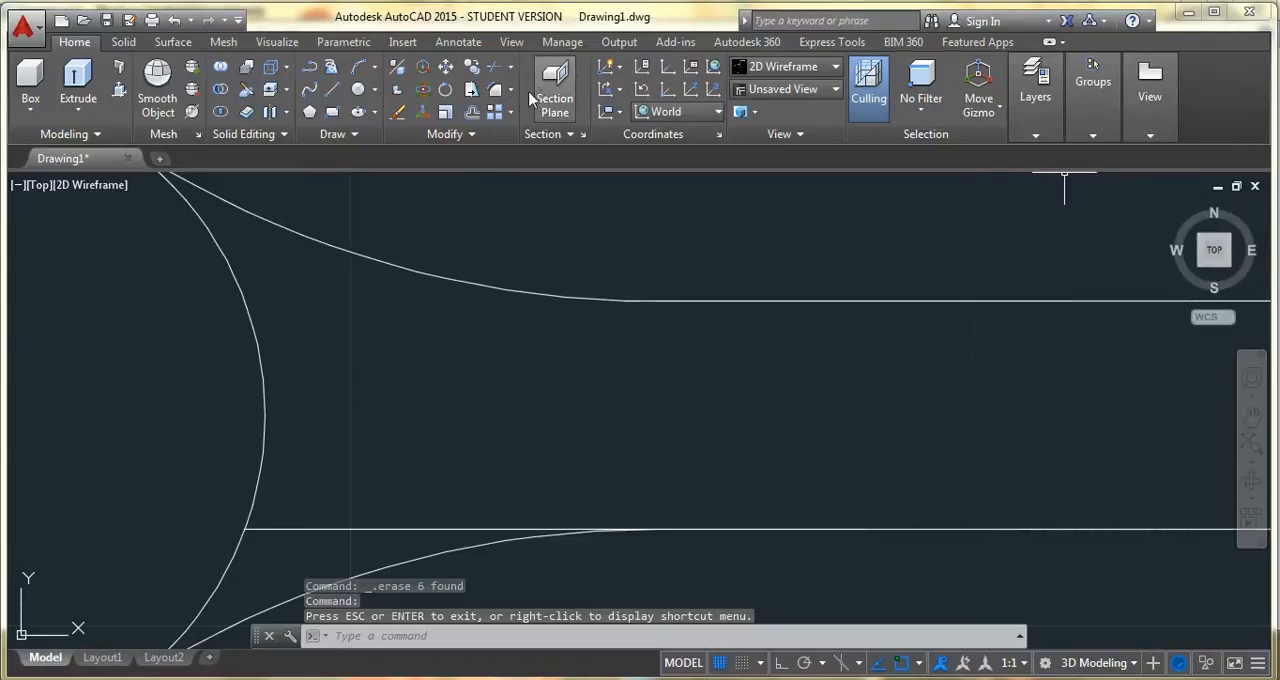
pyautogui.click(494, 66)
pyautogui.click(789, 378)
pyautogui.click(787, 457)
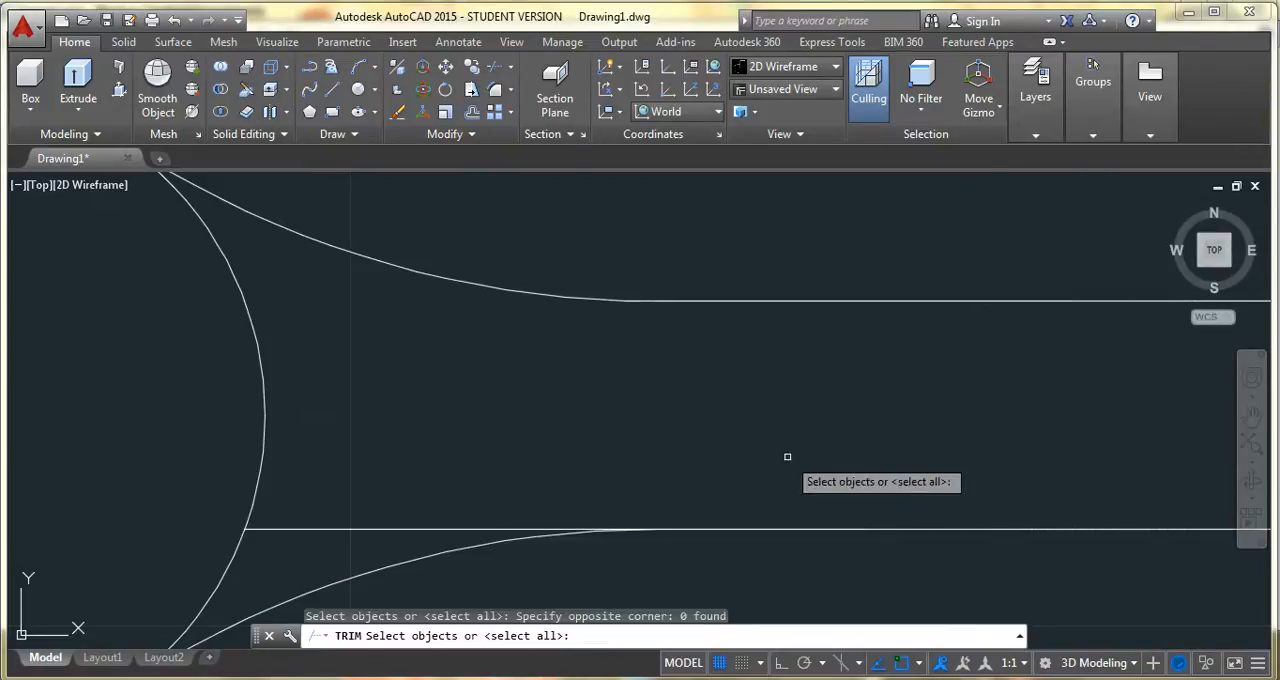
pyautogui.press('Return')
pyautogui.click(435, 530)
pyautogui.scroll(-6, 974, 444)
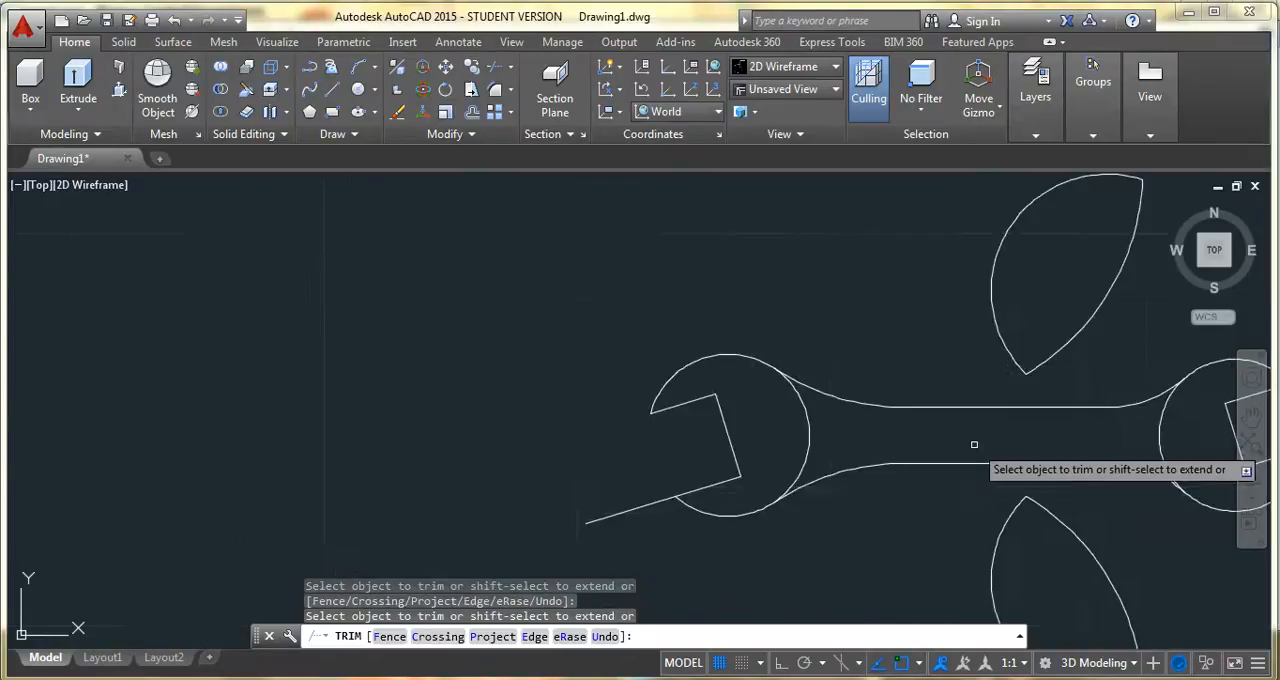
pyautogui.click(645, 503)
# Try trimming away the right head's inner arc where it meets the handle, then undo the whole Trim operation
pyautogui.click(1251, 416)
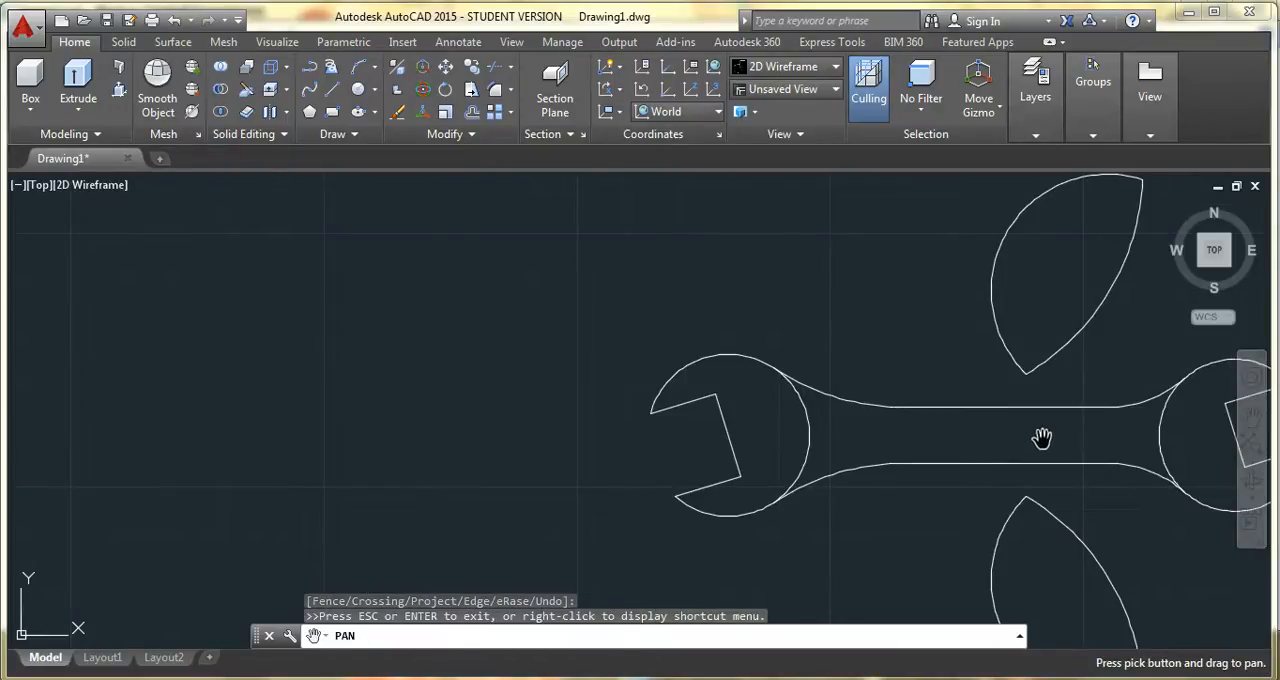
pyautogui.moveTo(1044, 437); pyautogui.dragTo(754, 408)
pyautogui.press('Escape')
pyautogui.click(906, 443)
pyautogui.click(832, 411)
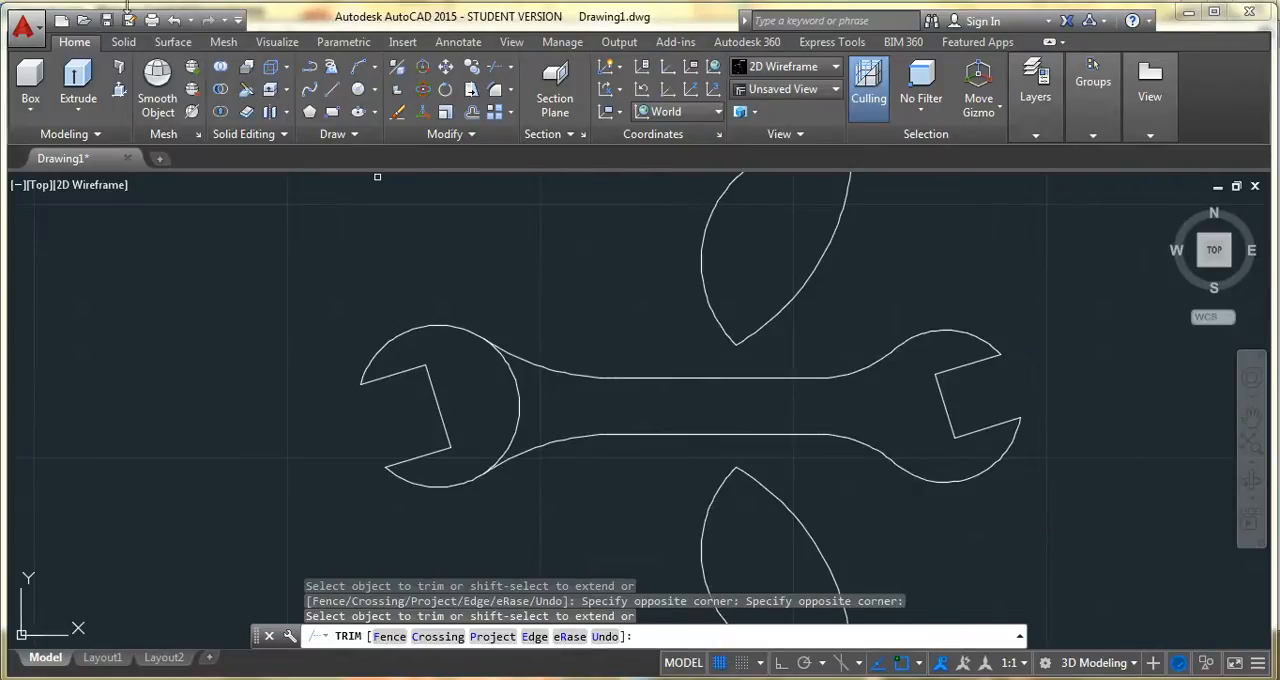
pyautogui.click(174, 22)
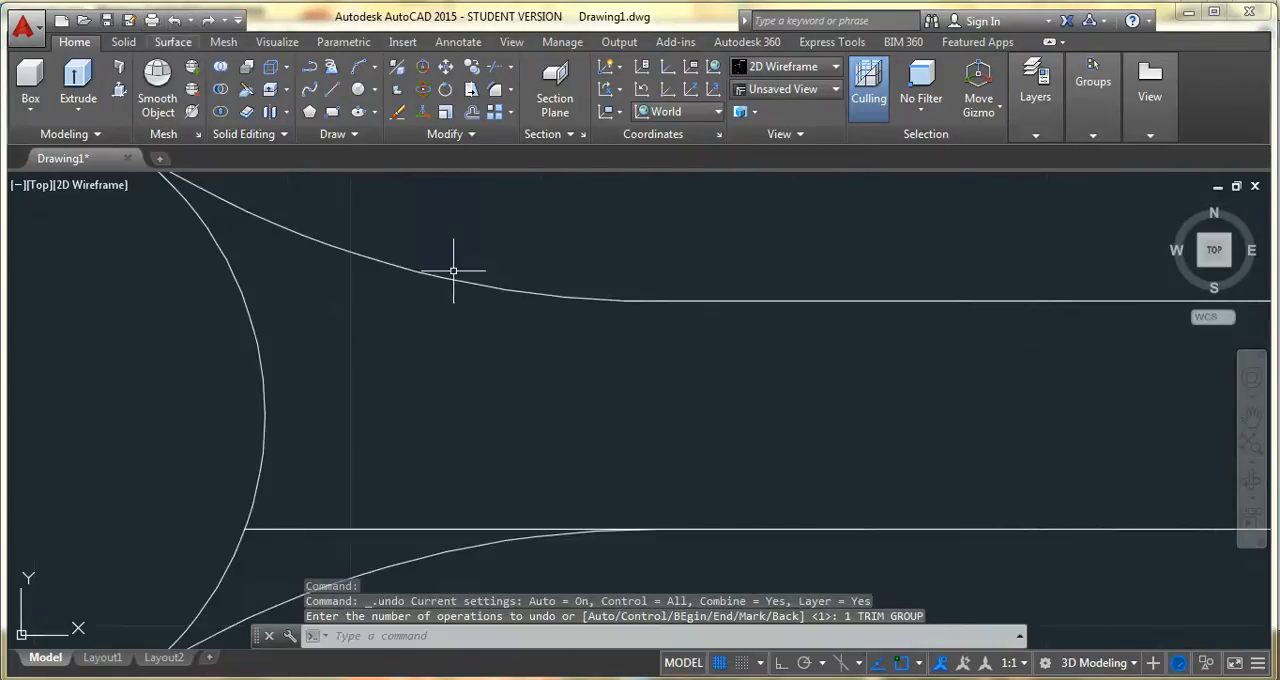
# Trim the handle's lower line back to its fillet near the left head and the lower jaw line back to the head circle
pyautogui.scroll(-5, 542, 417)
pyautogui.press('Escape')
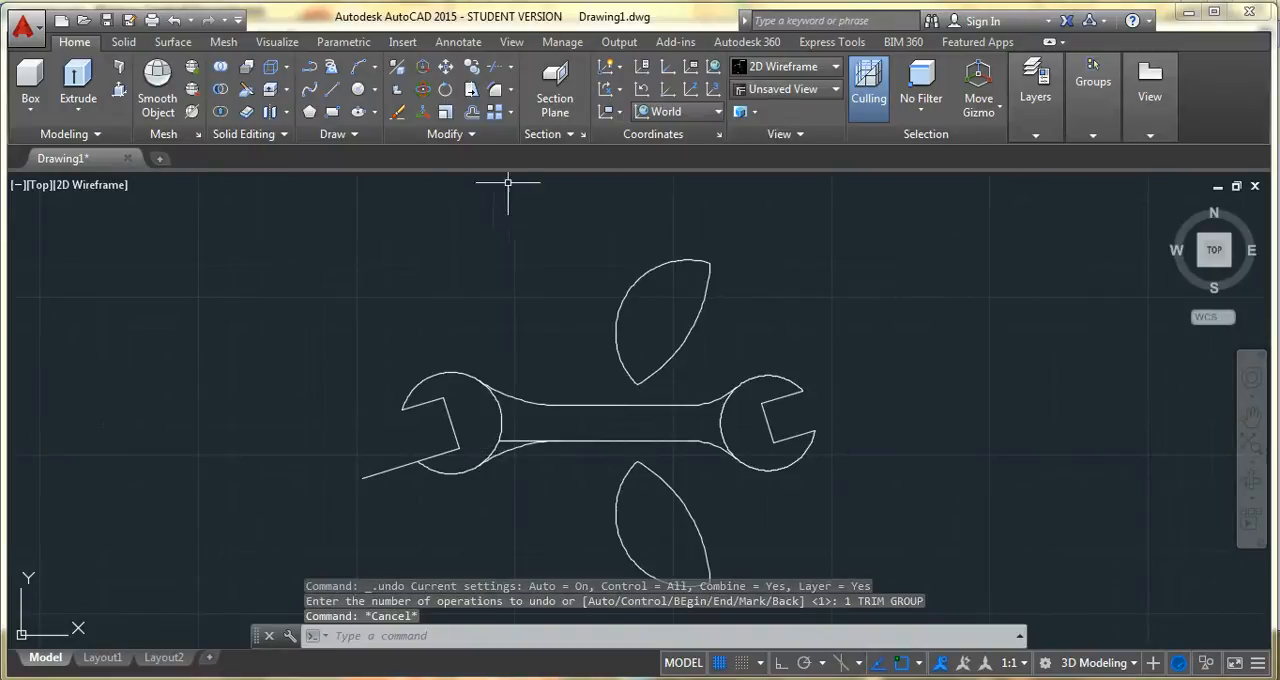
pyautogui.click(503, 68)
pyautogui.click(1009, 352)
pyautogui.click(948, 468)
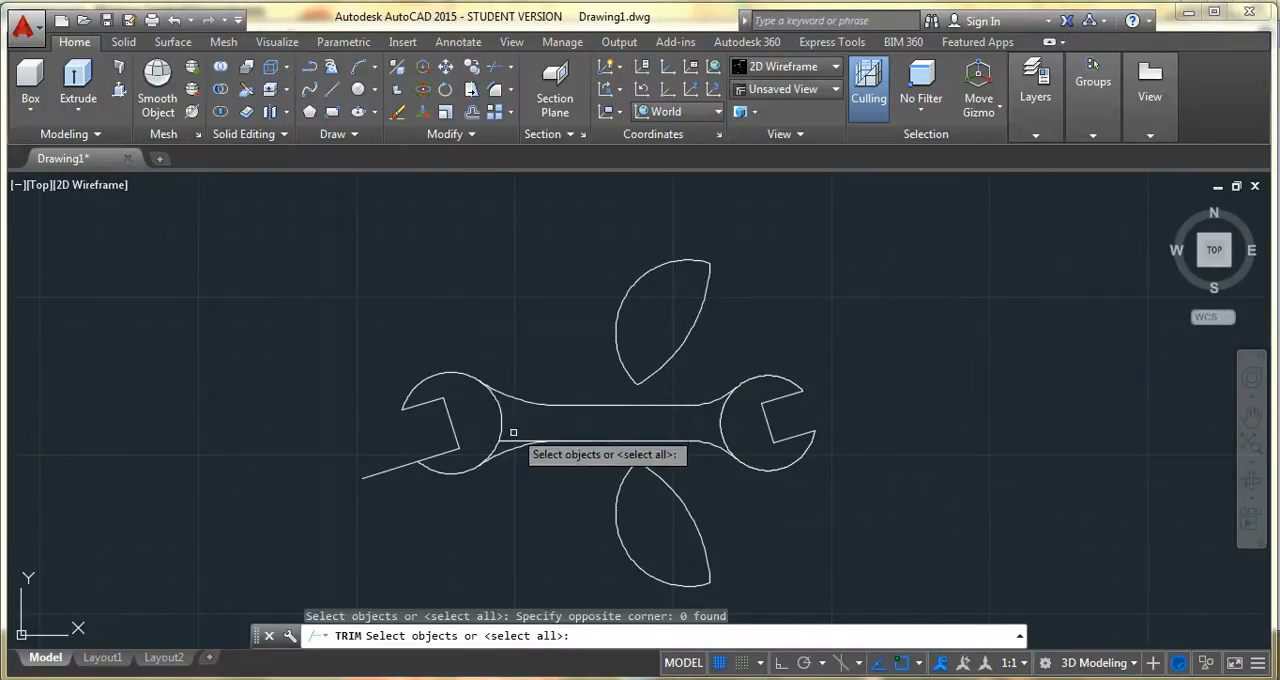
pyautogui.press('Return')
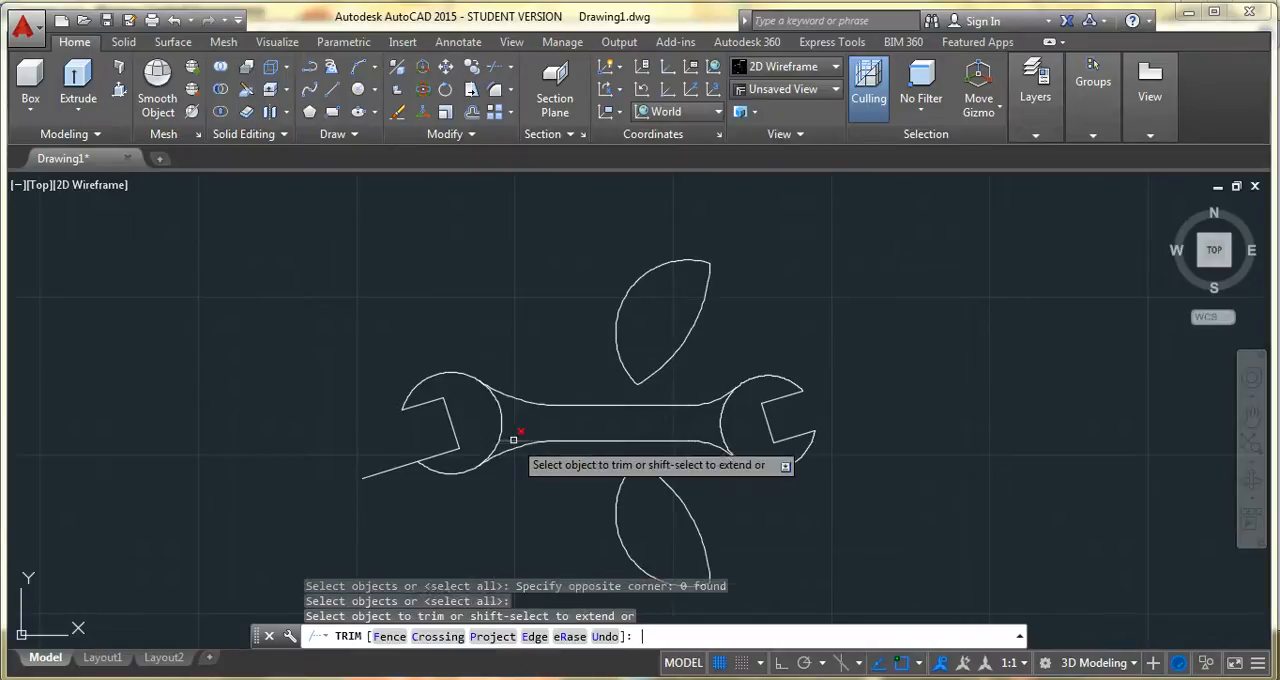
pyautogui.click(388, 470)
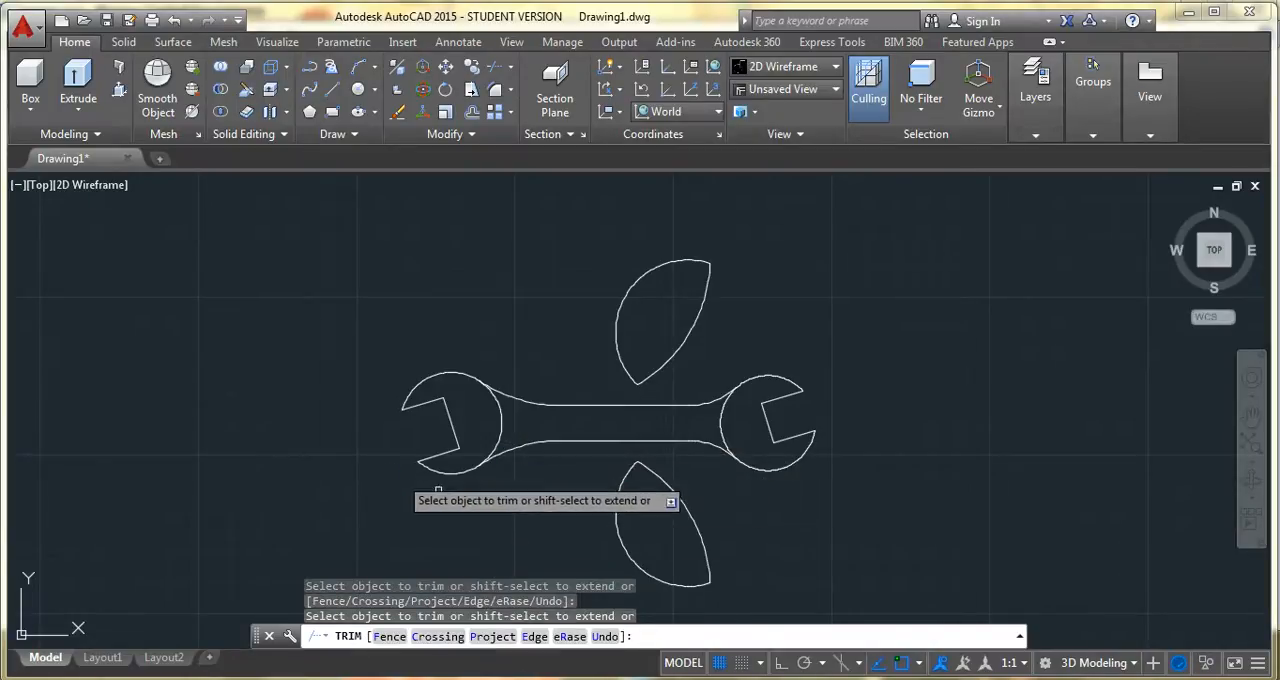
pyautogui.press('Escape')
# Erase the leaf-shaped arcs above and below the handle, then compare the outline with the reference image in Windows Photo Viewer
pyautogui.click(726, 509)
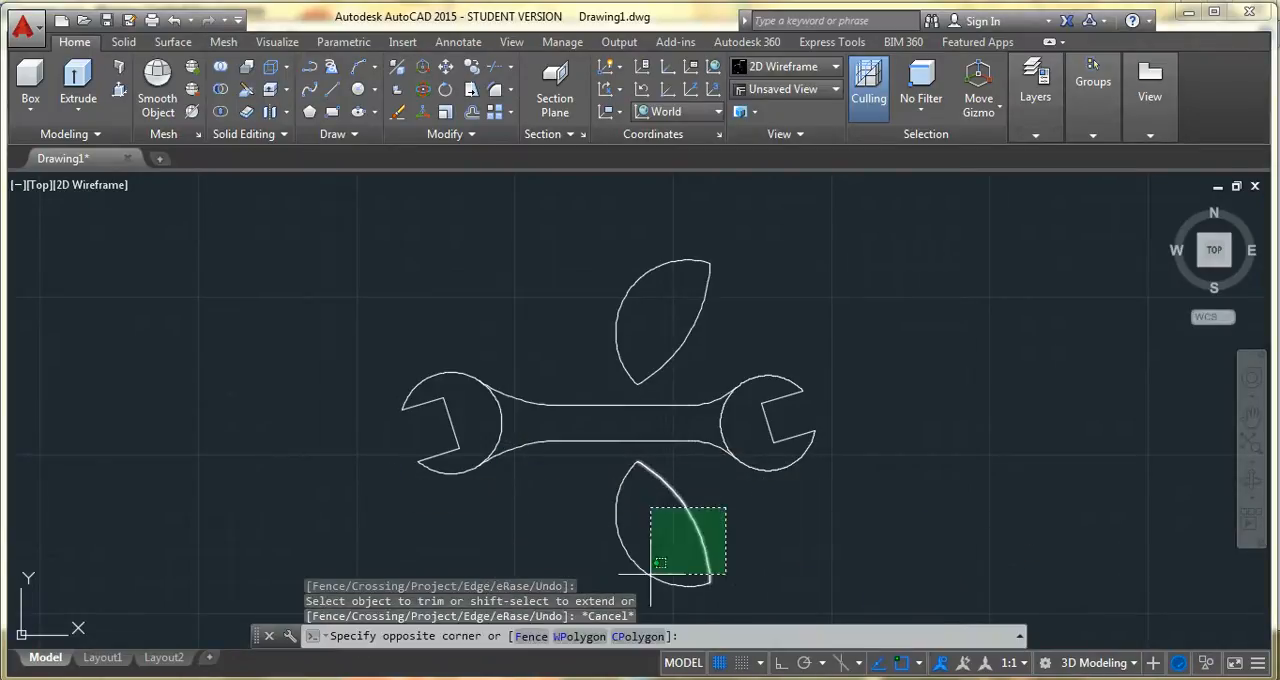
pyautogui.click(594, 563)
pyautogui.click(796, 255)
pyautogui.click(785, 268)
pyautogui.click(760, 269)
pyautogui.click(543, 337)
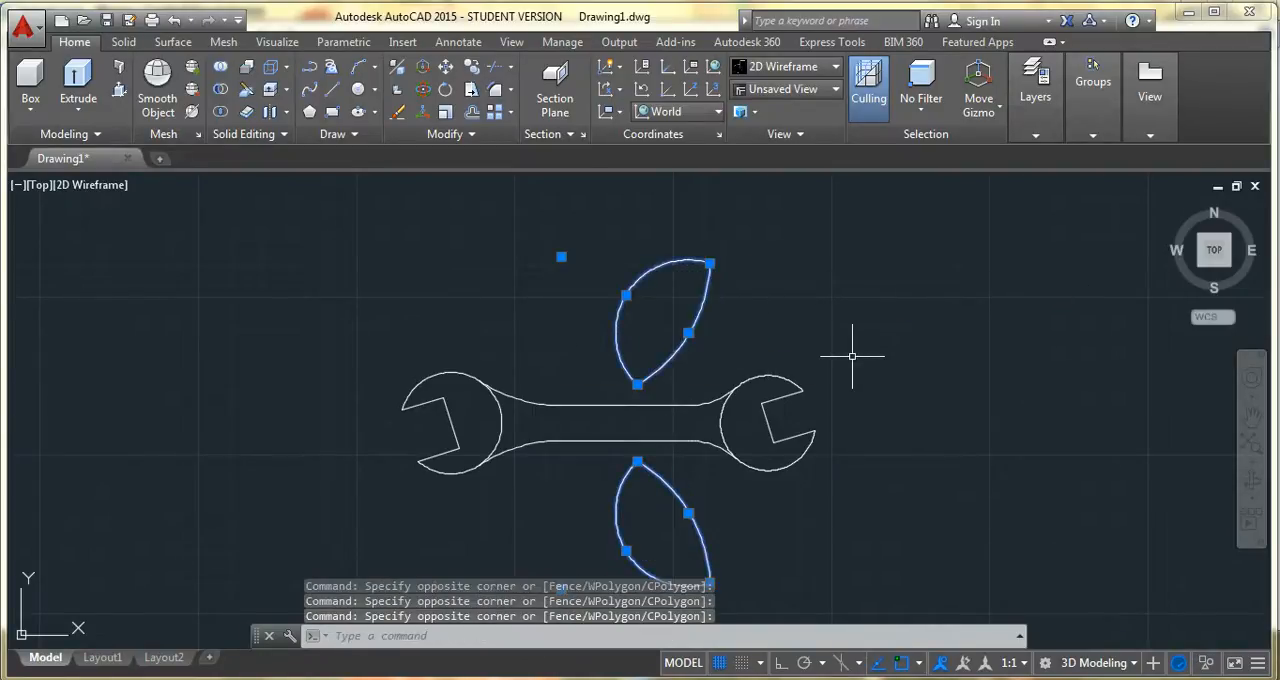
pyautogui.press('Delete')
pyautogui.scroll(2, 735, 467)
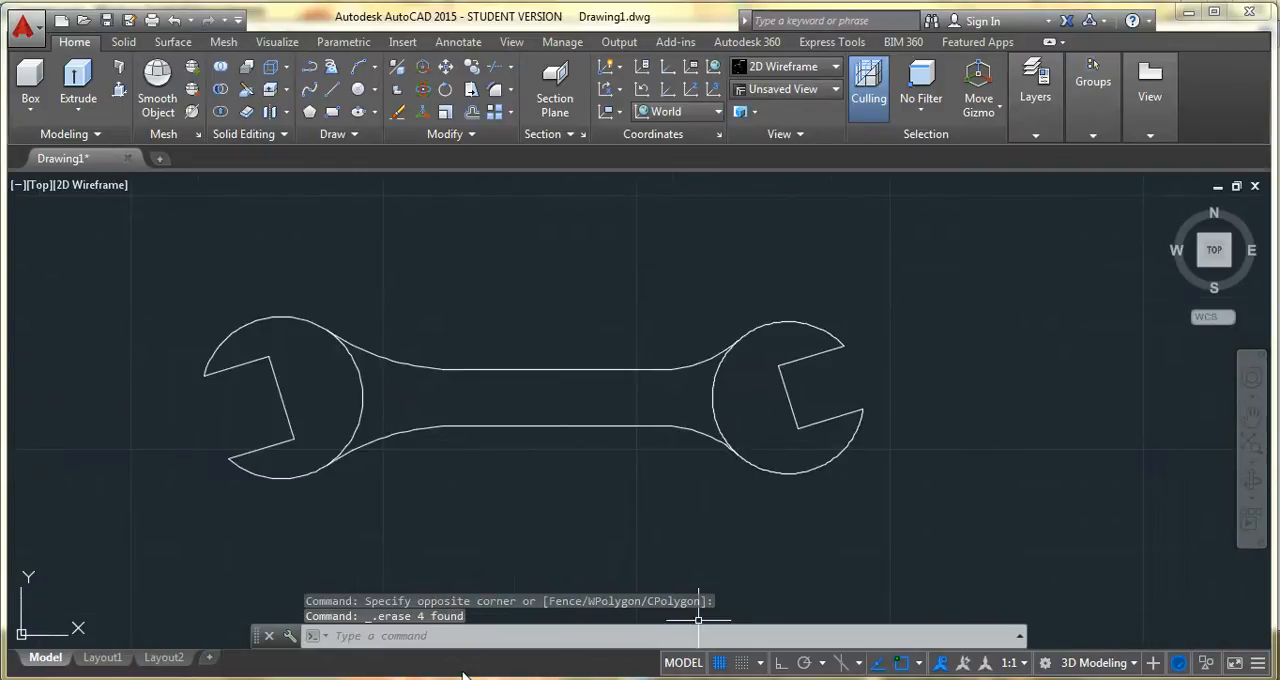
pyautogui.click(408, 607)
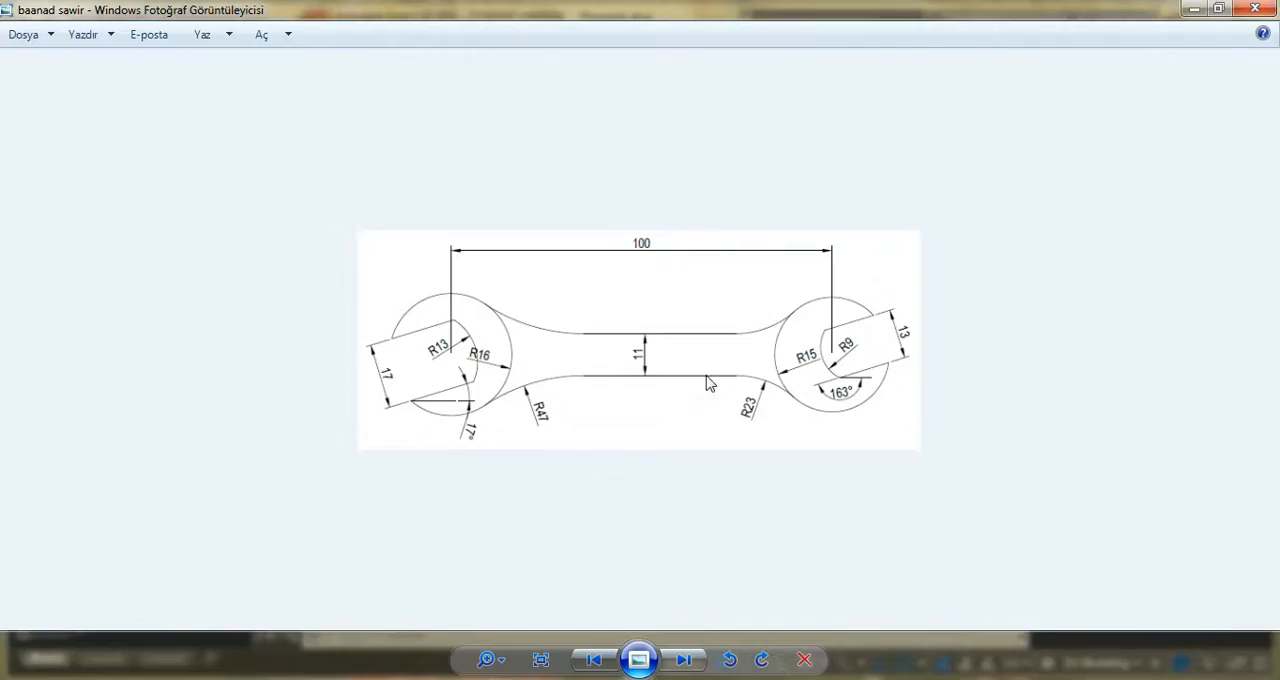
pyautogui.click(1194, 8)
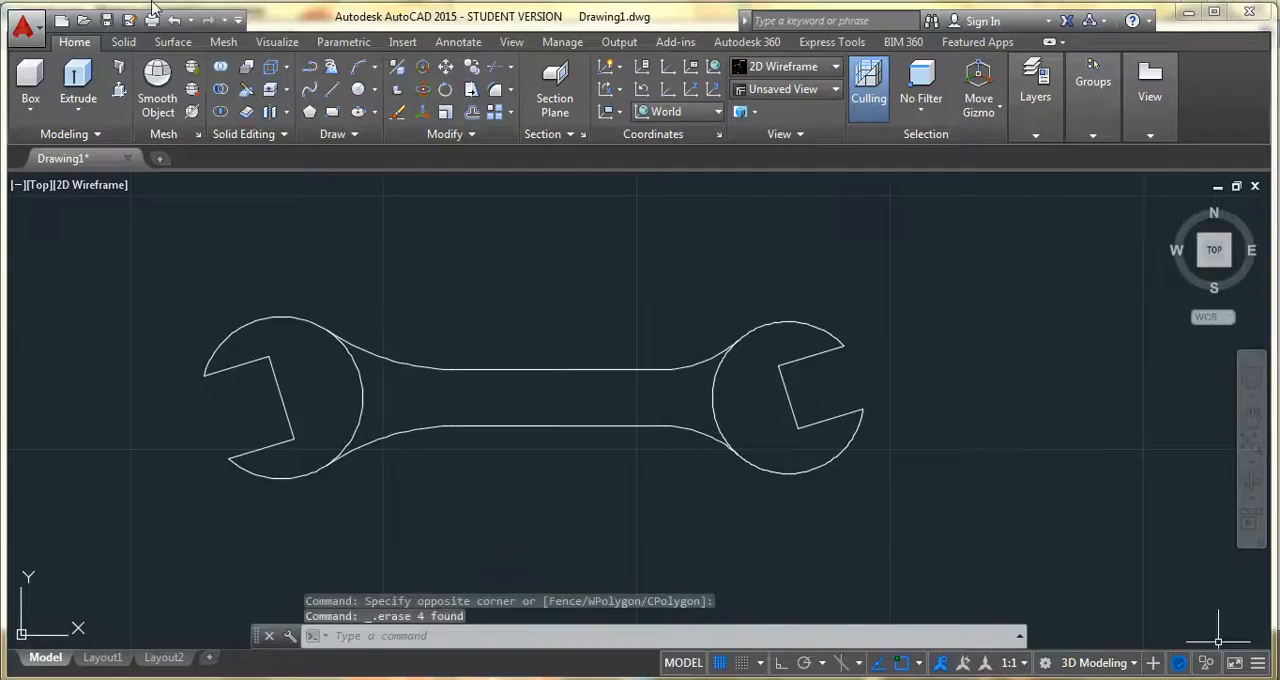
# Join all the segments of the wrench outline, covering both heads and the handle, into polylines
pyautogui.click(470, 134)
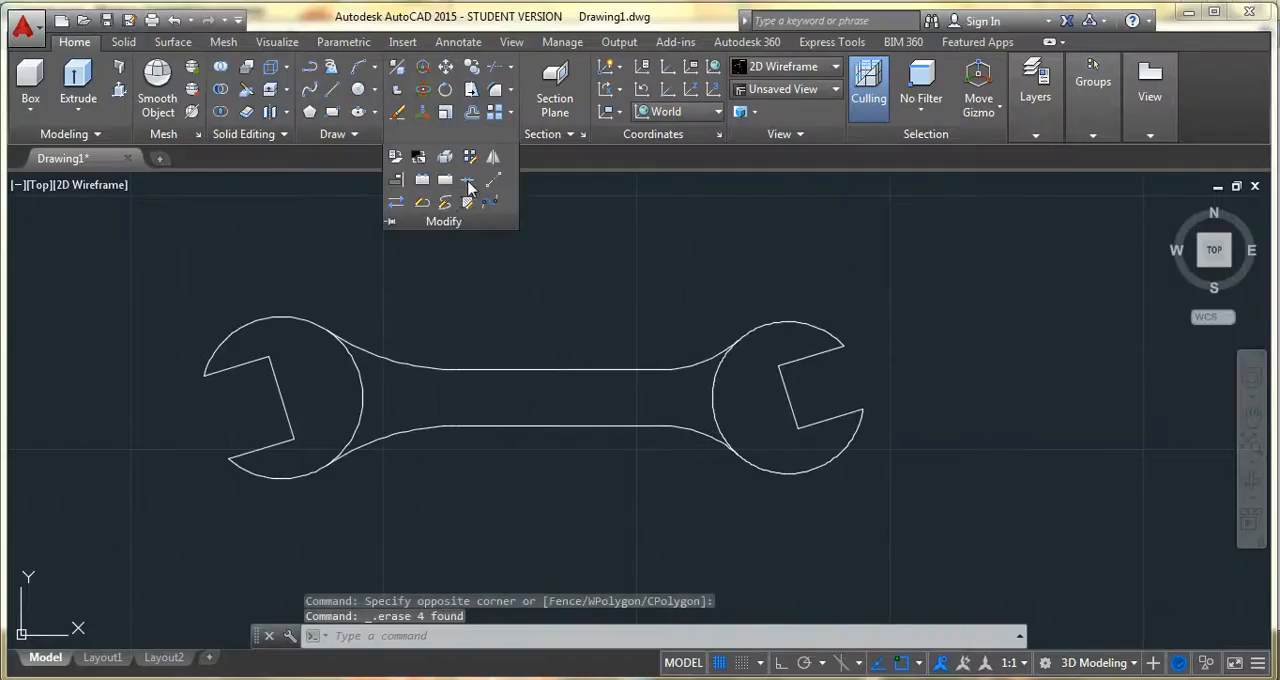
pyautogui.click(468, 181)
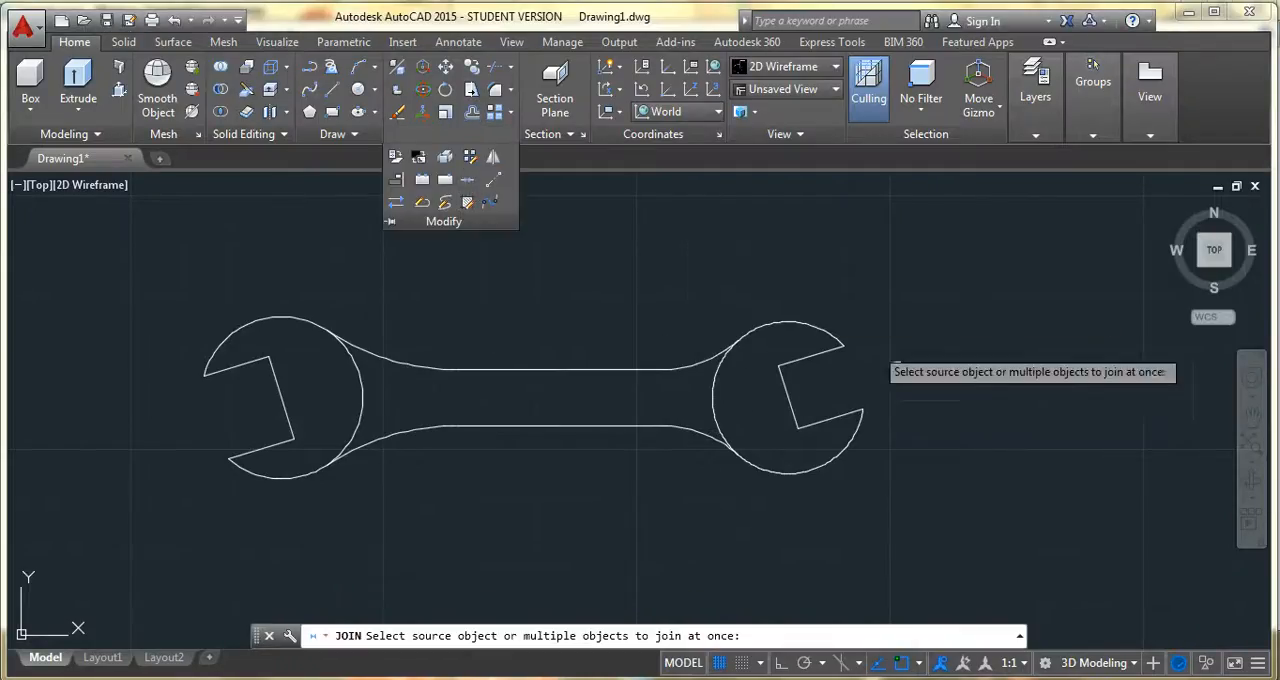
pyautogui.click(923, 294)
pyautogui.click(911, 486)
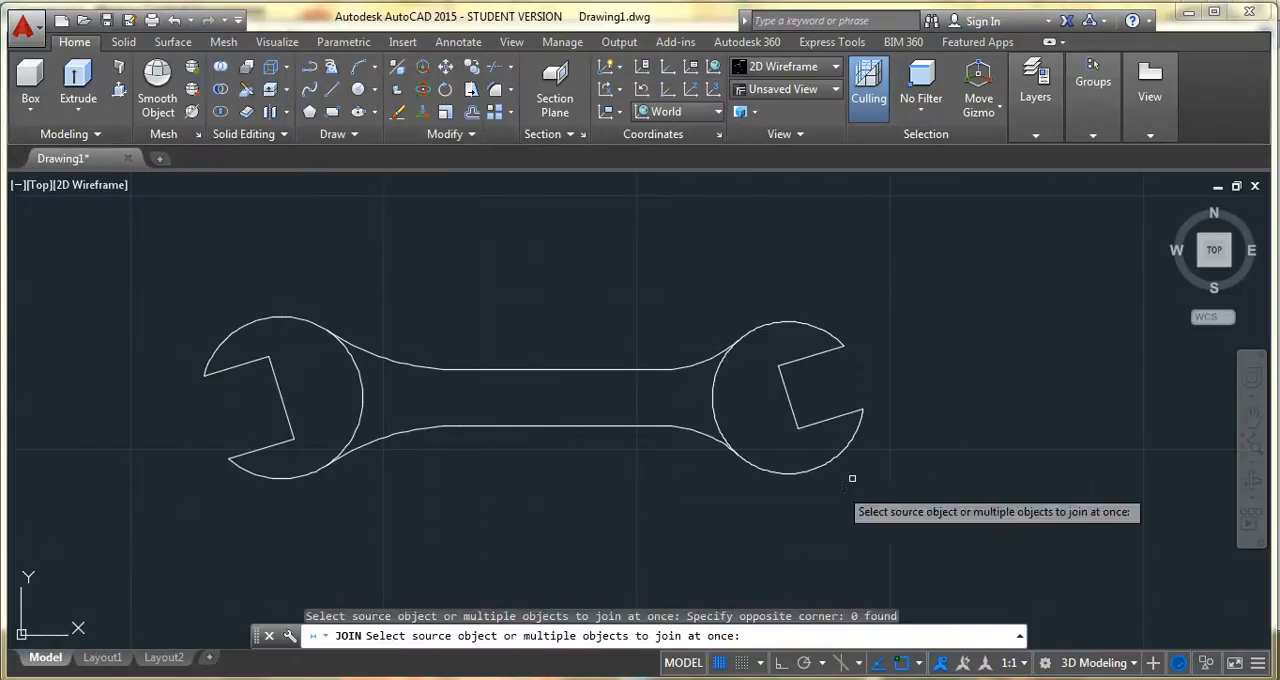
pyautogui.click(921, 290)
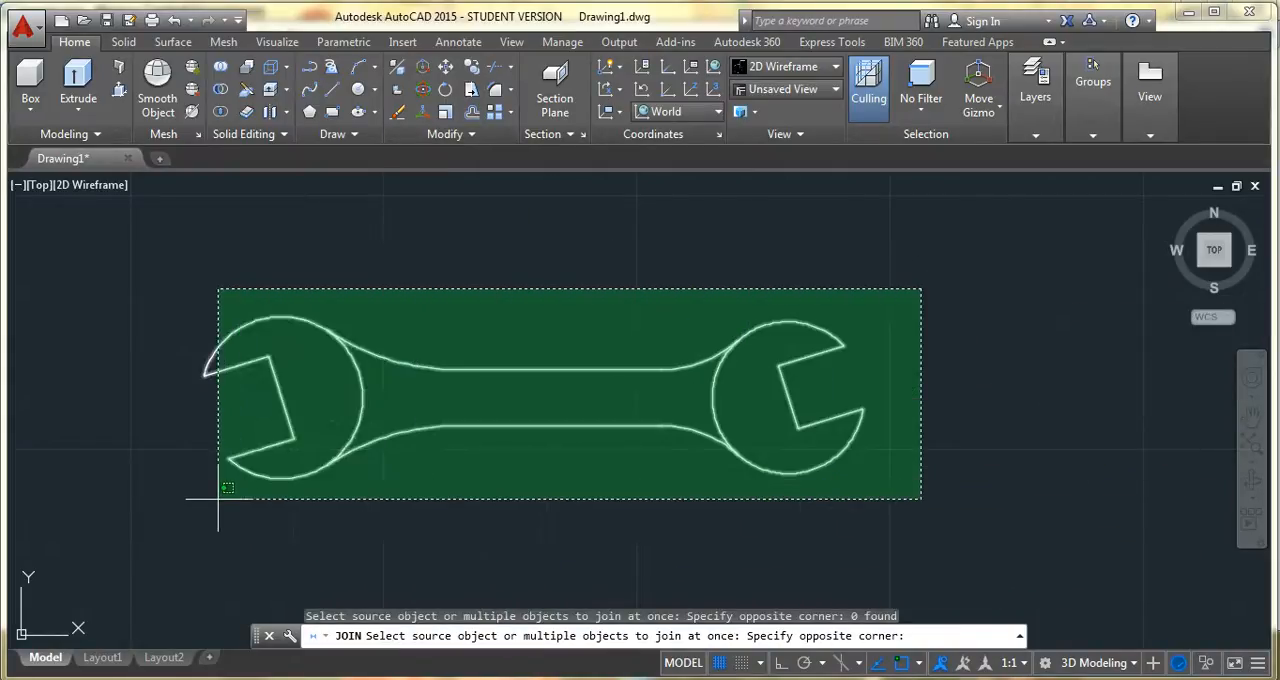
pyautogui.click(186, 503)
pyautogui.press('Return')
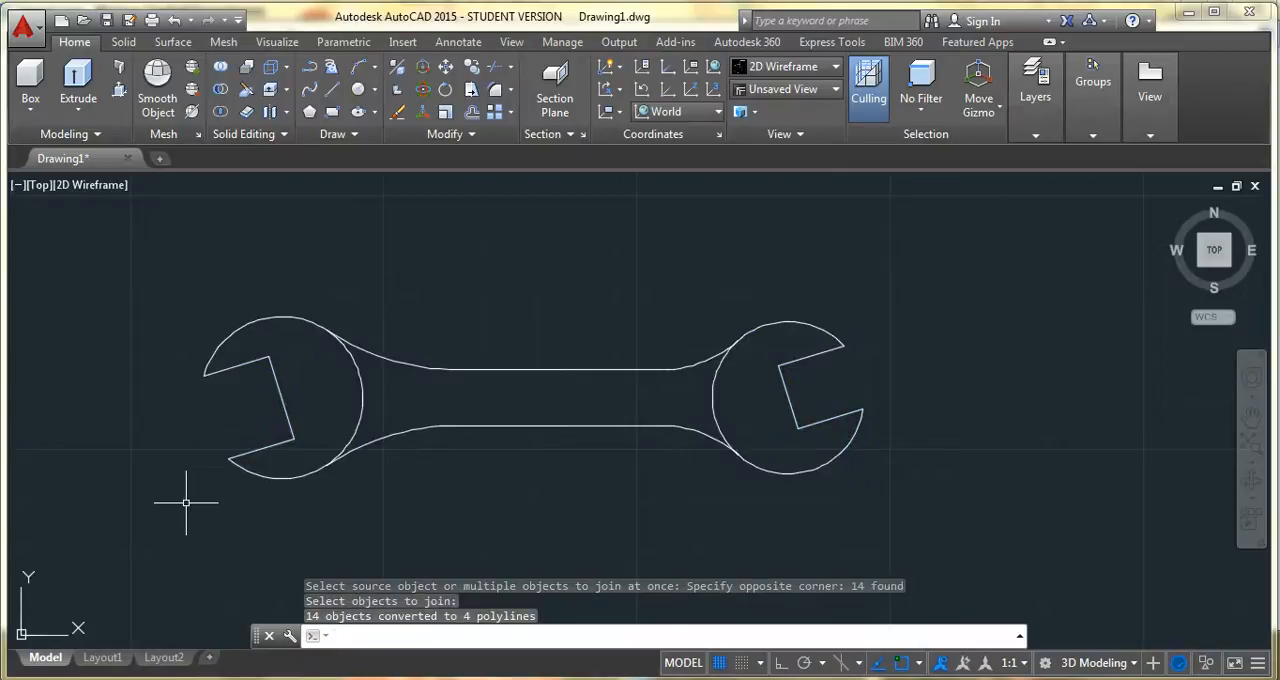
# Copy the whole wrench outline 35 units straight up with Ortho on, using the left end of the handle's upper line as base point
pyautogui.click(472, 67)
pyautogui.click(890, 294)
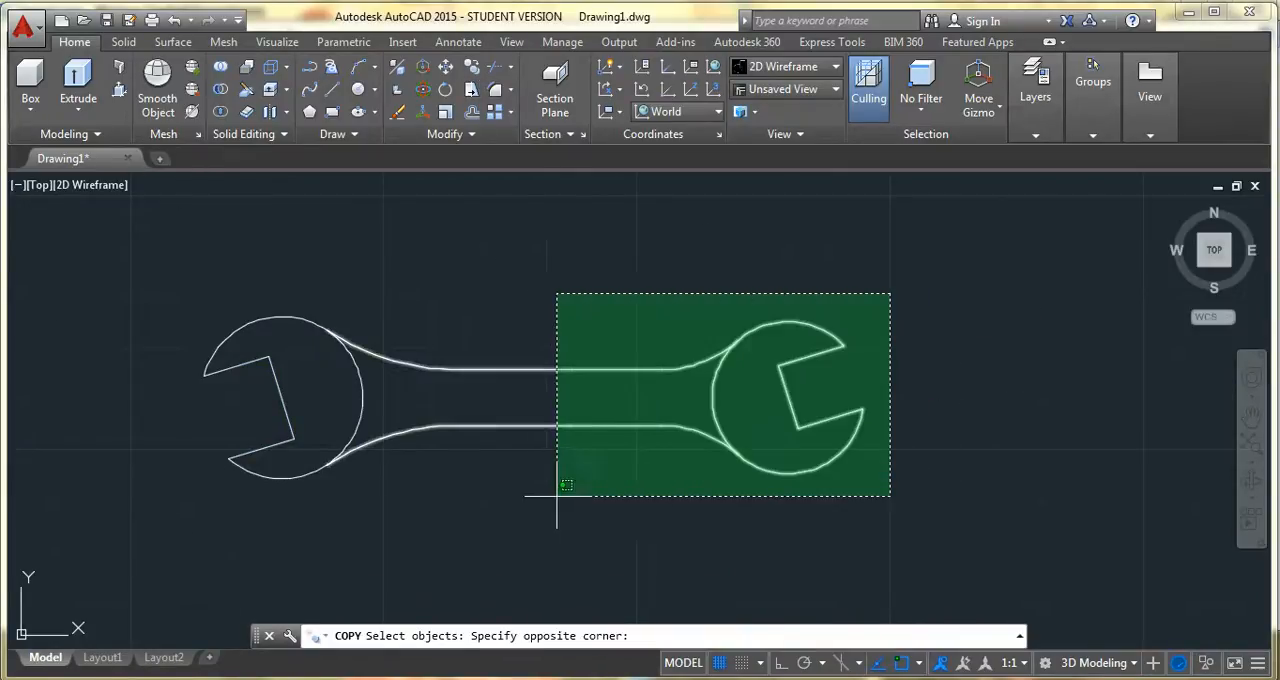
pyautogui.click(184, 513)
pyautogui.press('Return')
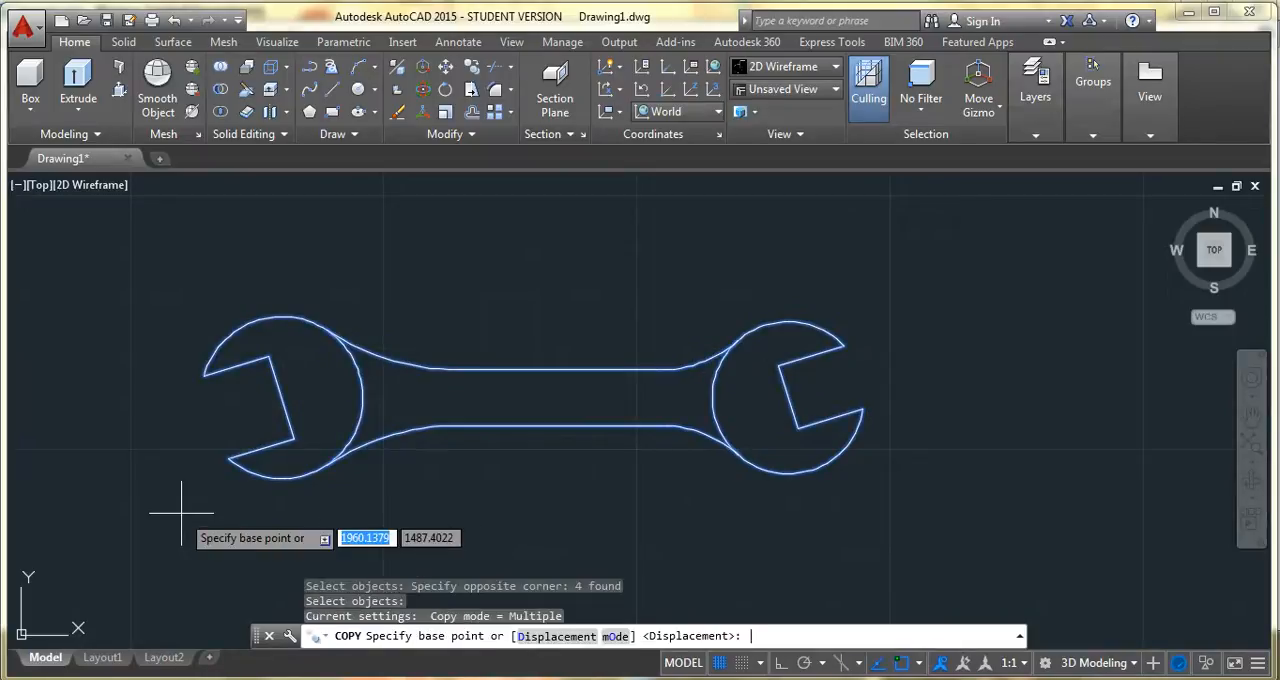
pyautogui.click(470, 365)
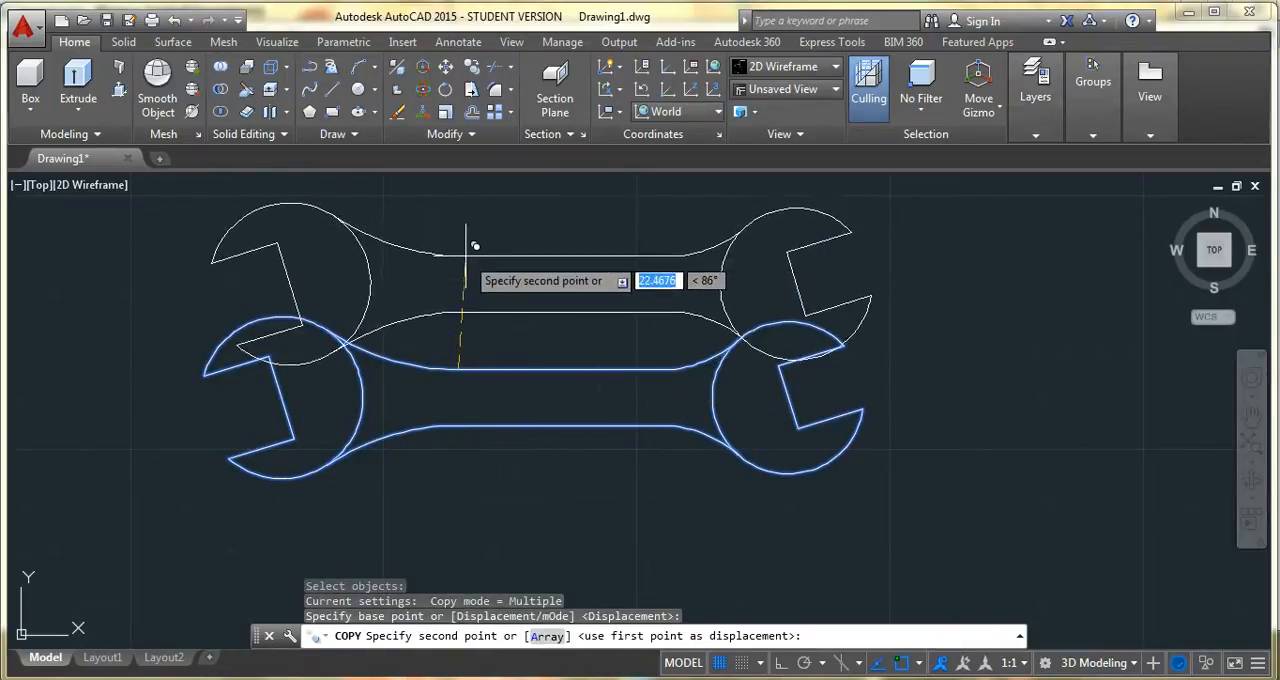
pyautogui.press('F8')
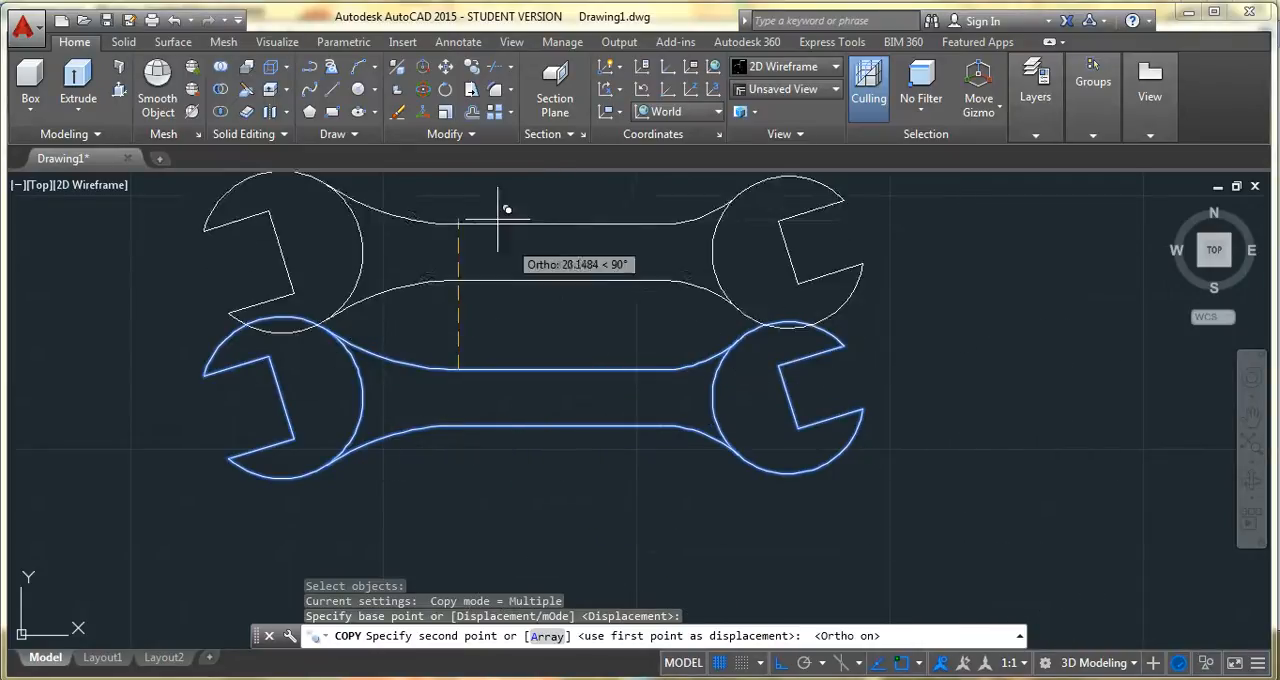
pyautogui.write('35')
pyautogui.press('Return')
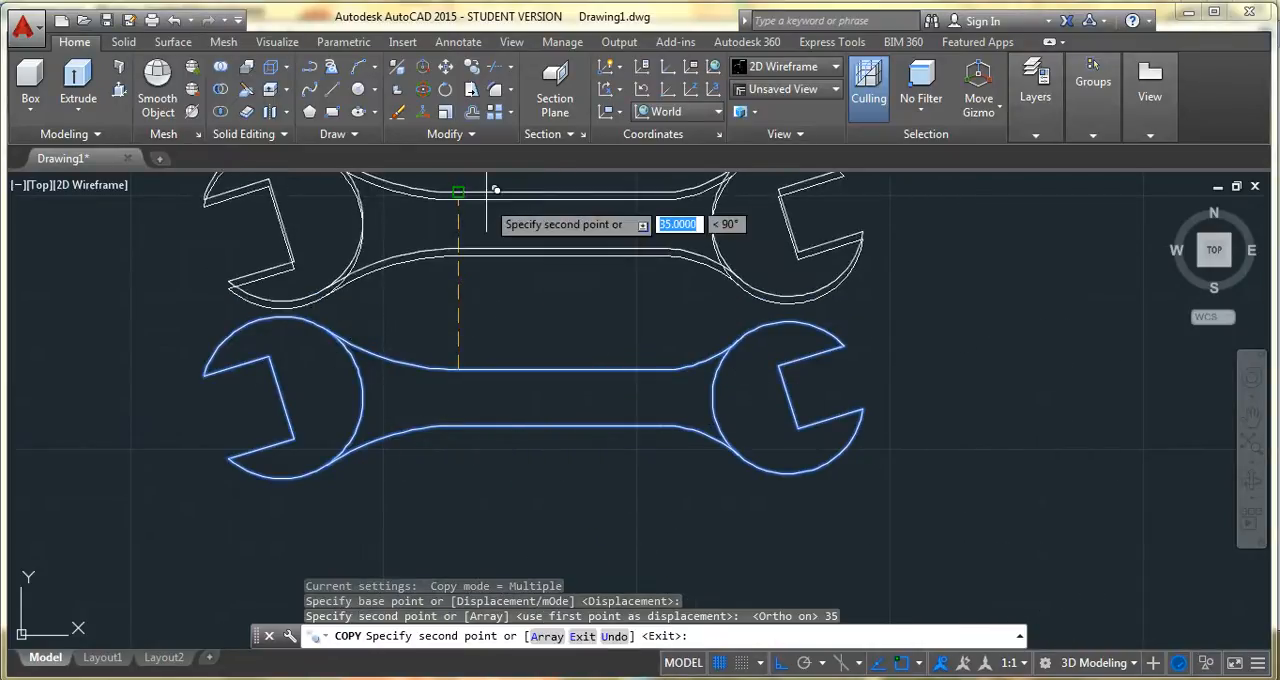
pyautogui.press('Escape')
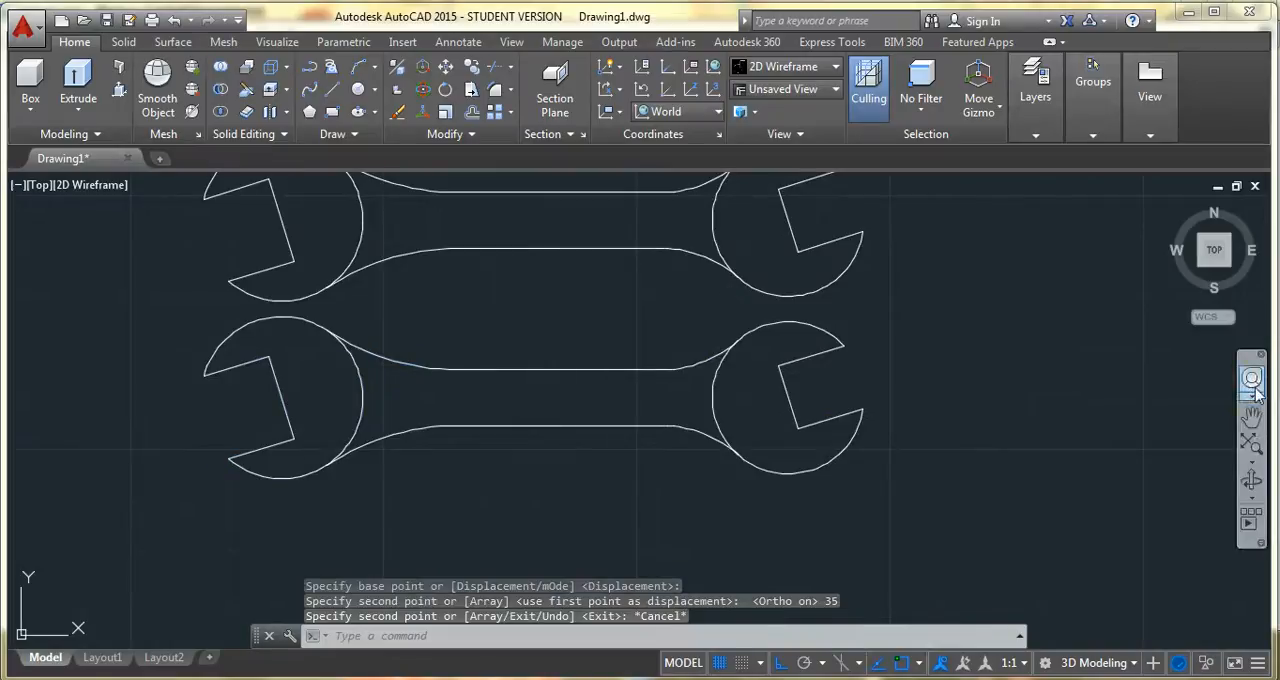
# Erase the upper and lower handle lines of the copied wrench, keeping only its two heads
pyautogui.click(1252, 417)
pyautogui.moveTo(591, 243); pyautogui.dragTo(694, 346)
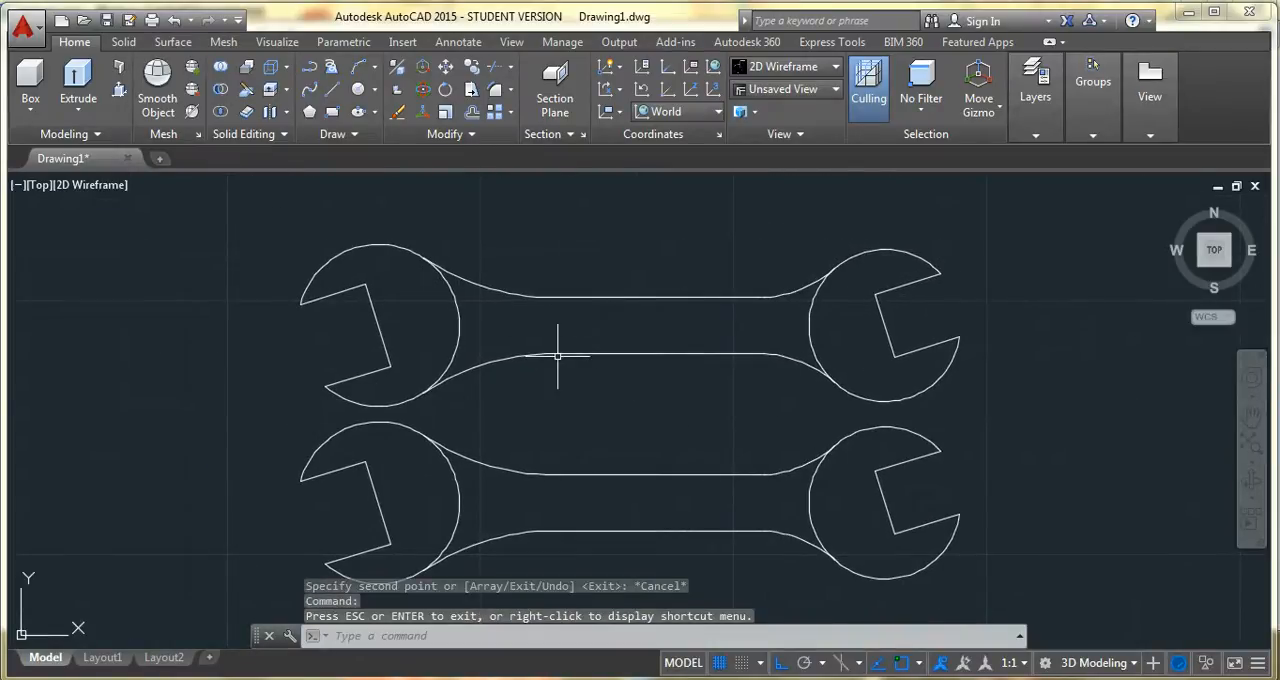
pyautogui.click(630, 262)
pyautogui.click(621, 365)
pyautogui.press('Delete')
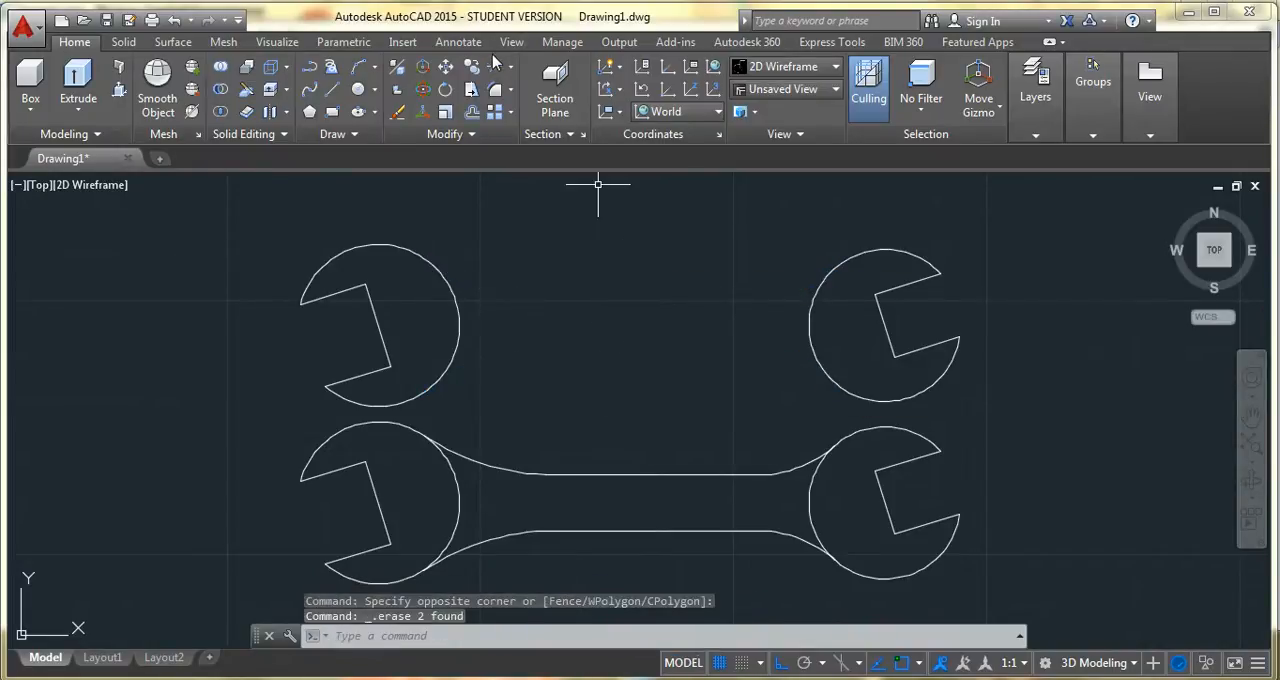
# Trim the outer arcs and jaw lines of both heads off the lower wrench, keeping the handle and the inner arcs closing its ends
pyautogui.write('tr')
pyautogui.press('Return')
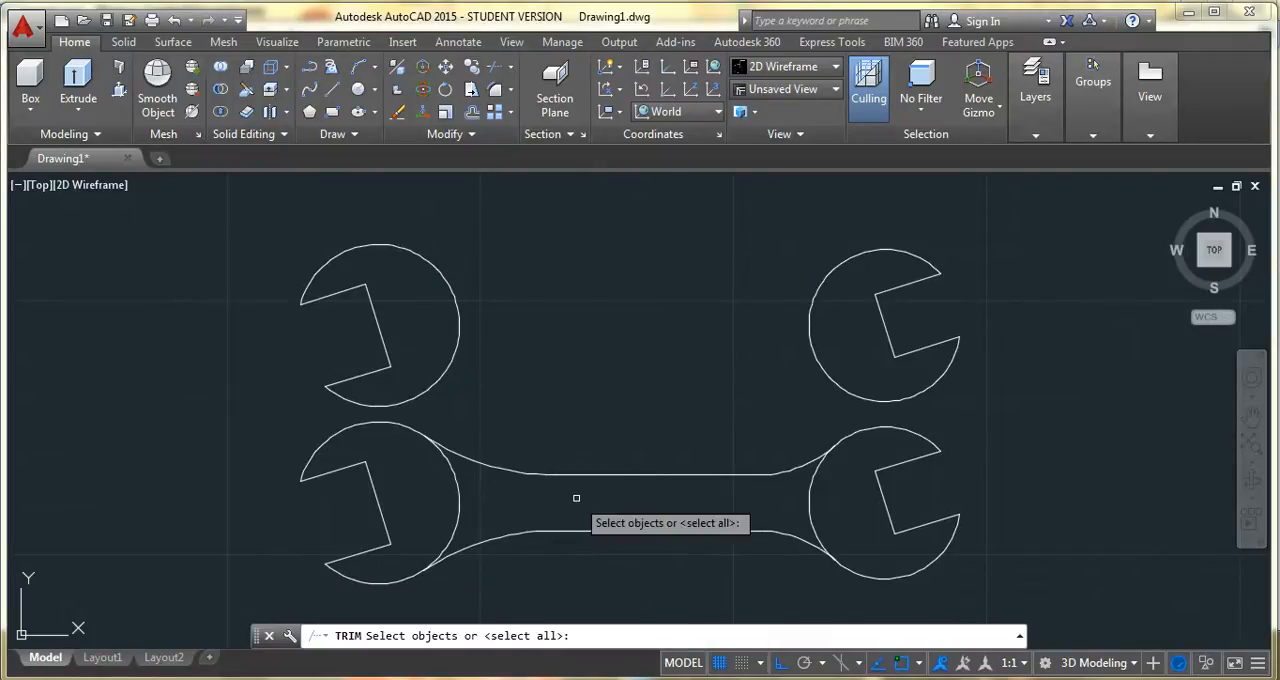
pyautogui.click(597, 314)
pyautogui.click(630, 418)
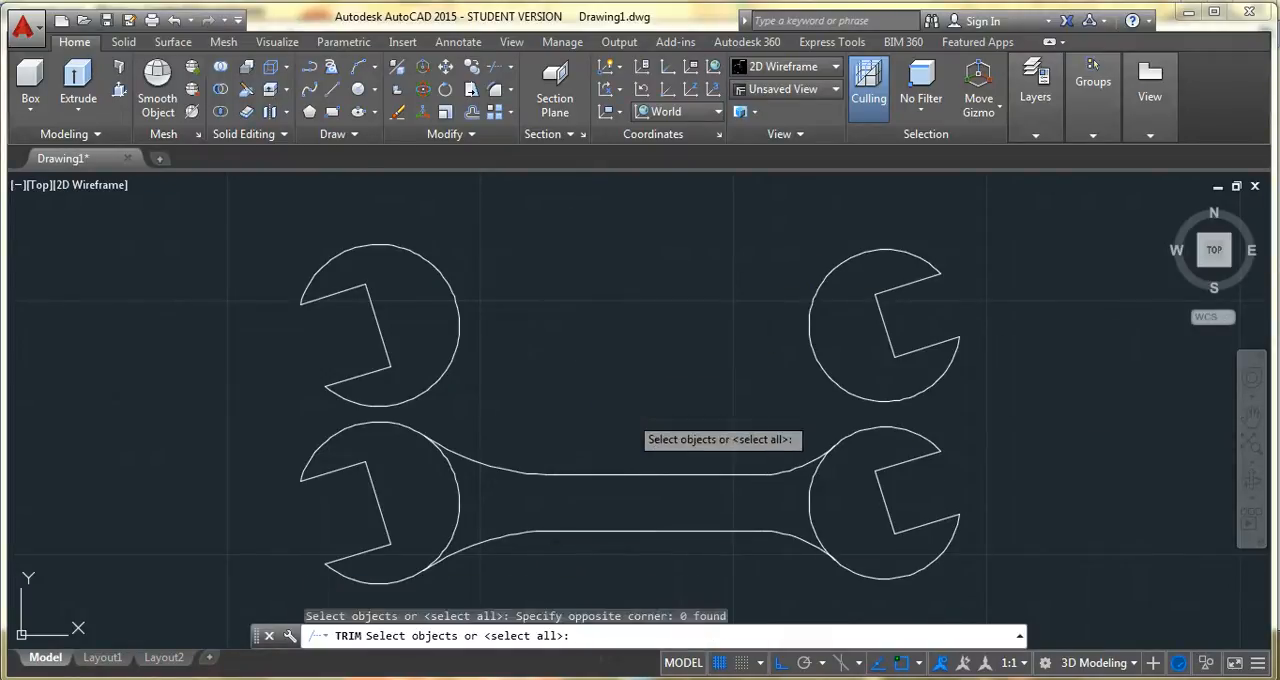
pyautogui.press('Return')
pyautogui.click(312, 438)
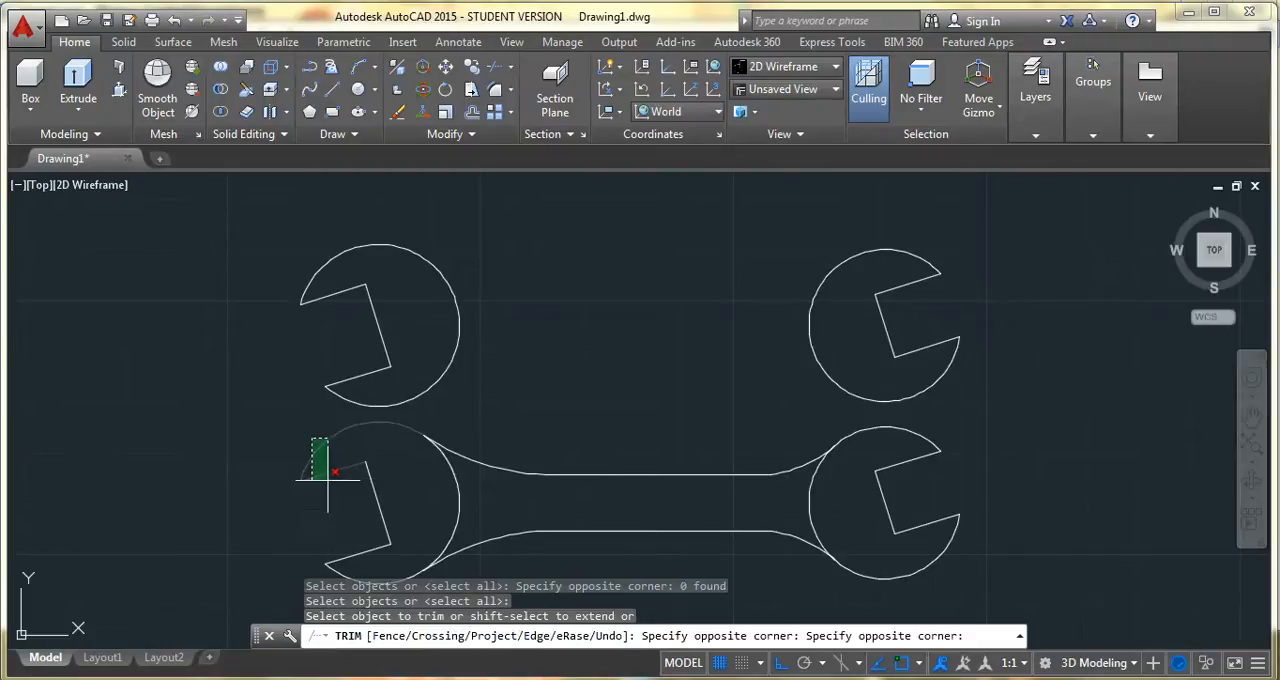
pyautogui.click(363, 570)
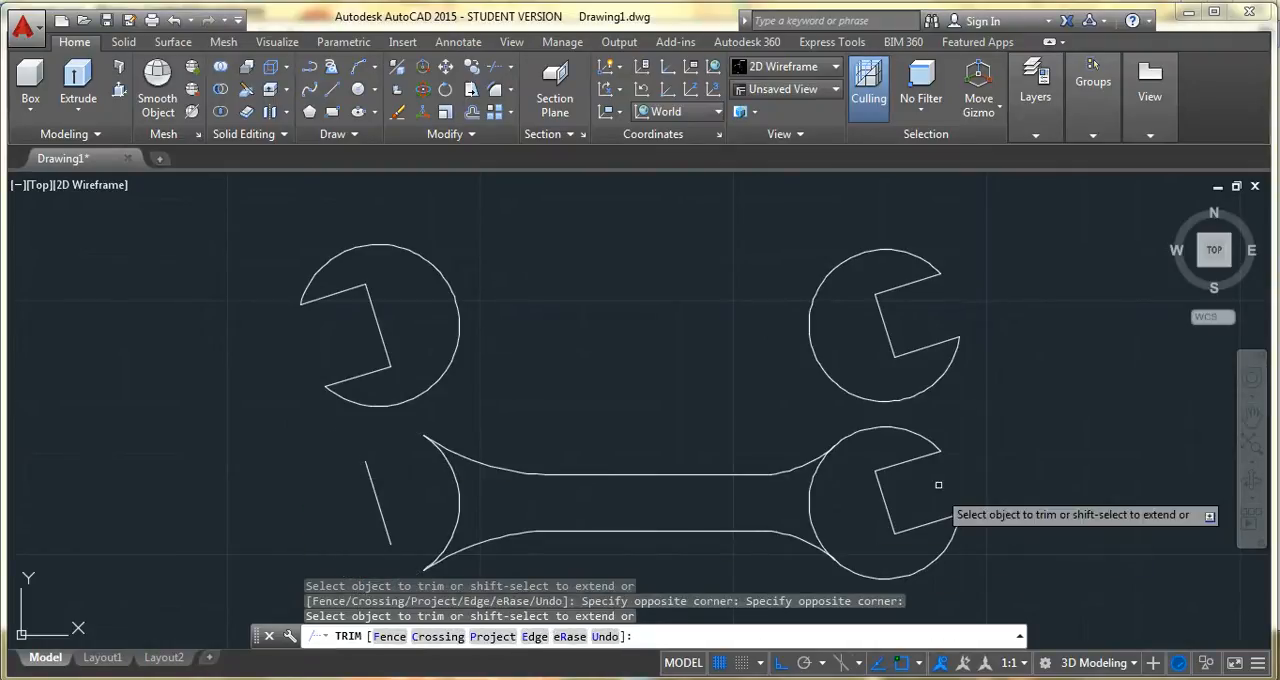
pyautogui.click(932, 421)
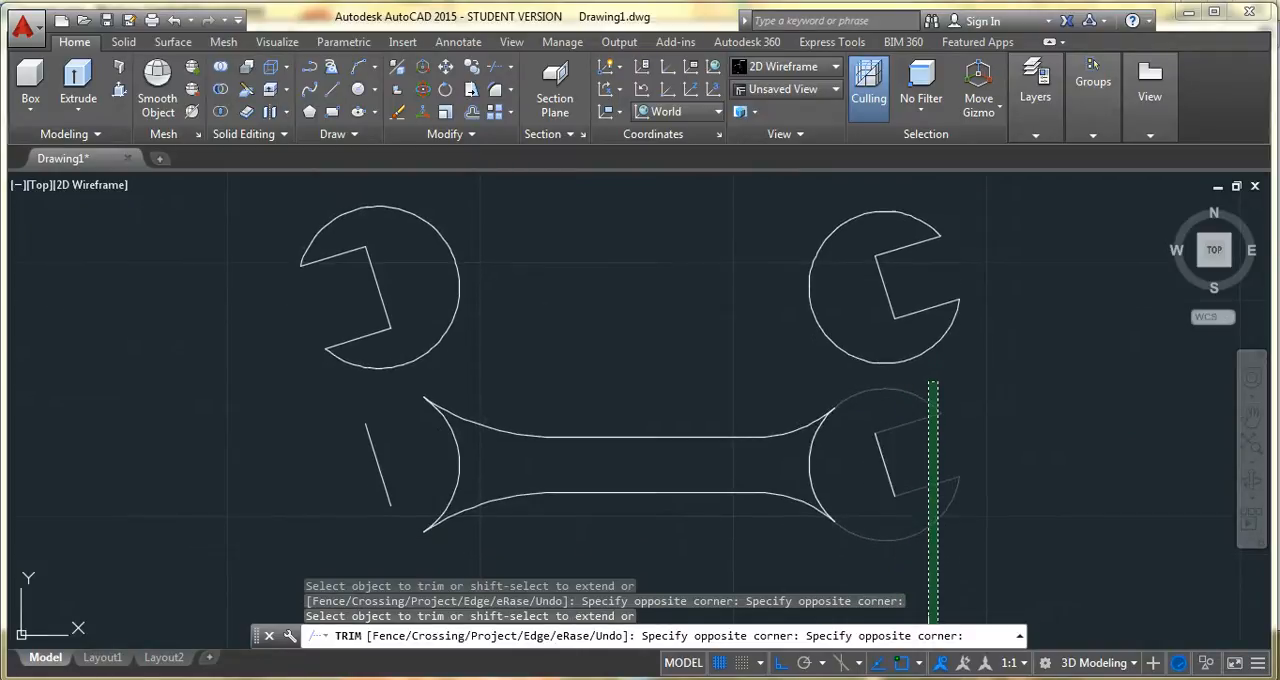
pyautogui.click(896, 545)
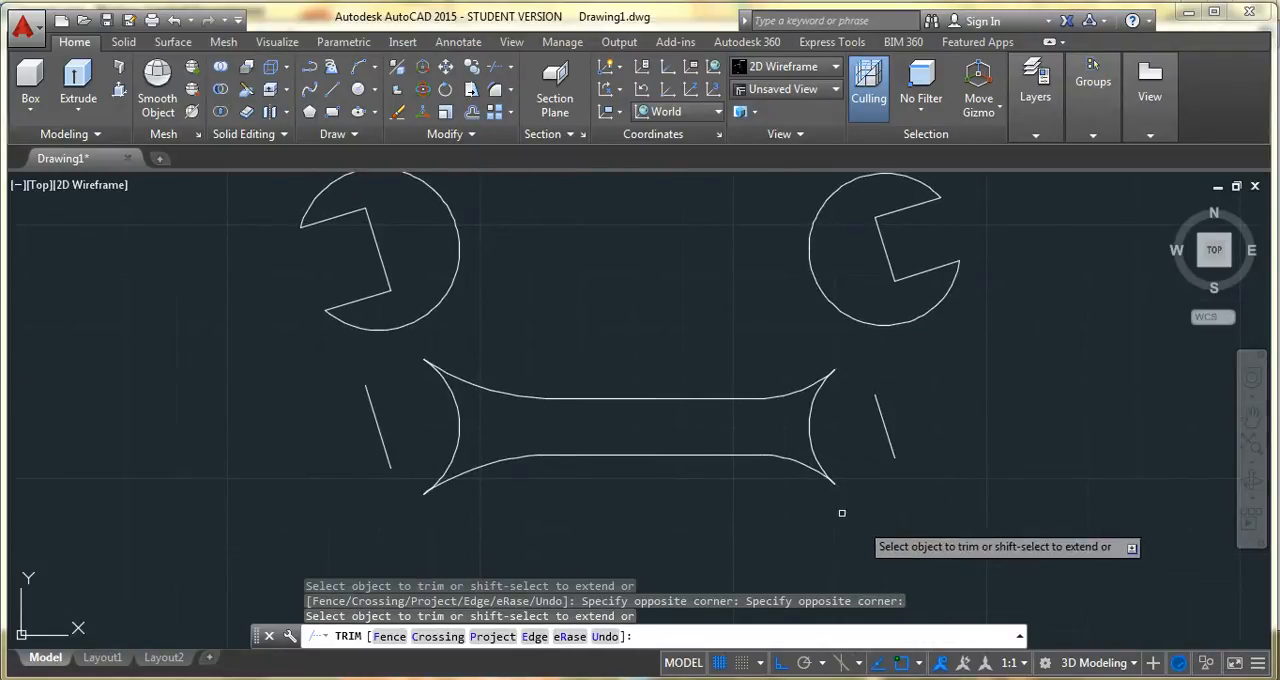
pyautogui.press('Escape')
# Erase the two leftover slanted jaw lines at either end of the trimmed handle
pyautogui.click(890, 432)
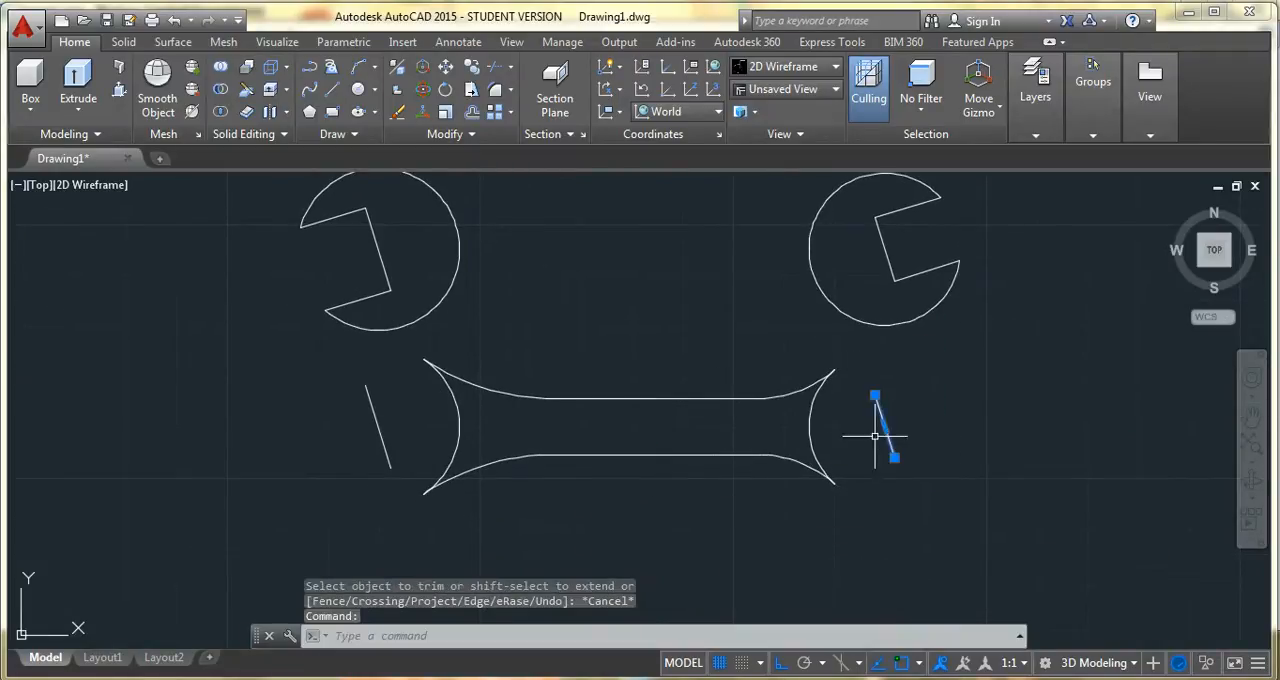
pyautogui.click(382, 448)
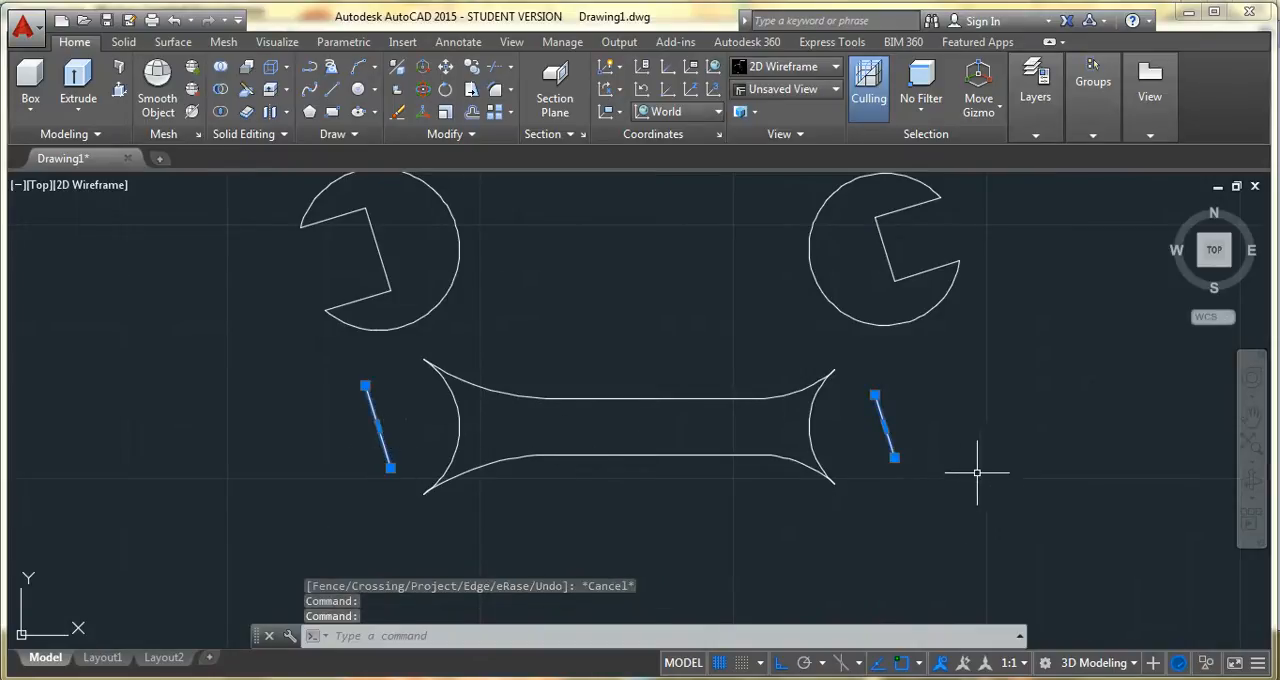
pyautogui.press('Delete')
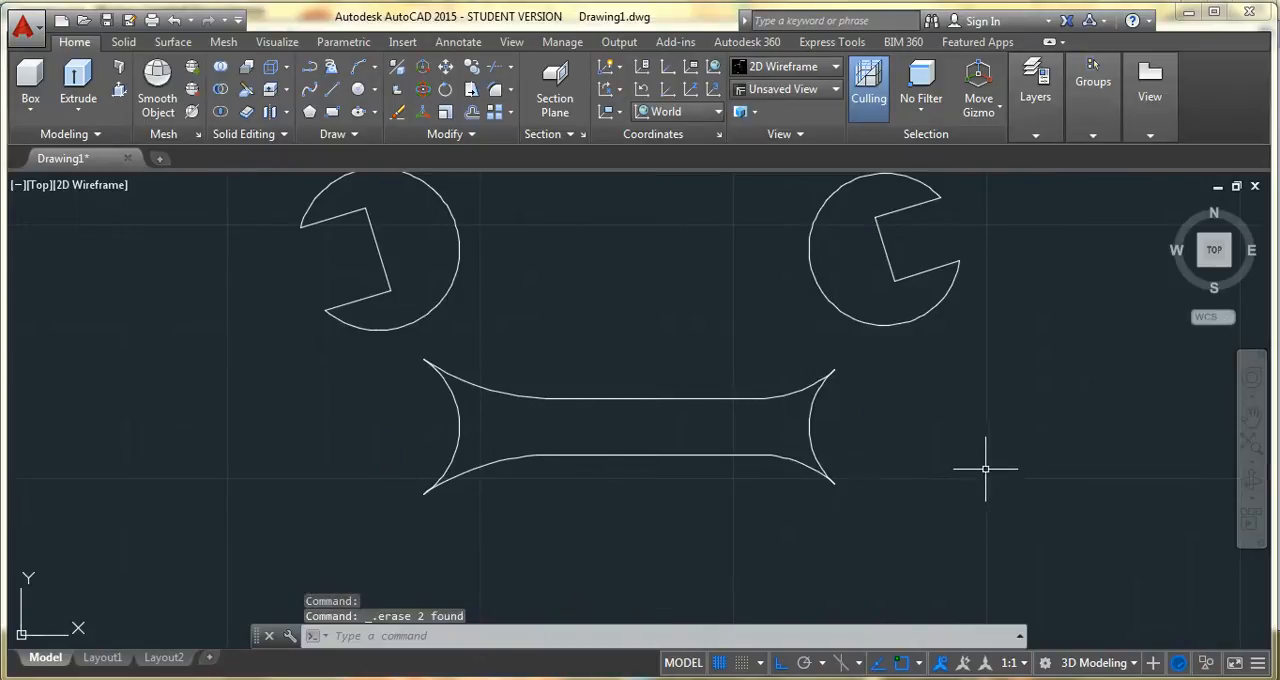
# Join the handle's upper and lower lines with its two end arcs into one closed polyline
pyautogui.click(476, 136)
pyautogui.click(469, 186)
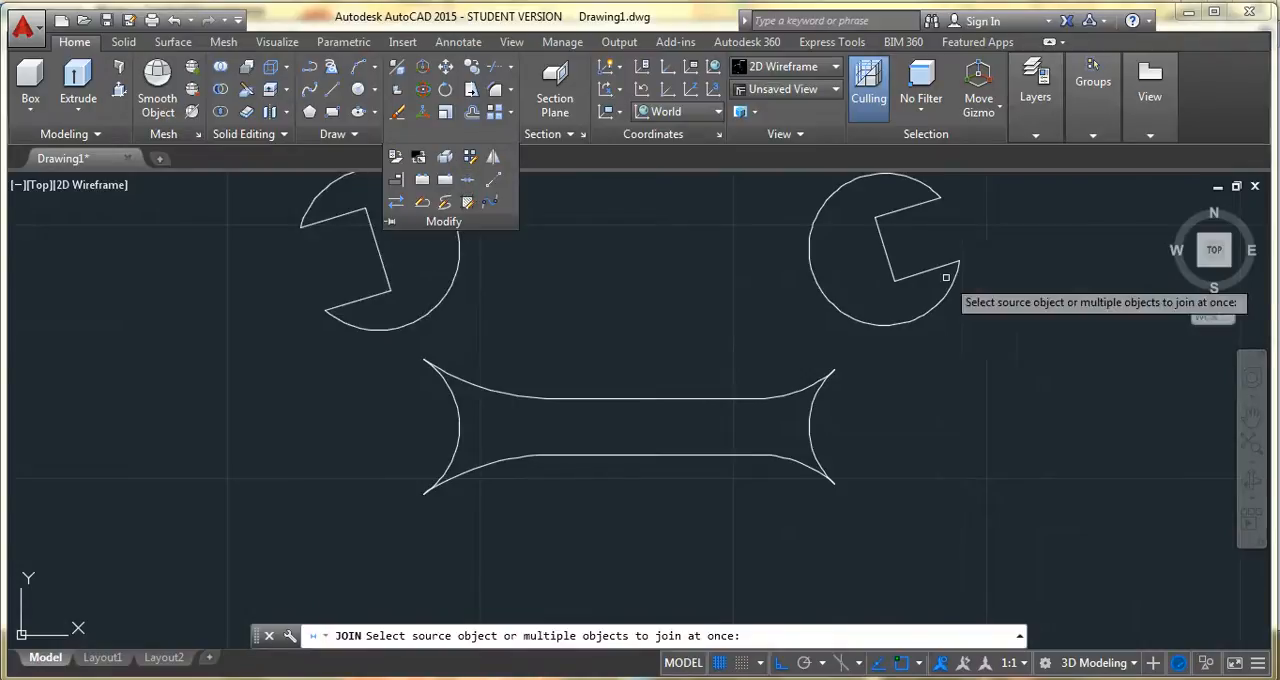
pyautogui.click(1018, 200)
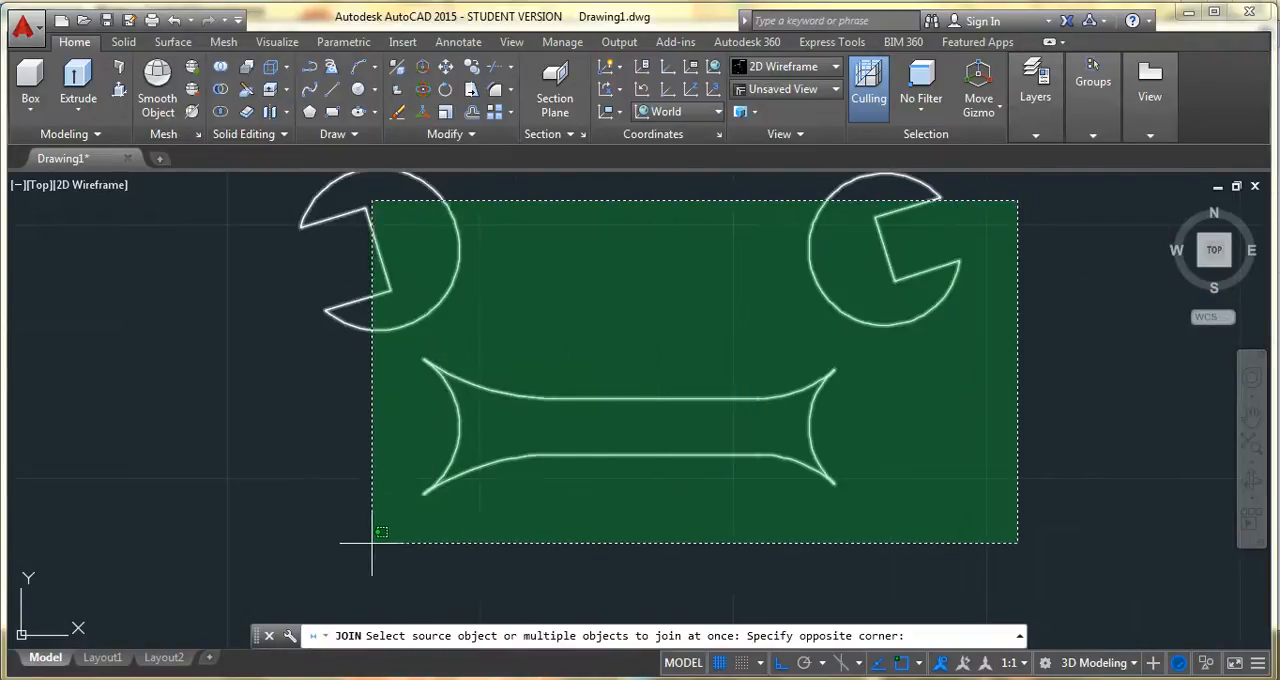
pyautogui.click(340, 537)
pyautogui.press('Return')
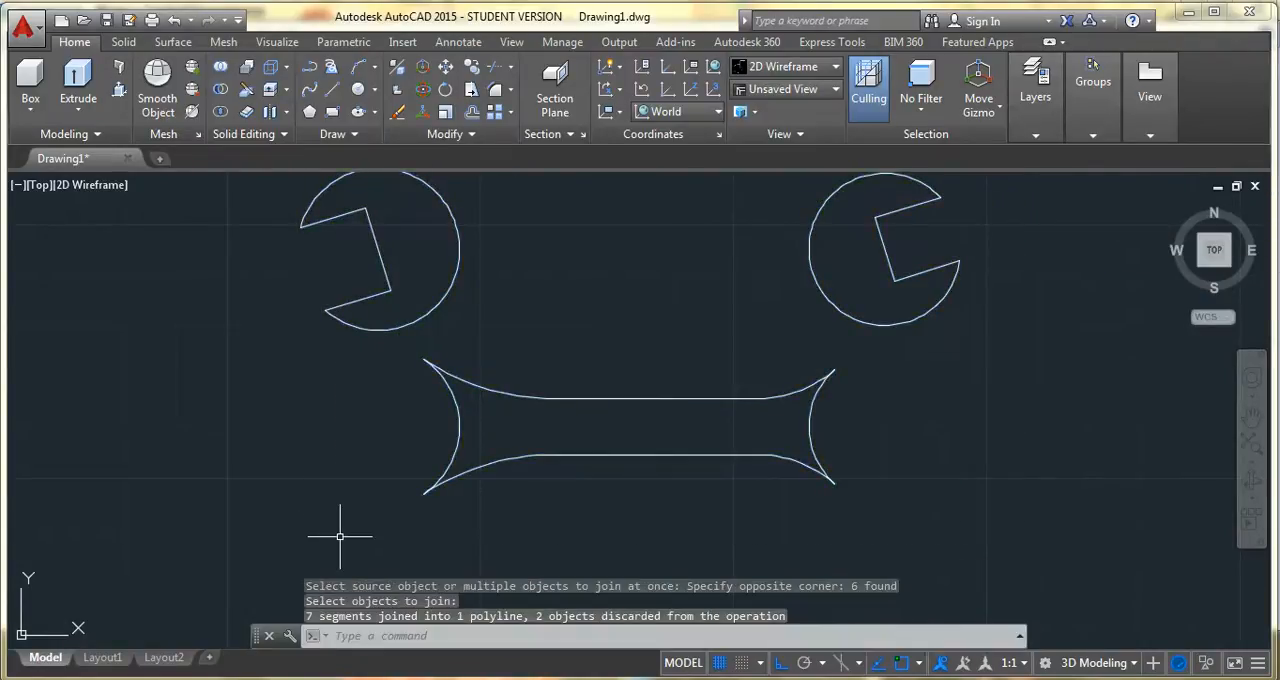
# Move the two separate wrench heads 35 units straight down onto the ends of the handle
pyautogui.click(443, 75)
pyautogui.click(859, 258)
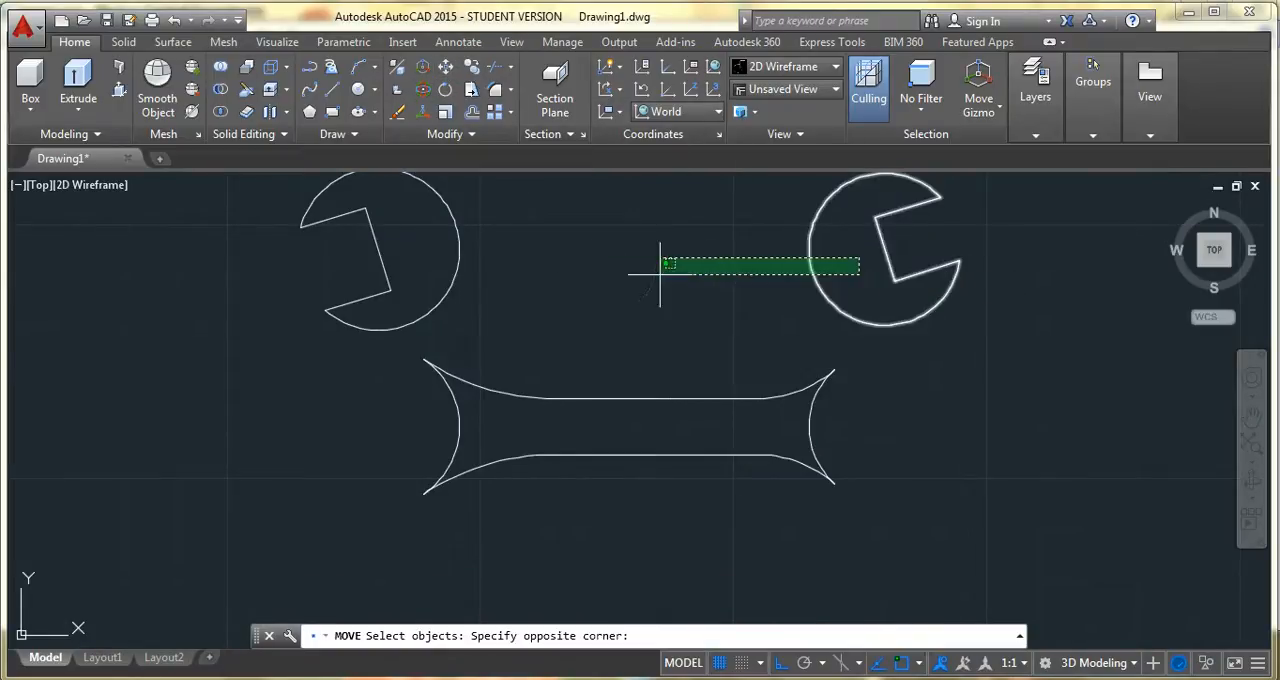
pyautogui.click(432, 273)
pyautogui.press('Return')
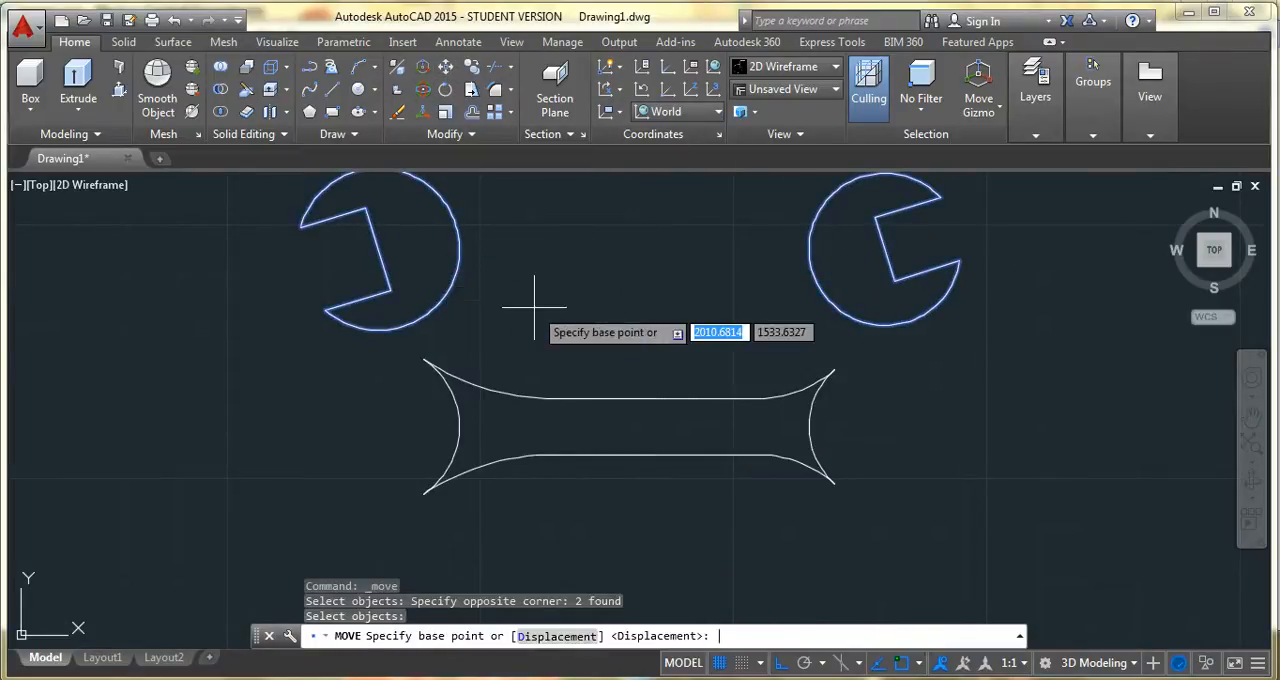
pyautogui.click(447, 251)
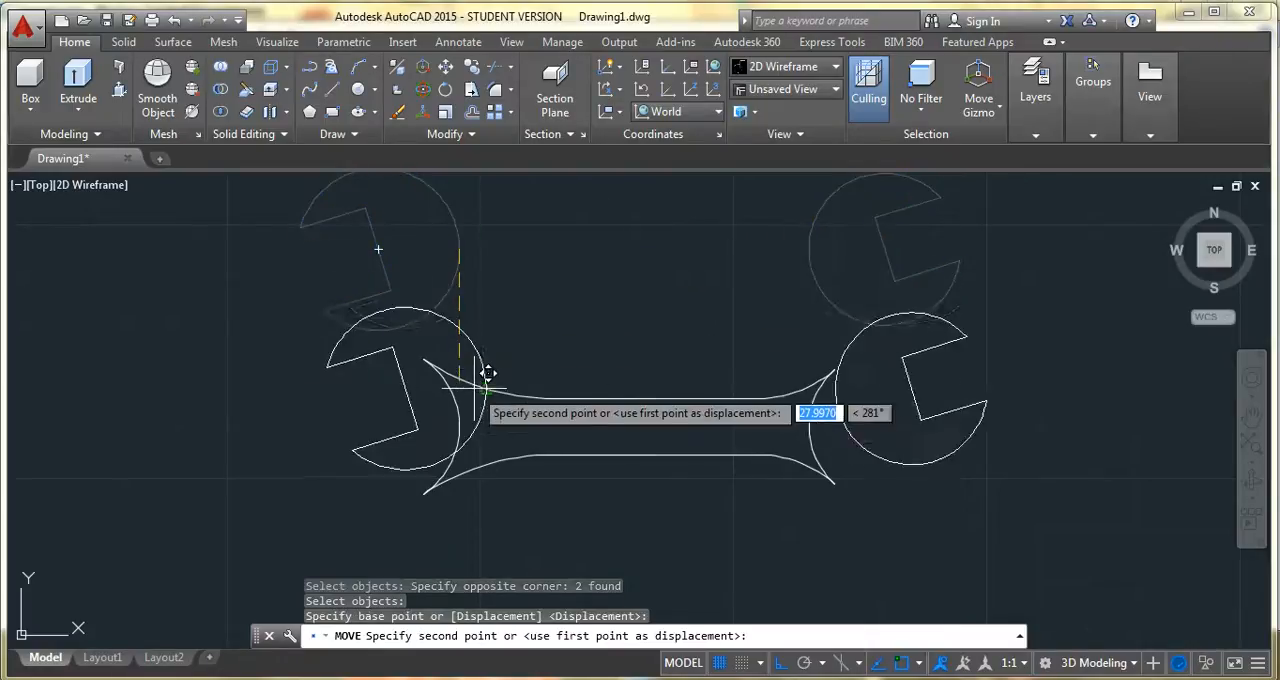
pyautogui.write('35')
pyautogui.press('Return')
pyautogui.press('Escape')
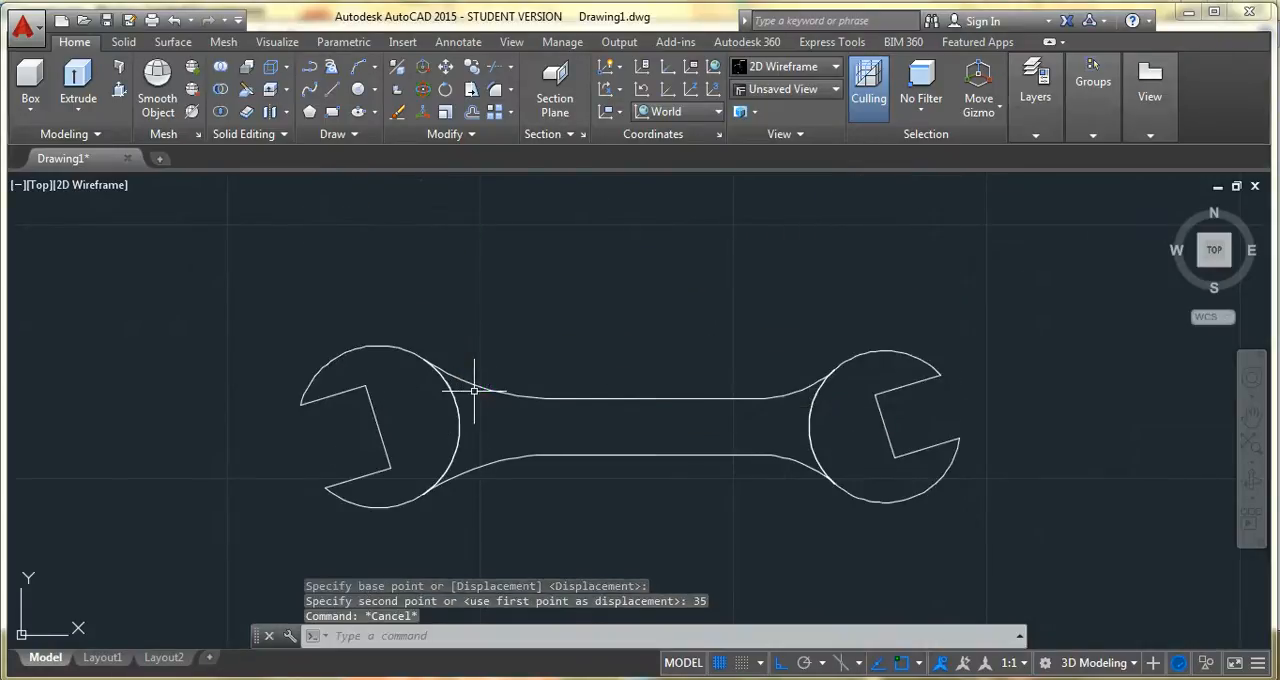
# Switch the drawing to the SE Isometric view with the whole wrench in sight
pyautogui.click(1252, 416)
pyautogui.moveTo(654, 440); pyautogui.dragTo(673, 398)
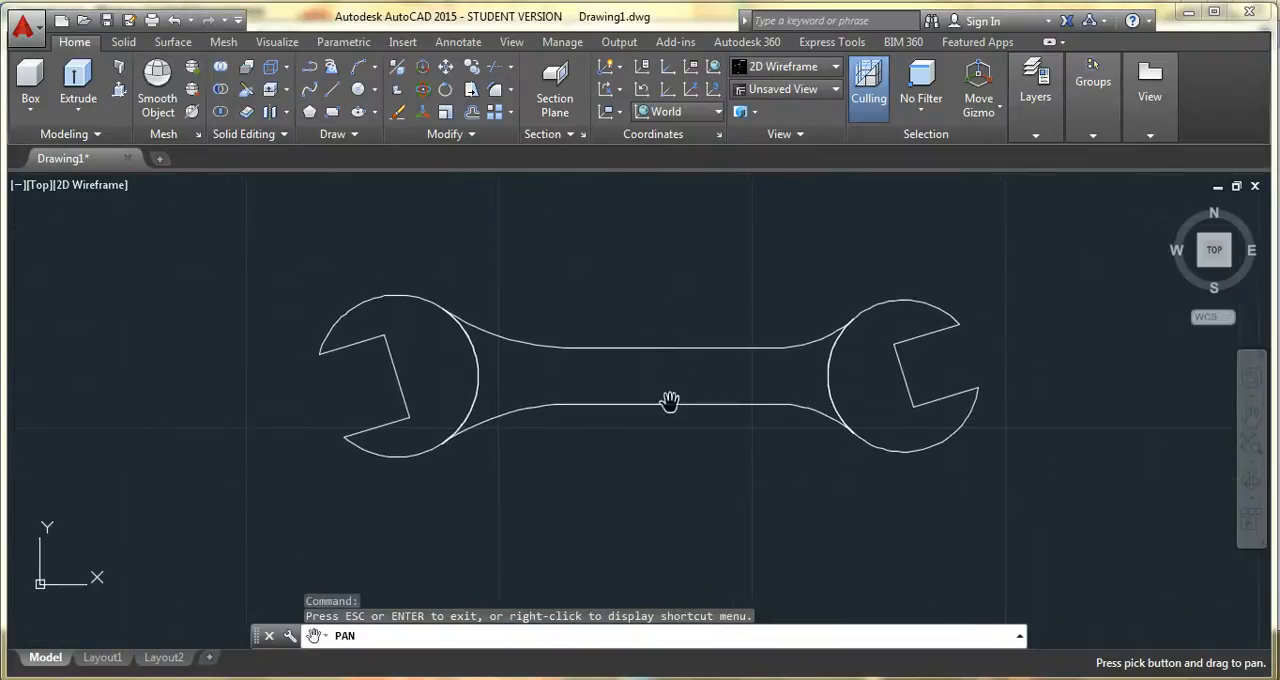
pyautogui.press('Escape')
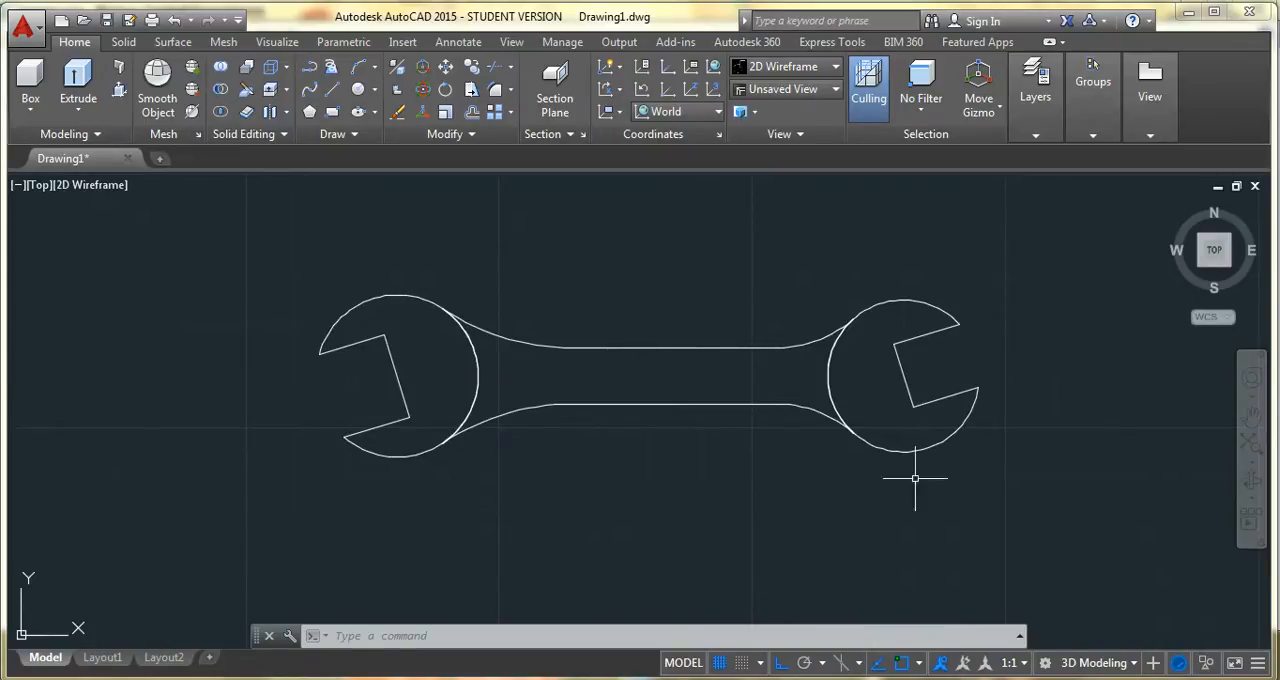
pyautogui.click(1232, 268)
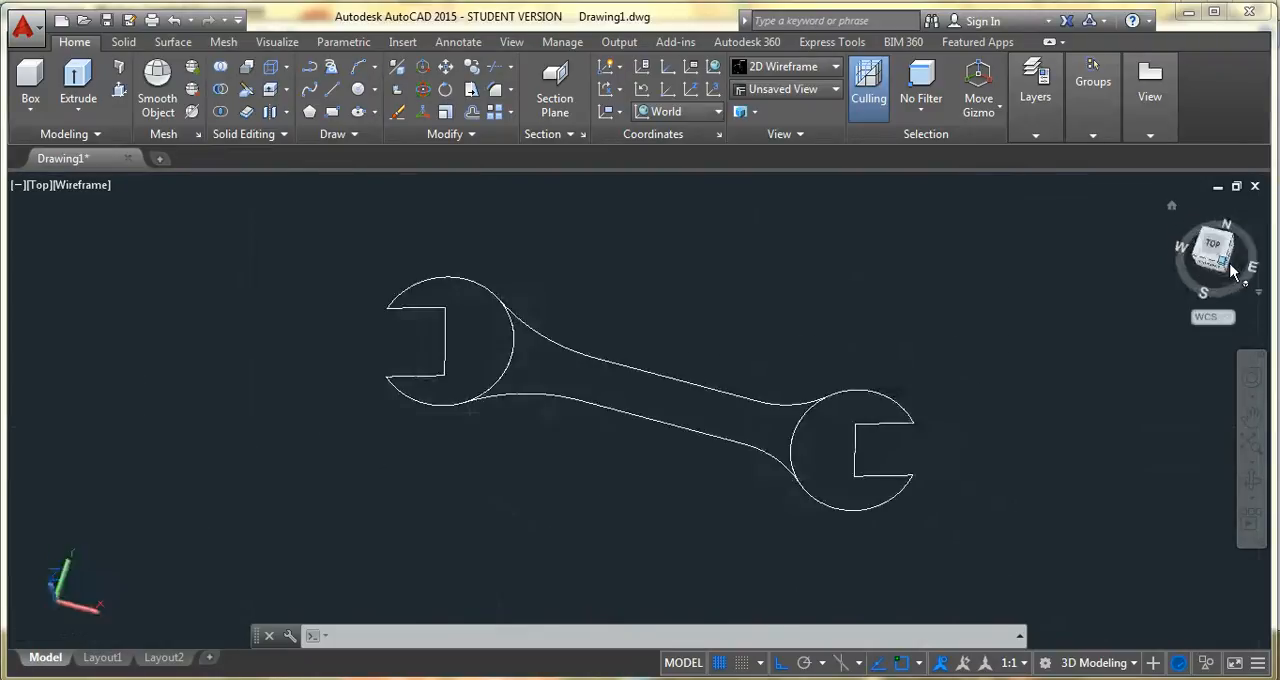
pyautogui.click(818, 89)
pyautogui.click(779, 243)
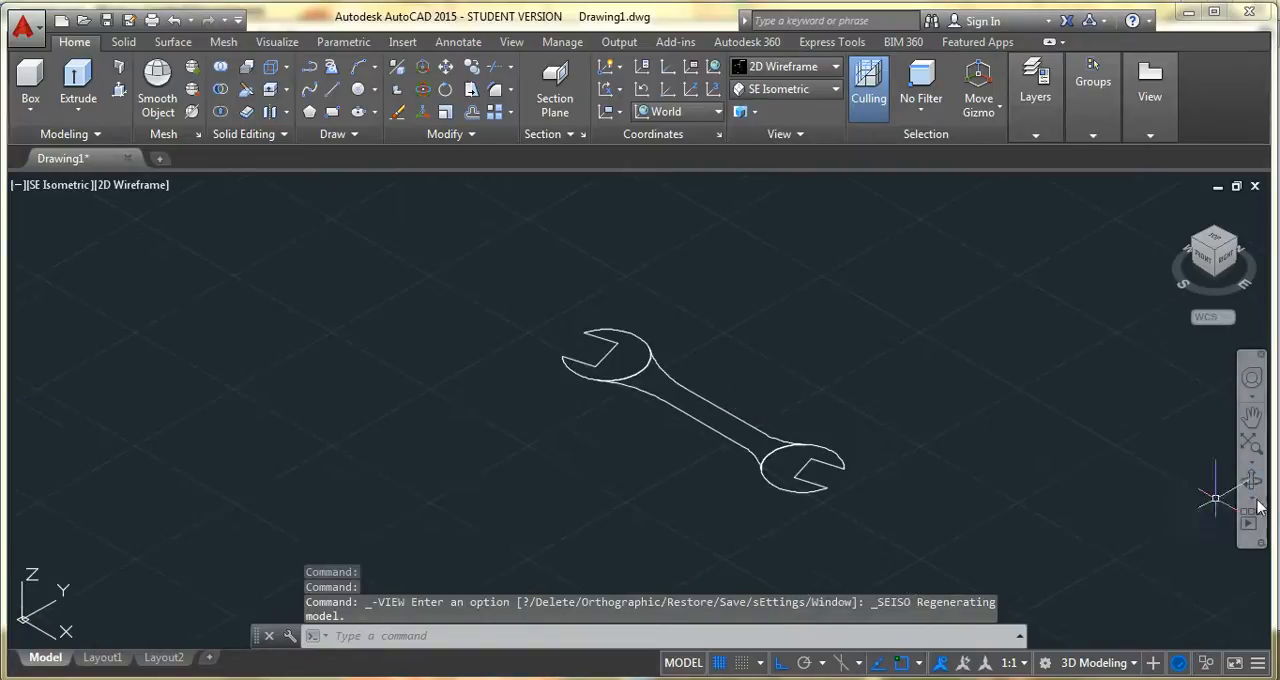
pyautogui.click(1250, 416)
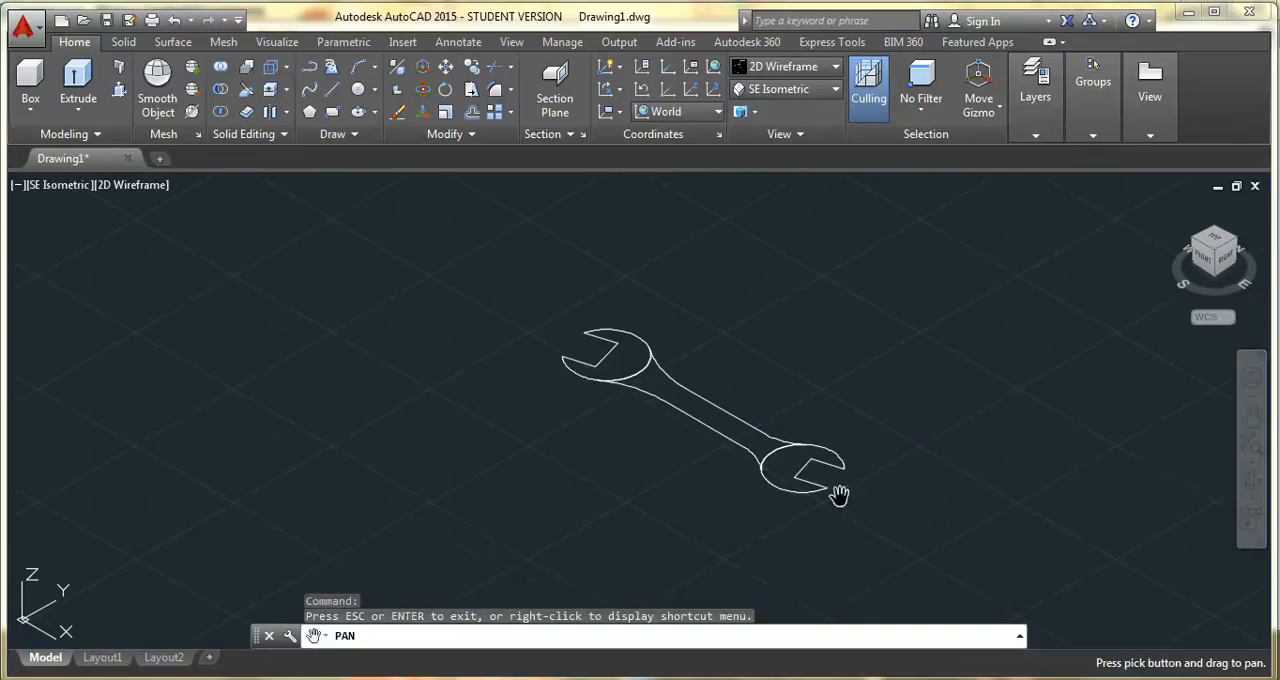
pyautogui.moveTo(809, 497); pyautogui.dragTo(822, 487)
pyautogui.press('Escape')
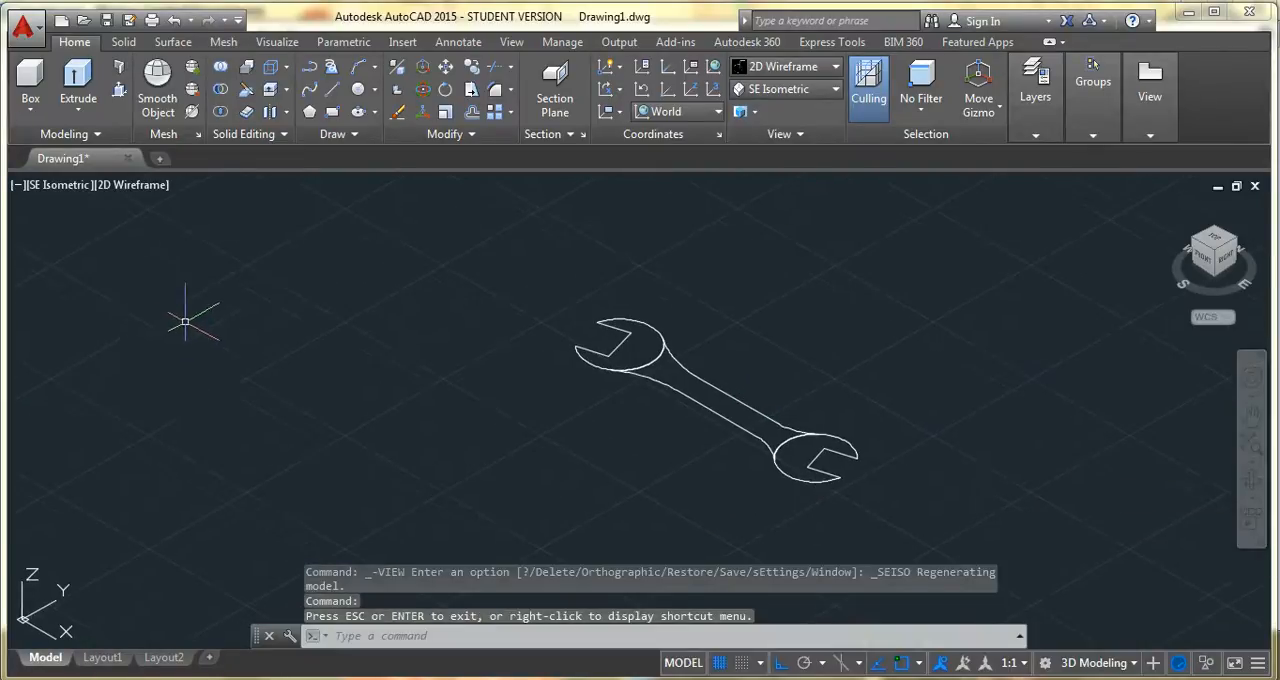
# Extrude both wrench head profiles to a height of 6 units
pyautogui.click(650, 357)
pyautogui.click(778, 440)
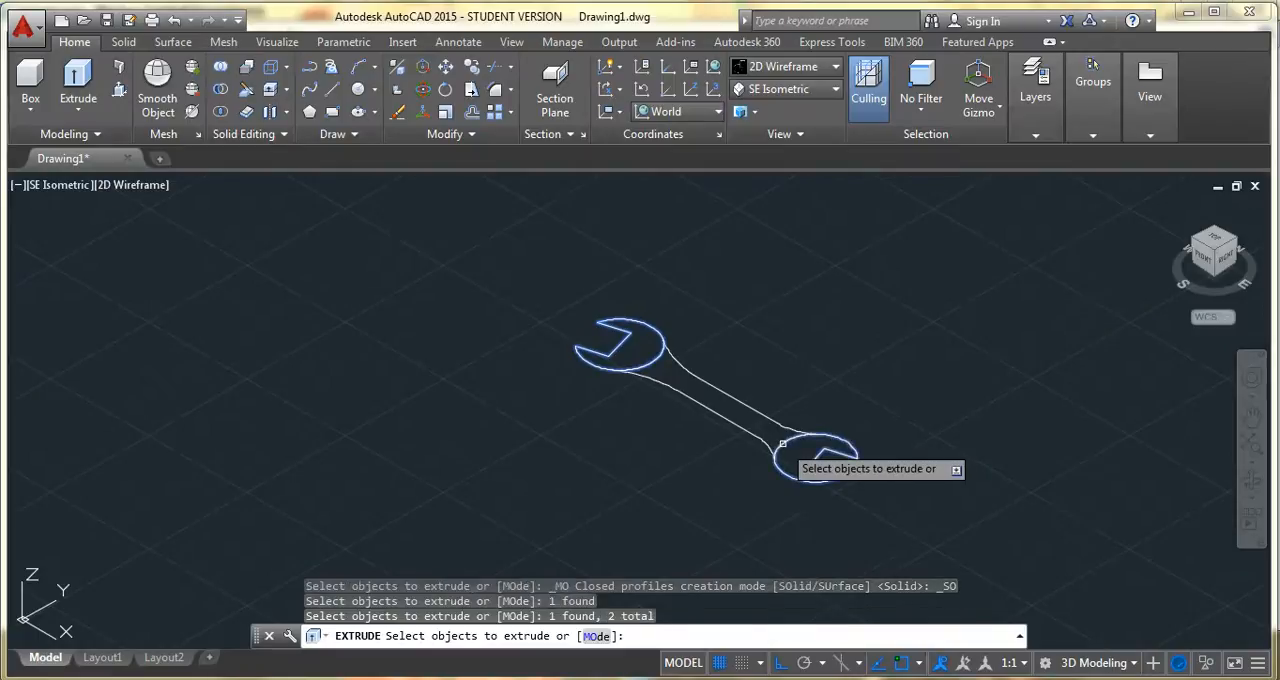
pyautogui.press('Return')
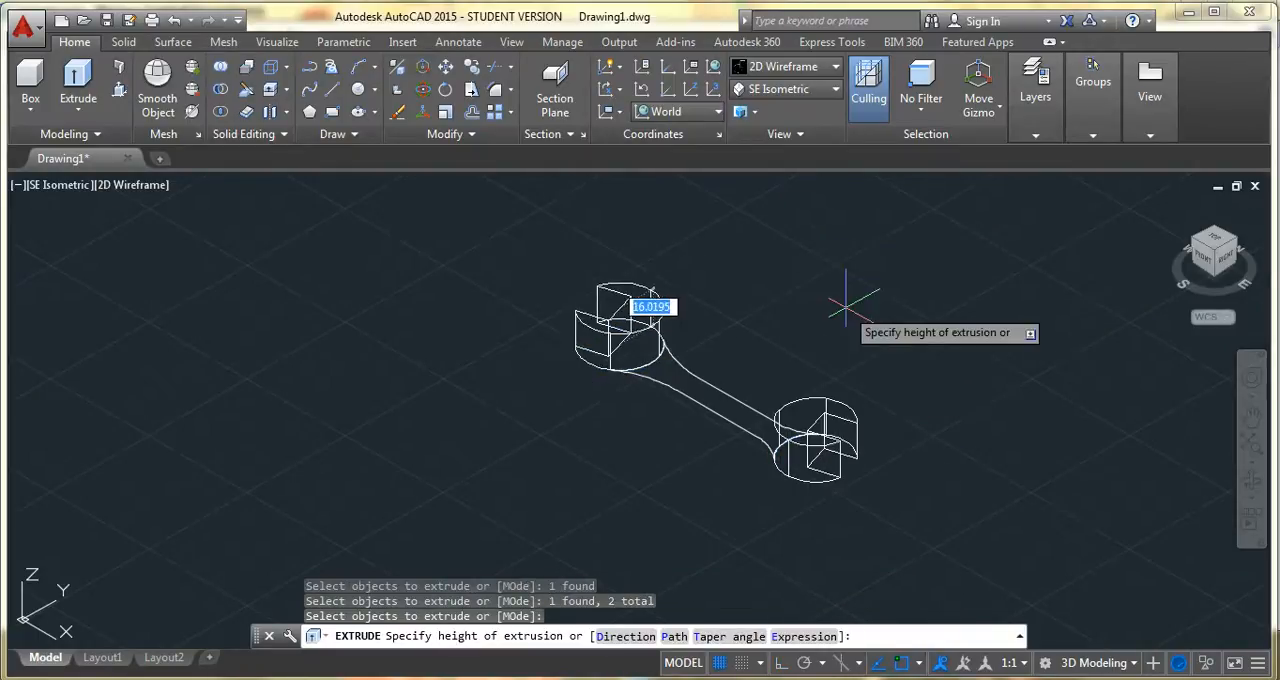
pyautogui.write('6')
pyautogui.press('Return')
pyautogui.press('Escape')
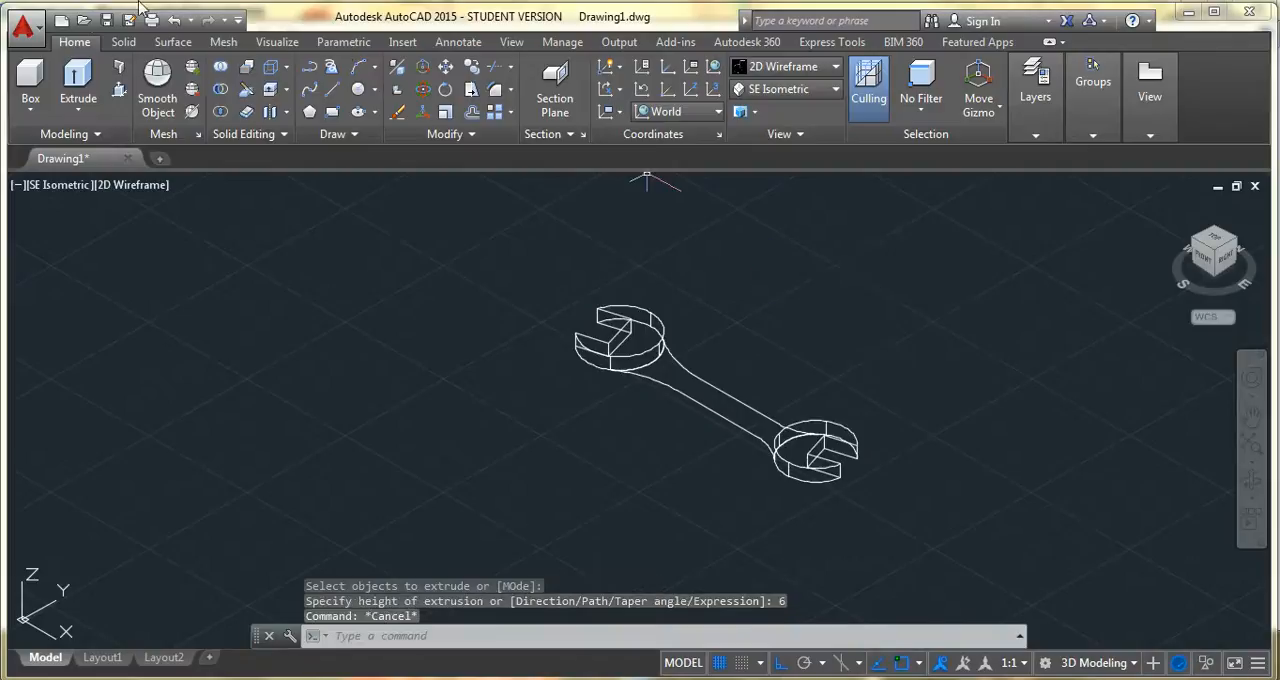
# Extrude the handle profile between the two heads to a height of 5 units
pyautogui.click(86, 73)
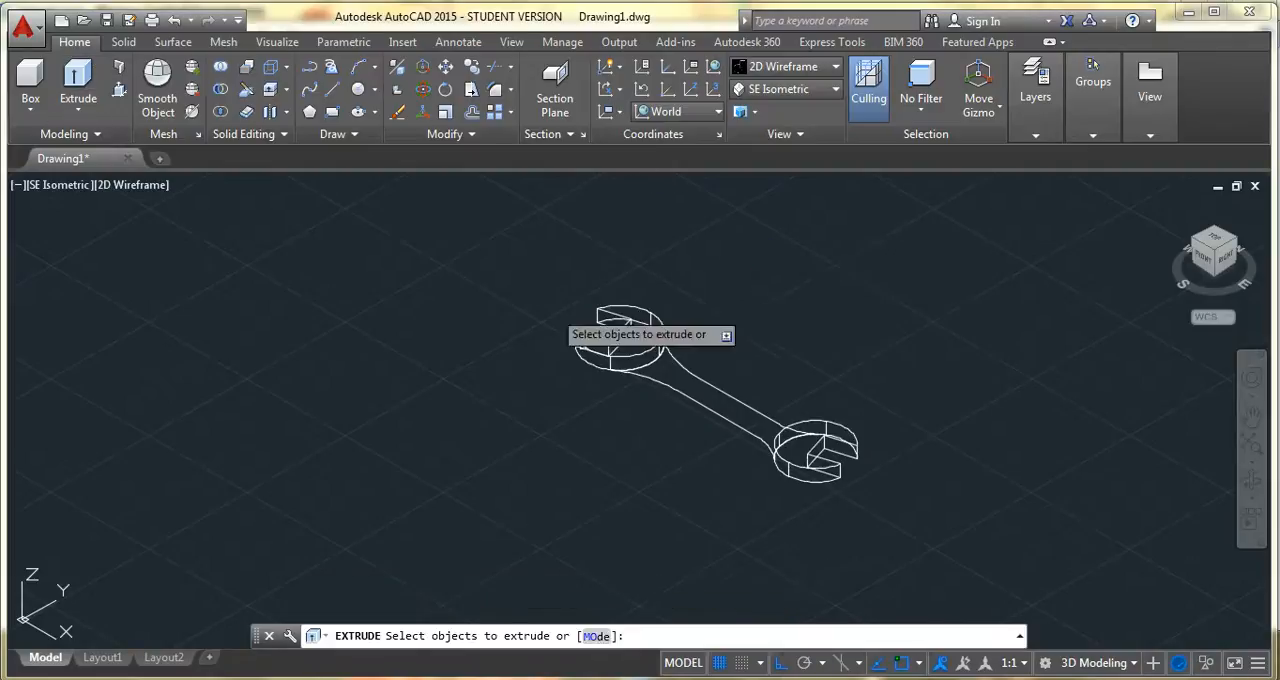
pyautogui.click(712, 412)
pyautogui.press('Return')
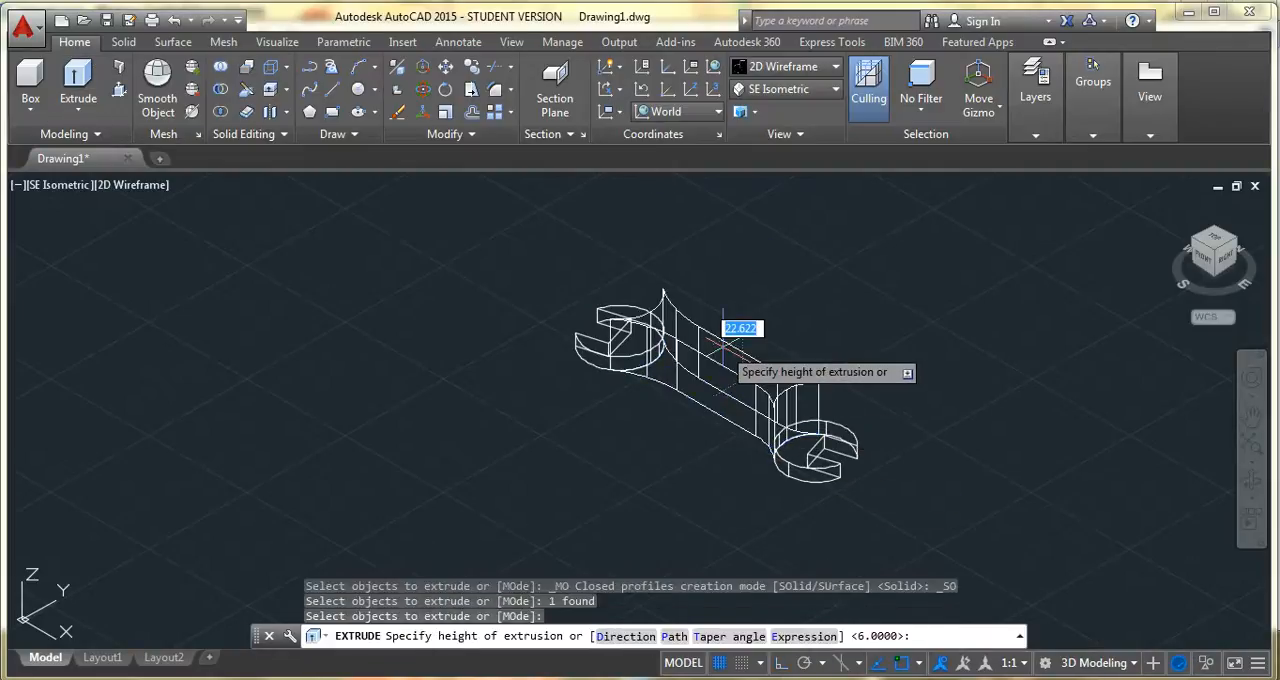
pyautogui.press('Return')
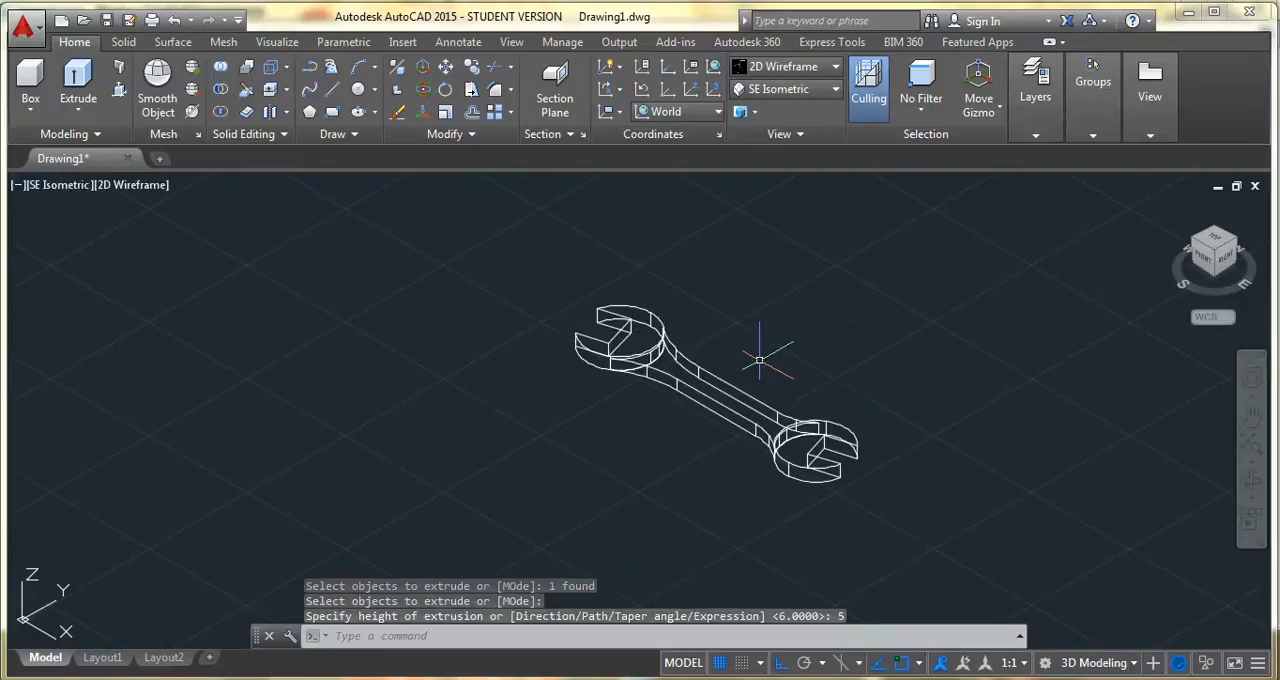
pyautogui.press('Escape')
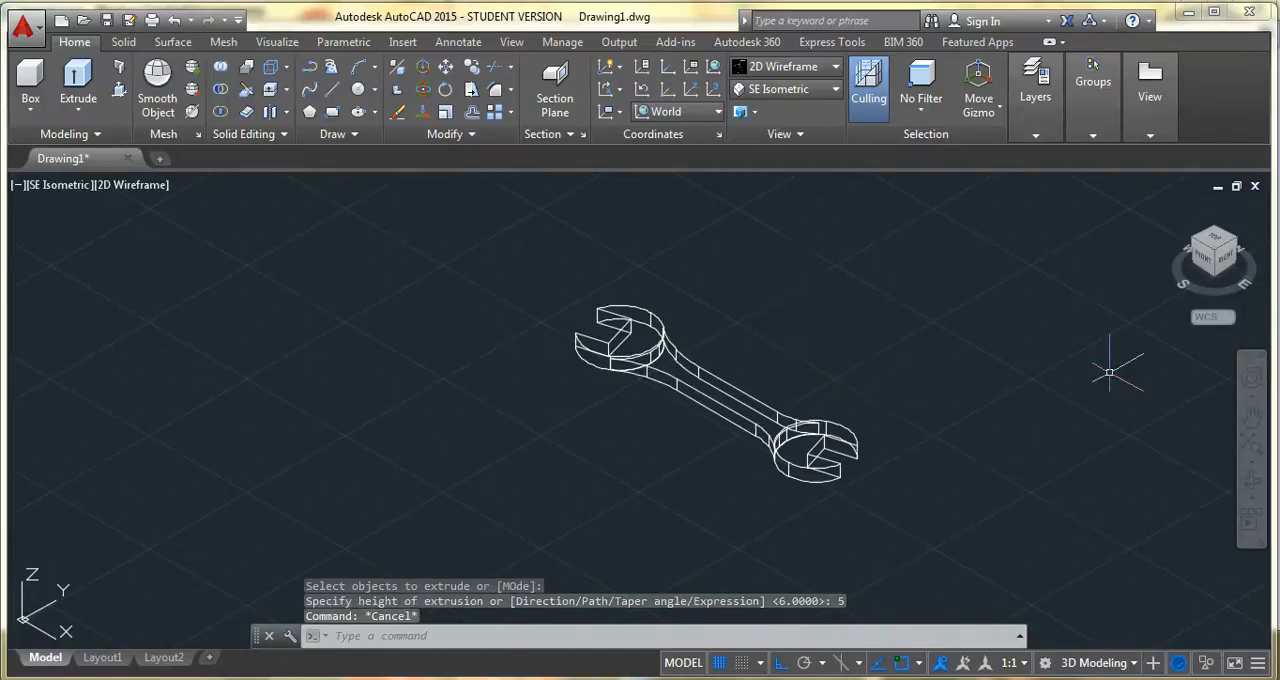
# Display the wrench in the Realistic visual style
pyautogui.click(790, 66)
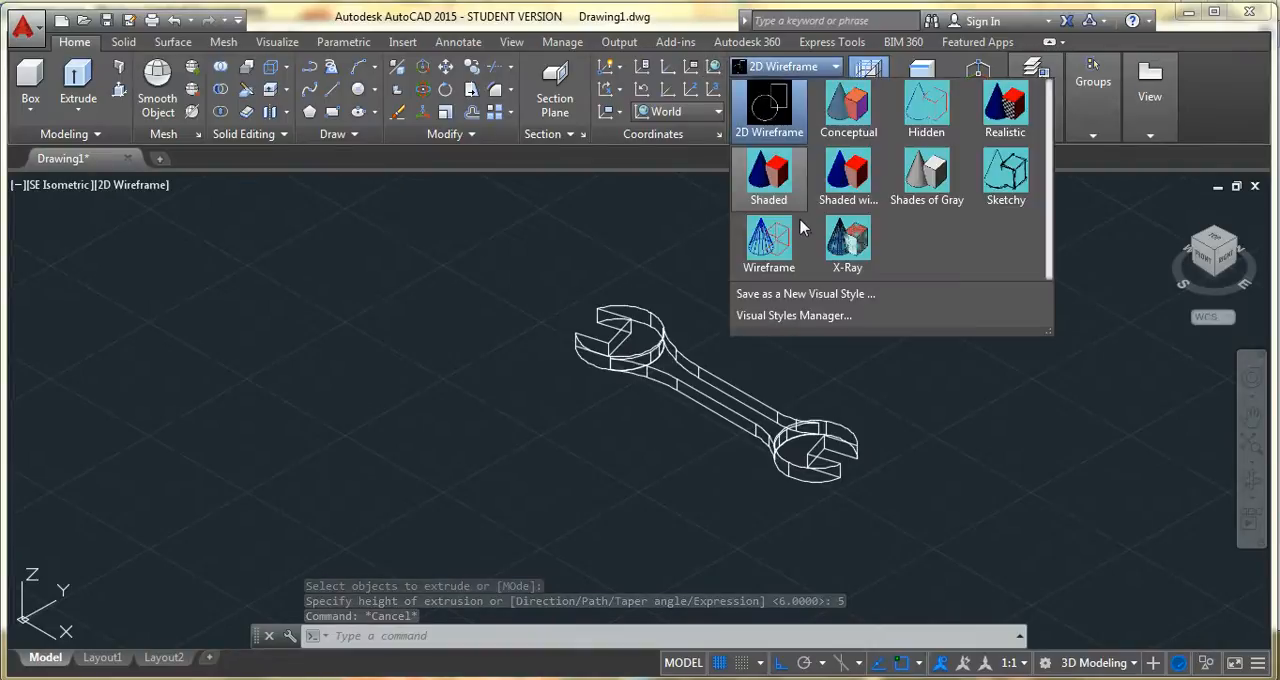
pyautogui.click(772, 110)
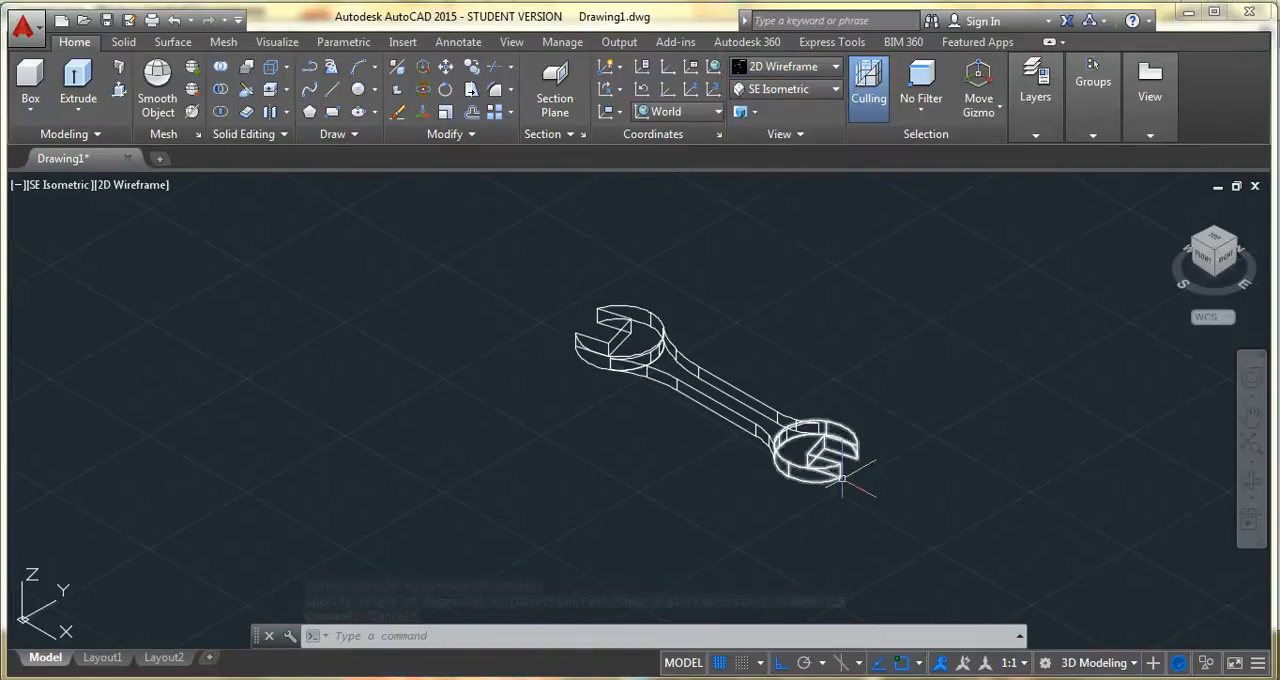
pyautogui.click(834, 66)
pyautogui.click(1003, 110)
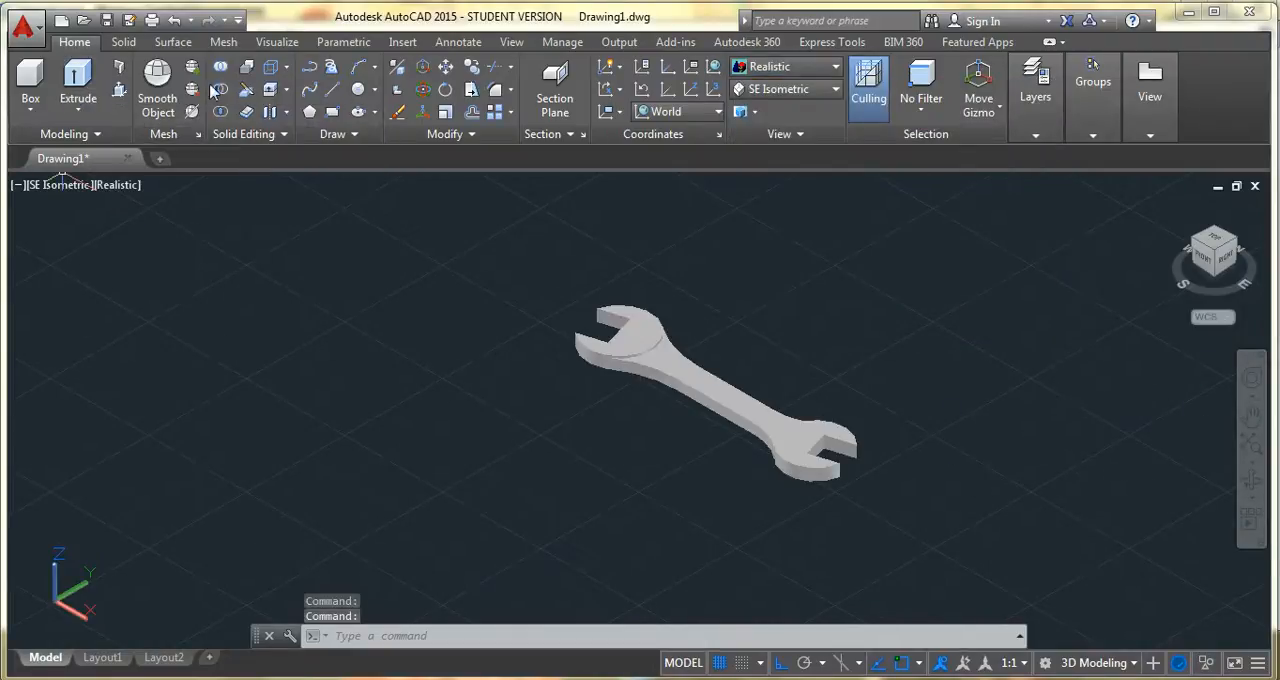
# Move the handle solid 0.5 units straight up so it sits centred within the thickness of the heads
pyautogui.click(445, 67)
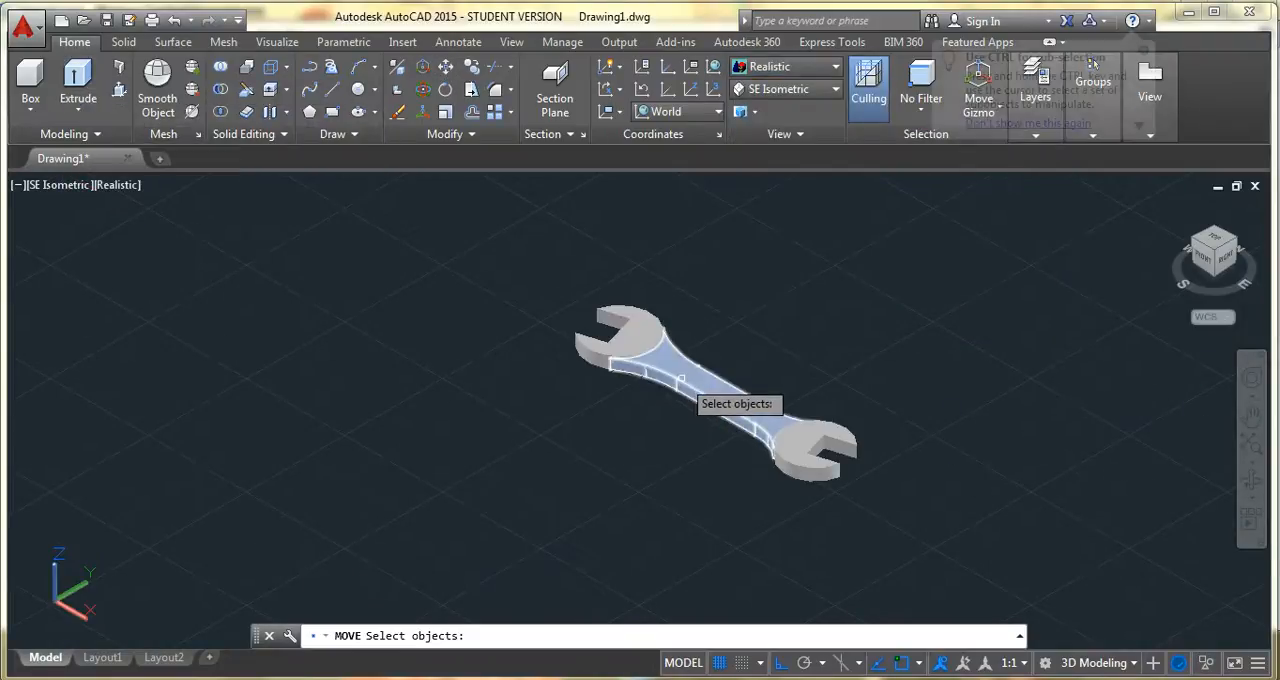
pyautogui.click(685, 385)
pyautogui.press('Return')
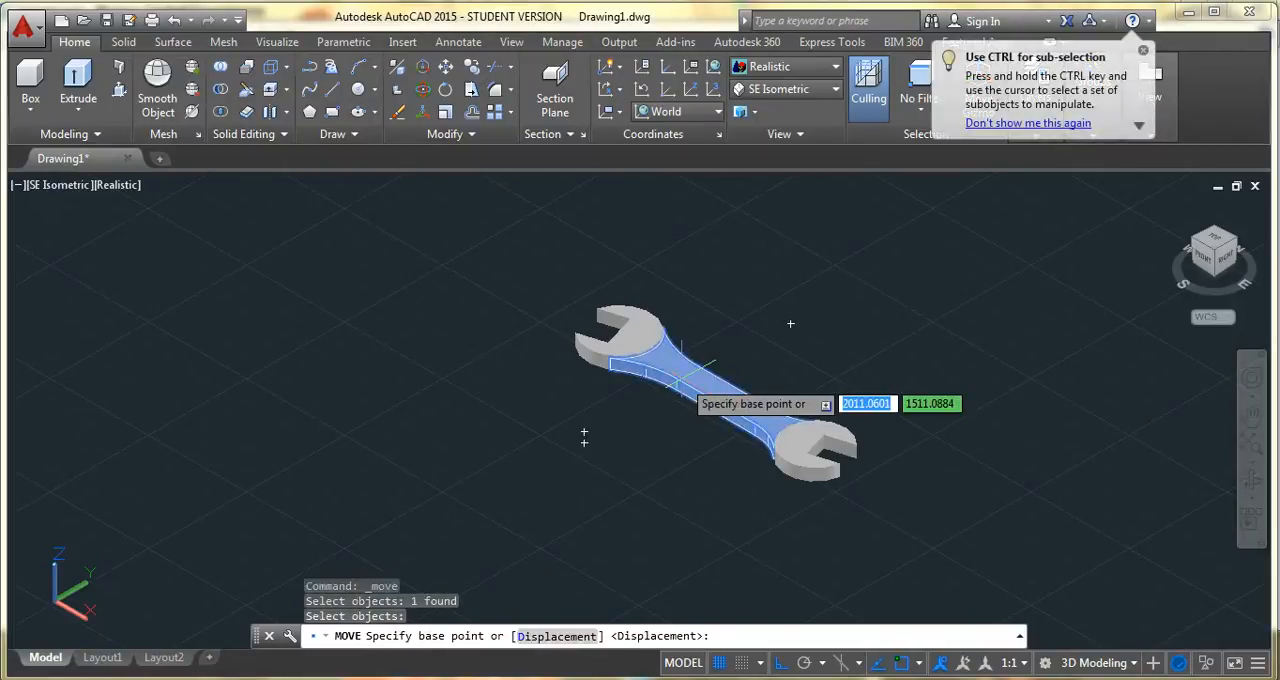
pyautogui.click(700, 378)
pyautogui.write('0')
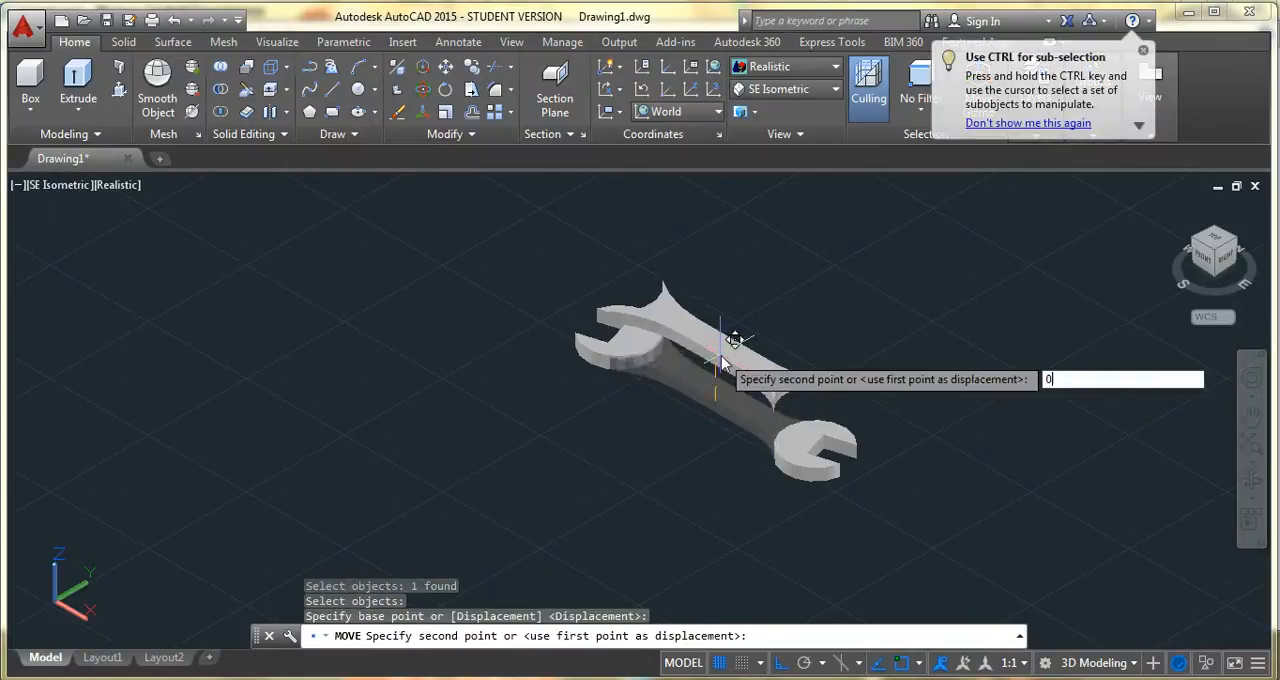
pyautogui.write('.5')
pyautogui.press('Return')
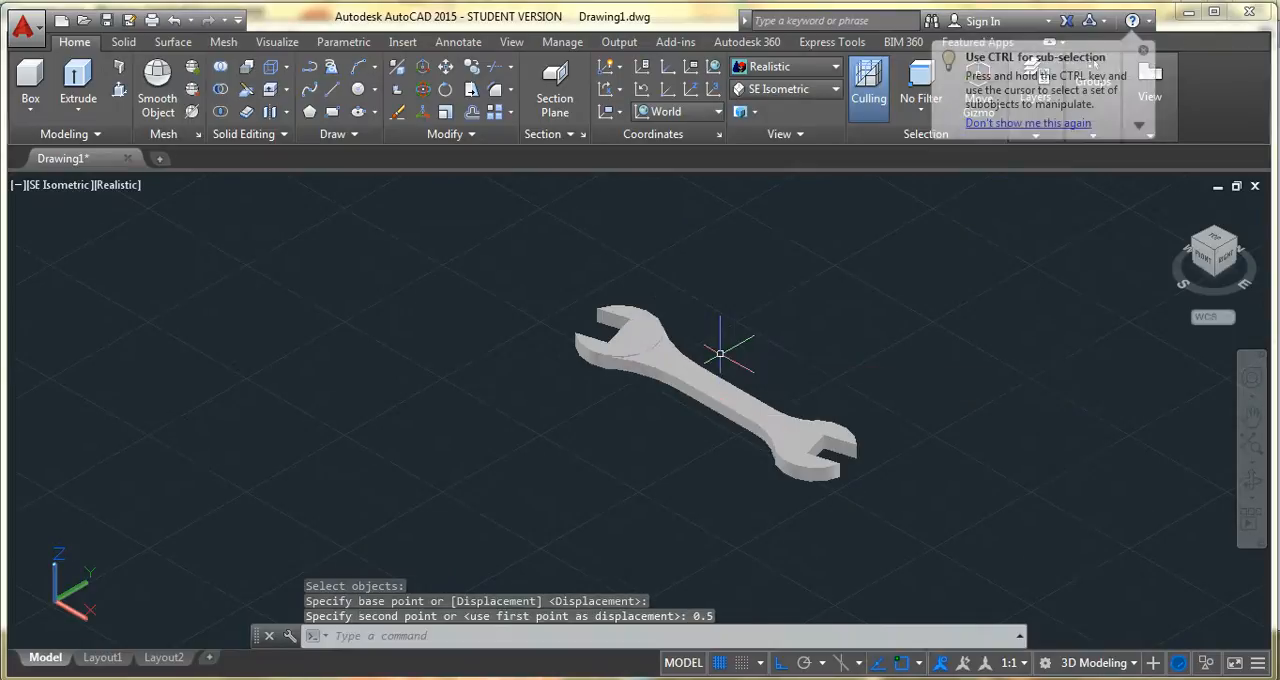
pyautogui.press('Escape')
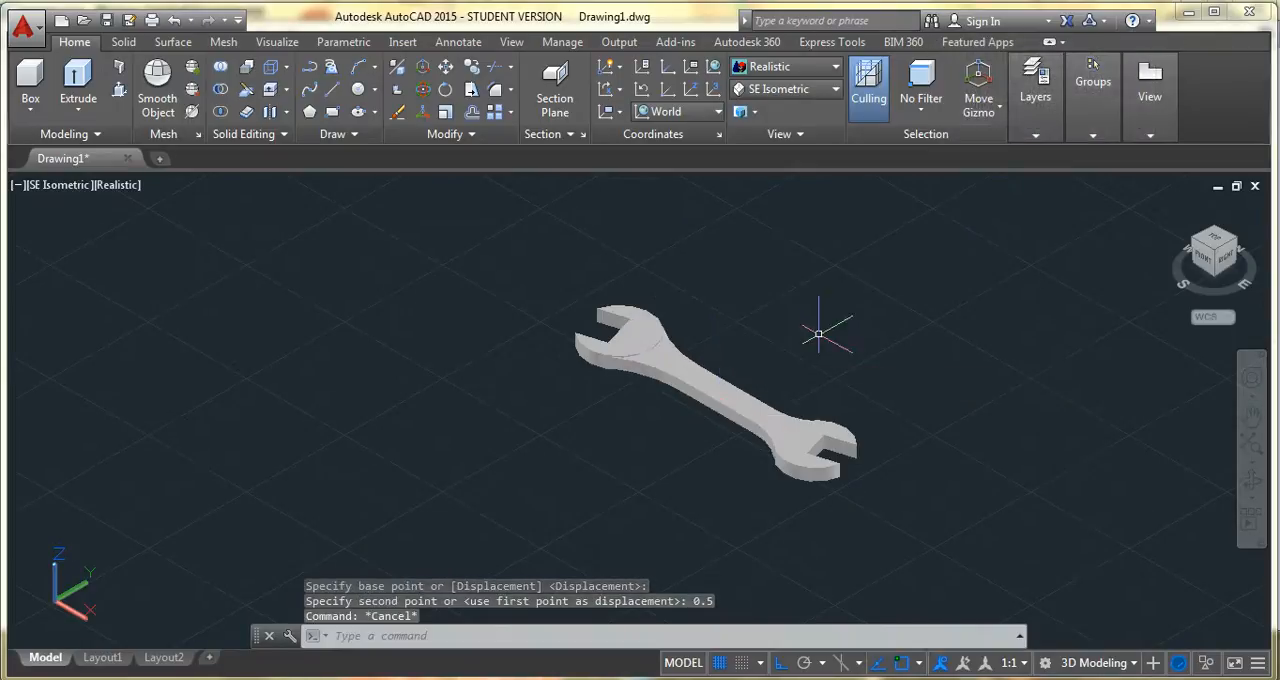
# Turn off the background grid display around the wrench model
pyautogui.click(1252, 482)
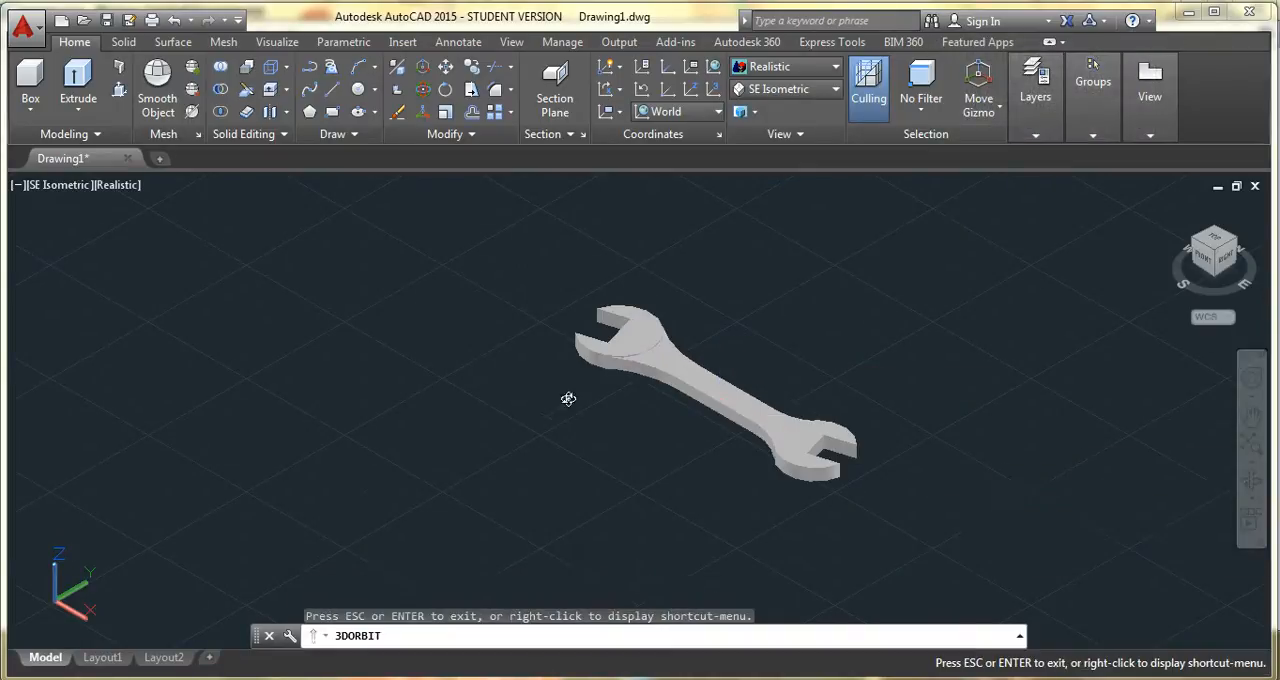
pyautogui.moveTo(606, 369); pyautogui.dragTo(648, 391)
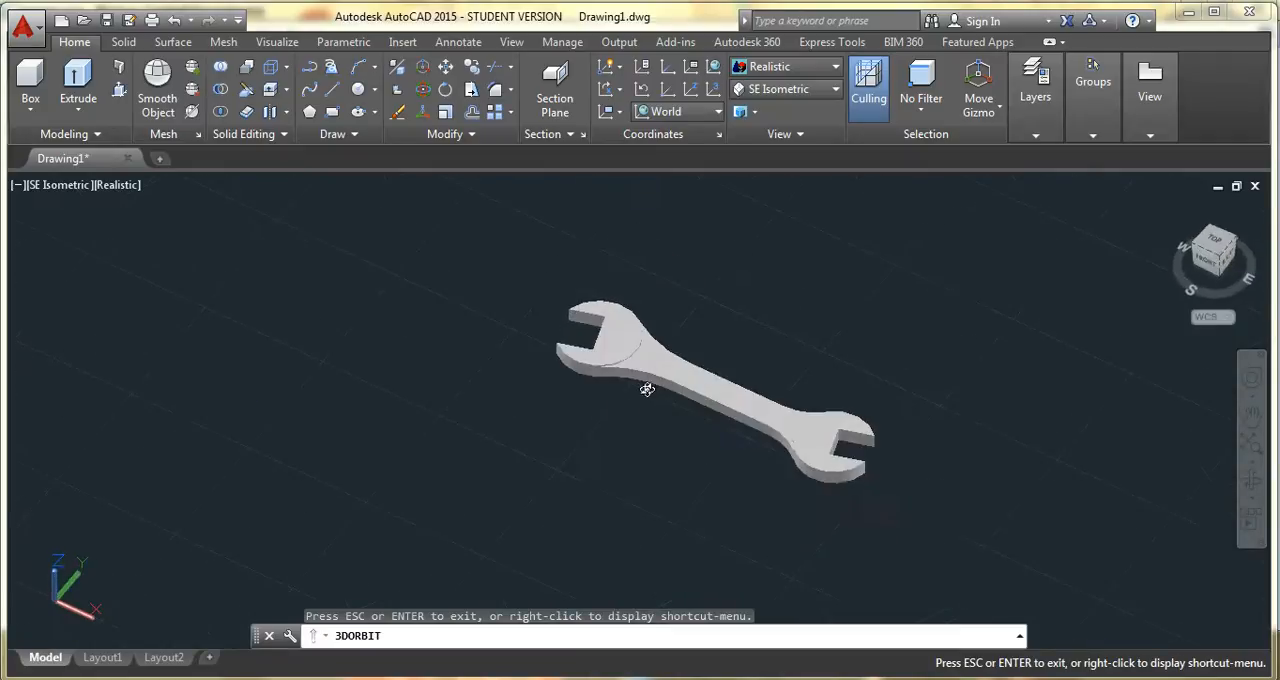
pyautogui.moveTo(864, 485); pyautogui.dragTo(915, 480)
pyautogui.press('Escape')
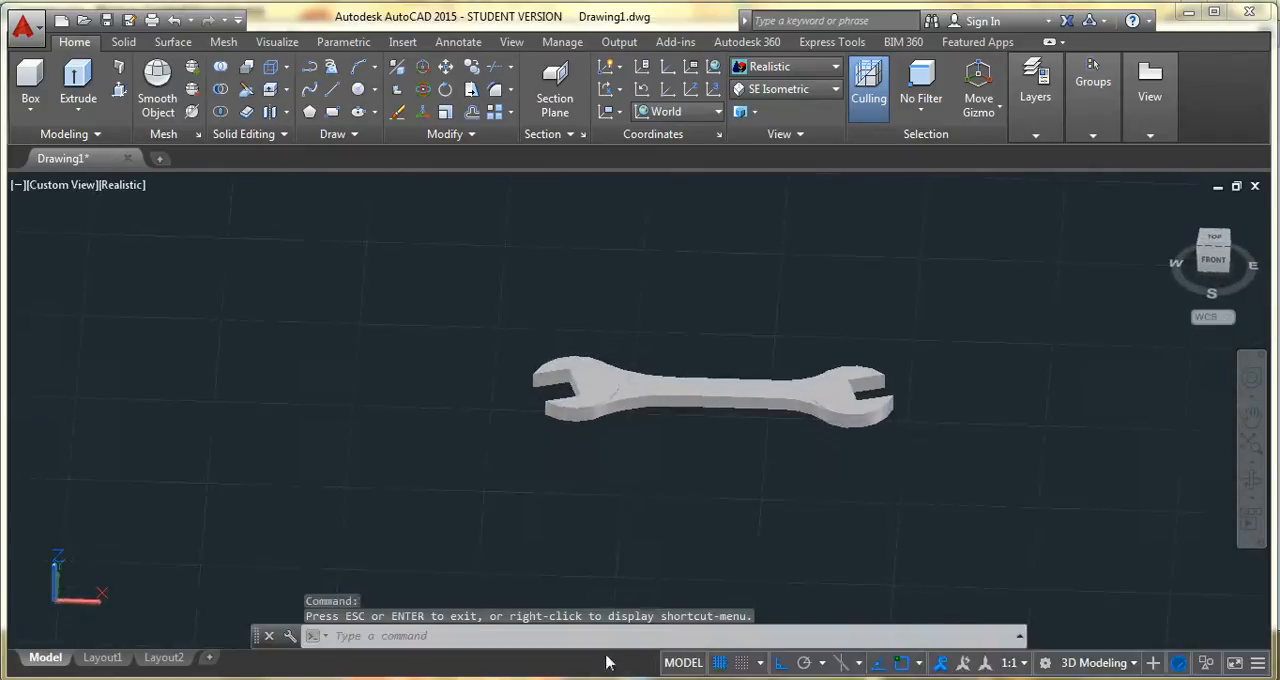
pyautogui.click(722, 663)
pyautogui.press('Escape')
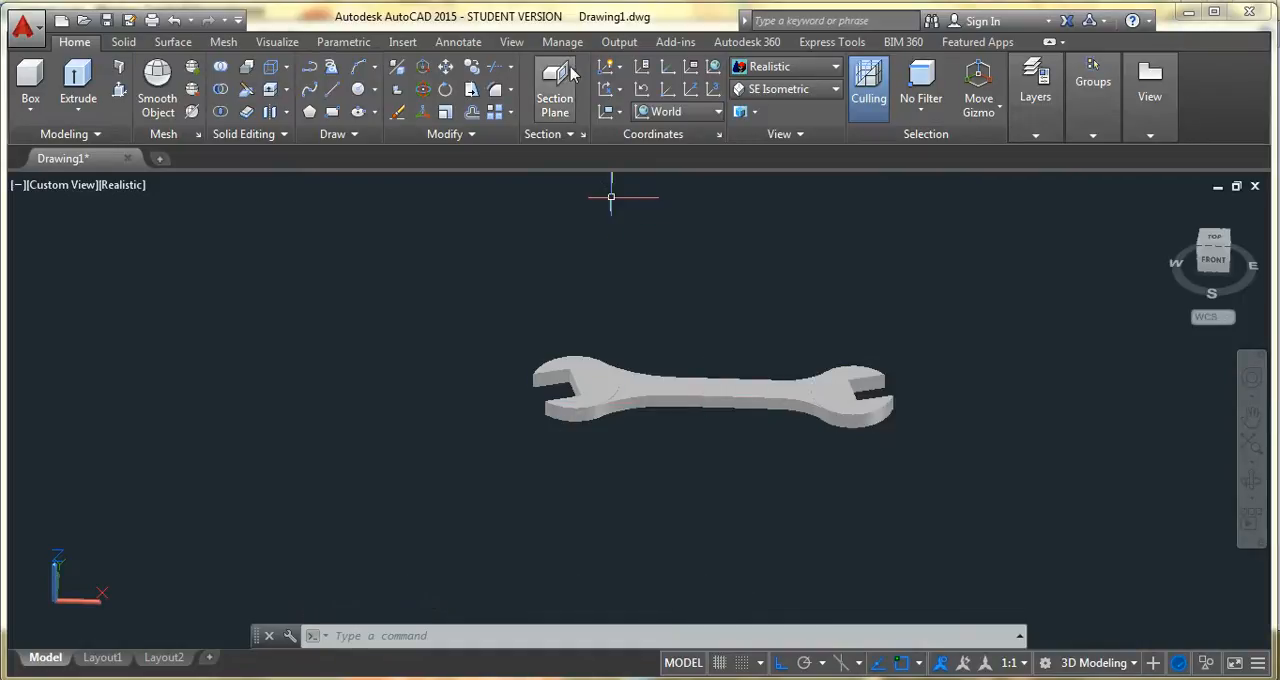
# Start a fillet with radius 0.5 and select the upper and lower long edges on the handle's front side
pyautogui.click(497, 91)
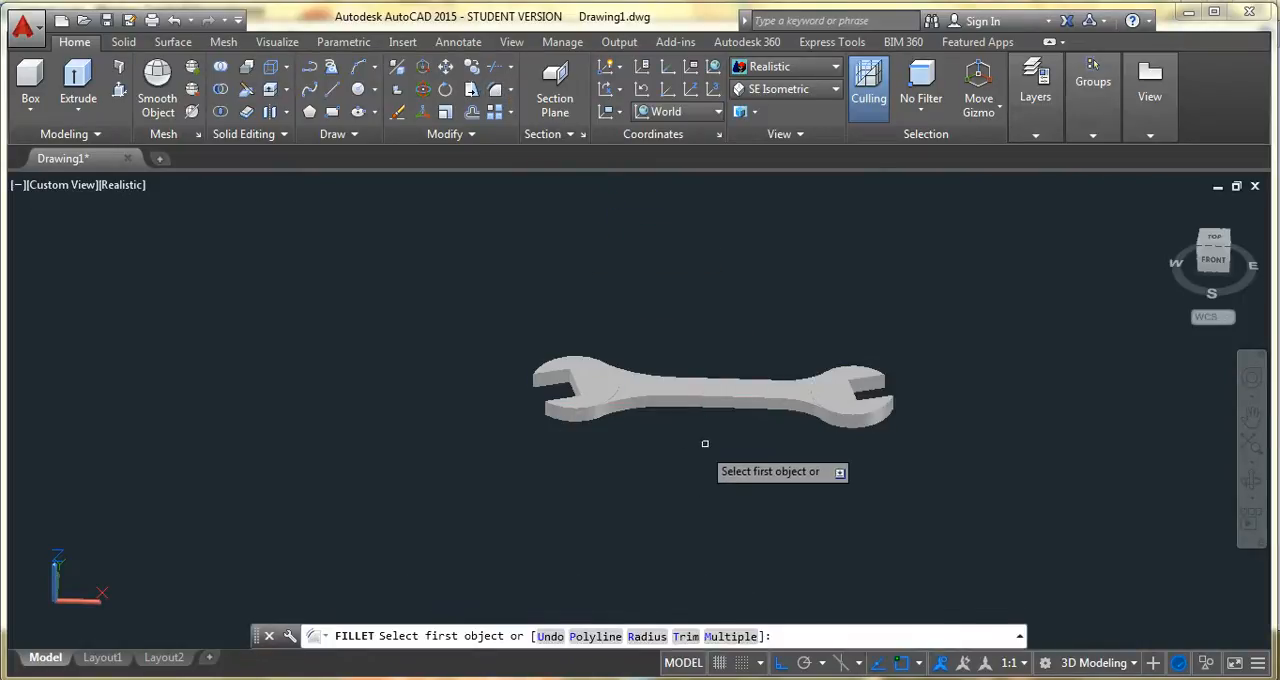
pyautogui.click(645, 636)
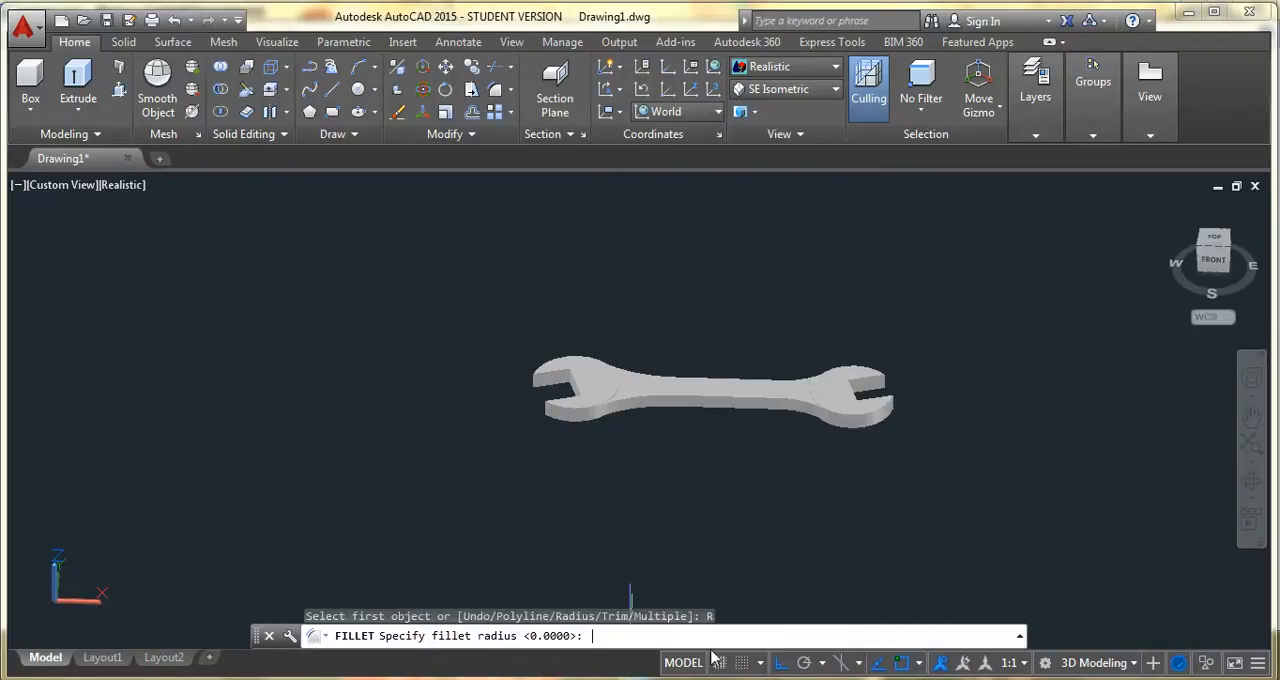
pyautogui.write('0.5')
pyautogui.press('Return')
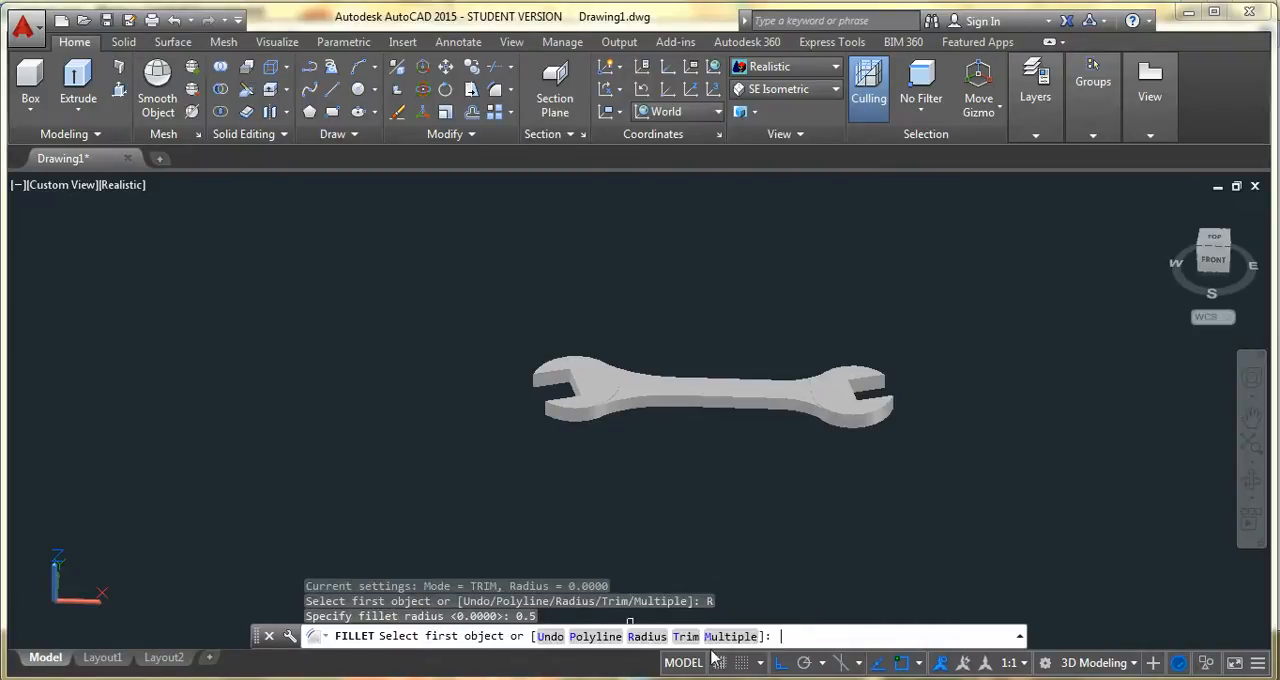
pyautogui.click(709, 397)
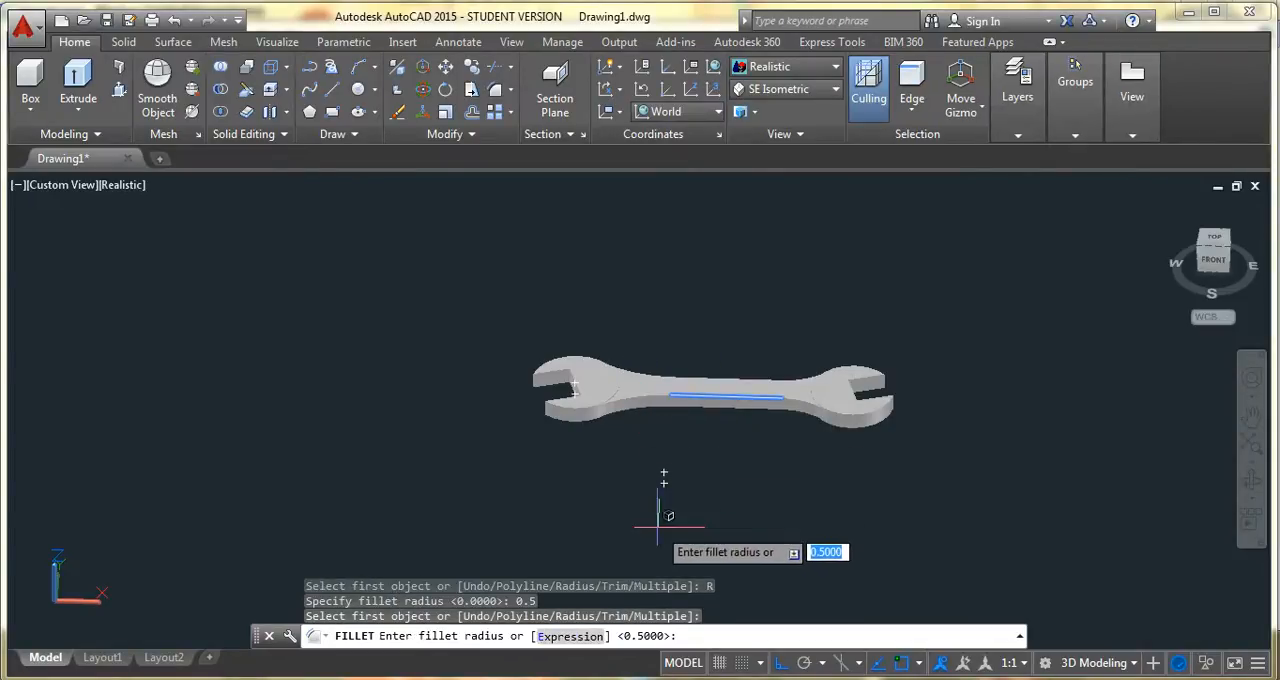
pyautogui.press('Return')
pyautogui.click(658, 397)
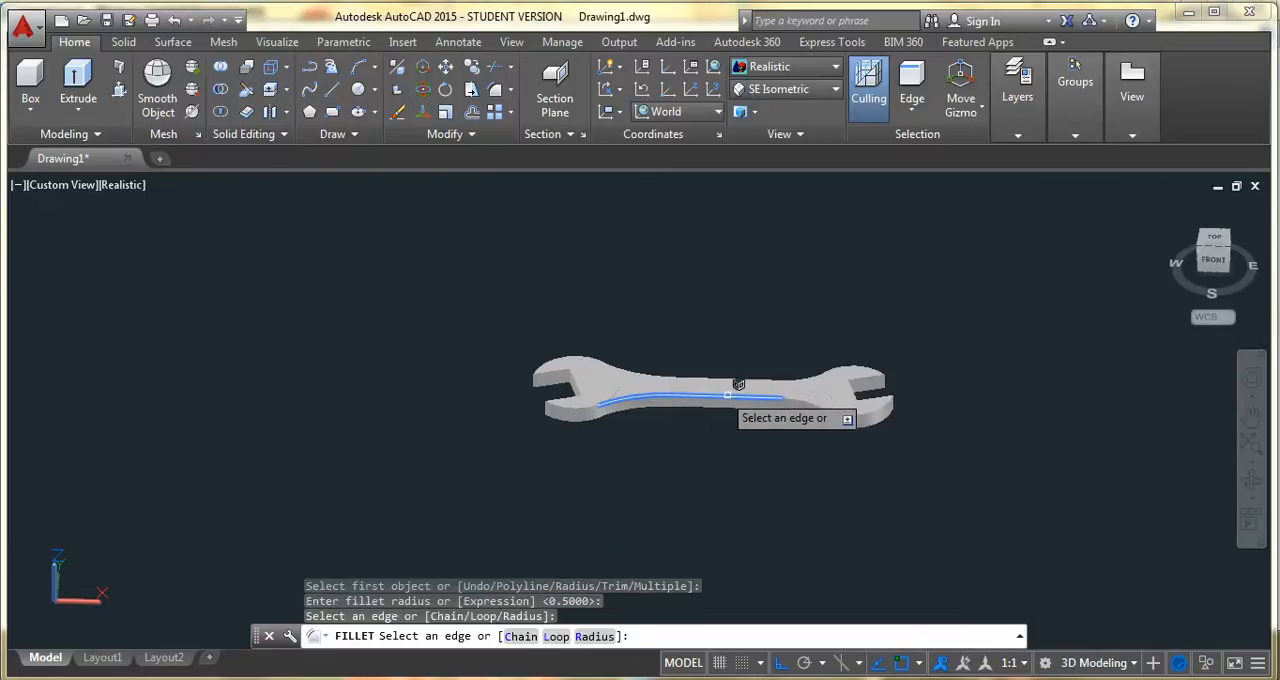
pyautogui.click(790, 406)
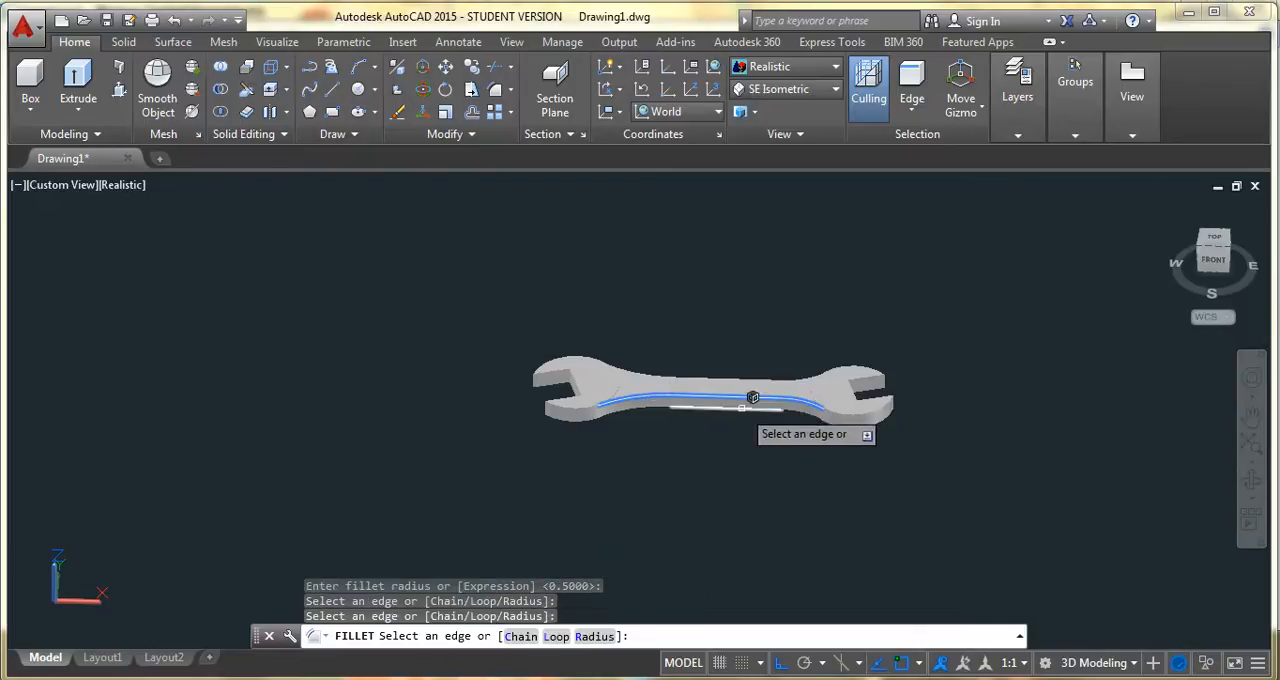
pyautogui.click(742, 407)
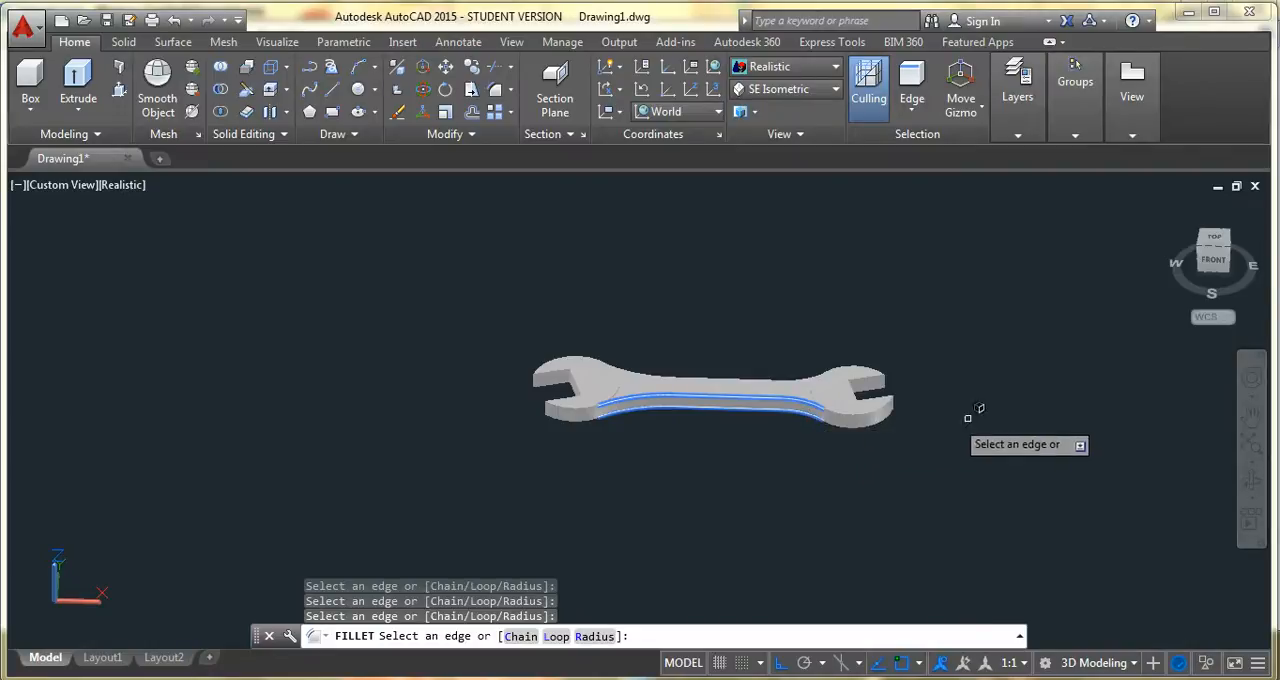
# Add the long edges on the handle's back side to the selection and apply the 0.5 fillet
pyautogui.click(1250, 483)
pyautogui.moveTo(871, 460); pyautogui.dragTo(880, 214)
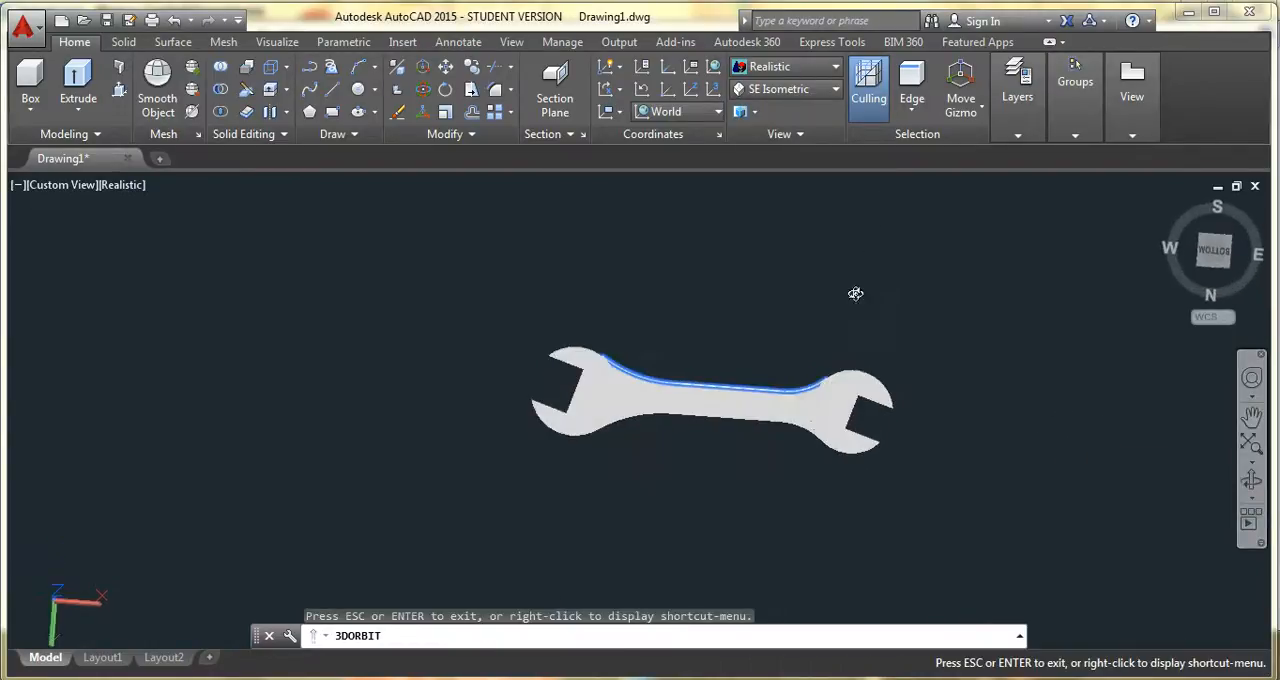
pyautogui.moveTo(776, 491); pyautogui.dragTo(797, 427)
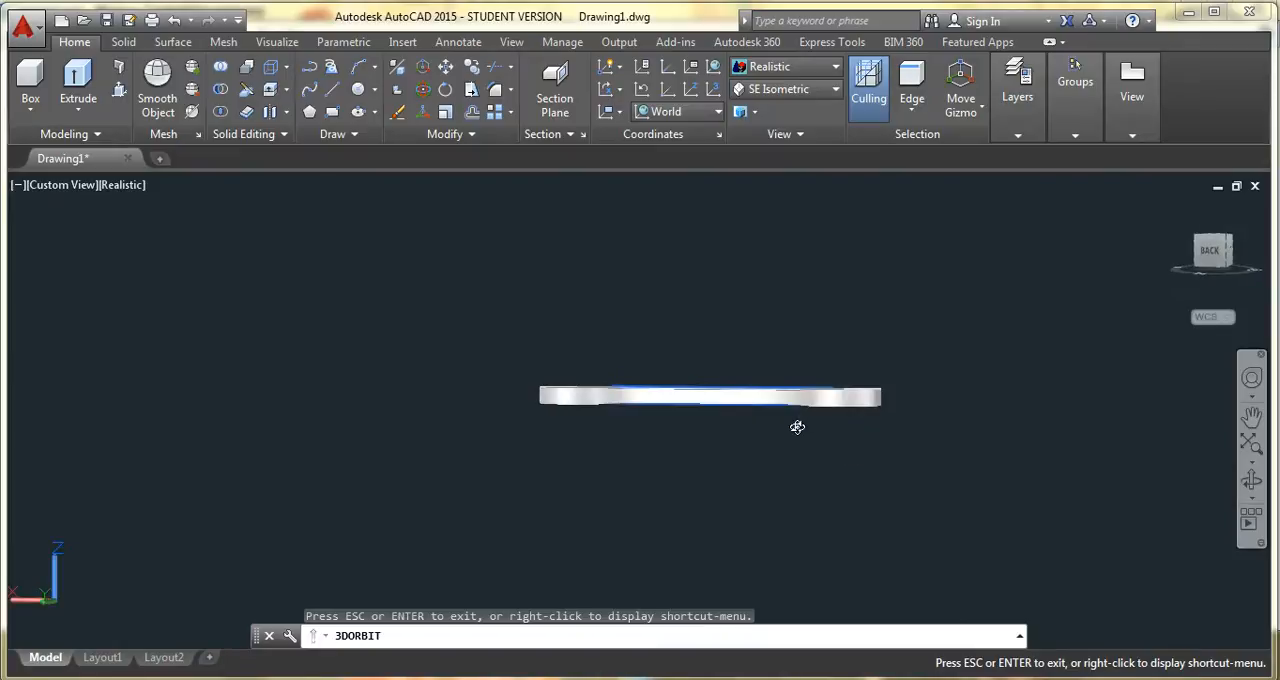
pyautogui.press('Escape')
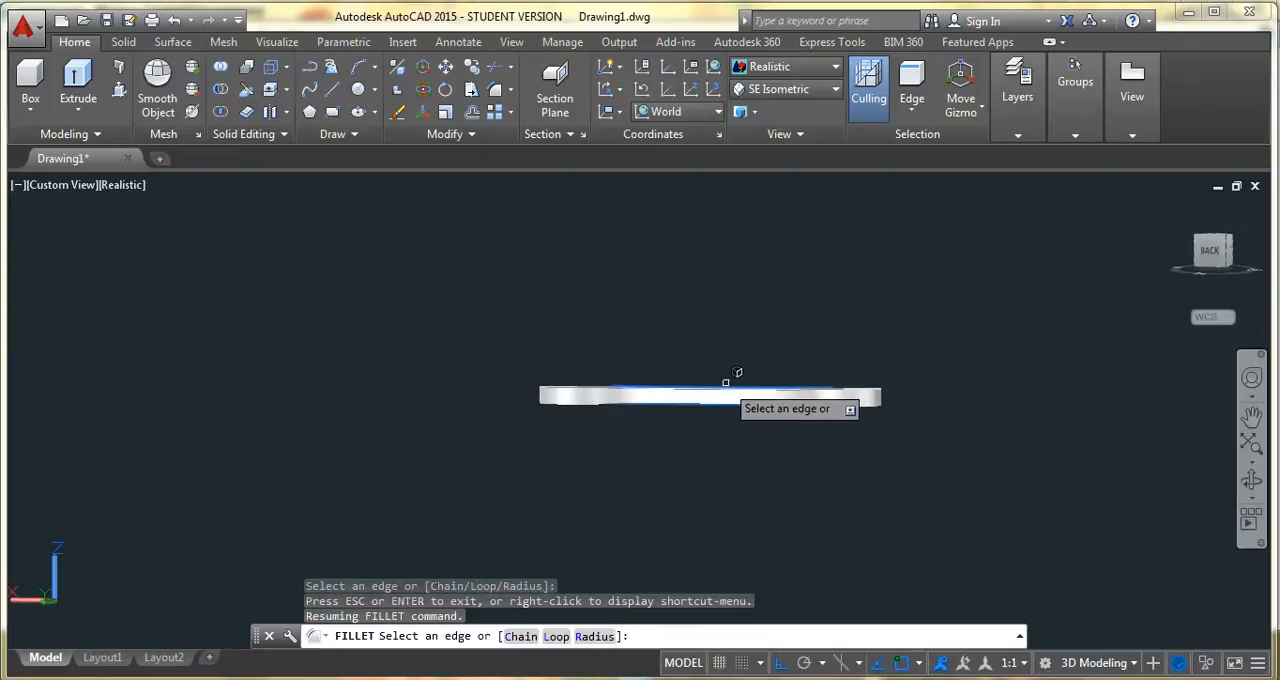
pyautogui.click(615, 390)
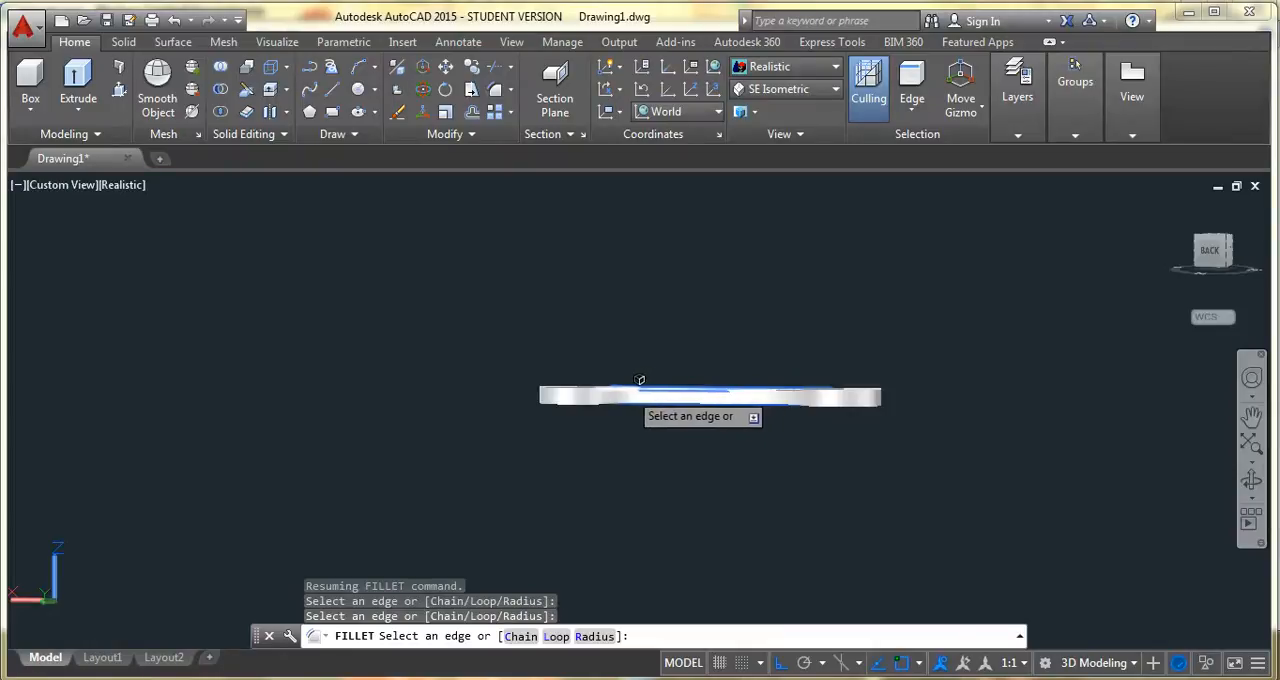
pyautogui.click(1251, 481)
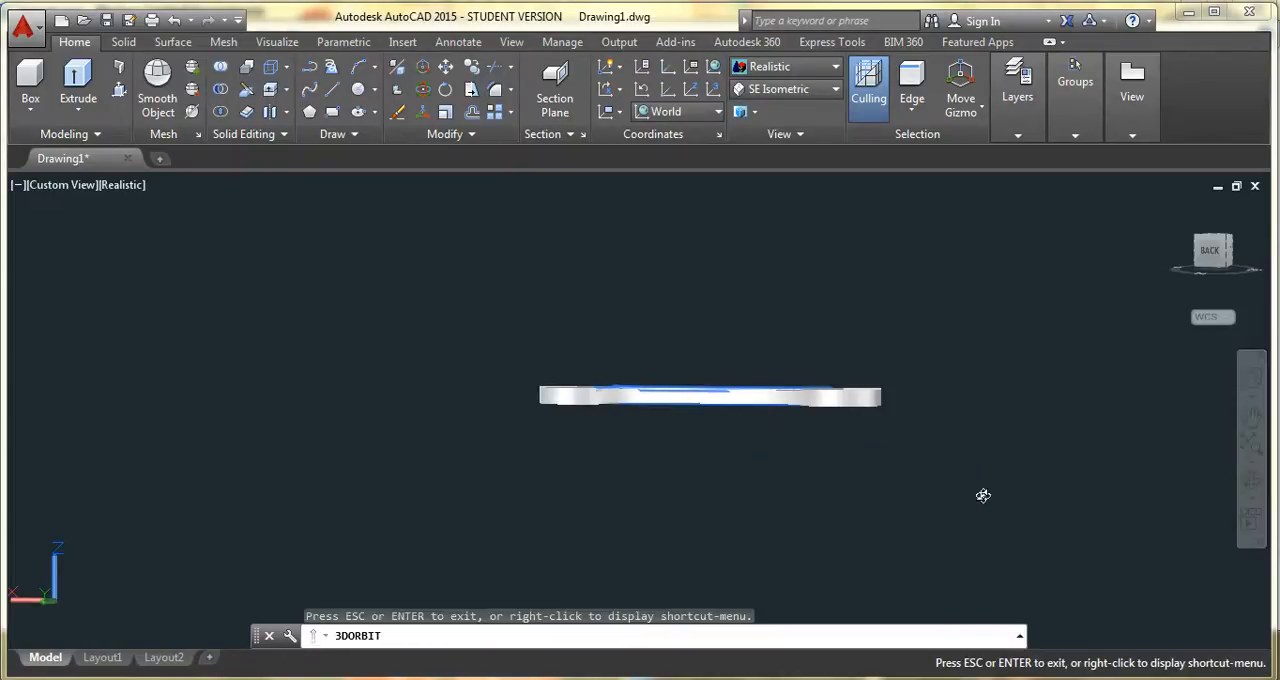
pyautogui.moveTo(766, 409); pyautogui.dragTo(771, 443)
pyautogui.press('Escape')
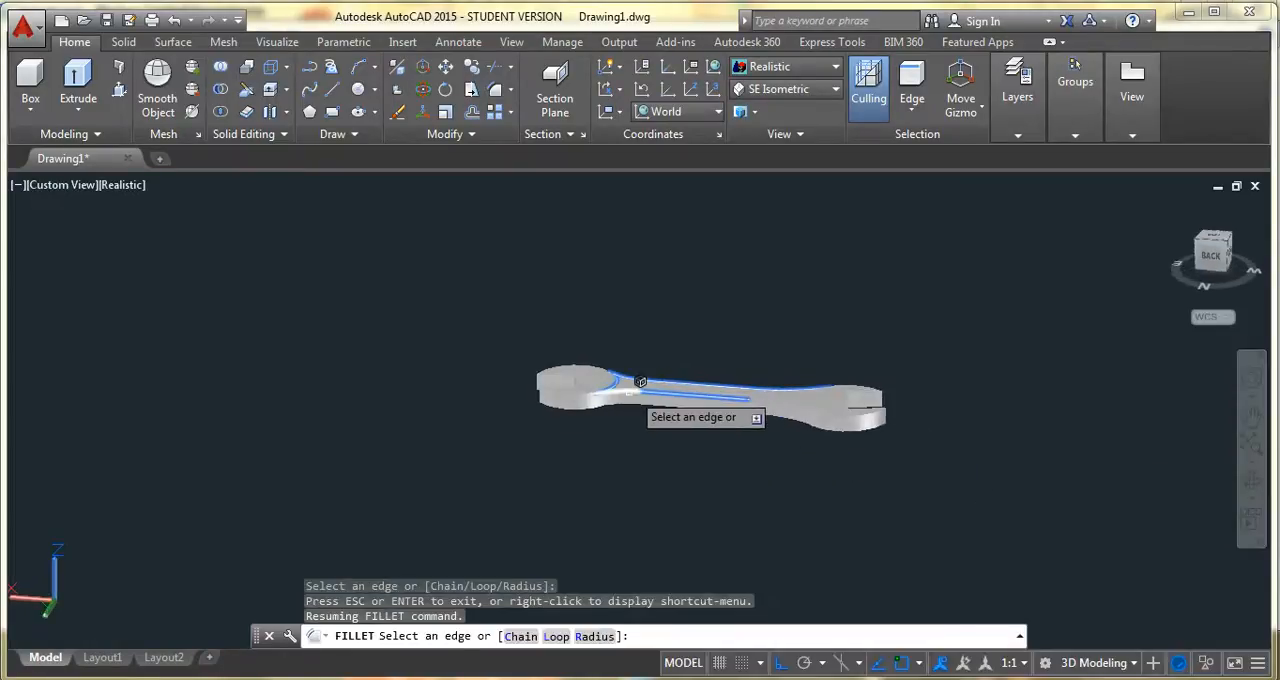
pyautogui.click(637, 393)
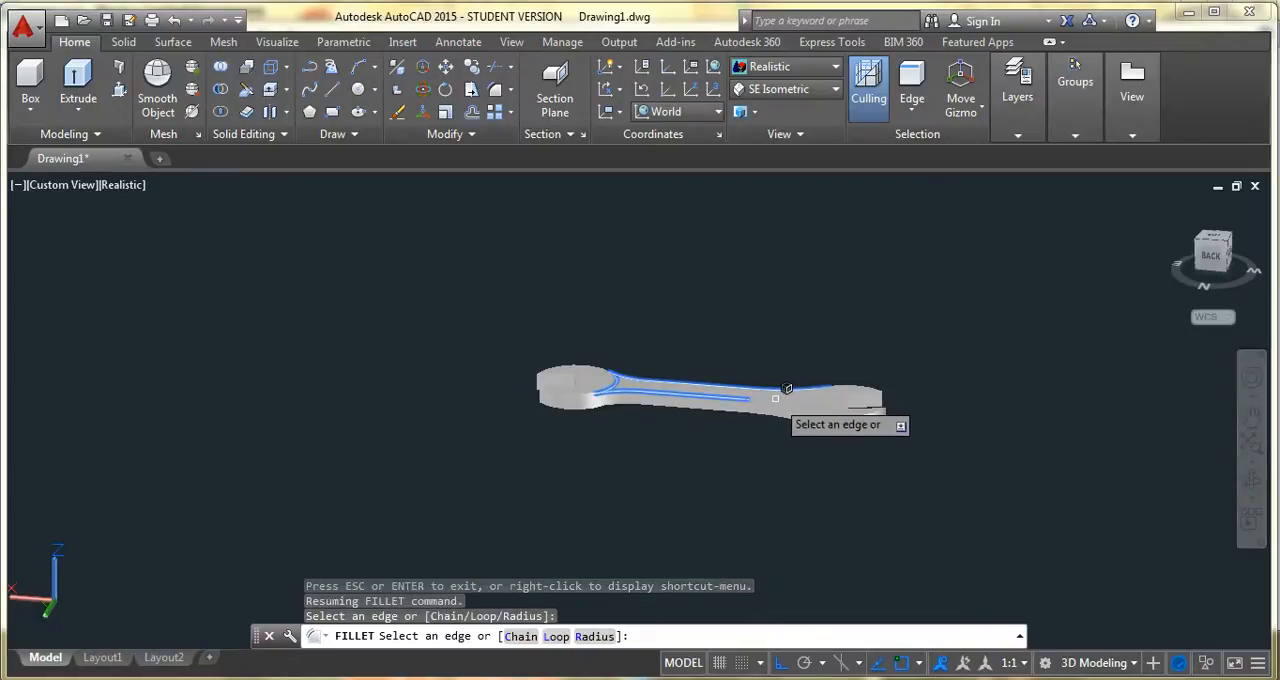
pyautogui.click(777, 397)
pyautogui.click(776, 402)
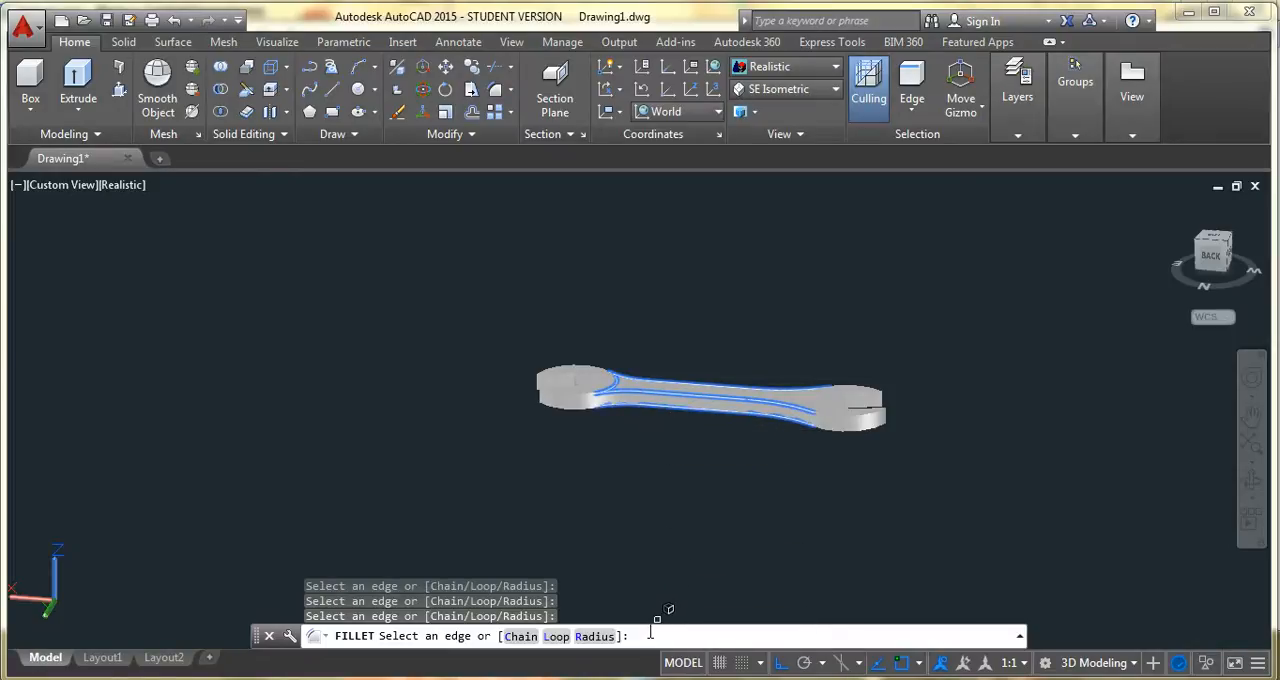
pyautogui.press('Return')
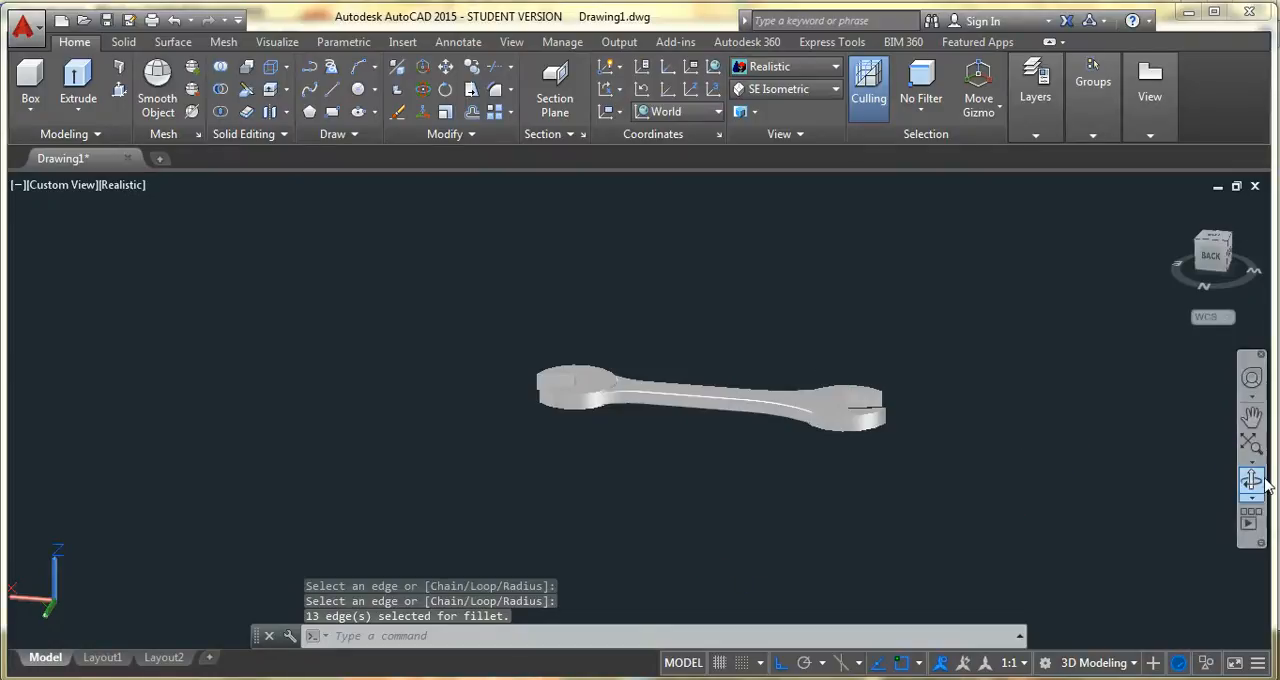
# Display the wrench in the 2D Wireframe visual style, seen from above at an angle
pyautogui.moveTo(694, 371); pyautogui.dragTo(718, 477)
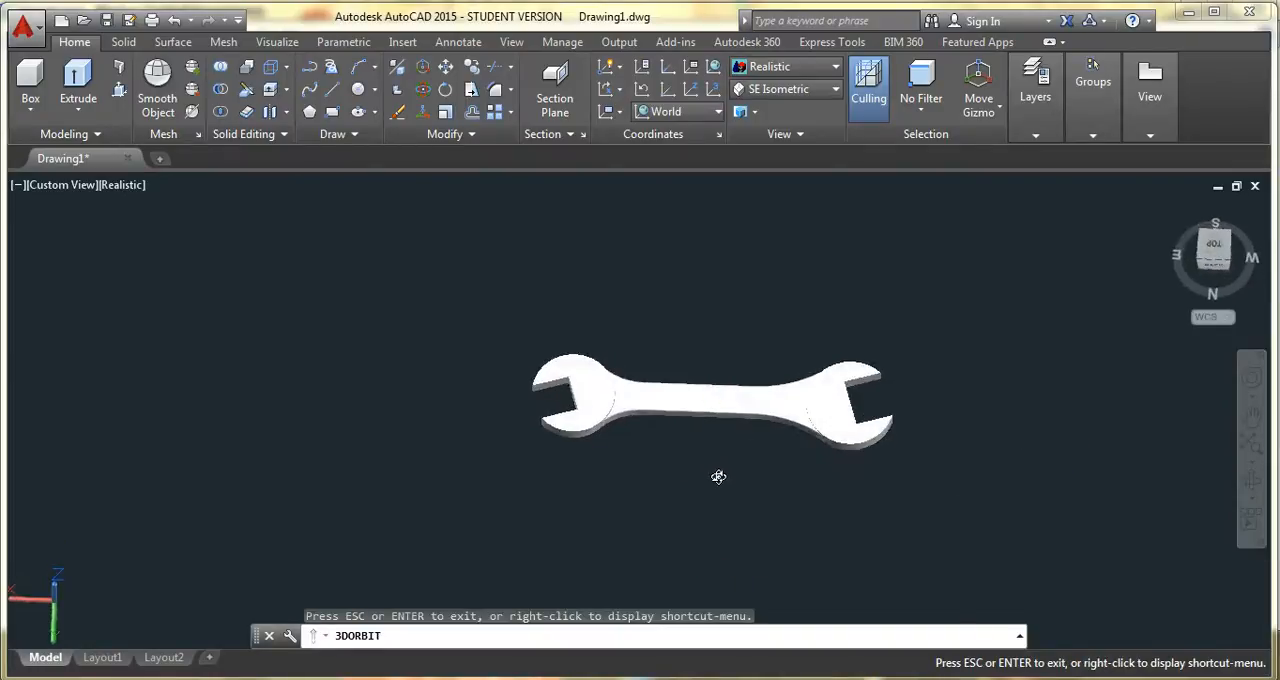
pyautogui.press('Escape')
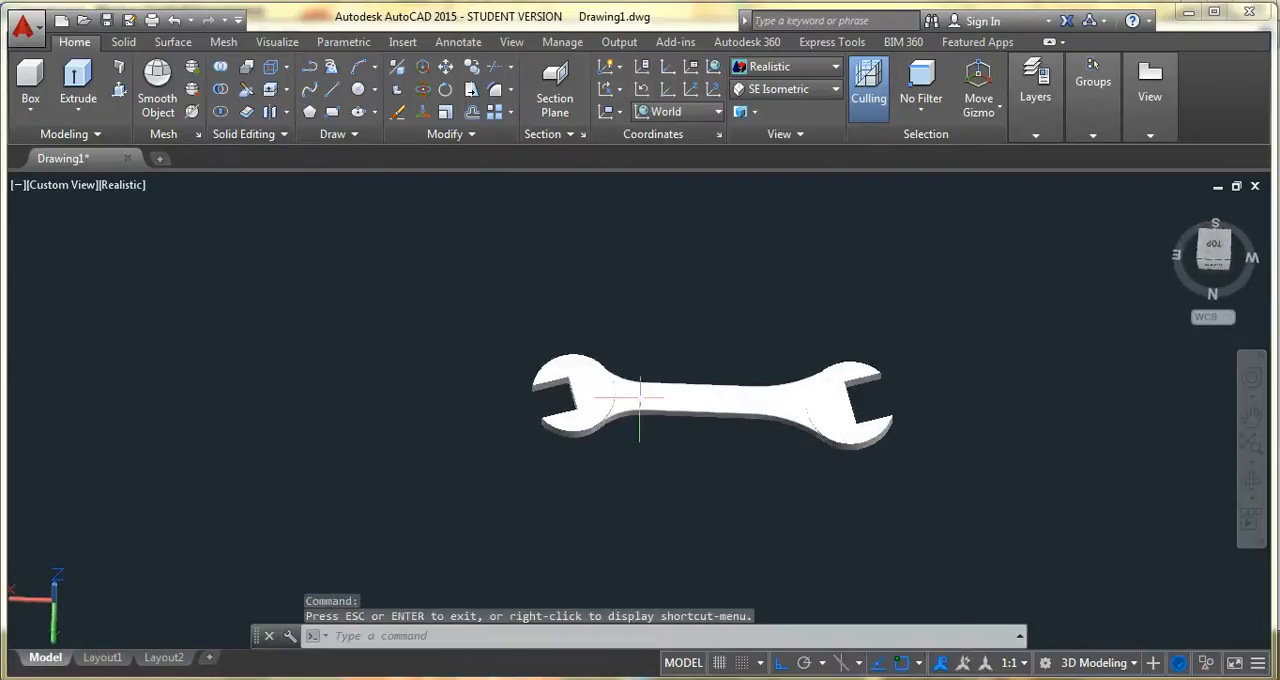
pyautogui.click(797, 67)
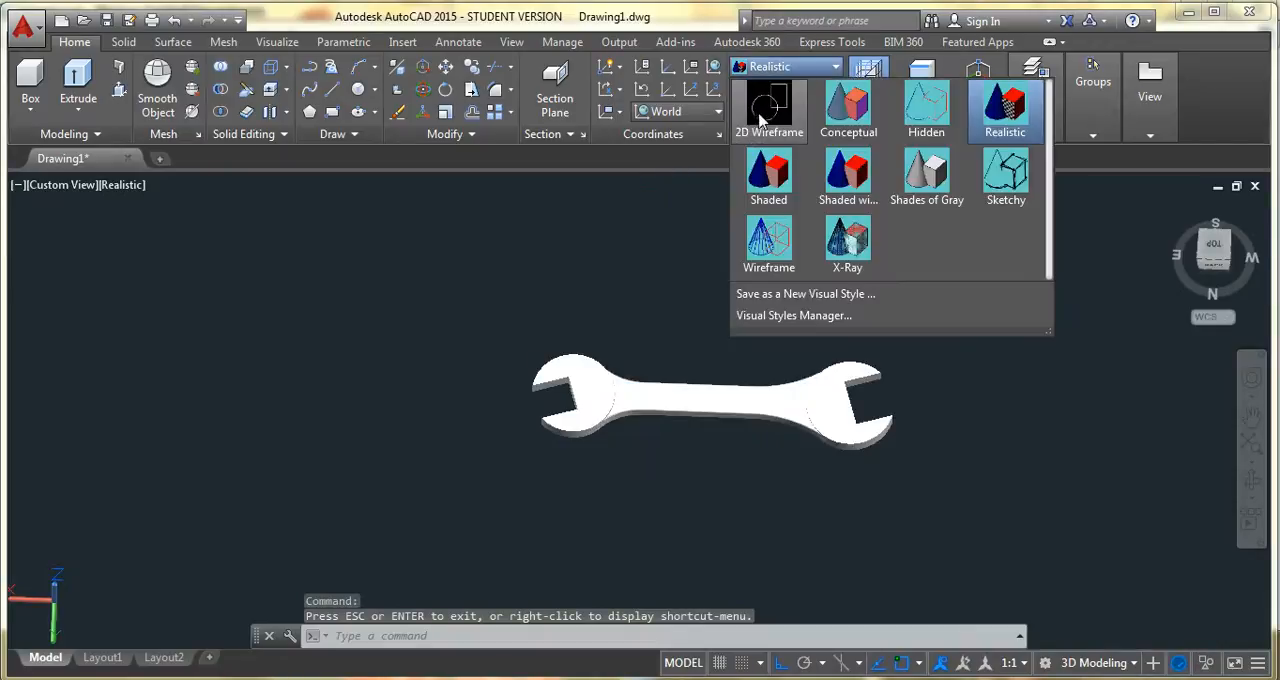
pyautogui.click(764, 112)
pyautogui.press('Escape')
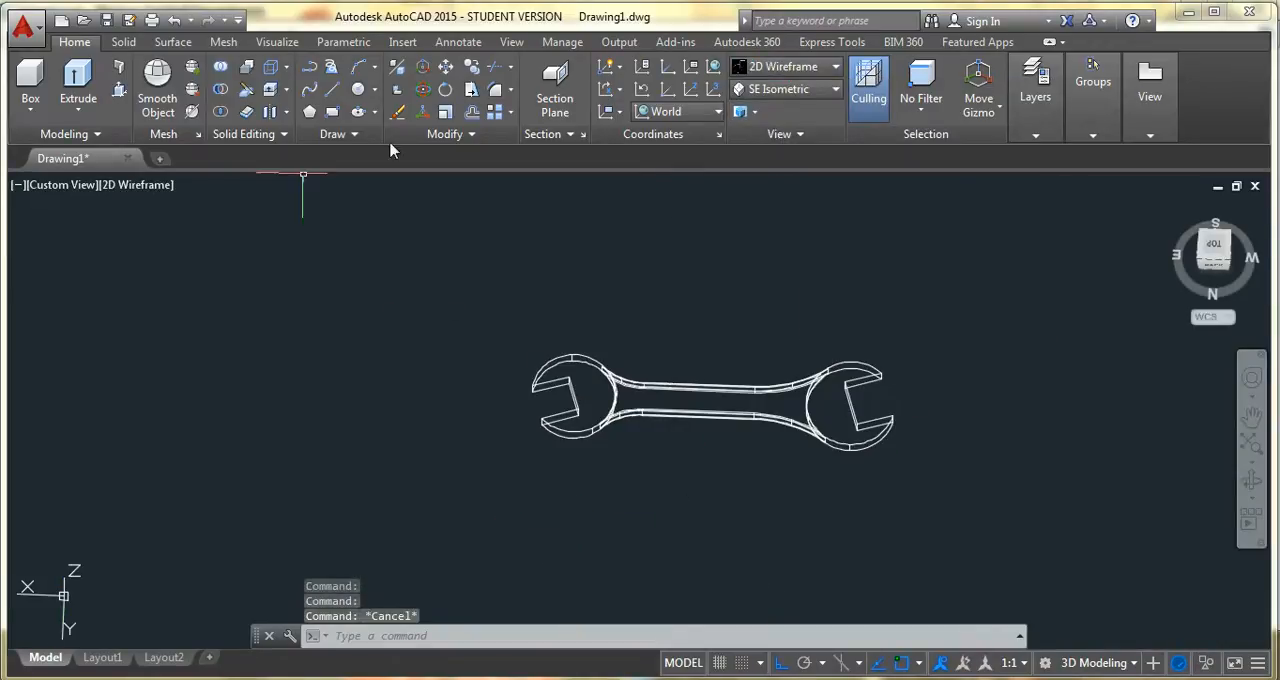
# Fillet the upper and lower outer arc edges of the smaller wrench head with radius 0.5
pyautogui.click(495, 90)
pyautogui.click(565, 430)
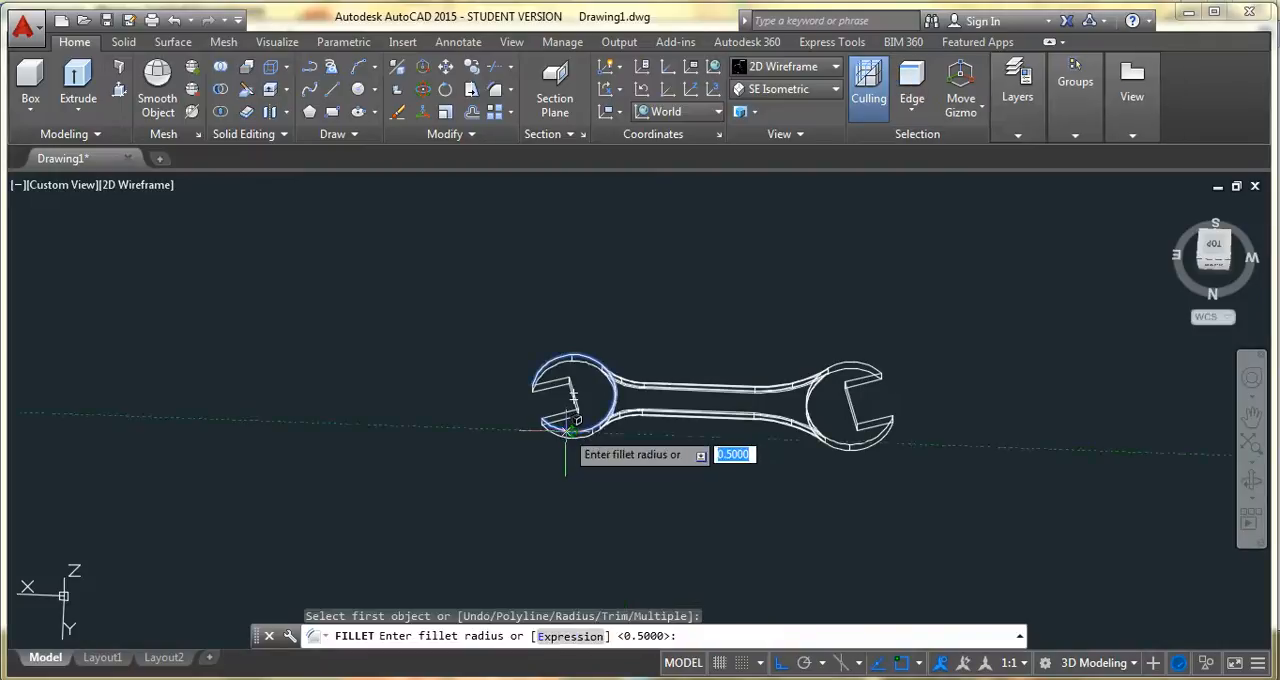
pyautogui.press('Return')
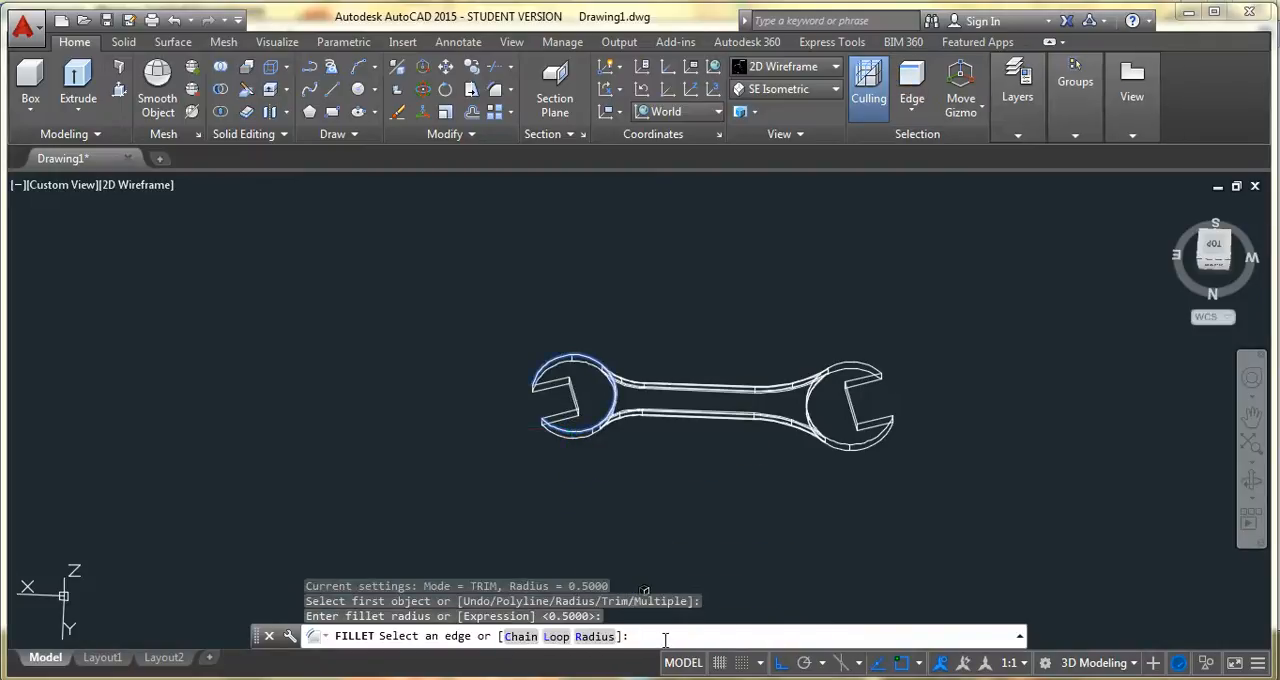
pyautogui.click(588, 425)
pyautogui.press('Return')
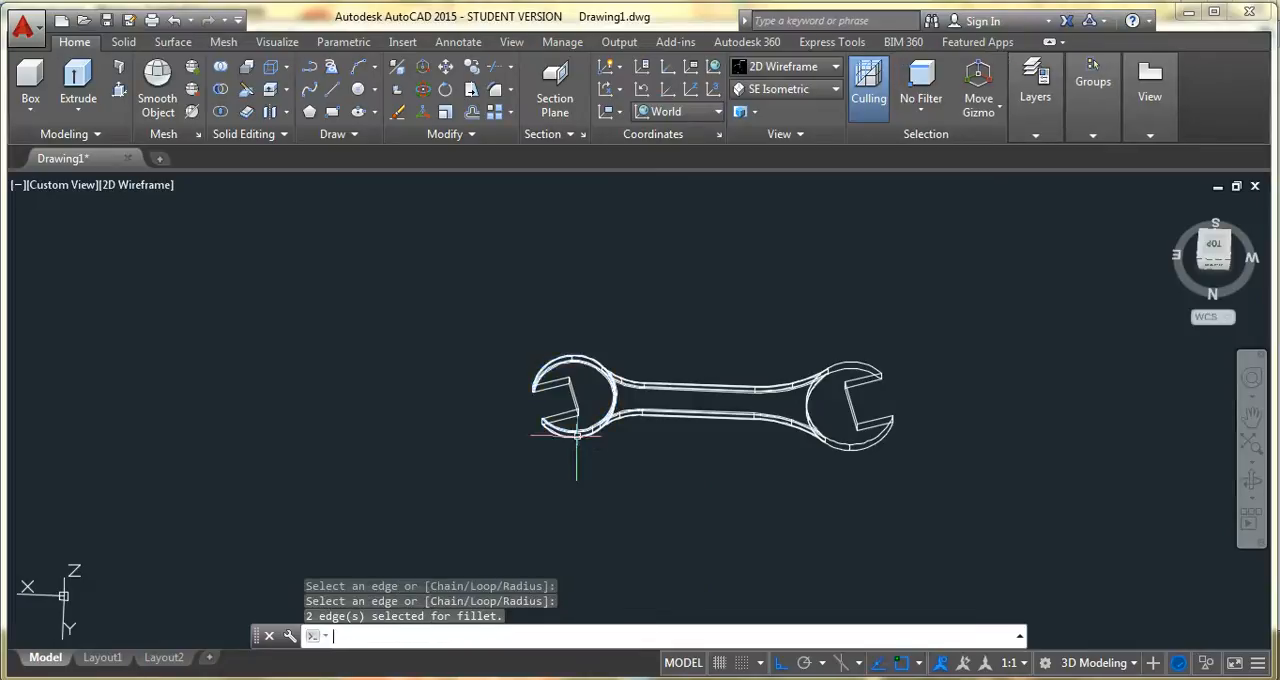
# Repeat the 0.5 radius fillet on the upper and lower outer arc edges of the larger wrench head
pyautogui.press('Return')
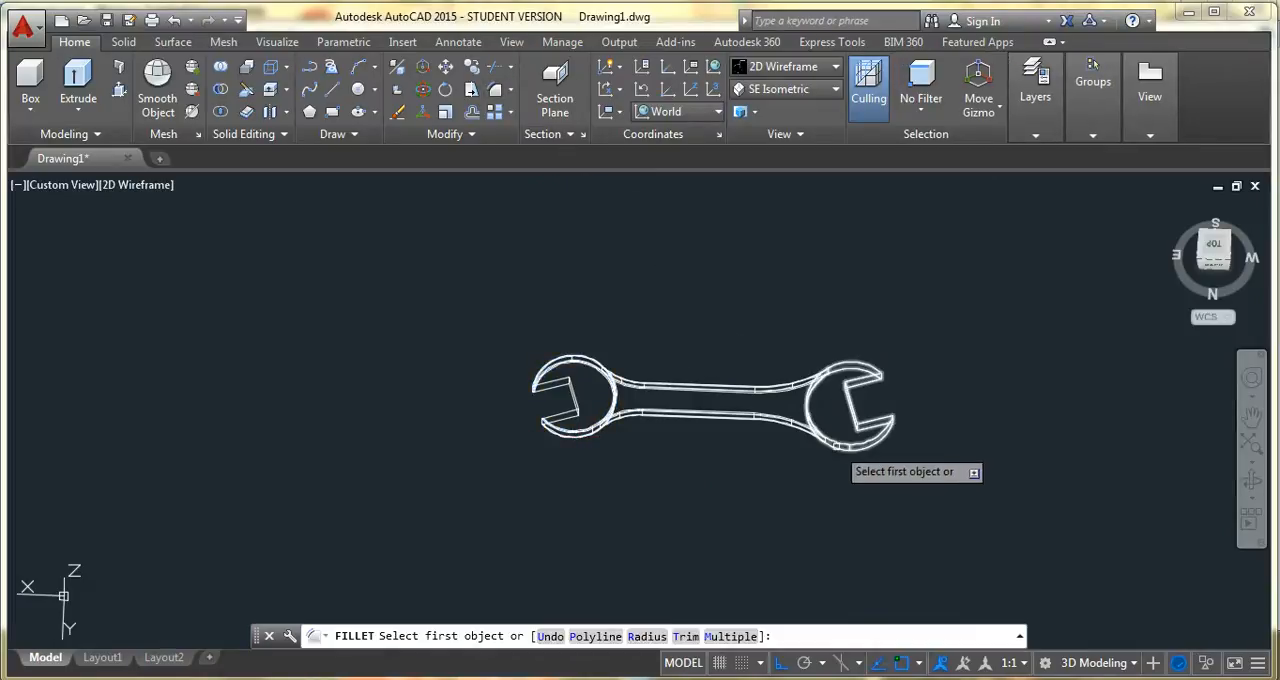
pyautogui.click(840, 441)
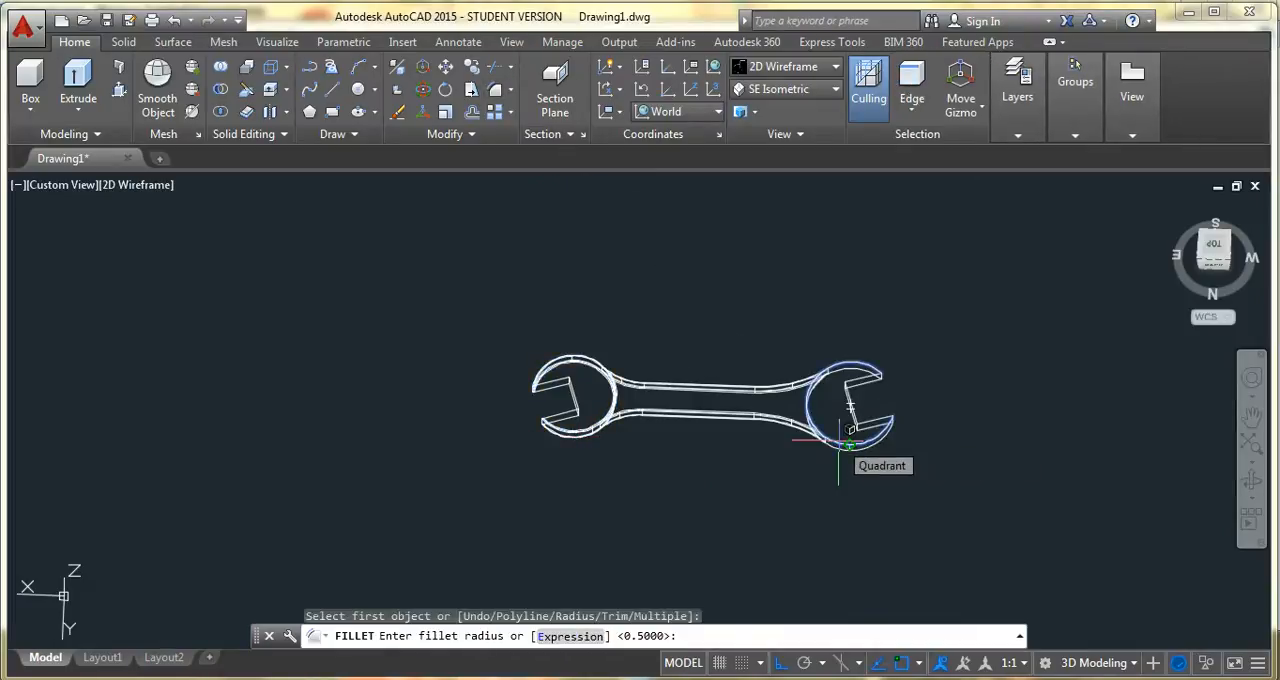
pyautogui.press('Return')
pyautogui.click(847, 450)
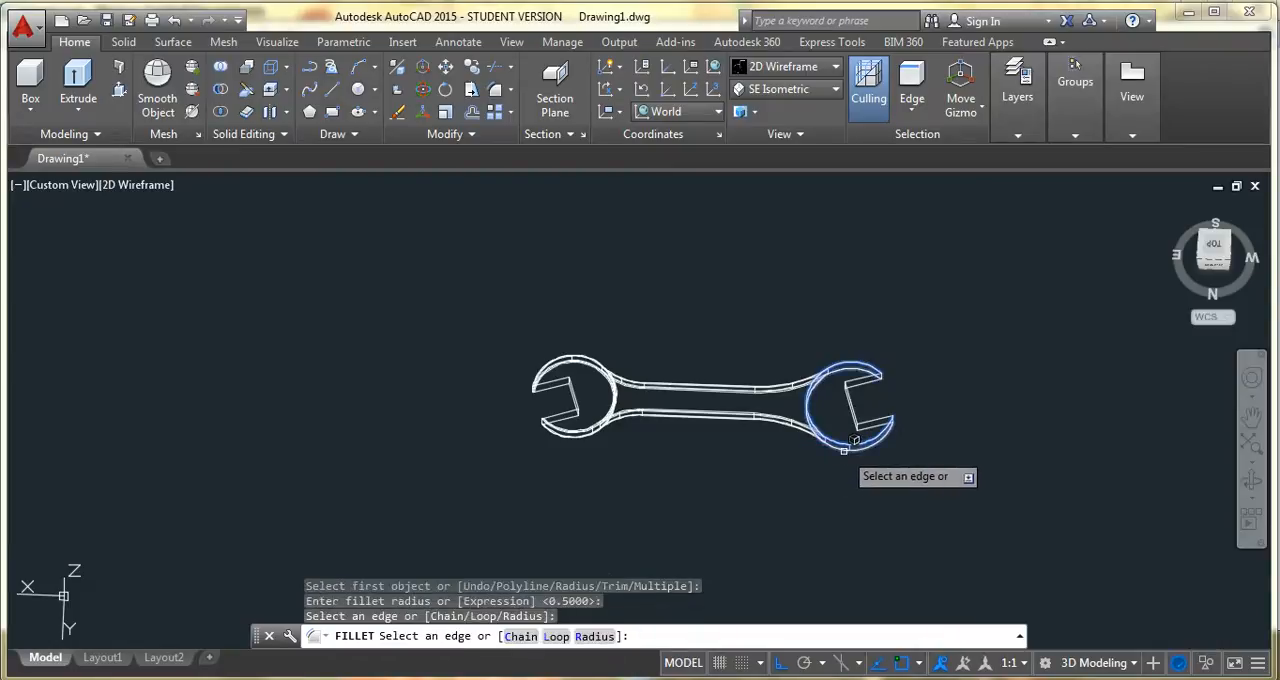
pyautogui.press('Return')
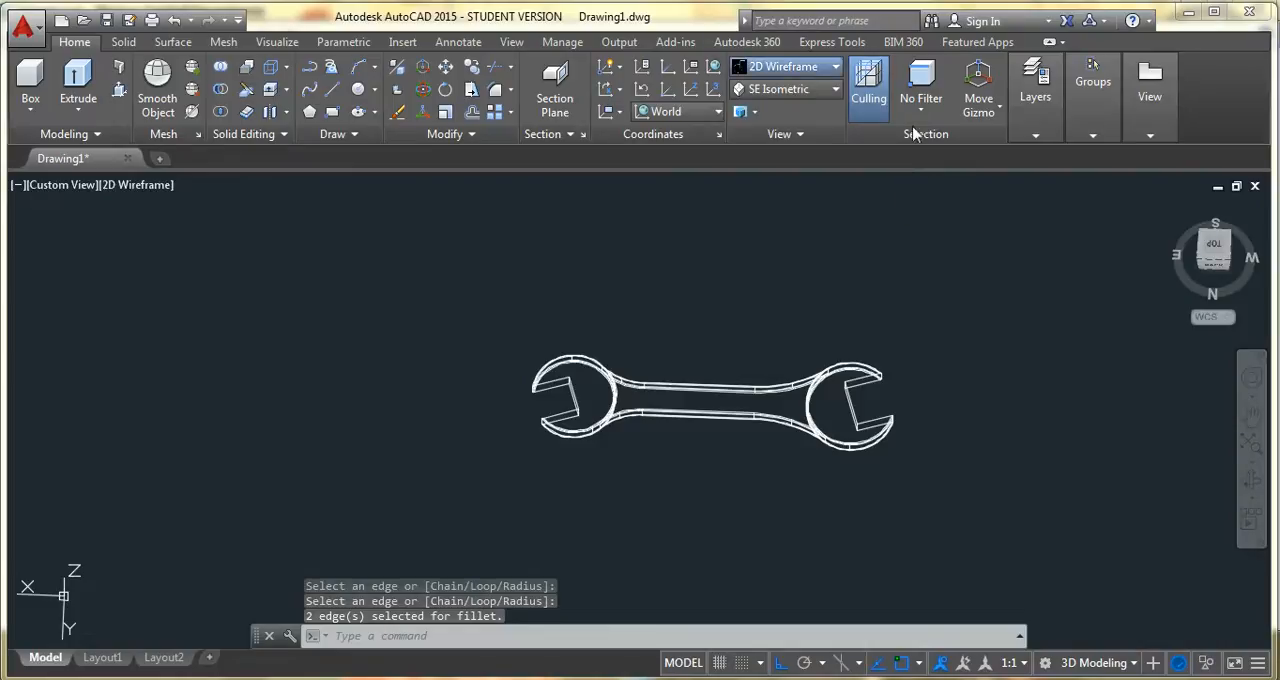
# Display the wrench in the Realistic visual style and inspect the filleted edges of both heads
pyautogui.click(835, 66)
pyautogui.click(988, 140)
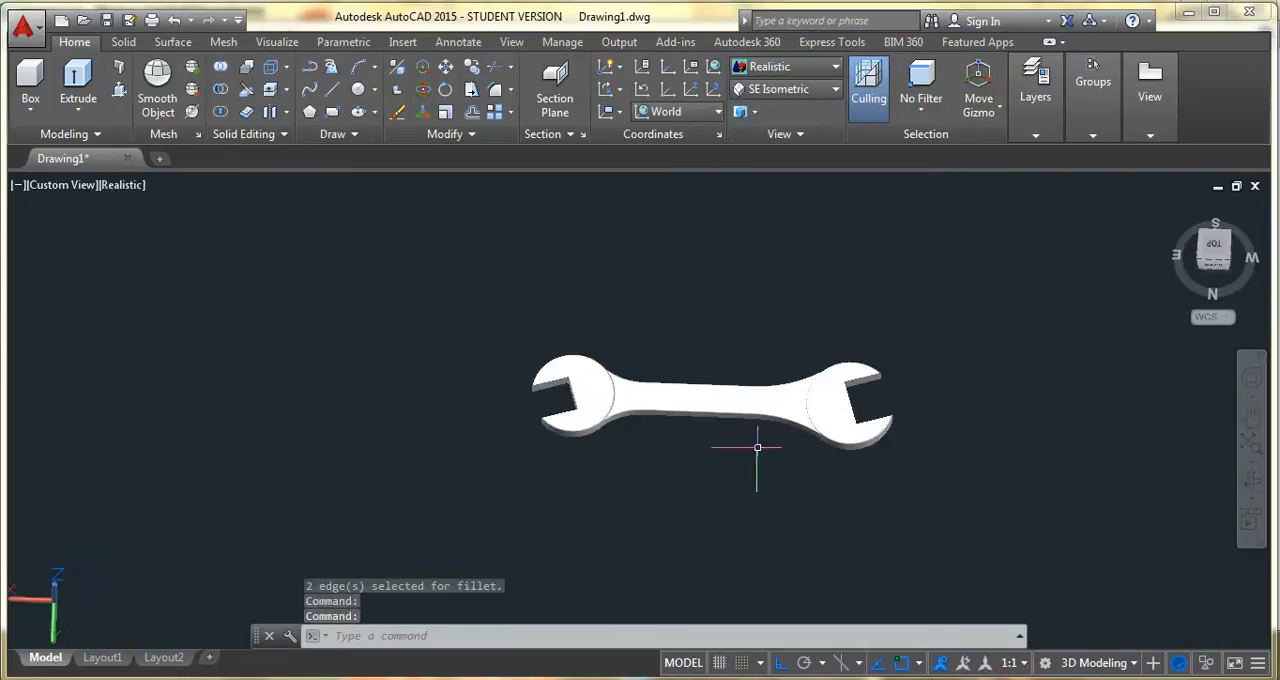
pyautogui.scroll(5, 793, 405)
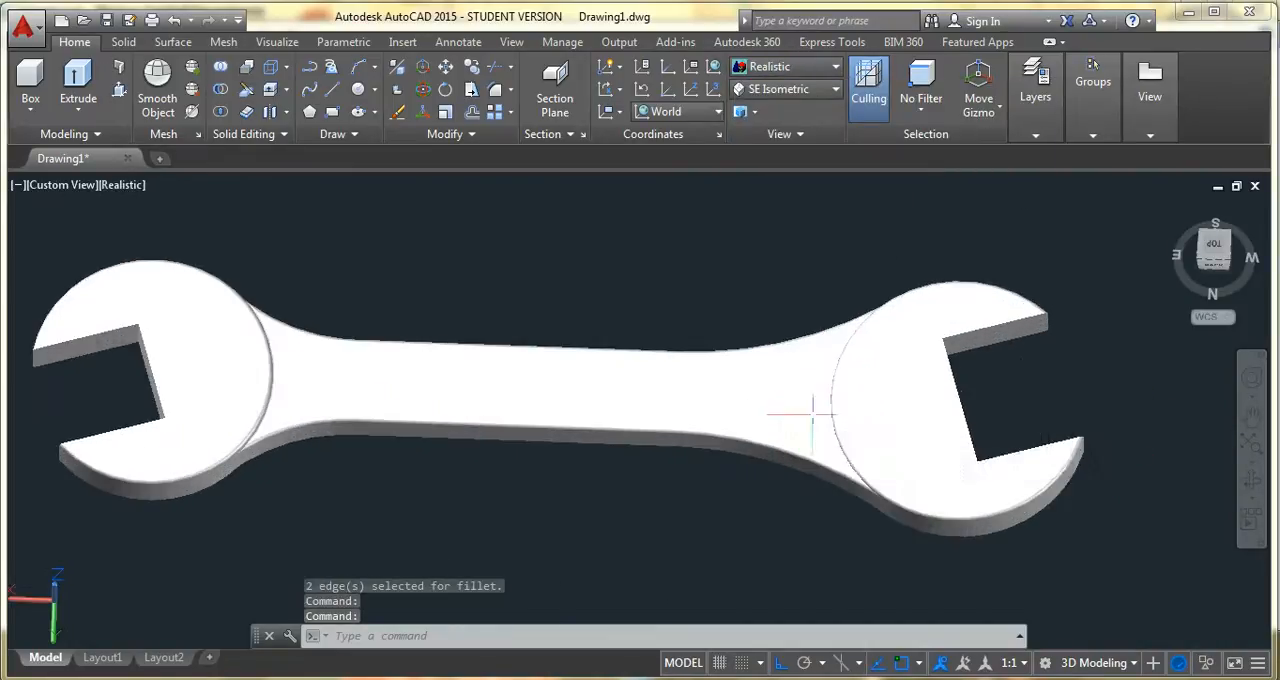
pyautogui.scroll(-3, 815, 412)
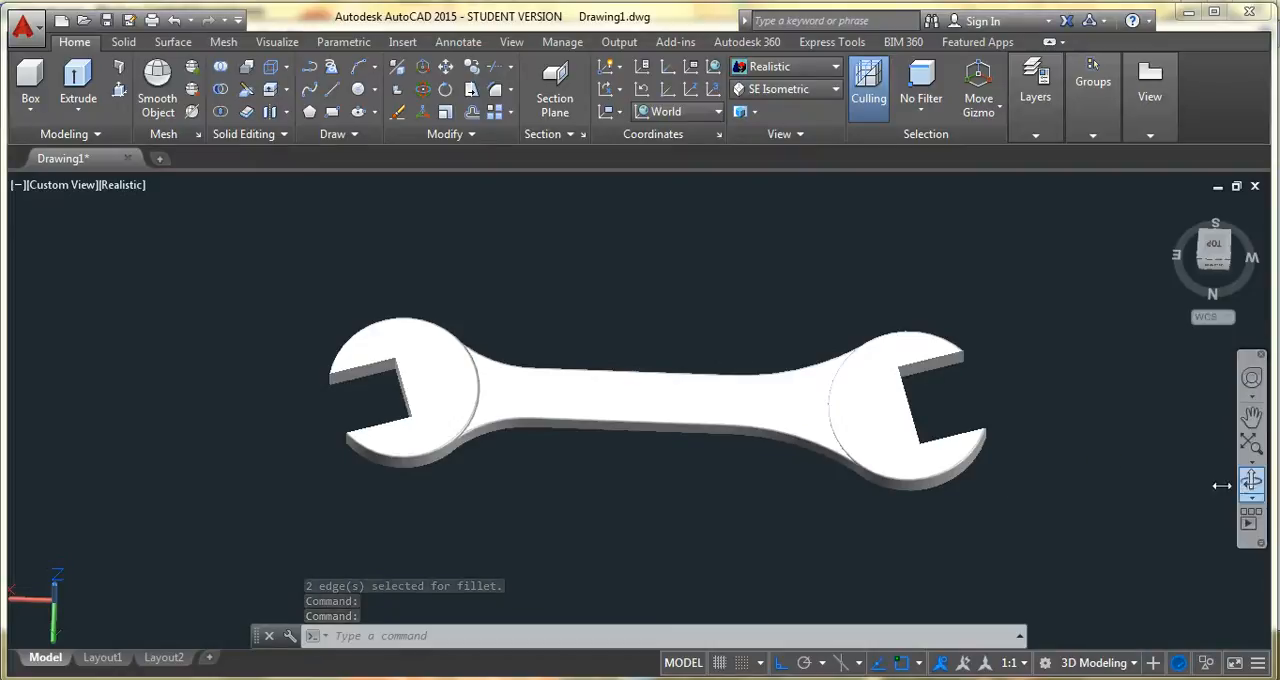
pyautogui.click(1252, 483)
pyautogui.moveTo(866, 490)
pyautogui.mouseDown()
pyautogui.moveTo(860, 334)
pyautogui.moveTo(766, 334)
pyautogui.moveTo(705, 438)
pyautogui.moveTo(766, 460)
pyautogui.moveTo(786, 323)
pyautogui.moveTo(780, 357)
pyautogui.moveTo(892, 435)
pyautogui.moveTo(886, 486)
pyautogui.mouseUp()
pyautogui.press('Escape')
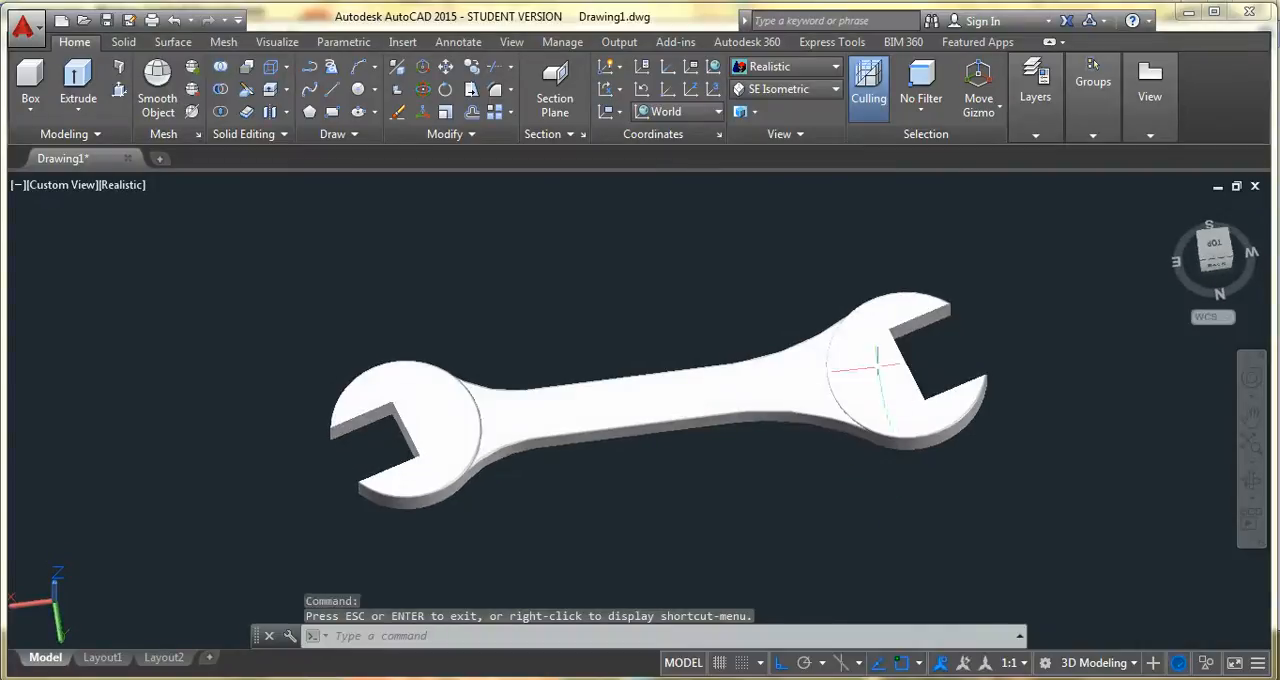
pyautogui.press('Escape')
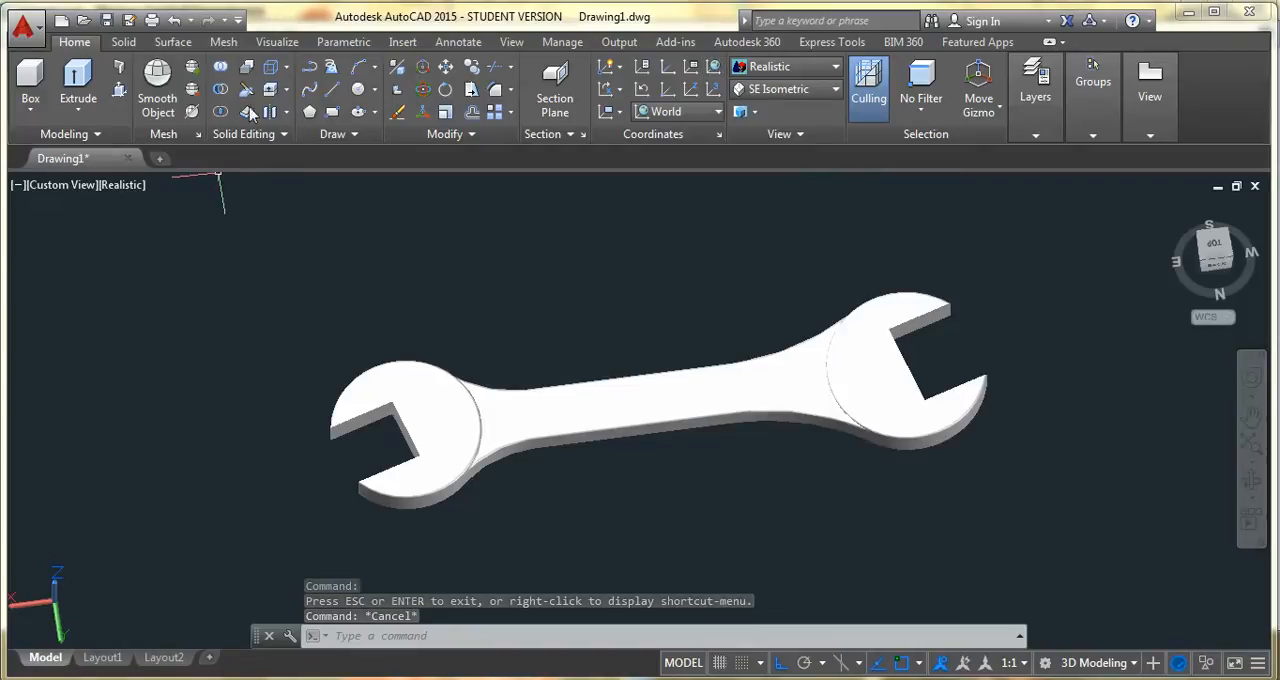
# Union the two heads and the handle into a single solid
pyautogui.click(220, 67)
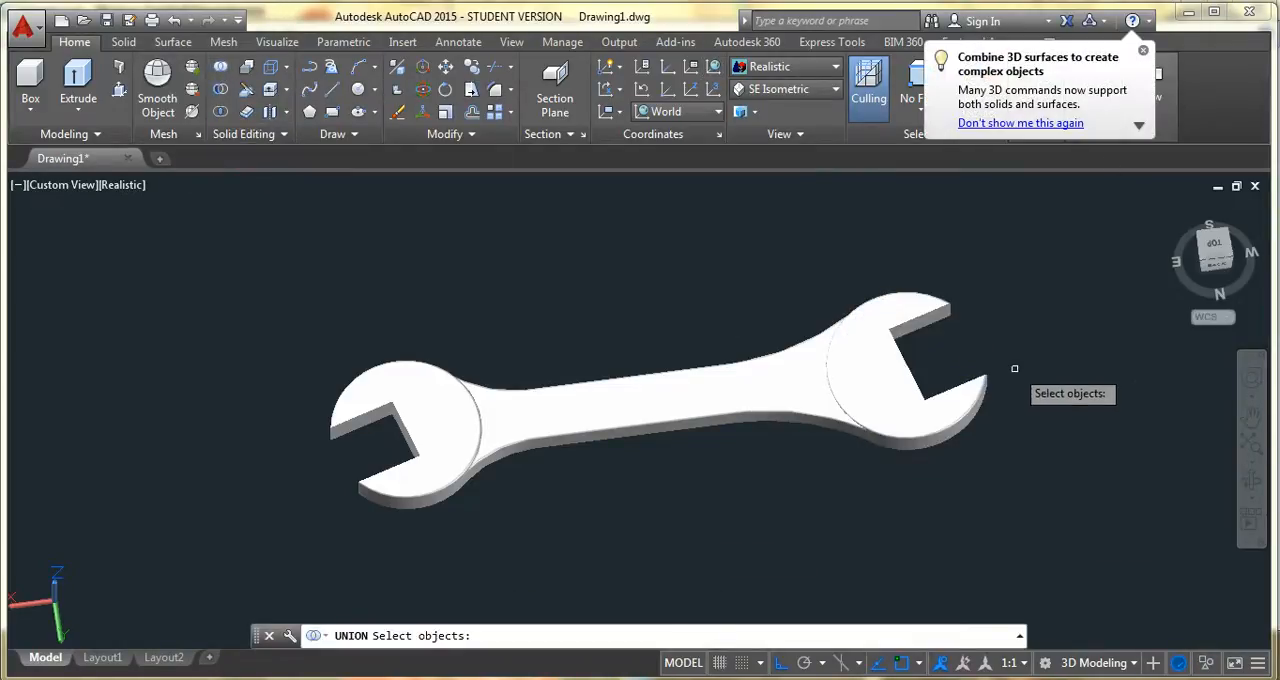
pyautogui.click(1056, 262)
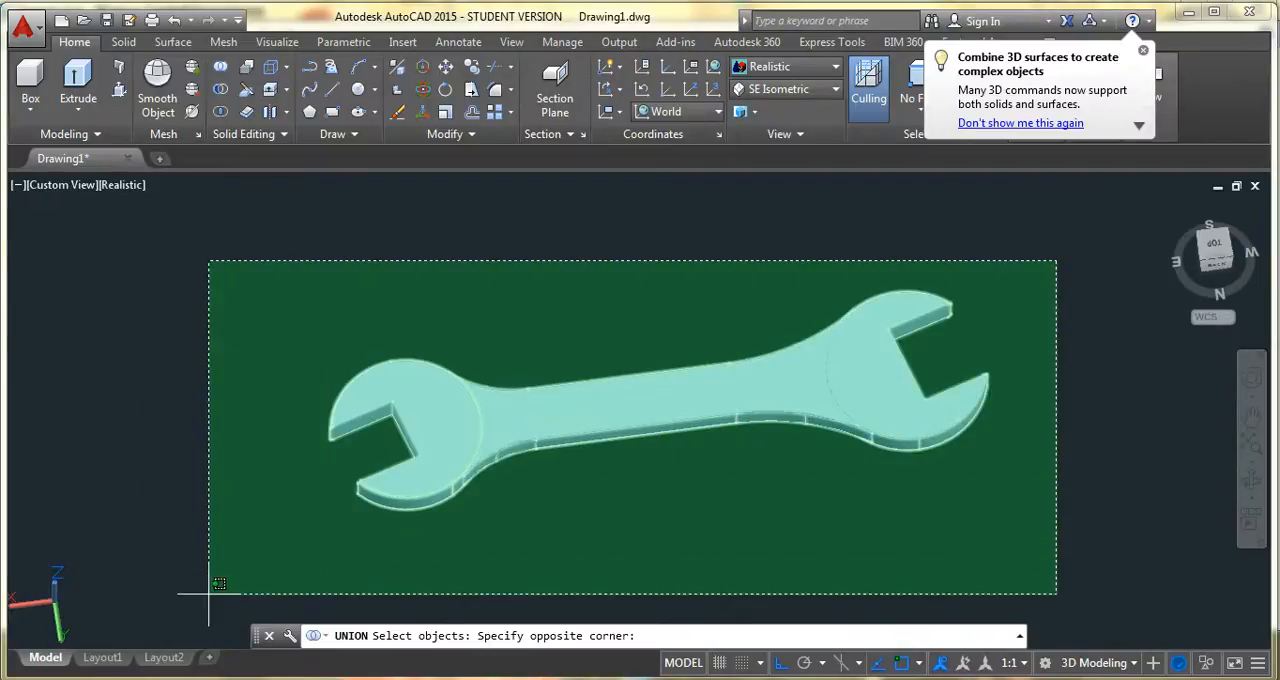
pyautogui.click(281, 565)
pyautogui.press('Return')
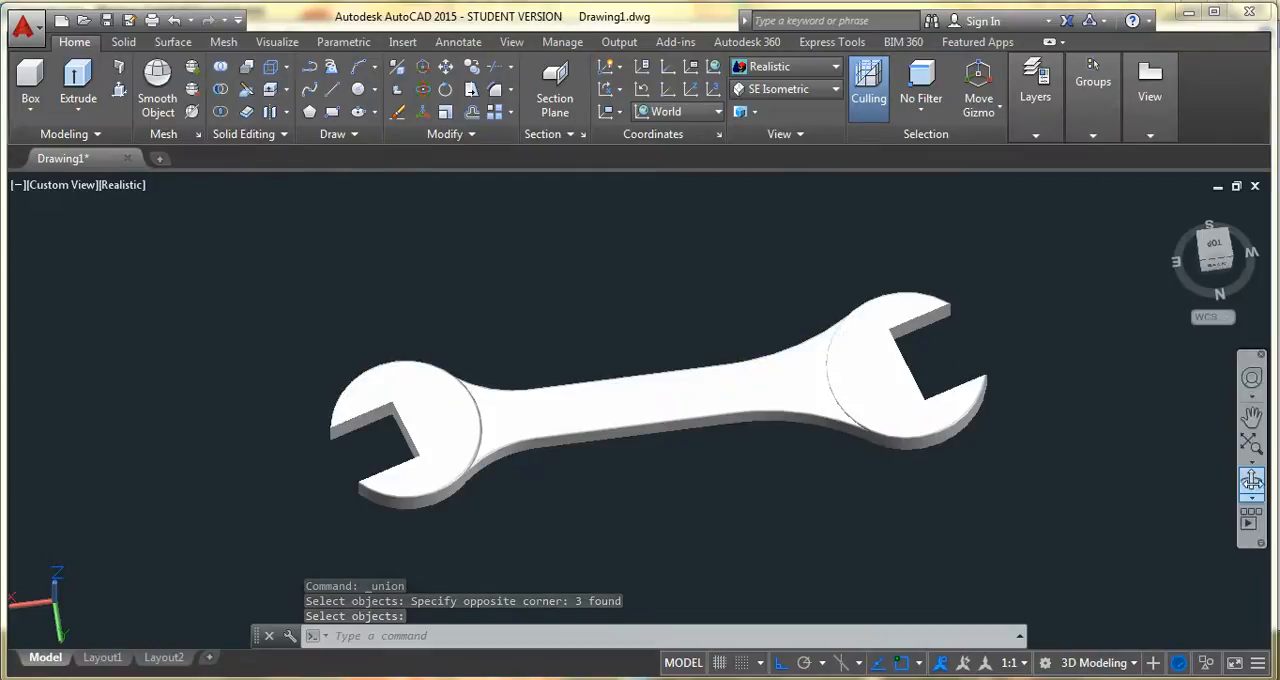
# Examine the united wrench from several angles using Orbit and Free Orbit
pyautogui.click(1251, 483)
pyautogui.moveTo(1023, 434); pyautogui.dragTo(886, 463)
pyautogui.press('Escape')
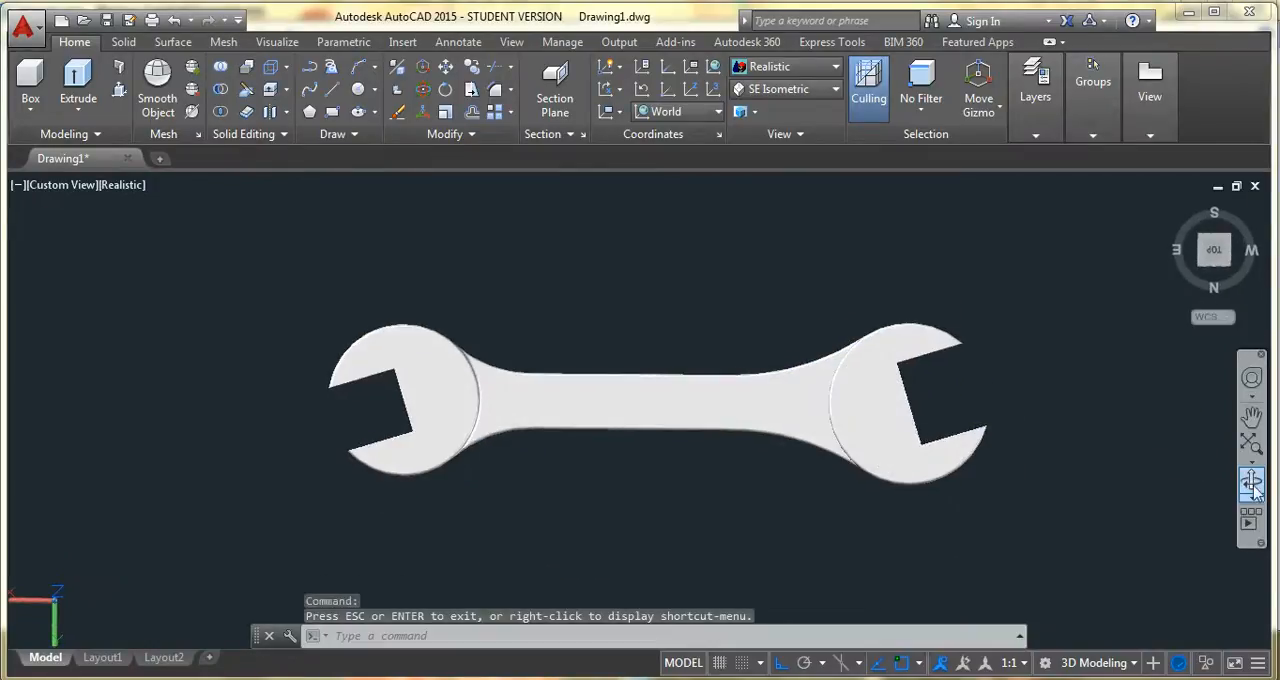
pyautogui.click(1251, 491)
pyautogui.press('Escape')
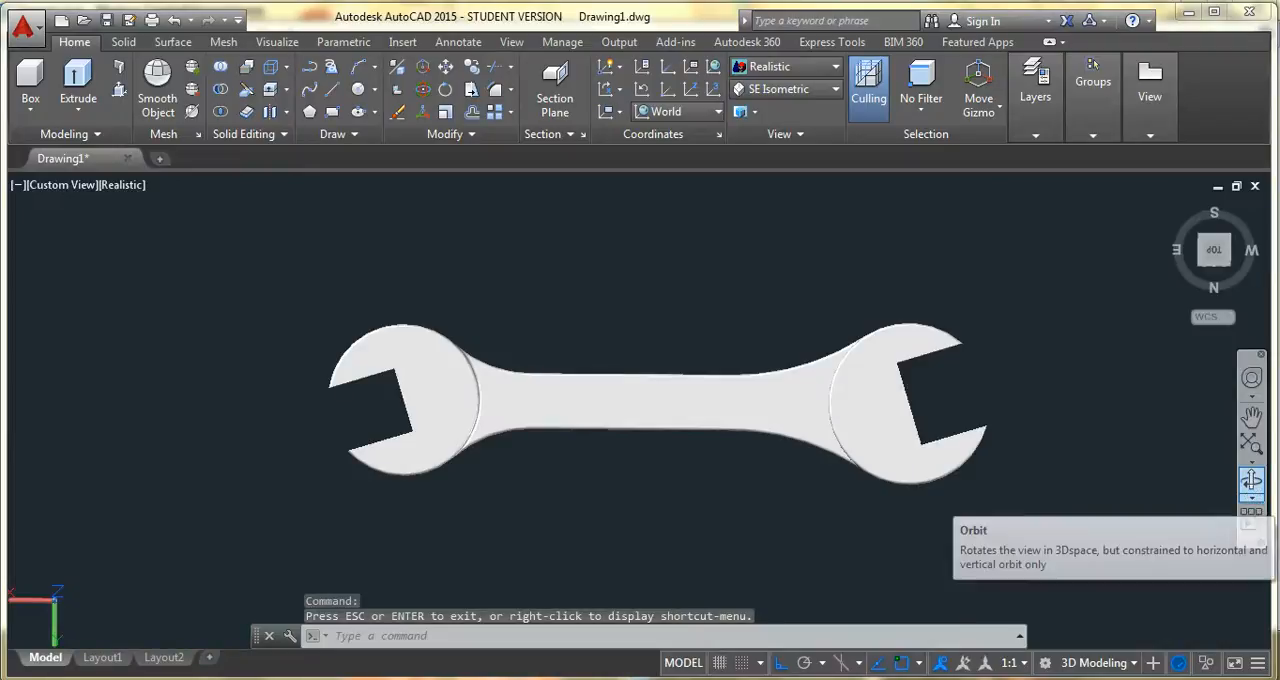
pyautogui.click(1254, 504)
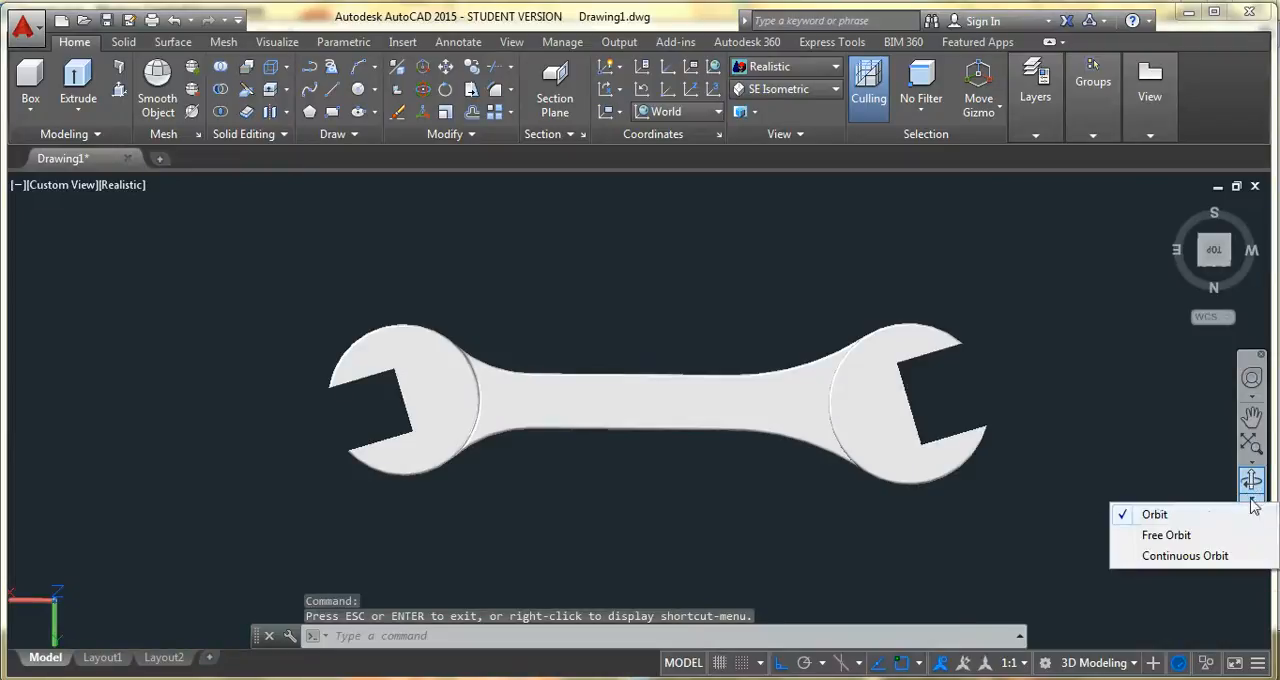
pyautogui.click(1152, 533)
pyautogui.moveTo(860, 377); pyautogui.dragTo(583, 323)
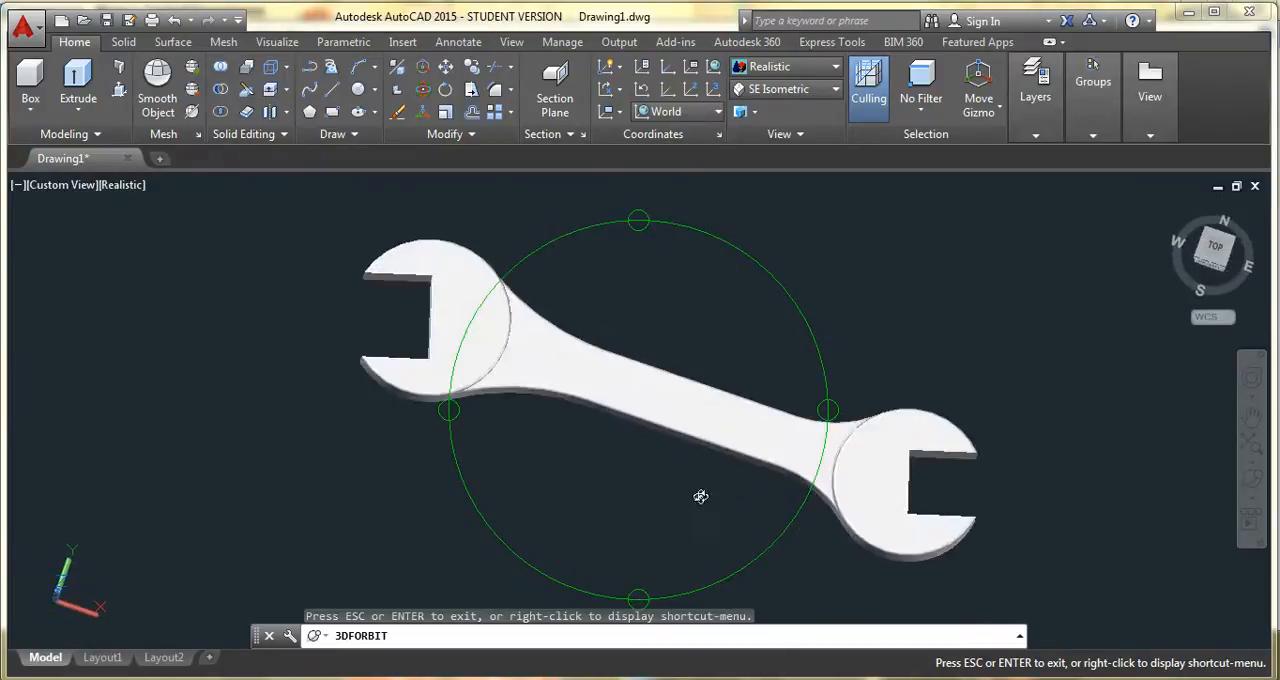